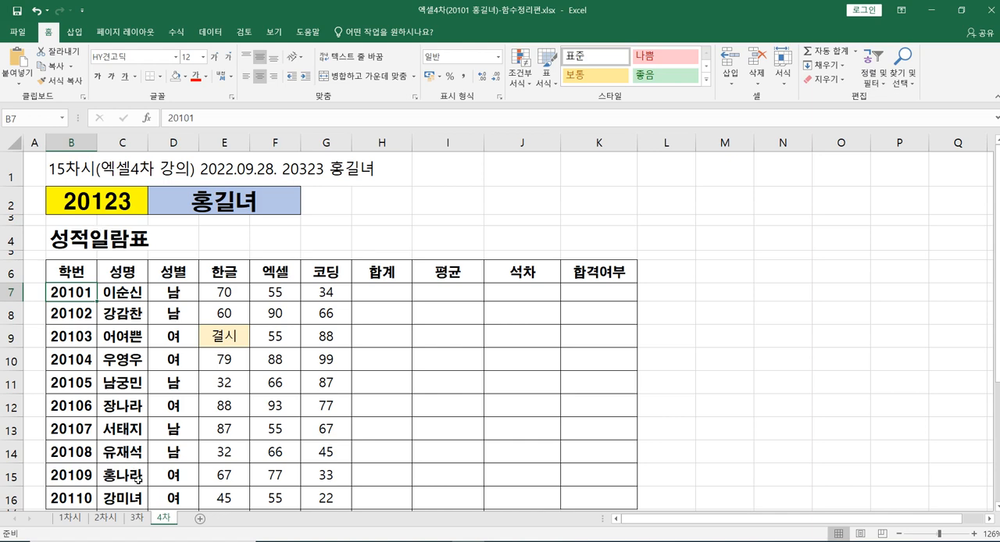
# Step: Open the 3차 sheet and locate the 세율 rate cell G11 in the 절대주소 section
pyautogui.click(137, 519)
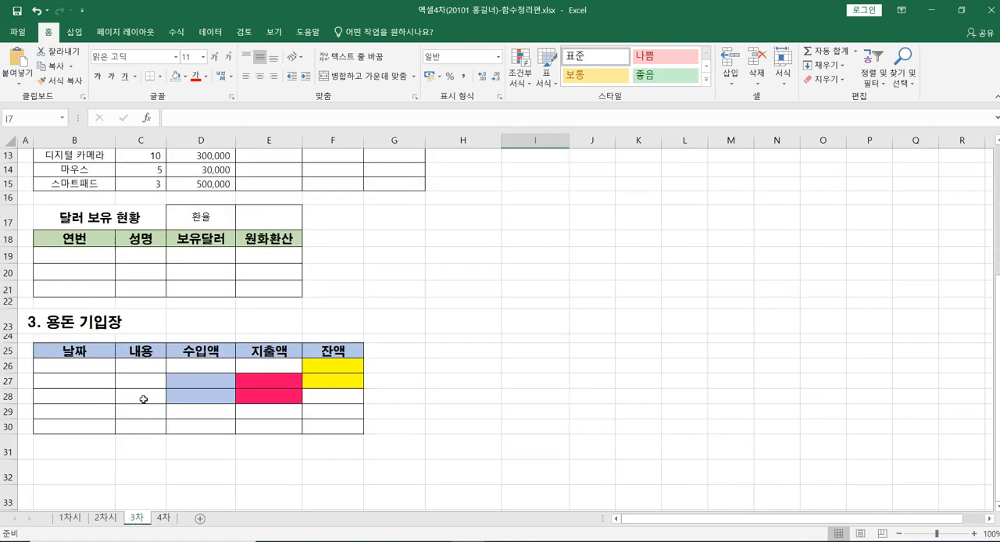
pyautogui.scroll(2, 142, 398)
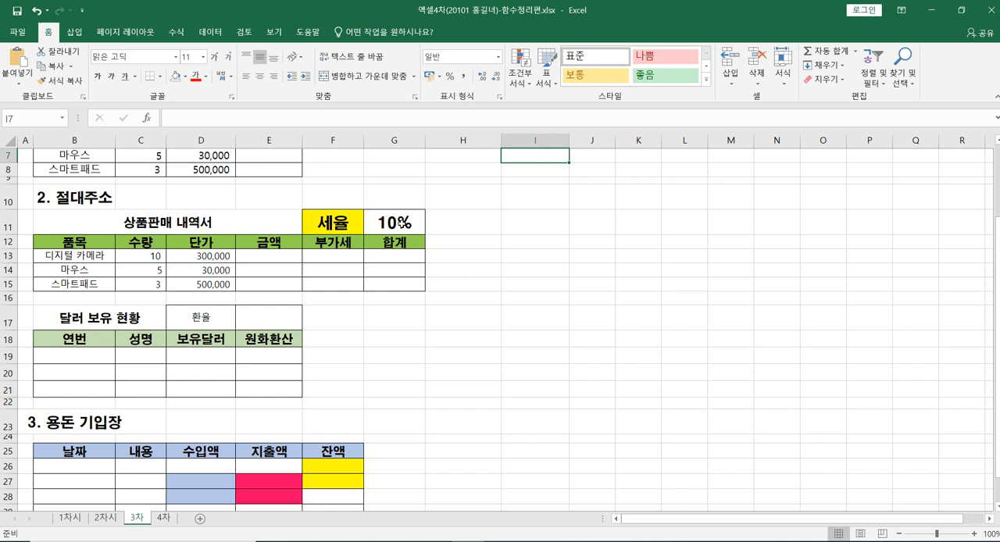
pyautogui.click(401, 223)
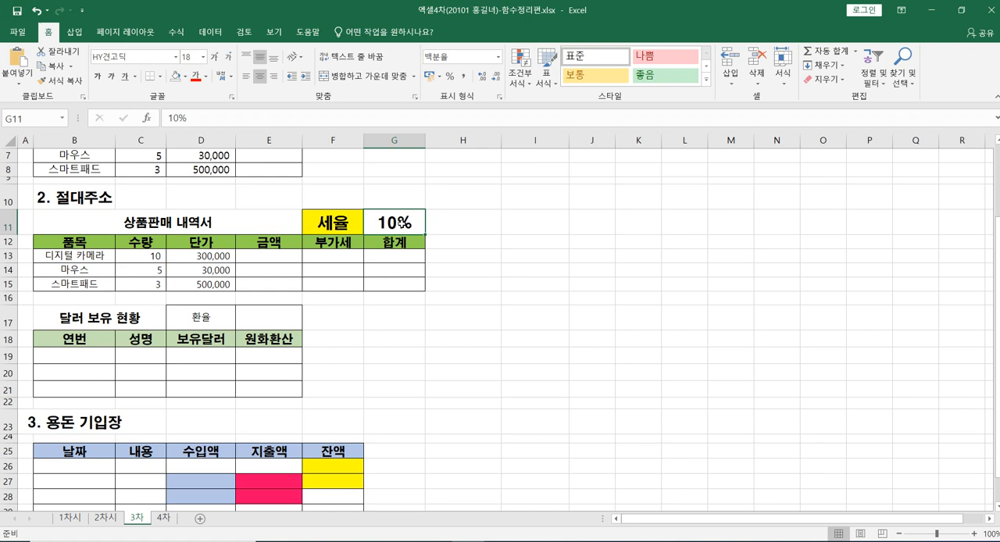
pyautogui.click(461, 227)
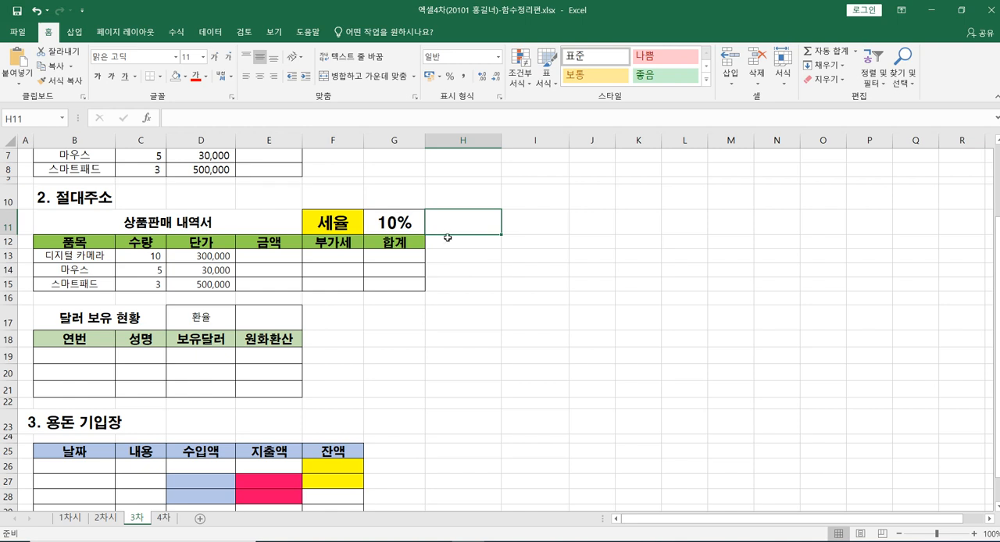
# Step: Enter the 부가세 formula =E13*$G$11 in F13, with an absolute reference to the tax rate
pyautogui.click(323, 260)
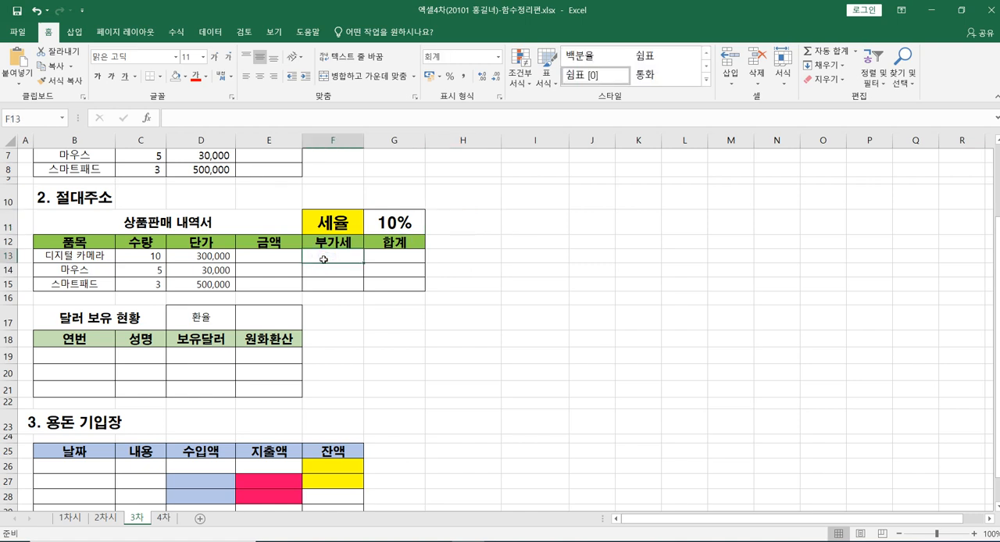
pyautogui.write('=')
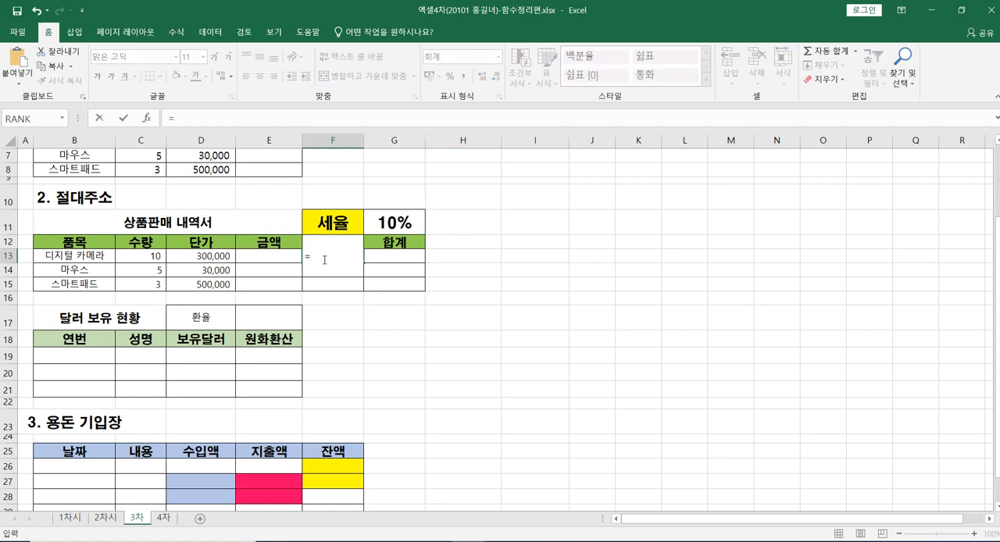
pyautogui.click(274, 255)
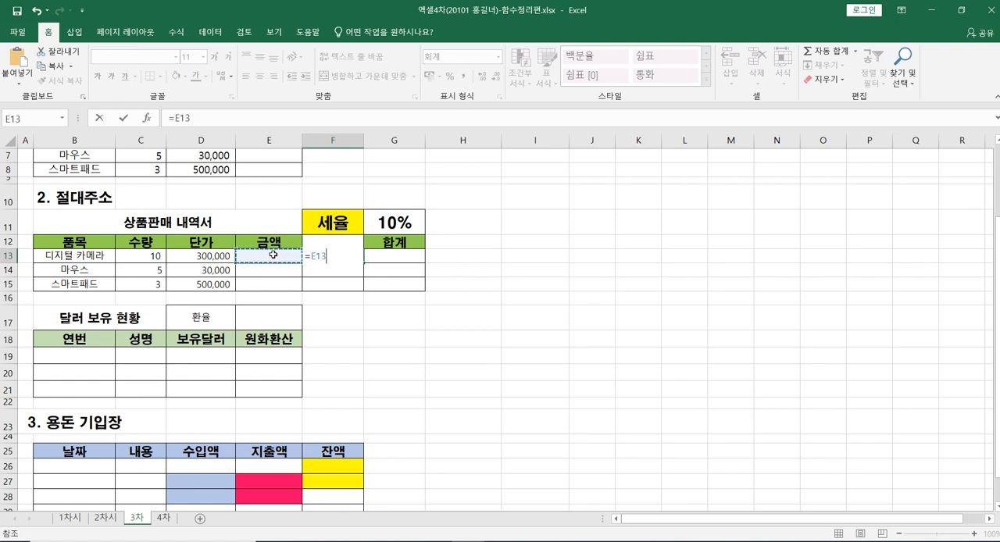
pyautogui.write('*')
pyautogui.click(380, 227)
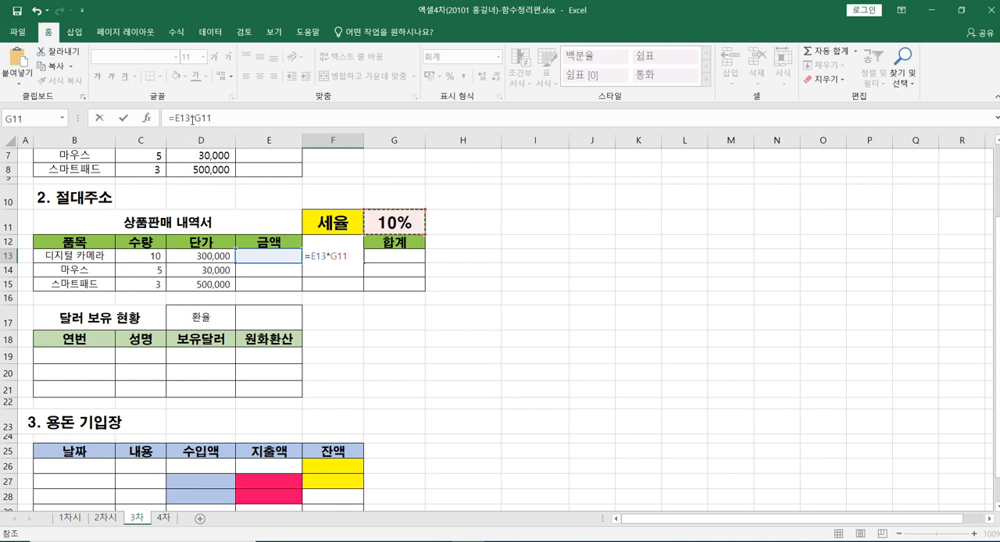
pyautogui.moveTo(194, 118); pyautogui.dragTo(214, 121)
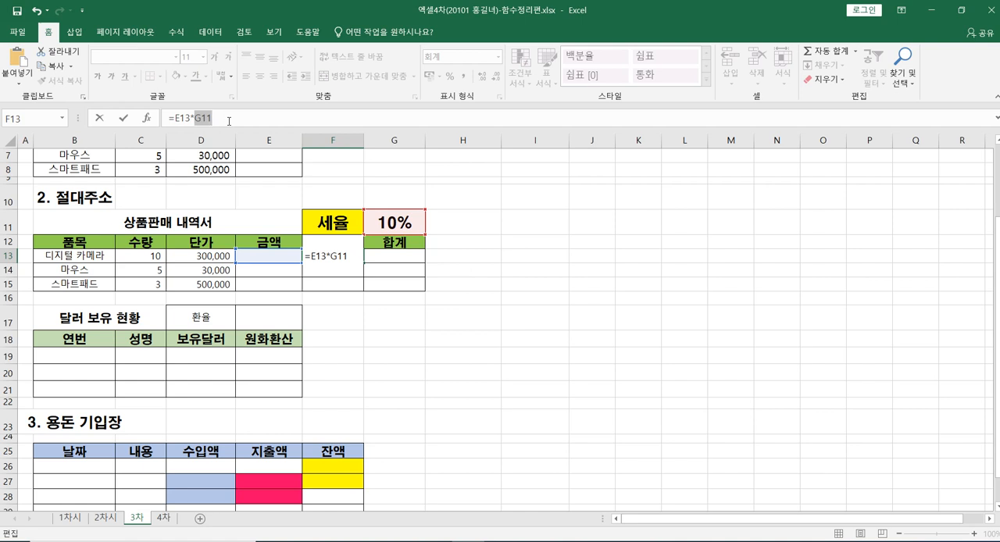
pyautogui.press('Left')
pyautogui.write('$')
pyautogui.write('$')
pyautogui.press('Return')
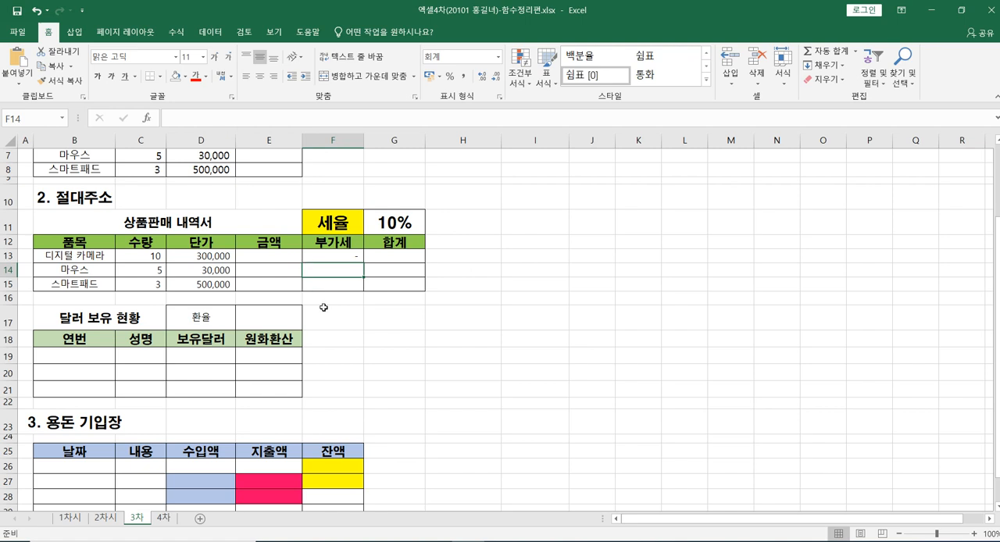
# Step: Calculate the 금액 in E13 as =C13*D13 and fill the formula down to E15
pyautogui.click(256, 260)
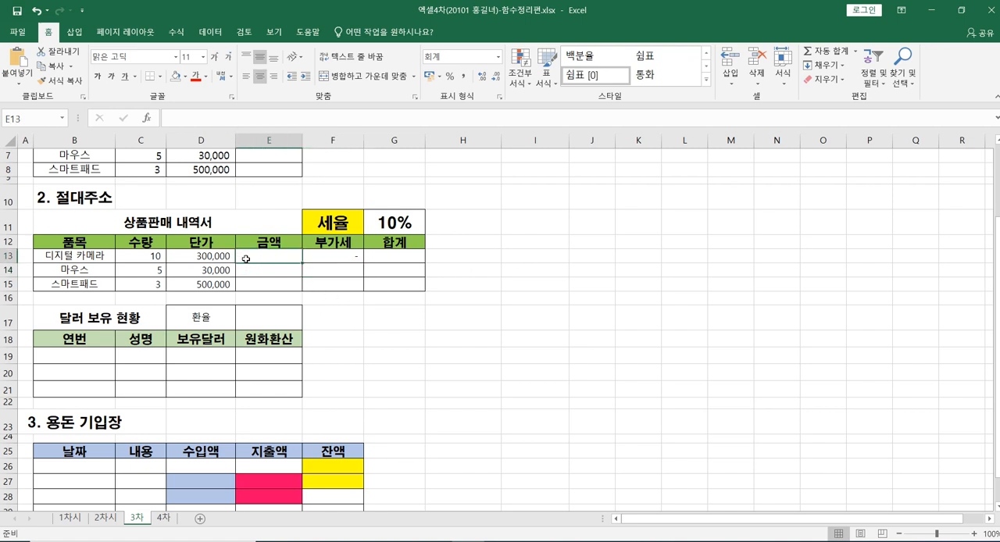
pyautogui.write('=')
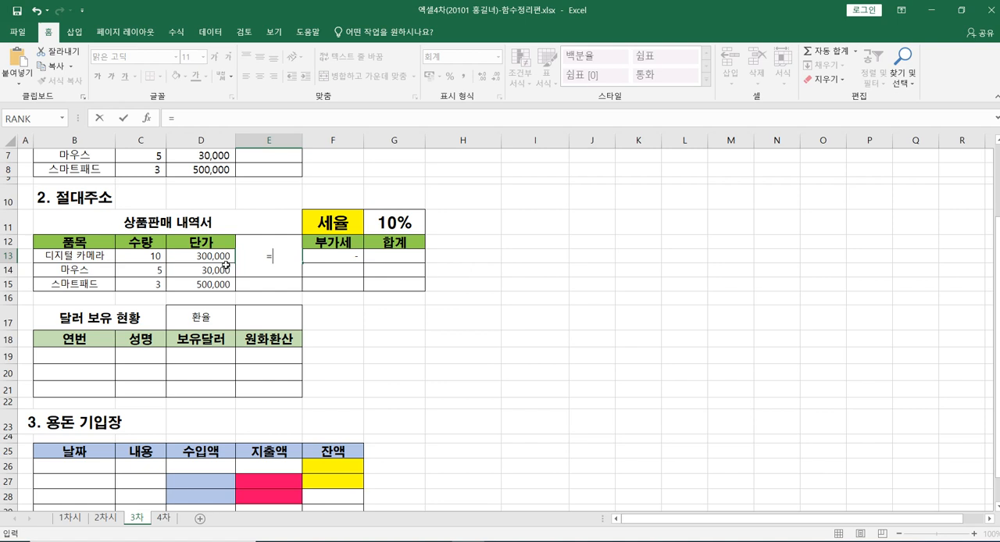
pyautogui.click(151, 259)
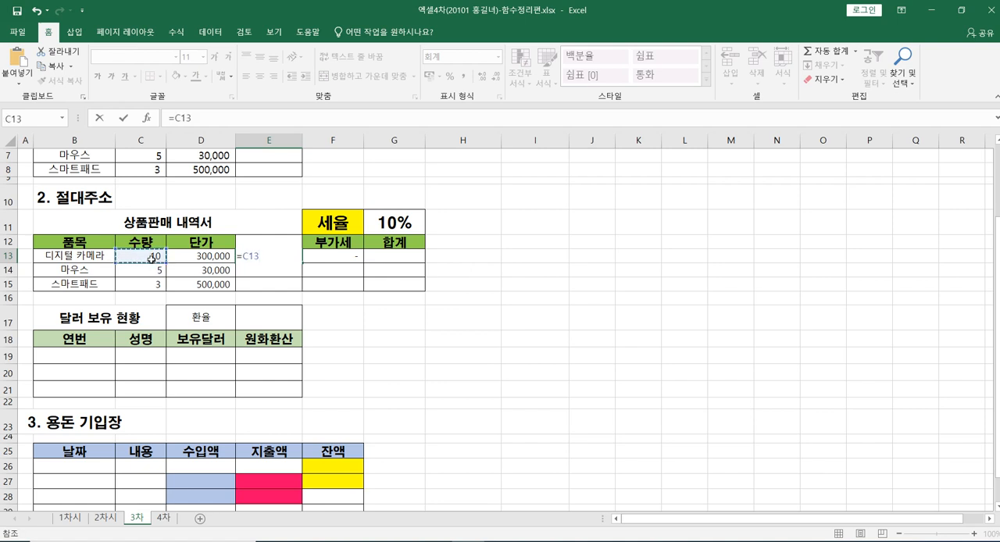
pyautogui.write('*')
pyautogui.click(181, 256)
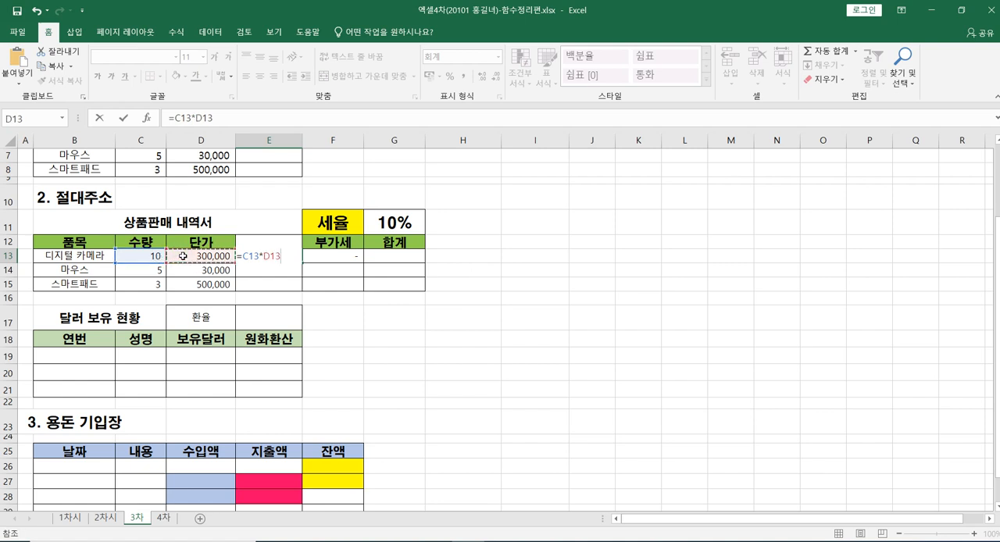
pyautogui.press('Return')
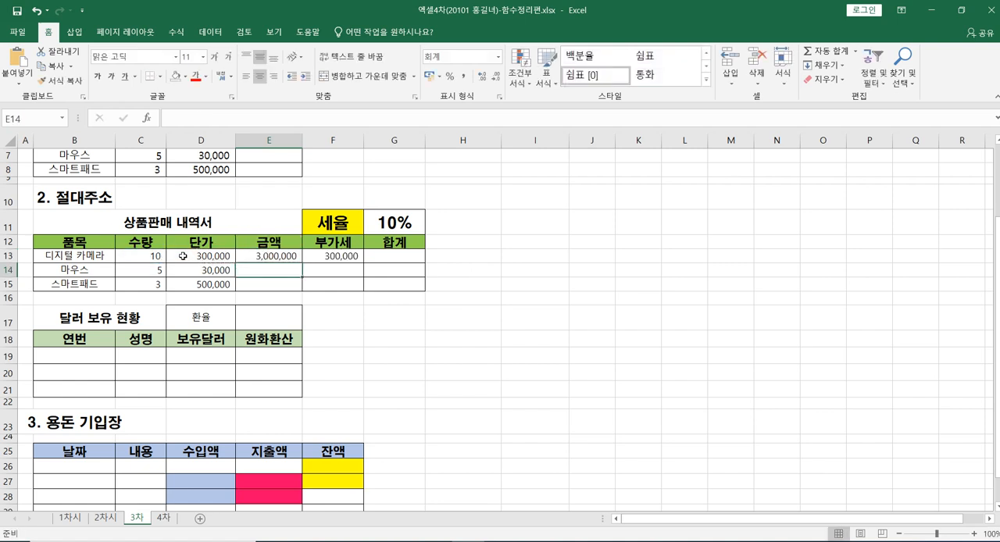
pyautogui.click(292, 258)
pyautogui.moveTo(301, 264); pyautogui.dragTo(302, 291)
# Step: Fill the 부가세 formula from F13 down to F15
pyautogui.click(336, 257)
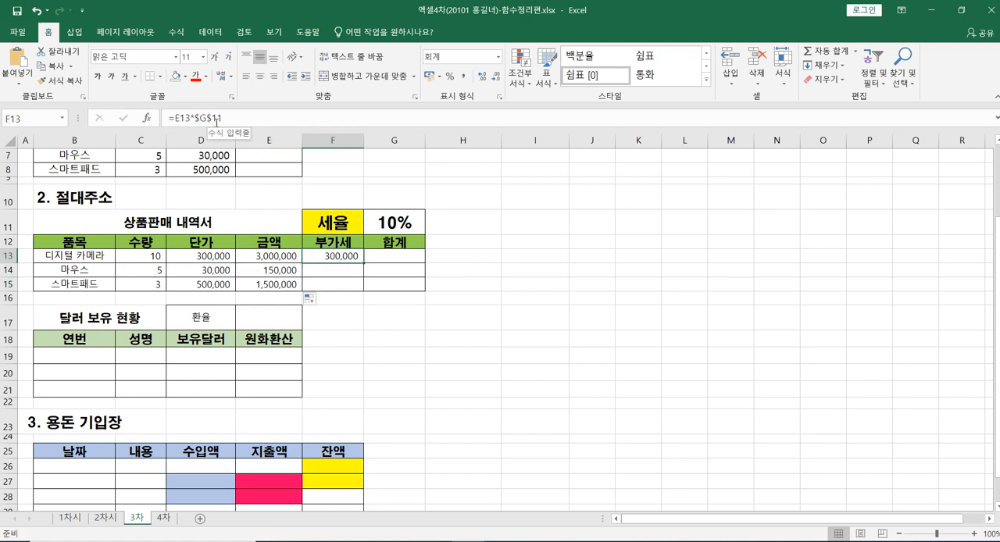
pyautogui.moveTo(365, 265); pyautogui.dragTo(365, 289)
pyautogui.click(499, 297)
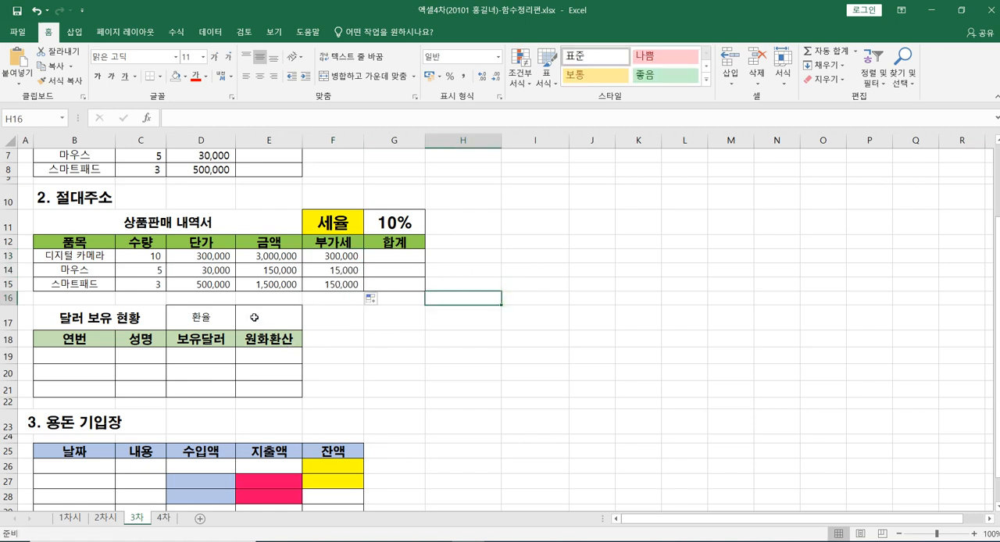
pyautogui.click(254, 318)
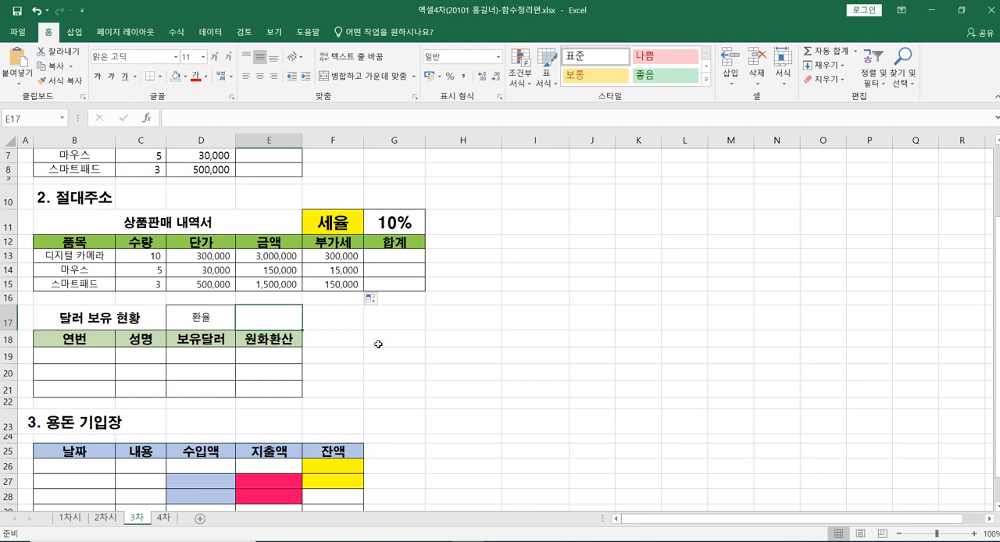
# Step: Fill the 수입액 cell D27 in the 용돈 기입장 table with standard yellow
pyautogui.scroll(-3, 378, 345)
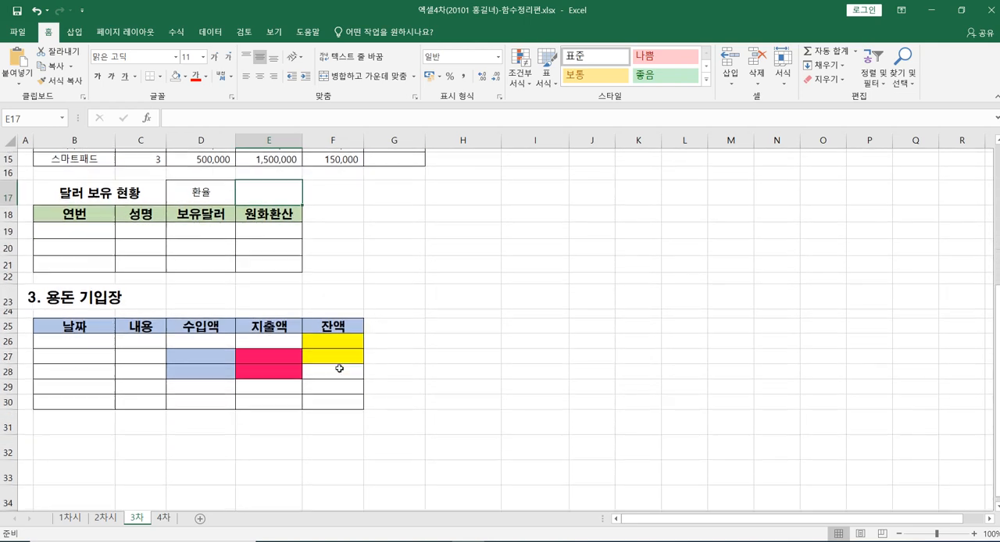
pyautogui.scroll(-1, 336, 352)
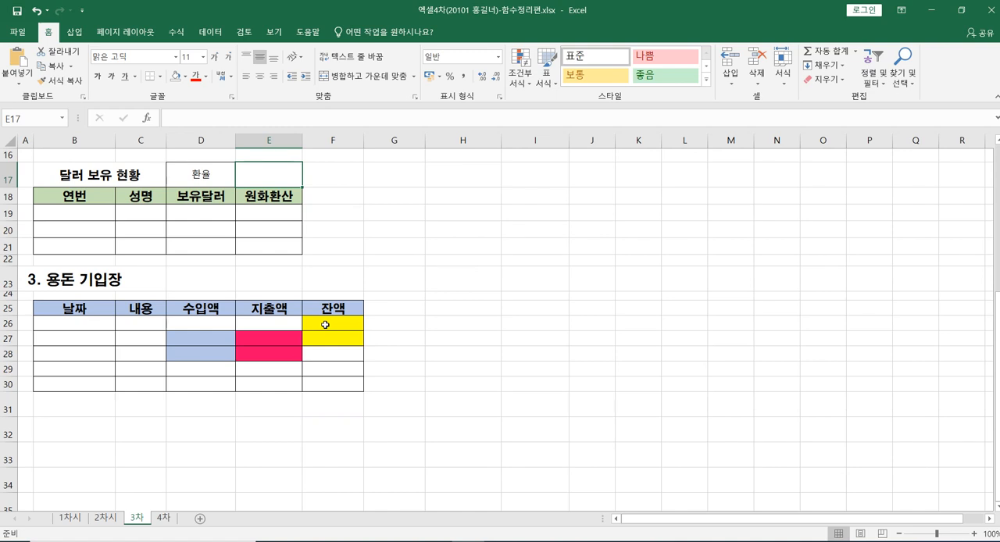
pyautogui.click(325, 322)
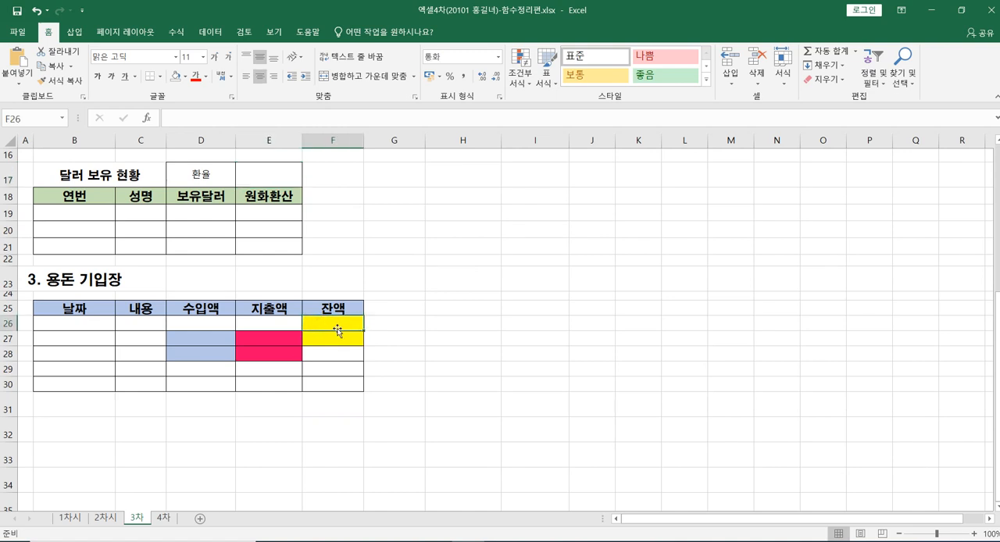
pyautogui.click(211, 341)
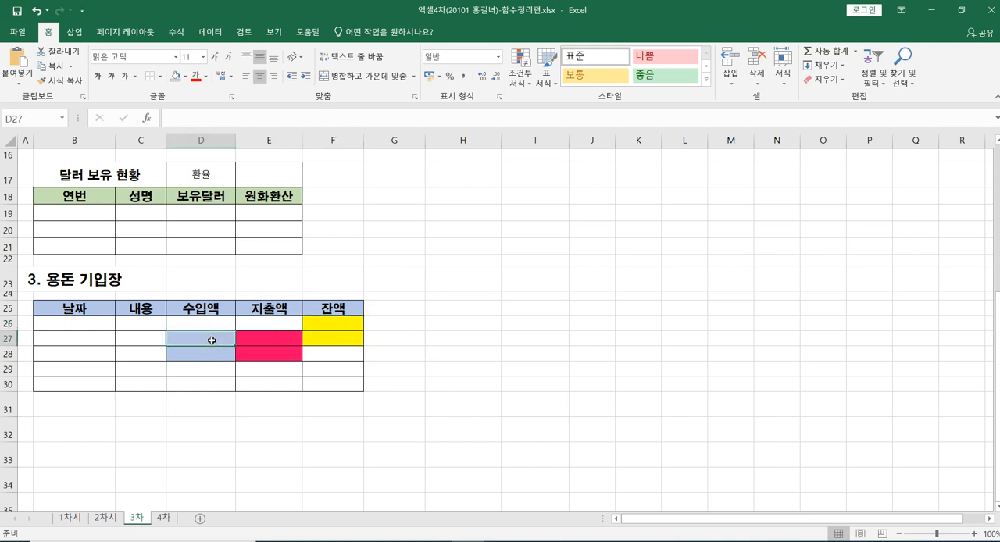
pyautogui.click(337, 323)
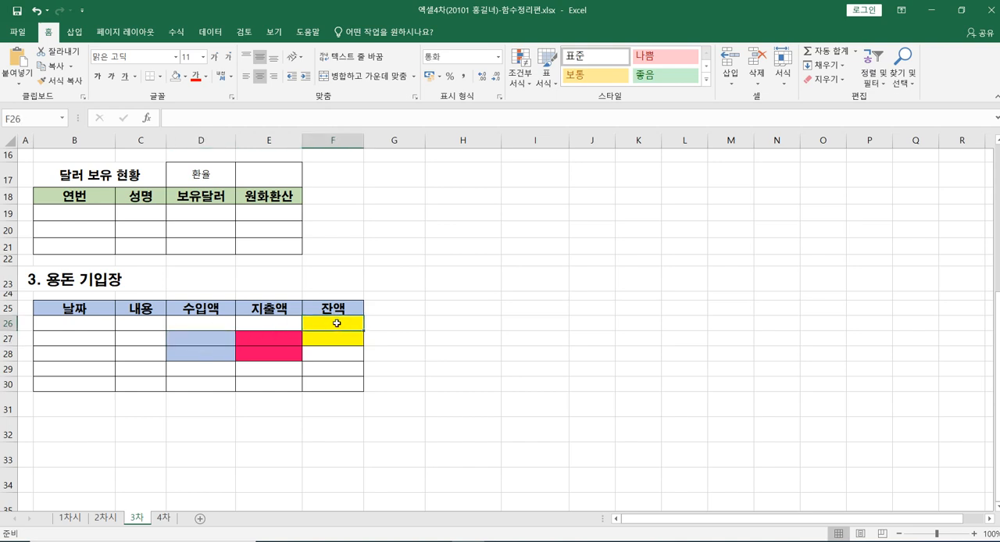
pyautogui.click(214, 342)
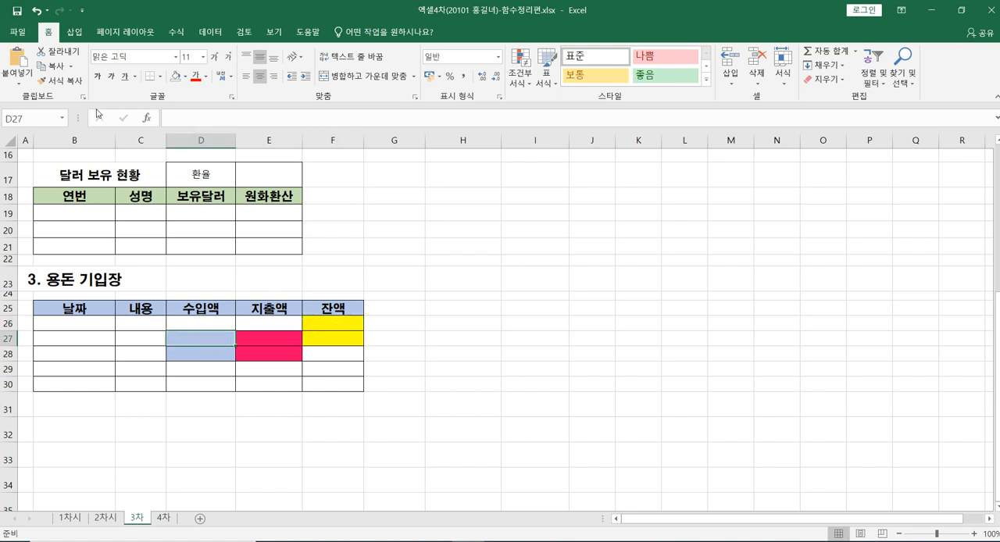
pyautogui.click(185, 77)
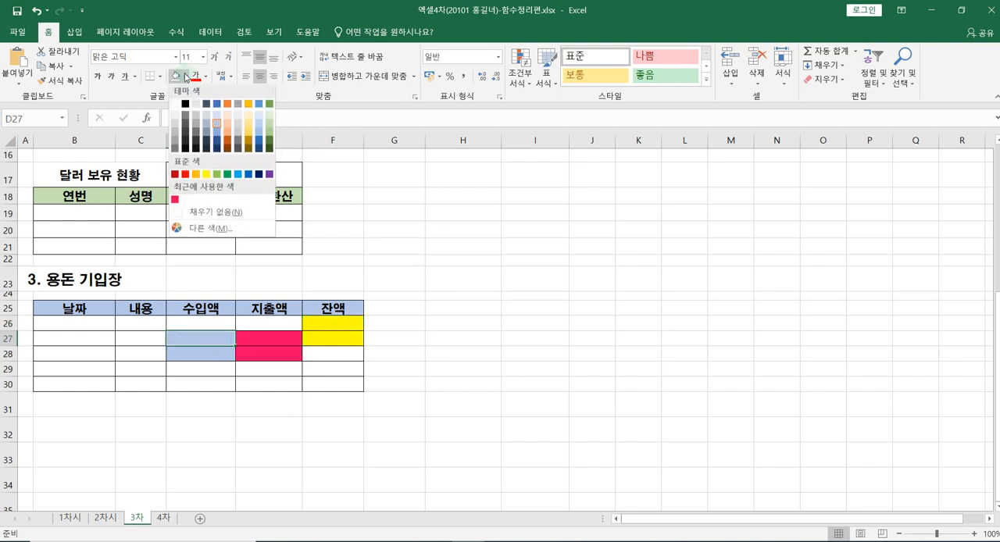
pyautogui.click(206, 176)
pyautogui.click(432, 335)
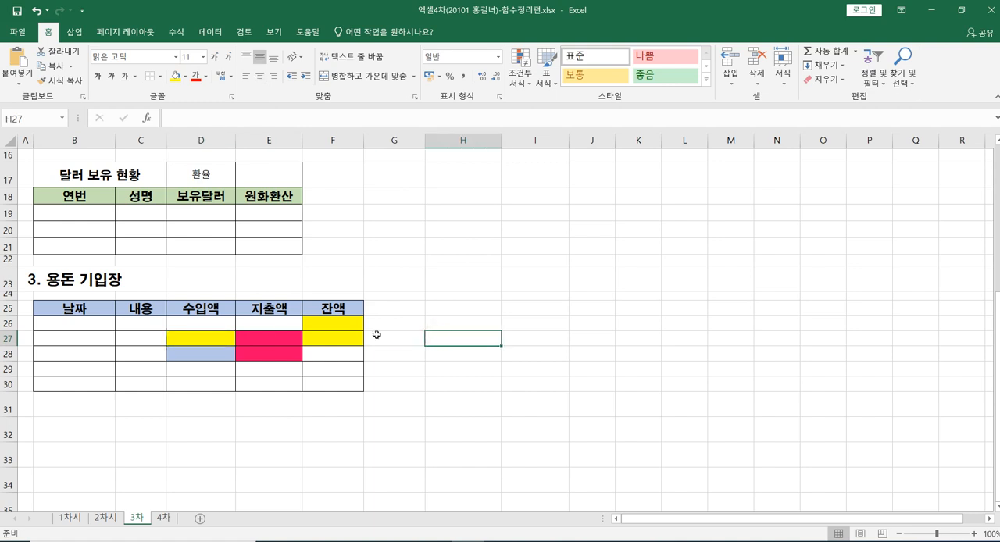
# Step: Apply the same yellow fill to the 수입액 cell D28
pyautogui.click(280, 339)
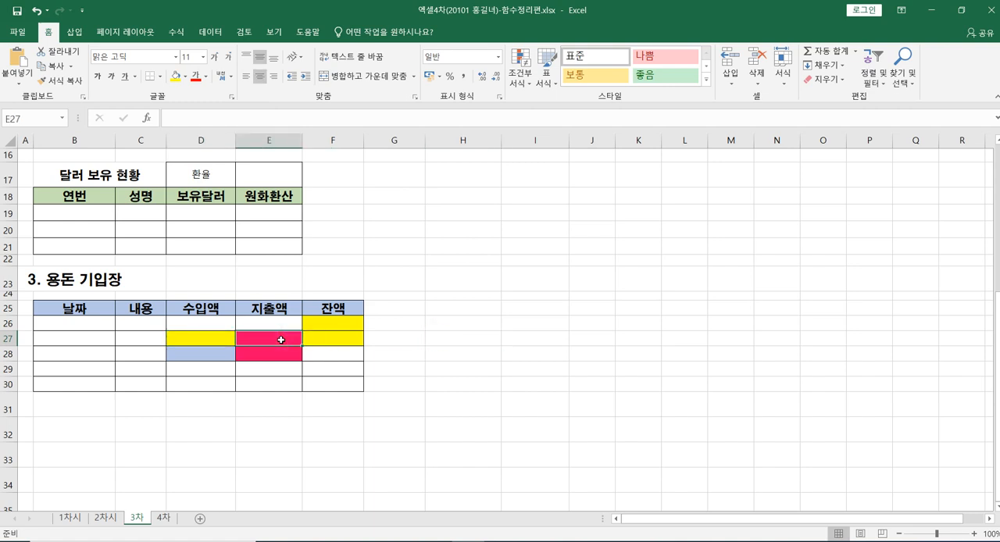
pyautogui.click(324, 339)
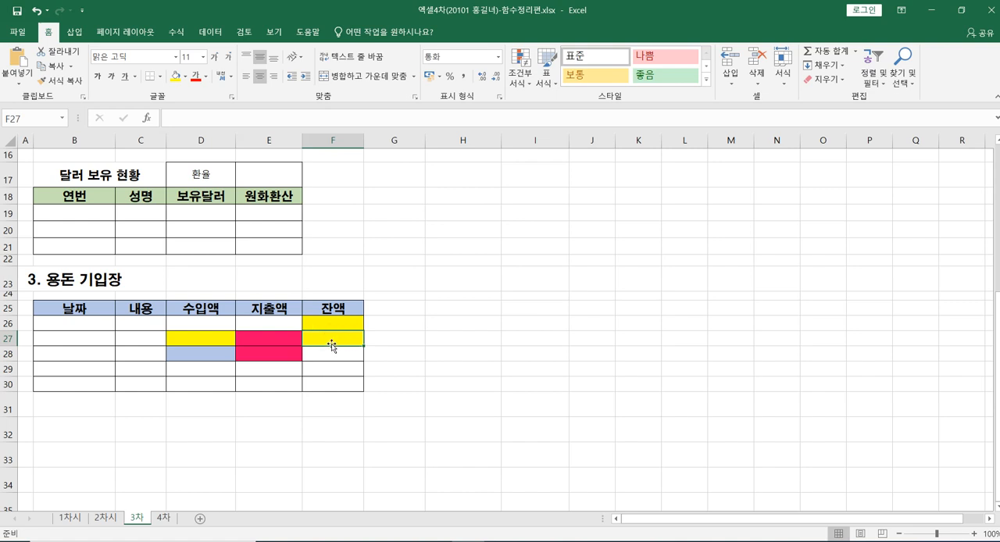
pyautogui.click(208, 359)
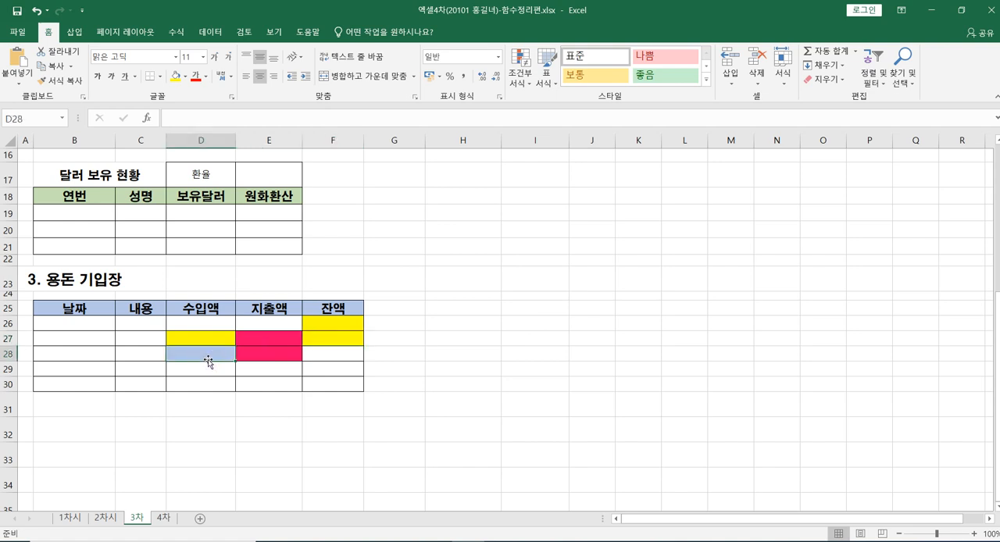
pyautogui.click(175, 77)
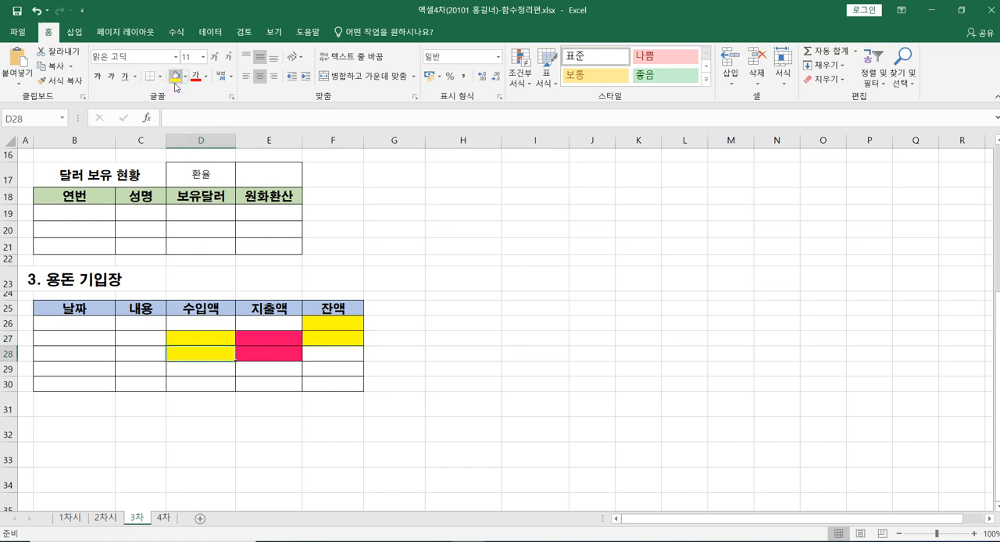
# Step: Fill the 잔액 cell F27 down to F30 in the 용돈 기입장 table
pyautogui.click(273, 355)
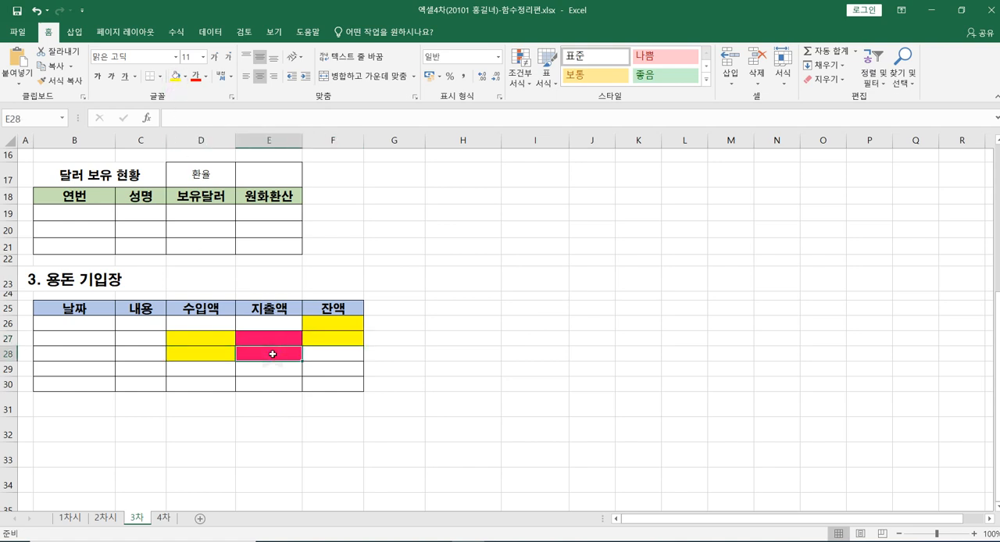
pyautogui.click(324, 354)
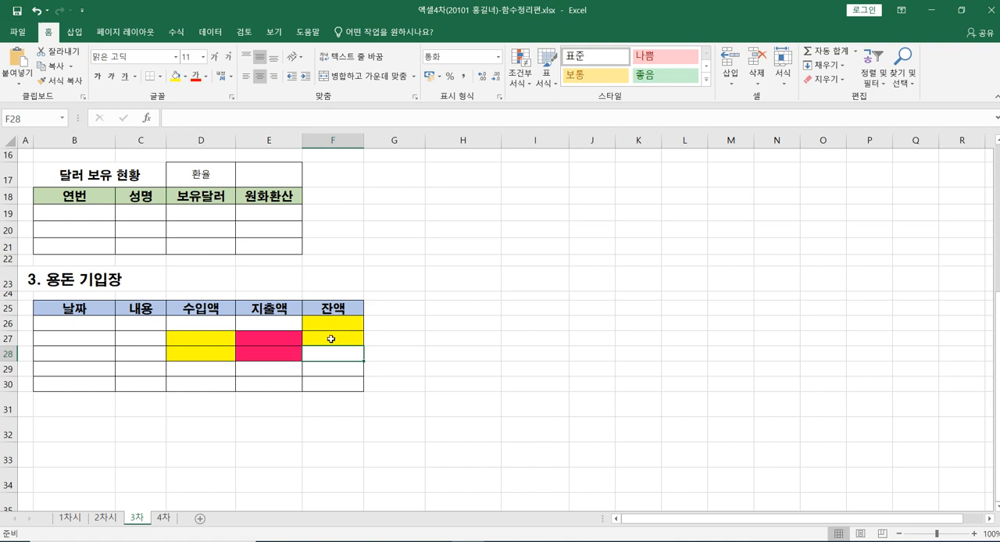
pyautogui.click(333, 340)
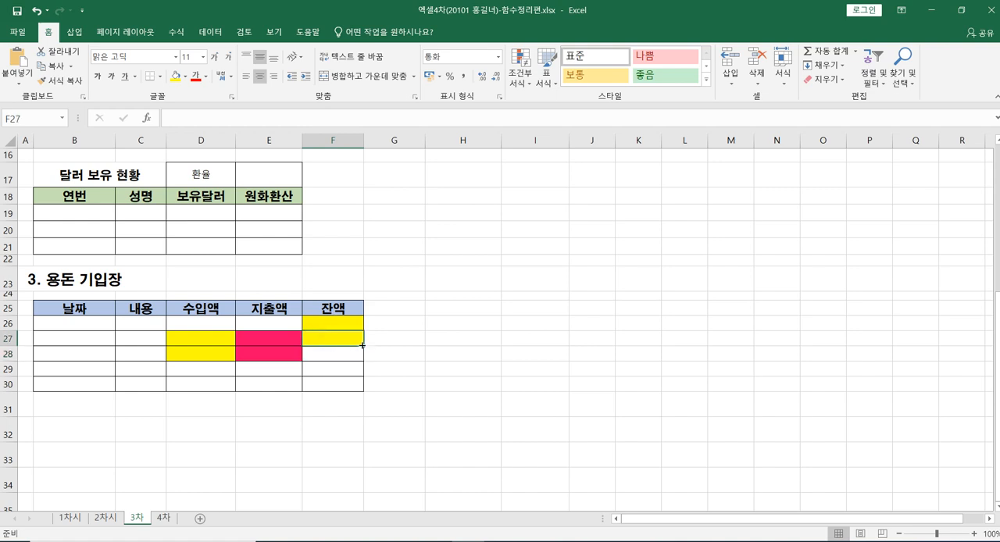
pyautogui.moveTo(365, 346); pyautogui.dragTo(357, 400)
pyautogui.click(350, 425)
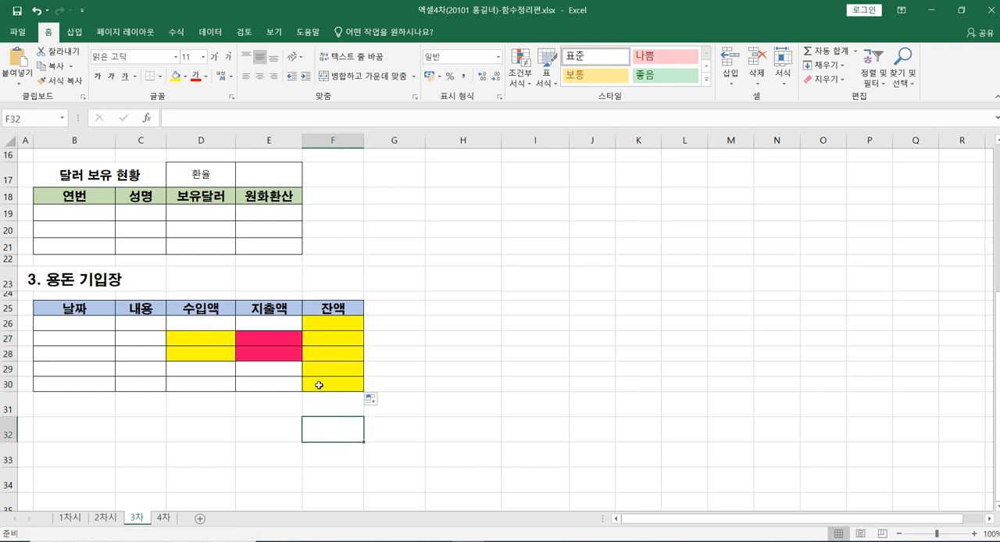
# Step: Switch back to the 4차 sheet with the 성적일람표 table
pyautogui.click(164, 518)
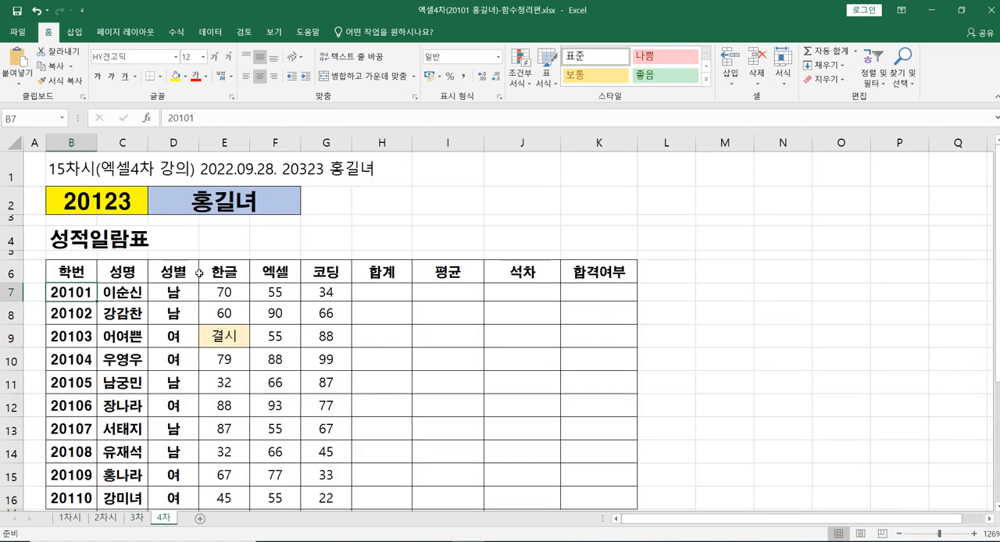
# Step: Review the lesson heading in B1, the student number and name cells in row 2, and the 성적일람표 layout down to row 23
pyautogui.click(124, 174)
pyautogui.click(87, 167)
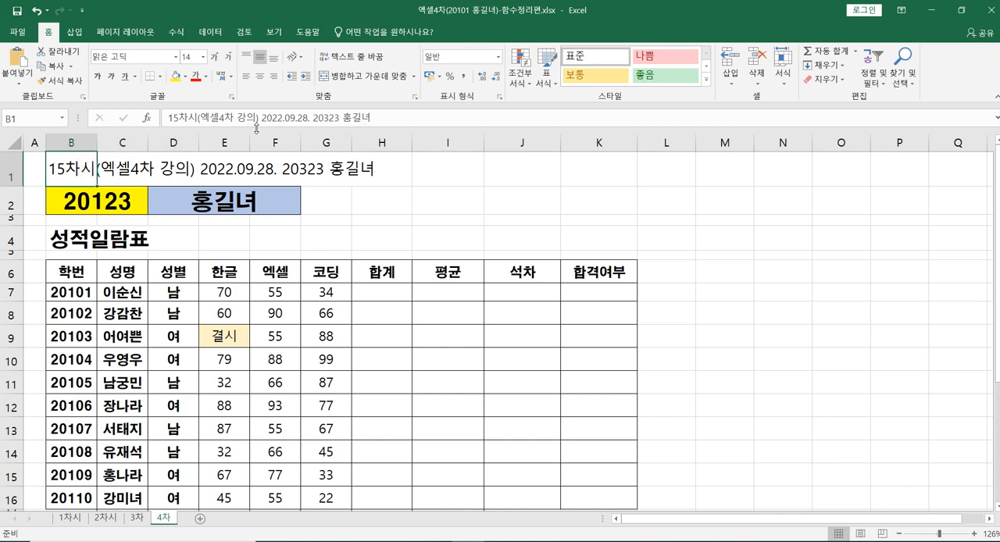
pyautogui.click(285, 119)
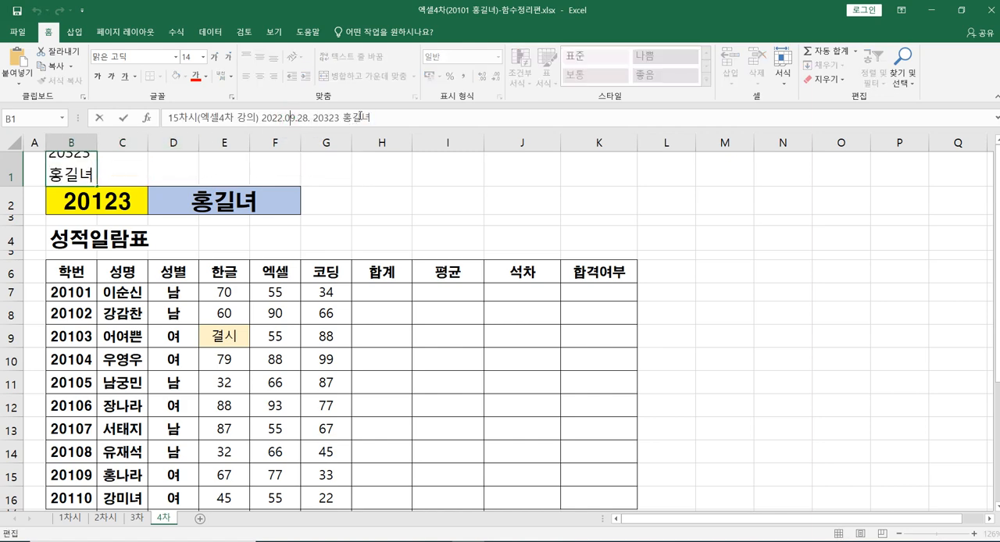
pyautogui.click(323, 118)
pyautogui.click(123, 203)
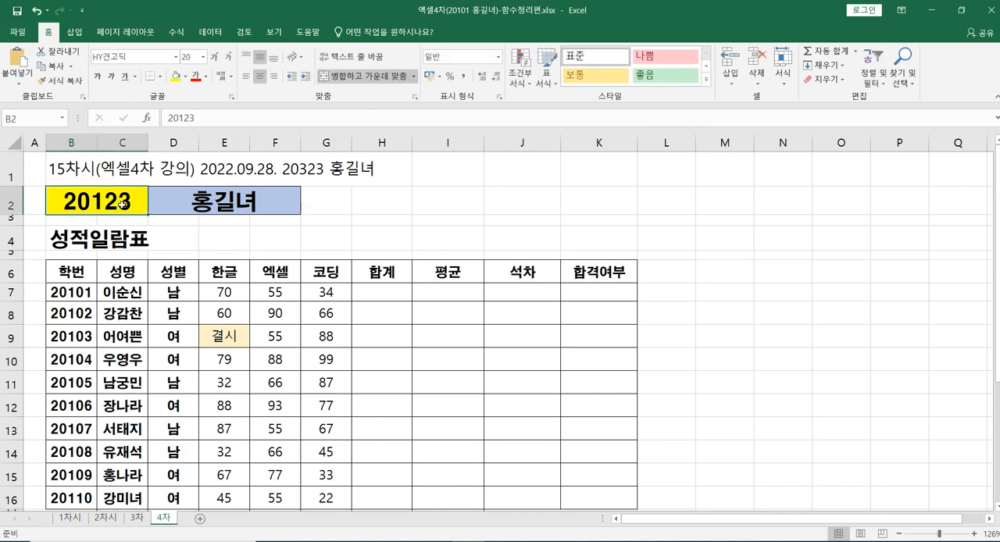
pyautogui.click(243, 208)
pyautogui.scroll(-1, 349, 248)
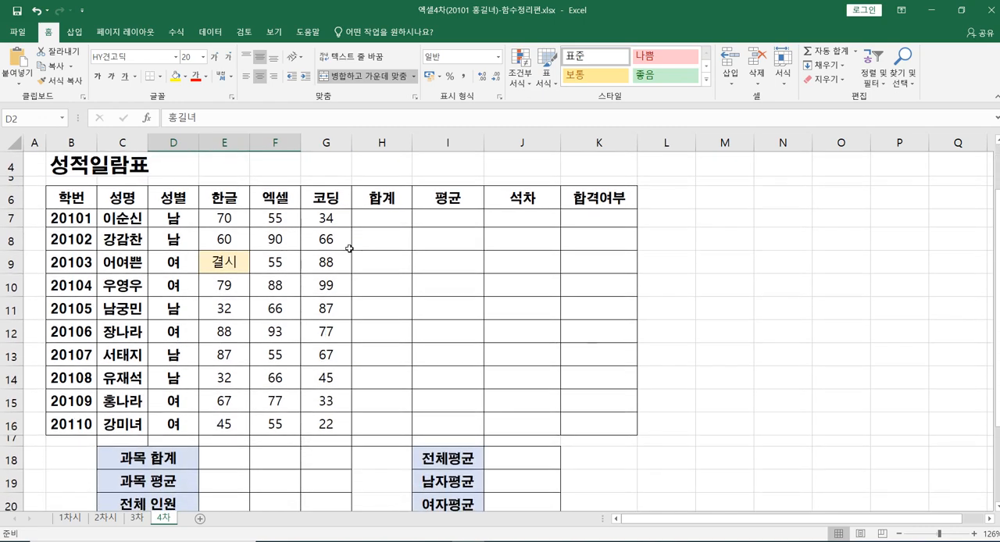
pyautogui.scroll(1, 350, 248)
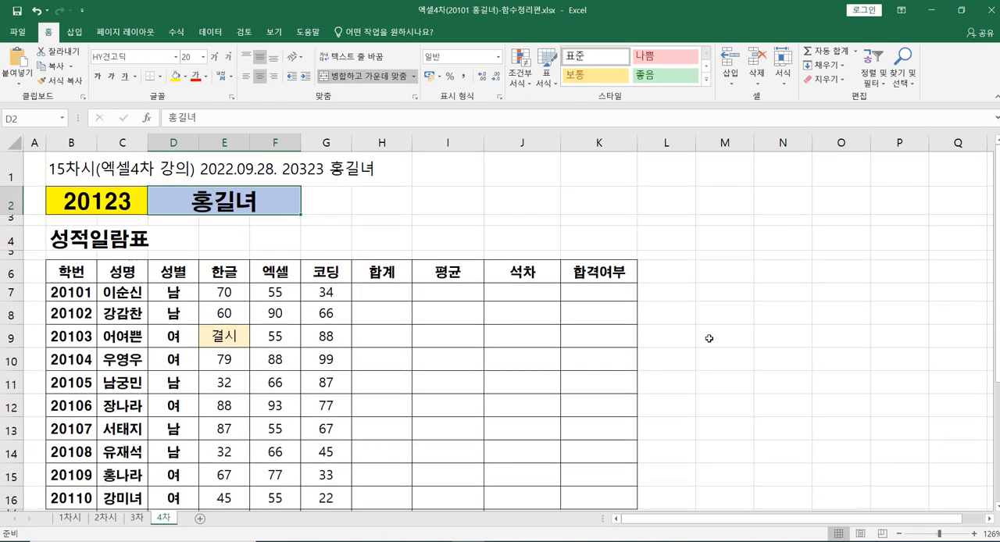
pyautogui.scroll(-3, 710, 336)
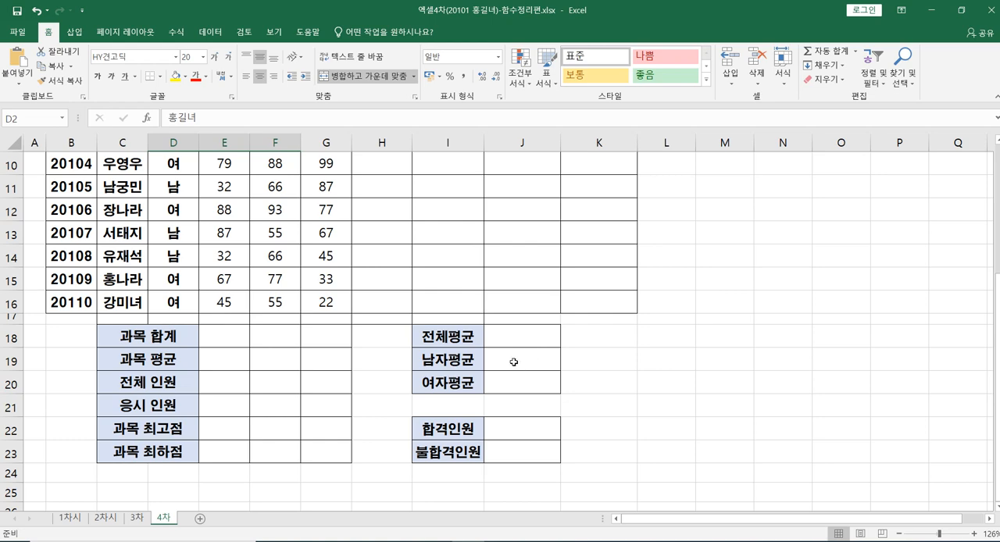
pyautogui.scroll(2, 521, 350)
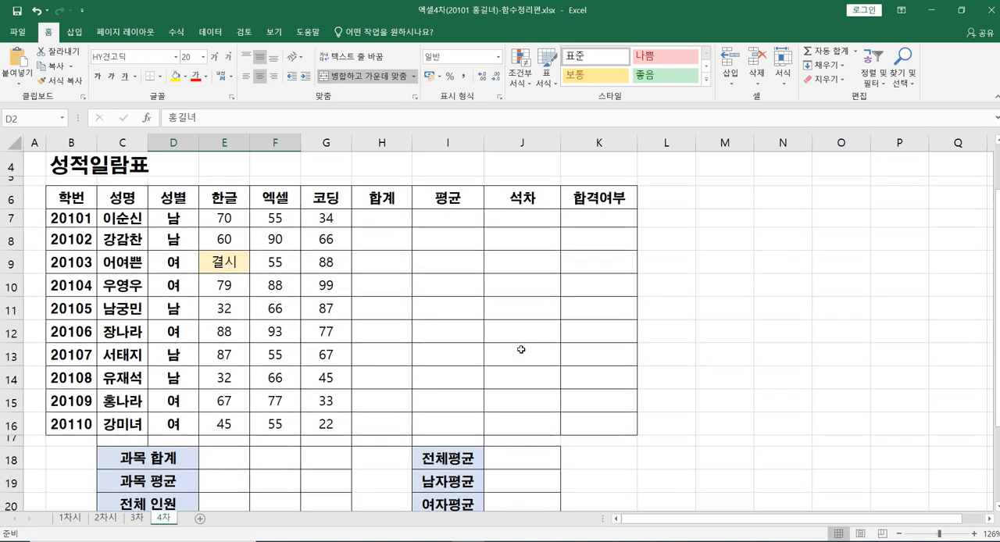
pyautogui.scroll(1, 379, 321)
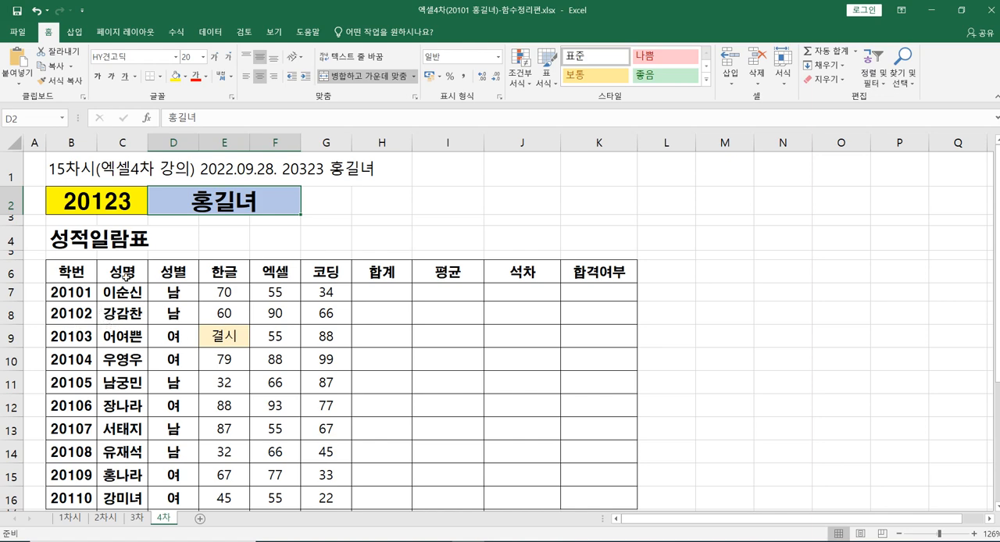
# Step: Merge and center the 성적일람표 title across B4:K4 and fill it with yellow
pyautogui.moveTo(73, 235); pyautogui.dragTo(591, 245)
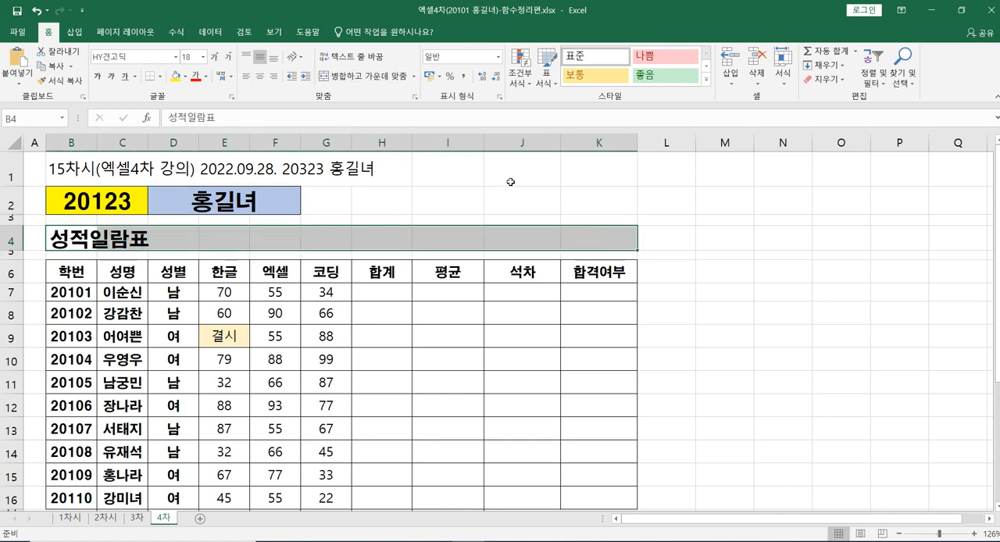
pyautogui.click(346, 78)
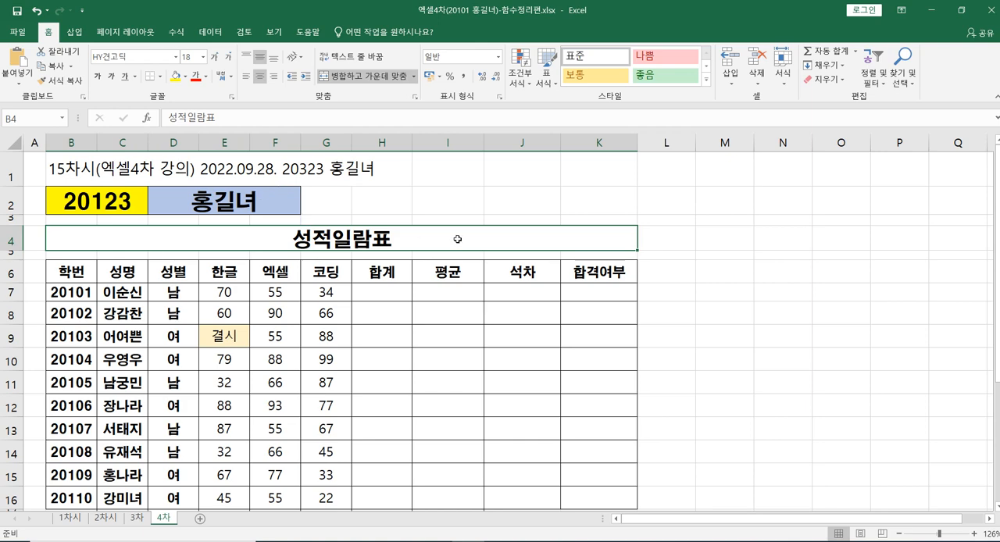
pyautogui.click(174, 79)
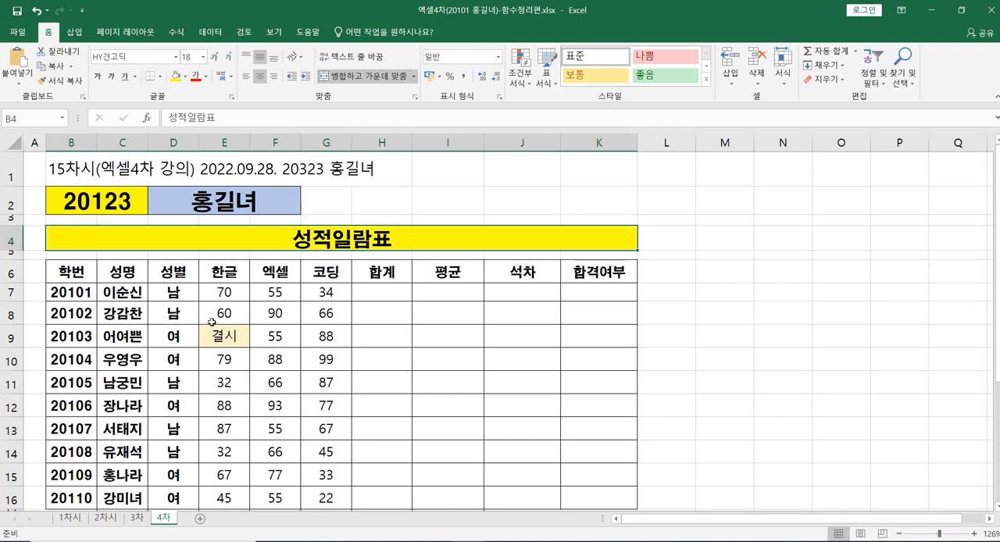
# Step: Fill the table's header row B6:K6, from 학번 to 합격여부, with a light blue theme color
pyautogui.moveTo(72, 273); pyautogui.dragTo(608, 267)
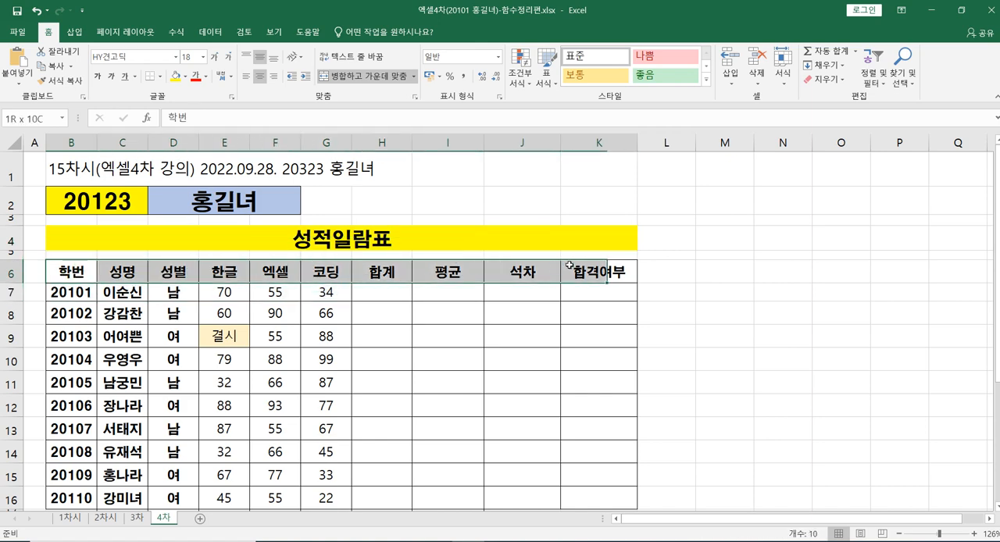
pyautogui.click(185, 75)
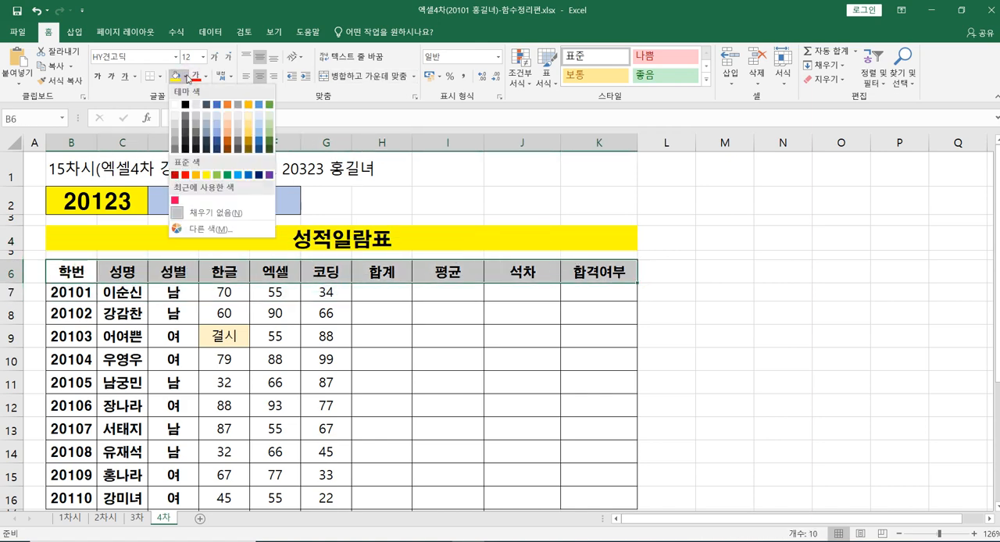
pyautogui.click(217, 125)
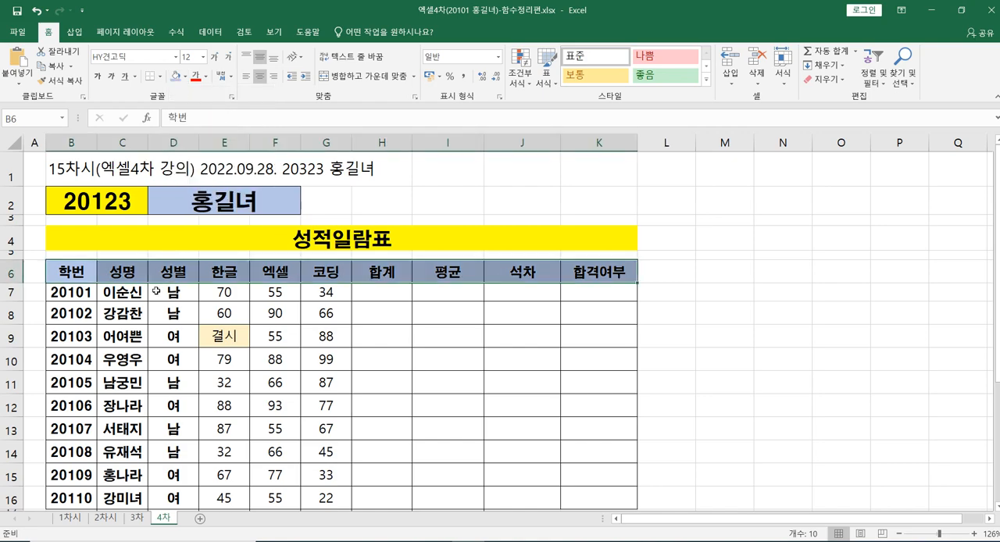
pyautogui.click(479, 360)
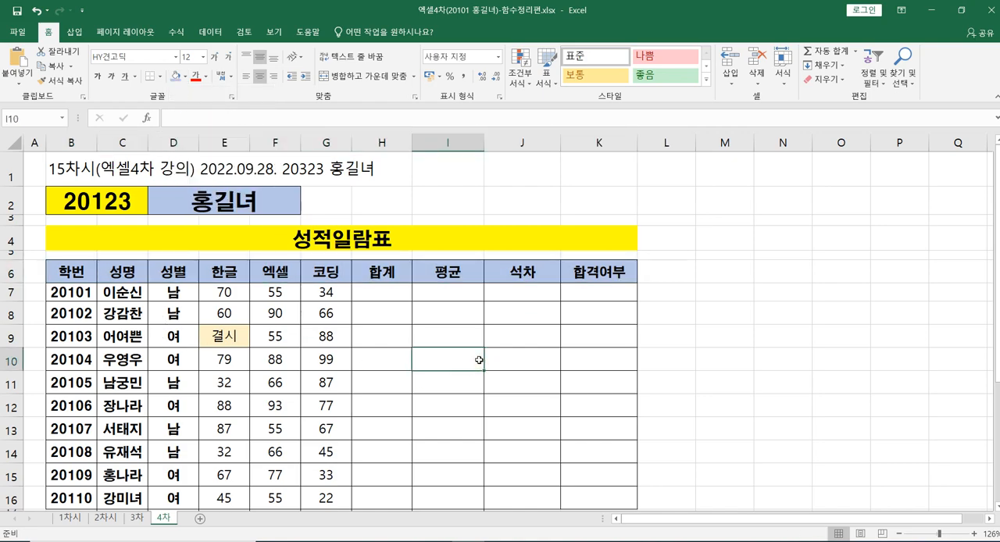
# Step: Examine the empty 합계, 평균, 석차 and 합격여부 cells H7 to K7 for the first student
pyautogui.scroll(-3, 472, 353)
pyautogui.scroll(1, 465, 335)
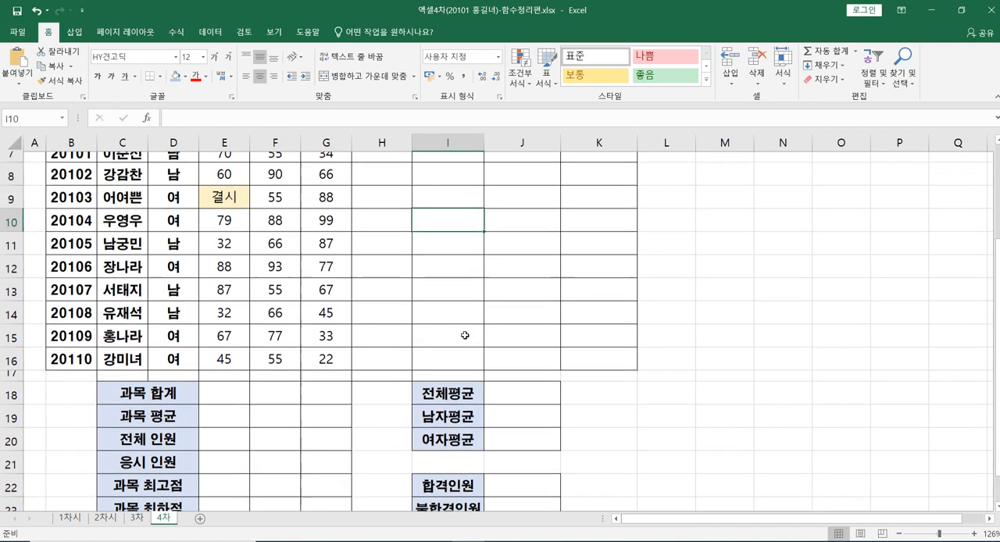
pyautogui.scroll(3, 465, 336)
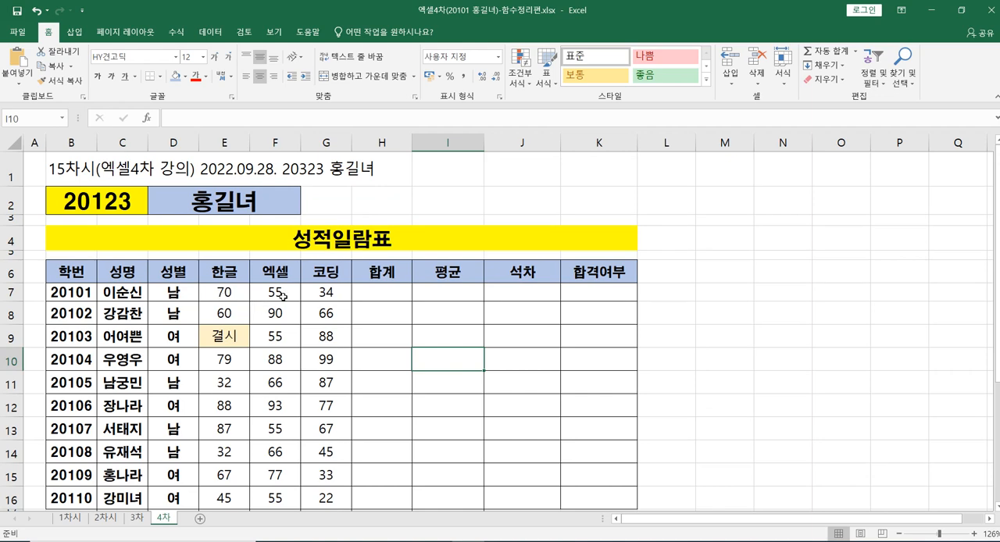
pyautogui.click(383, 294)
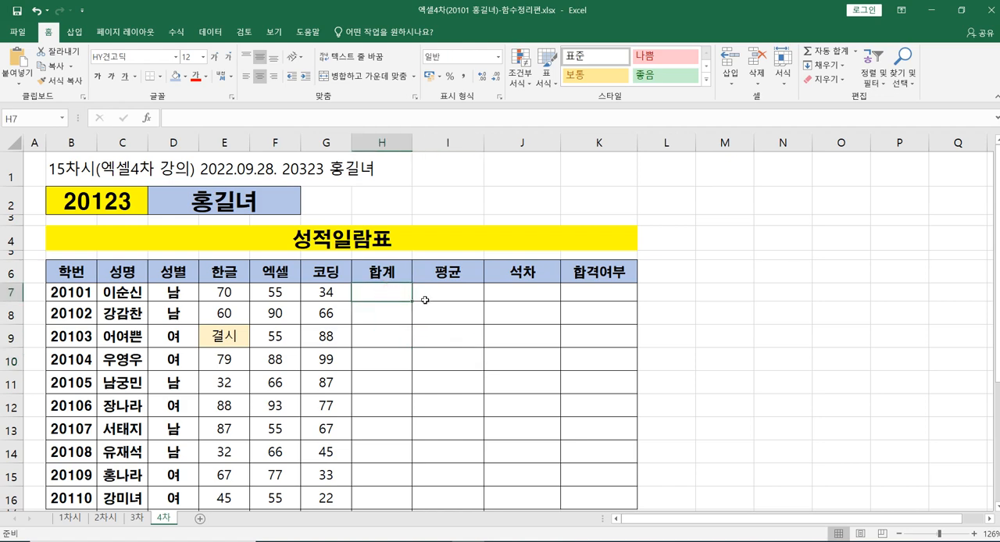
pyautogui.click(444, 294)
pyautogui.click(504, 289)
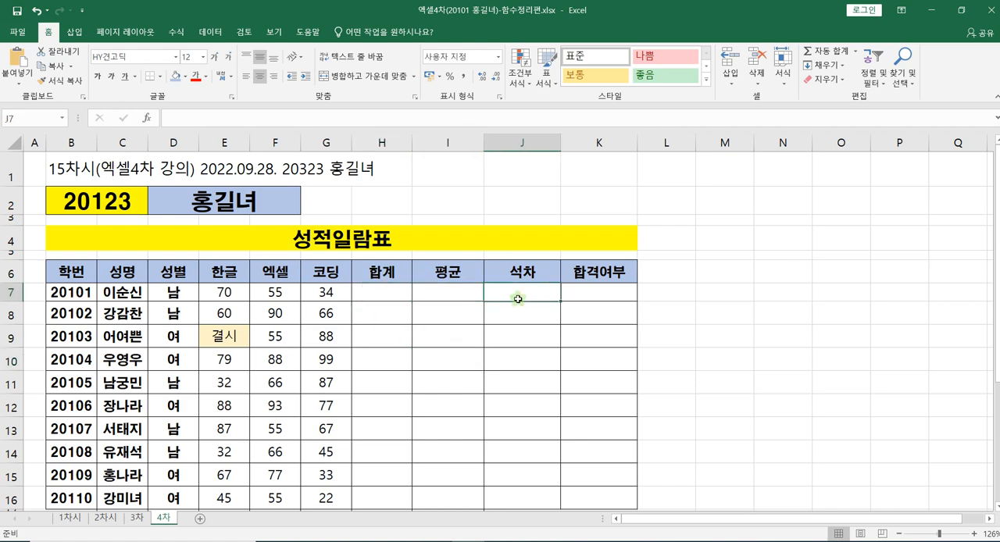
pyautogui.click(592, 292)
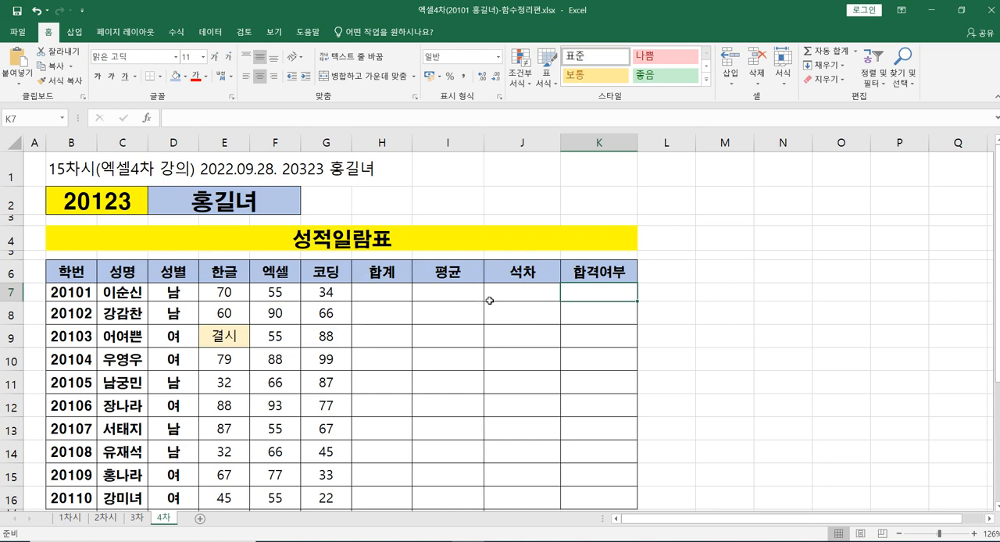
# Step: Examine the per-subject summary rows from 과목 합계 to 과목 최하점 below the 한글, 엑셀 and 코딩 columns
pyautogui.scroll(-2, 451, 332)
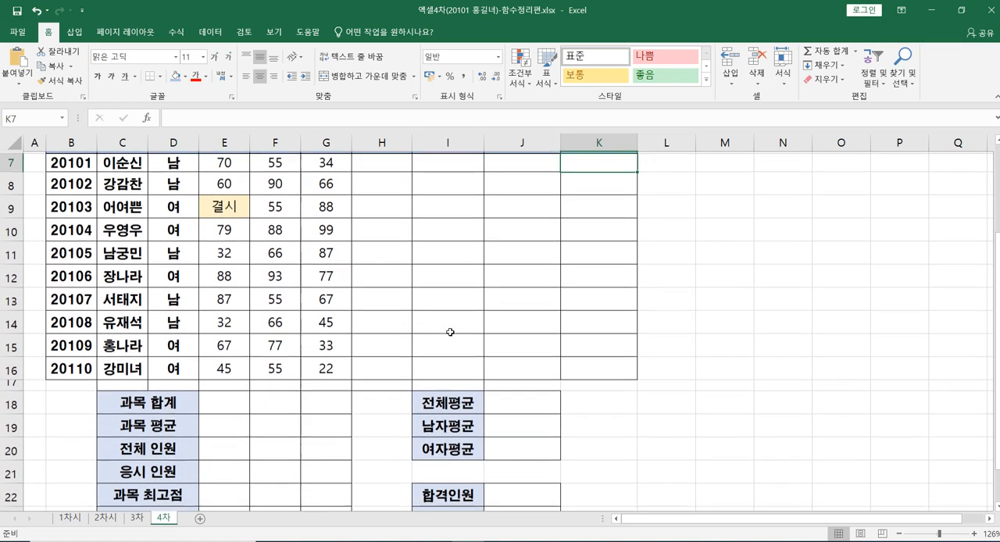
pyautogui.scroll(-1, 449, 331)
pyautogui.scroll(1, 370, 313)
pyautogui.scroll(3, 266, 297)
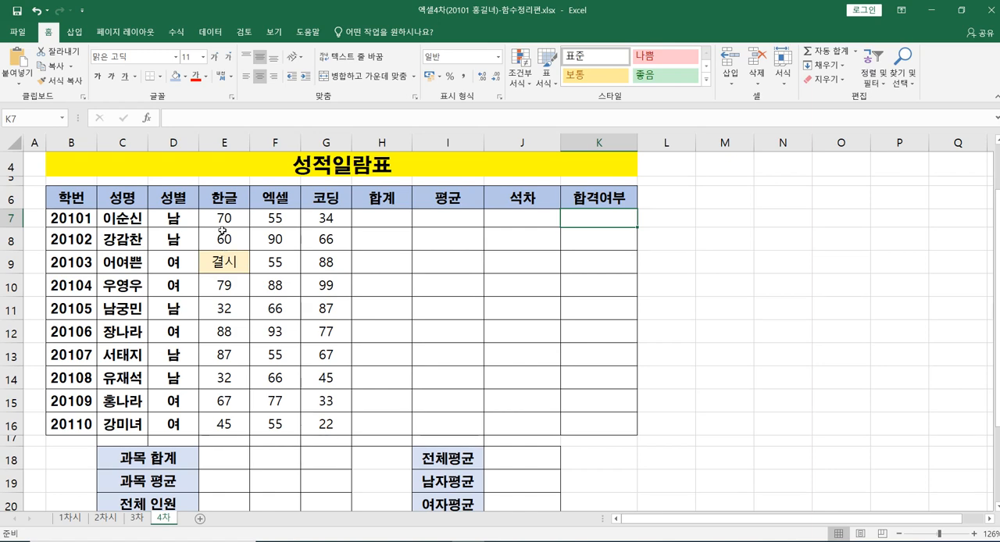
pyautogui.click(224, 462)
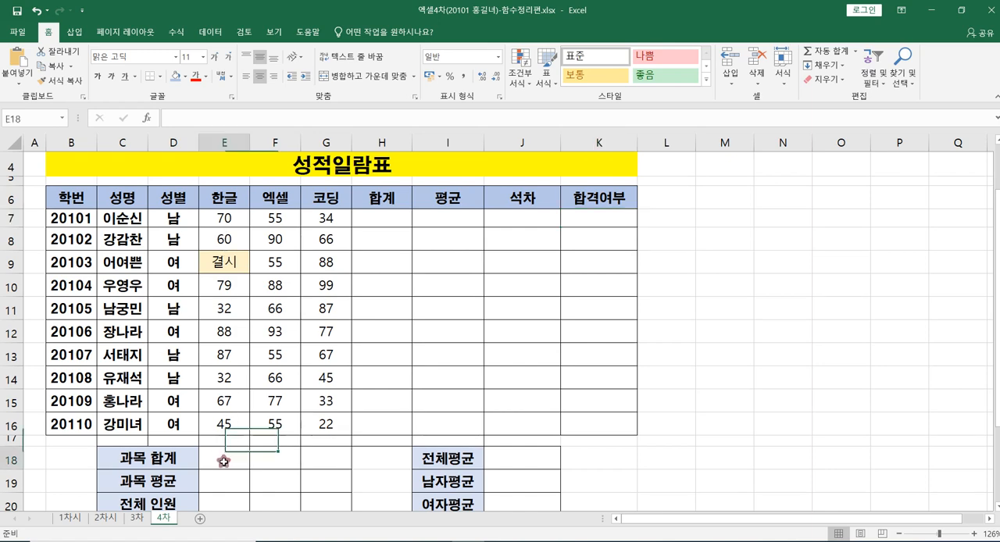
pyautogui.click(284, 461)
pyautogui.click(321, 458)
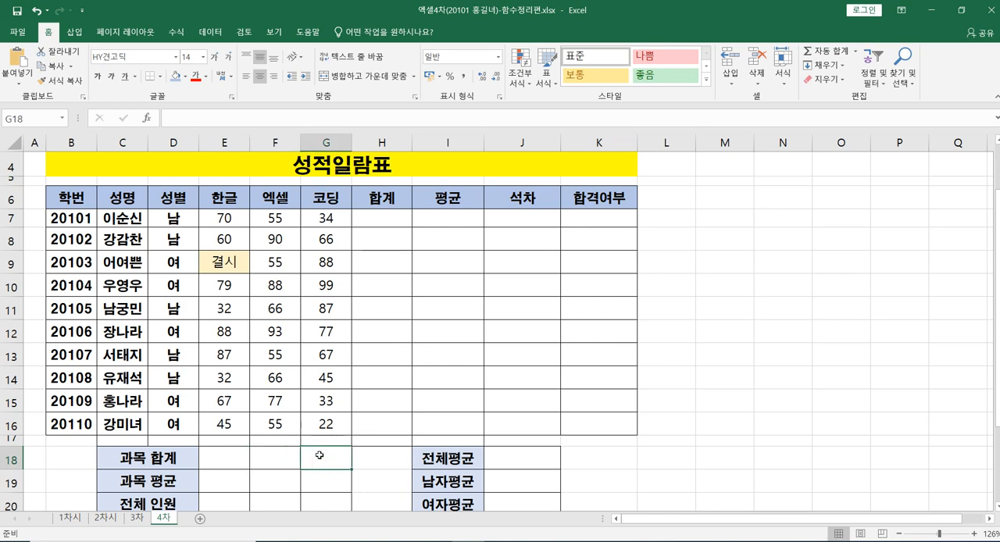
pyautogui.click(215, 463)
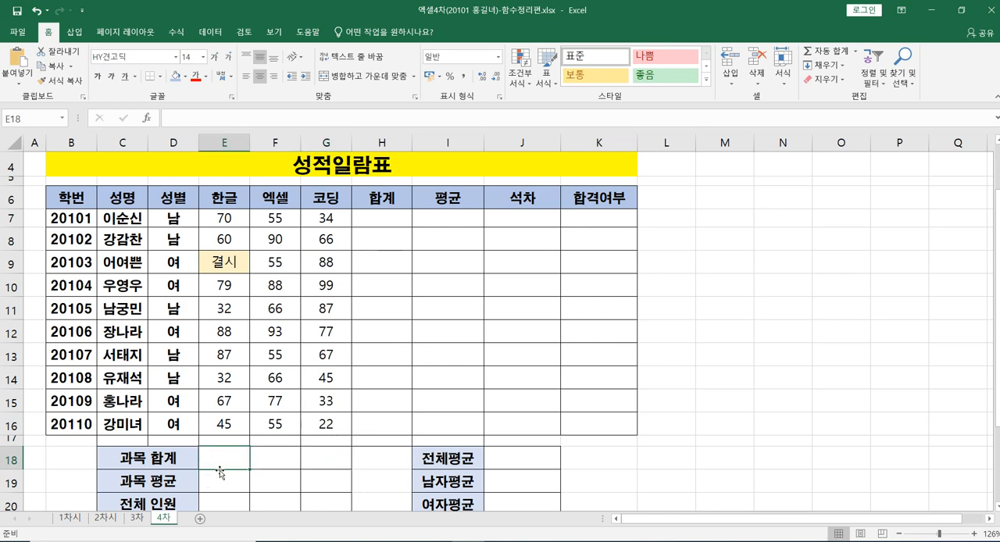
pyautogui.click(261, 460)
pyautogui.click(319, 462)
pyautogui.click(238, 479)
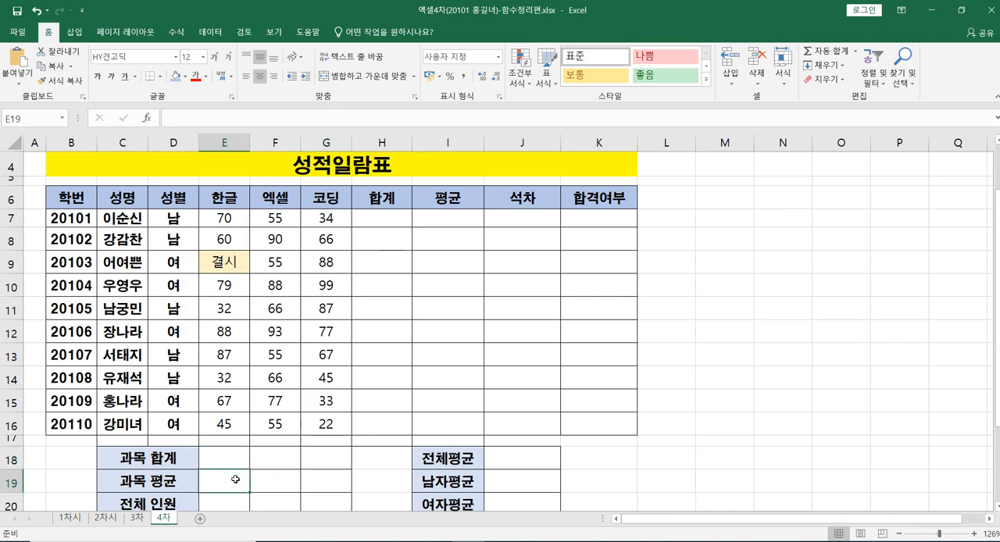
pyautogui.scroll(-1, 234, 476)
pyautogui.click(203, 449)
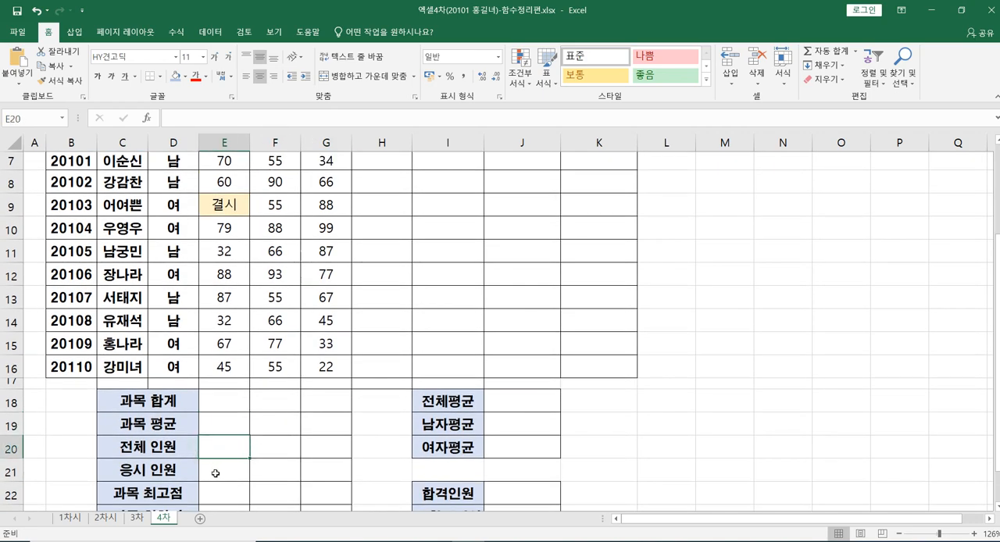
pyautogui.click(215, 473)
pyautogui.scroll(-1, 216, 474)
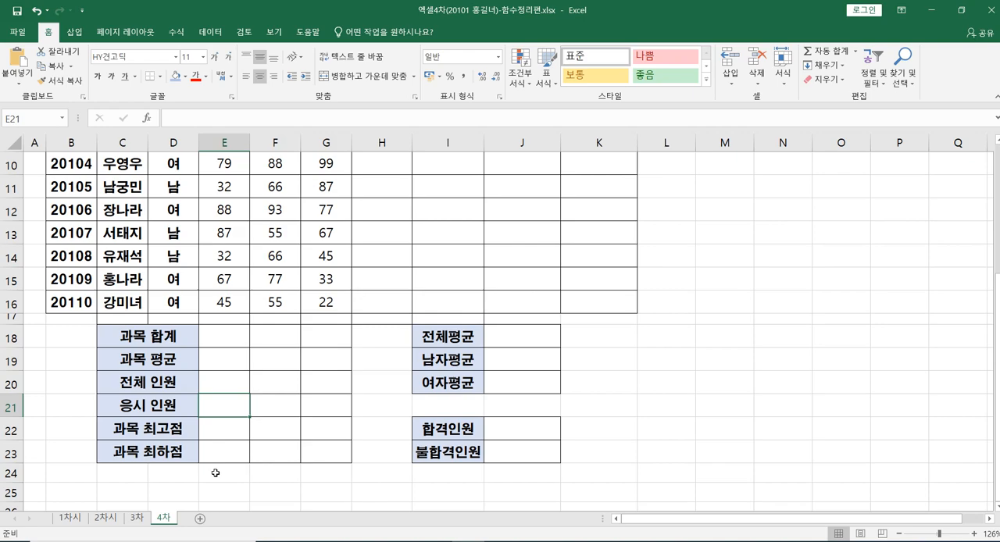
pyautogui.click(207, 431)
pyautogui.click(216, 452)
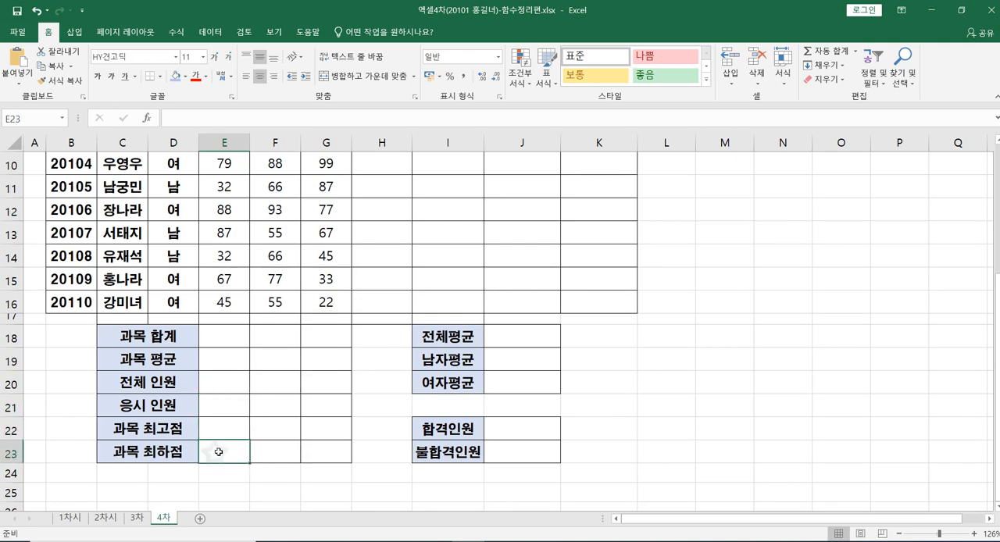
# Step: Examine the empty 전체평균, 남자평균, 여자평균, 합격인원 and 불합격인원 cells in J18:J20 and J22:J23
pyautogui.scroll(1, 456, 388)
pyautogui.scroll(1, 468, 400)
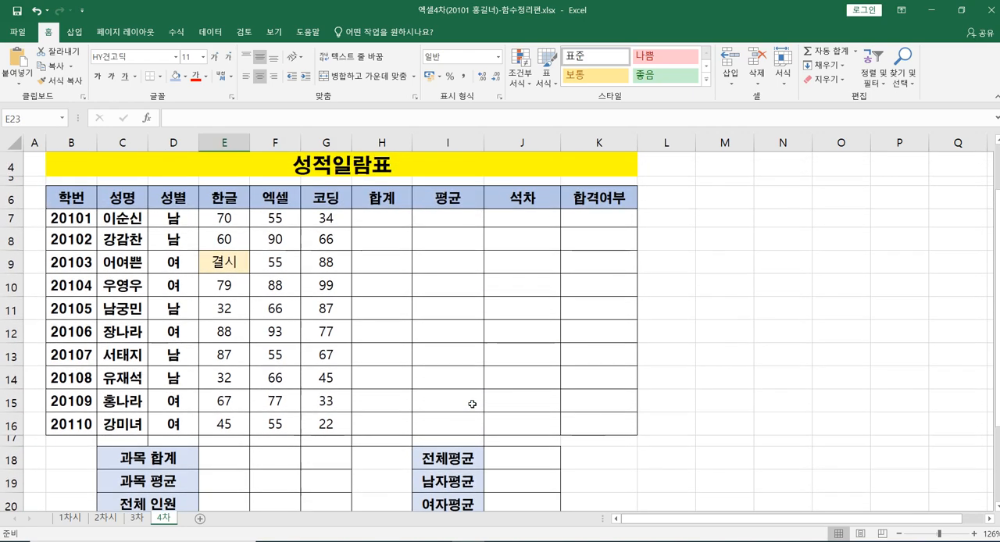
pyautogui.scroll(-1, 476, 403)
pyautogui.click(495, 400)
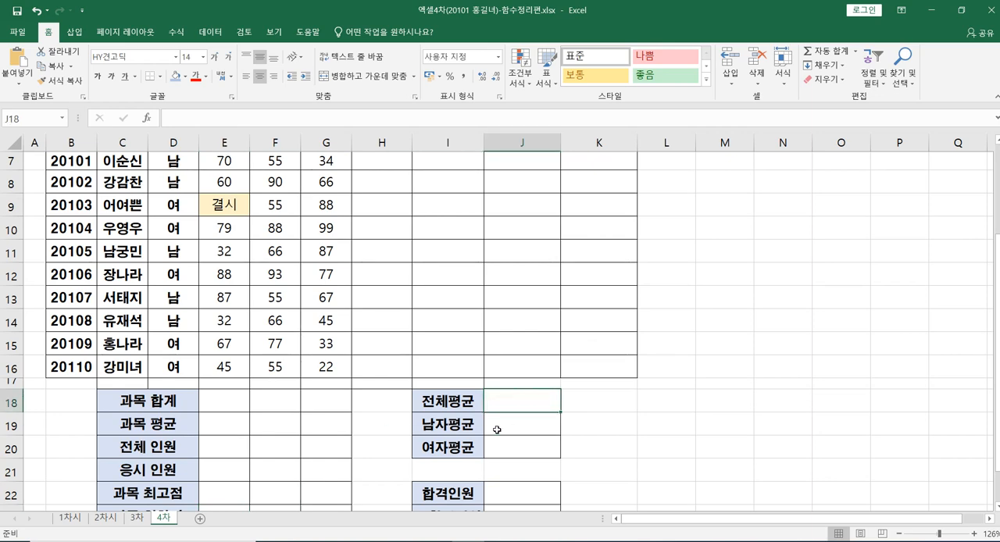
pyautogui.click(497, 426)
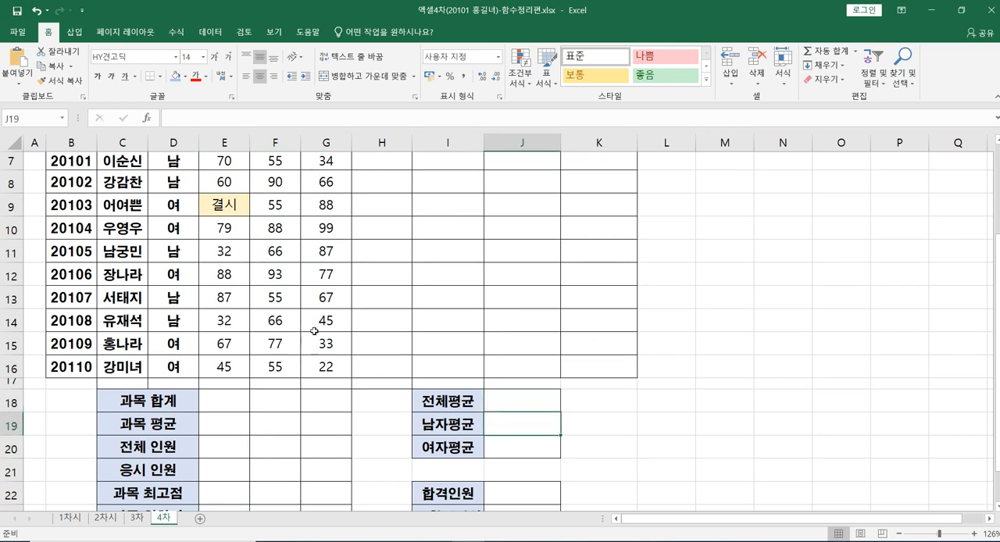
pyautogui.scroll(1, 390, 341)
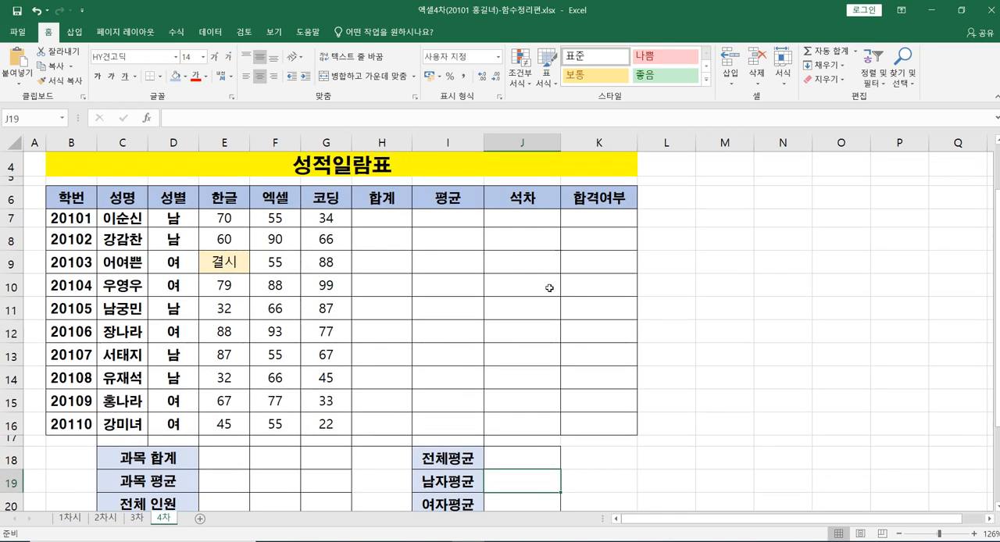
pyautogui.scroll(-1, 519, 363)
pyautogui.scroll(-1, 519, 363)
pyautogui.click(524, 445)
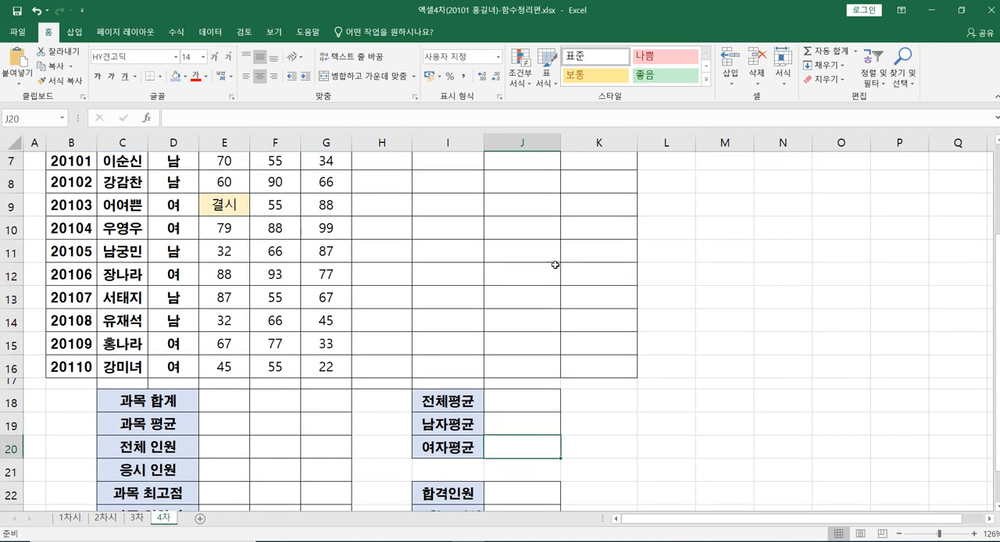
pyautogui.scroll(1, 487, 306)
pyautogui.scroll(-2, 491, 351)
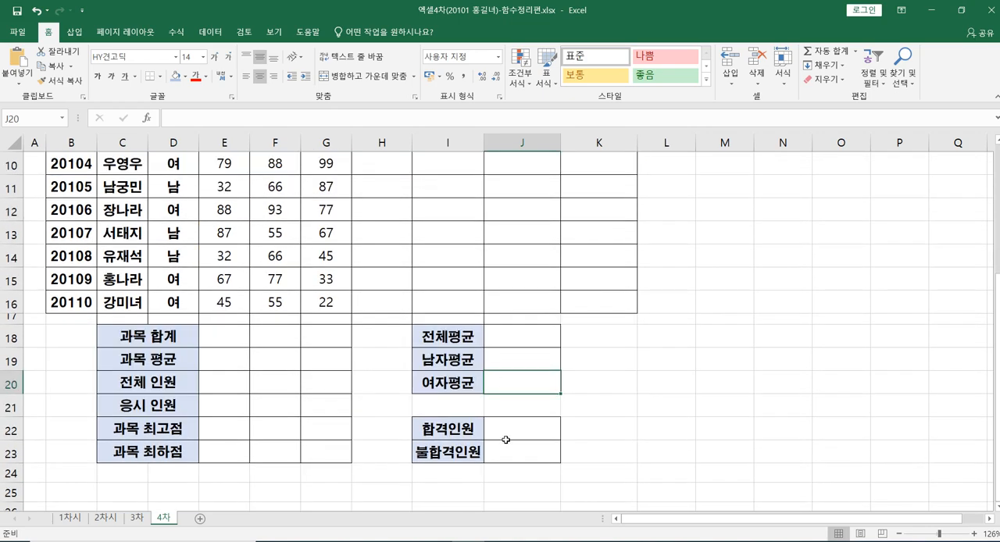
pyautogui.click(502, 425)
pyautogui.click(505, 449)
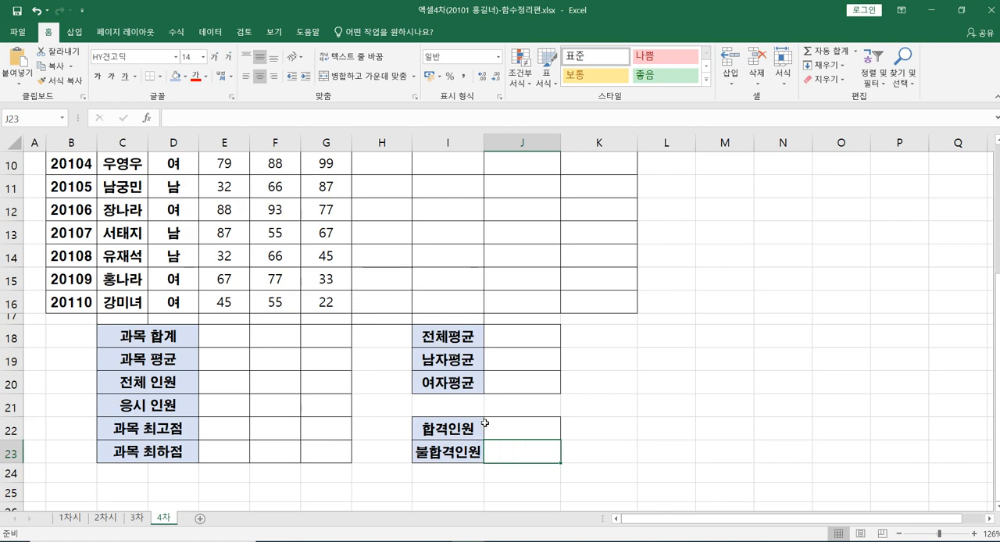
pyautogui.scroll(2, 485, 414)
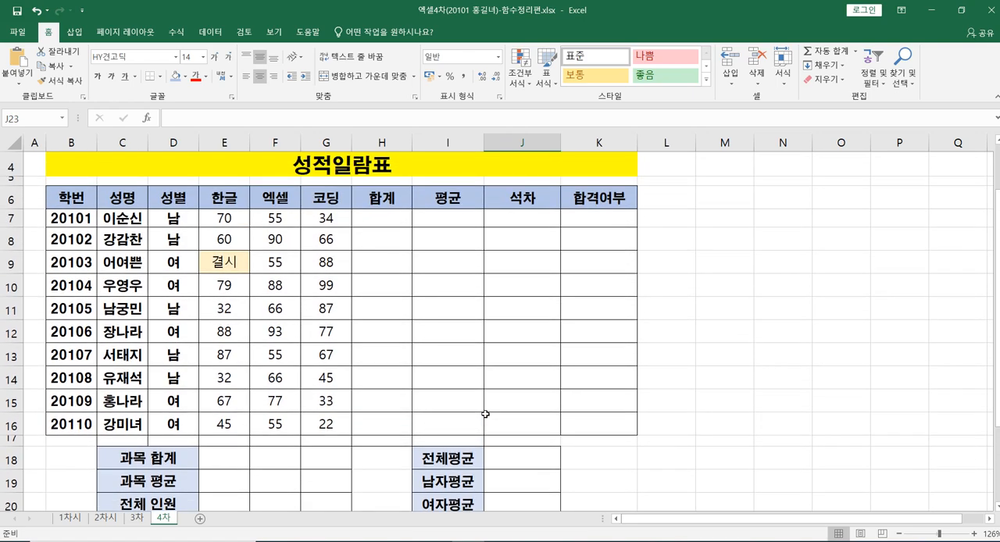
pyautogui.scroll(1, 549, 378)
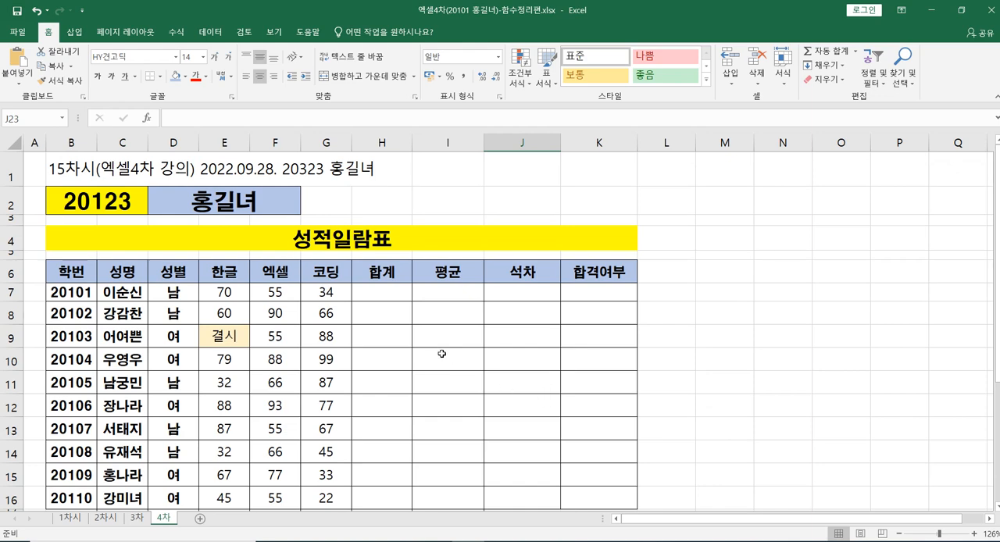
# Step: Total the first student's 한글, 엑셀 and 코딩 scores into H7 using AutoSum
pyautogui.click(382, 295)
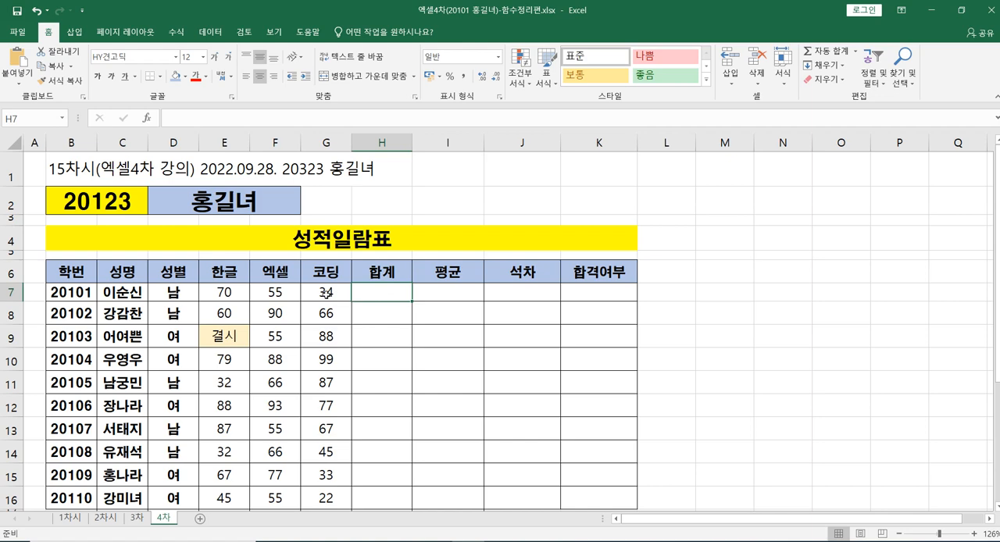
pyautogui.click(226, 296)
pyautogui.moveTo(226, 296); pyautogui.dragTo(376, 294)
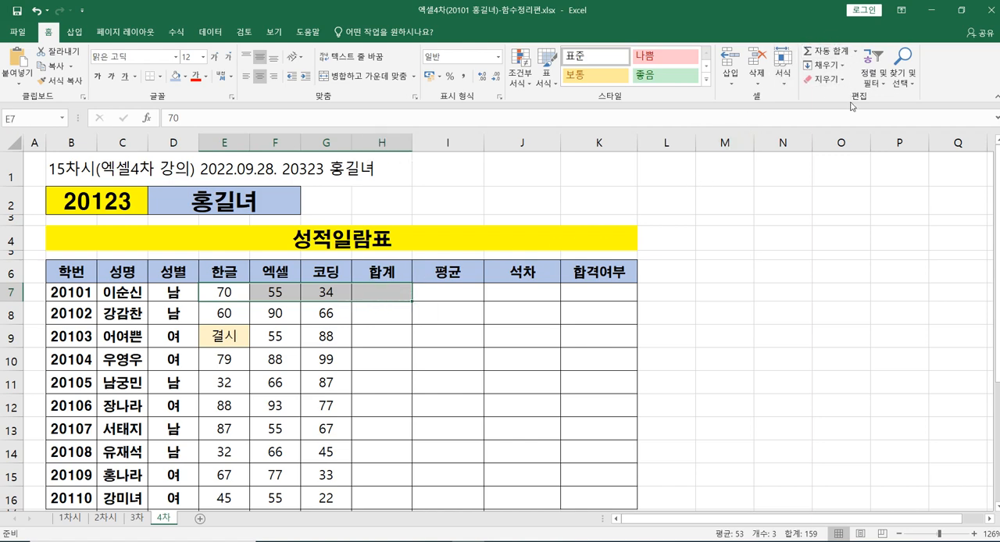
pyautogui.press('super')
pyautogui.click(828, 50)
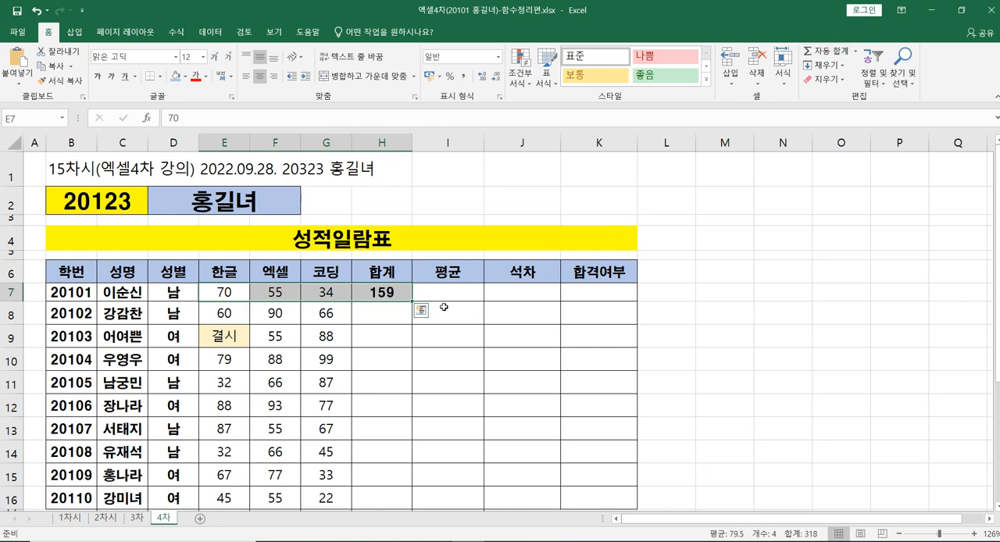
# Step: Clear the first student's 합계 cell H7 and enter the formula =sum(E7:G7) by hand
pyautogui.click(383, 292)
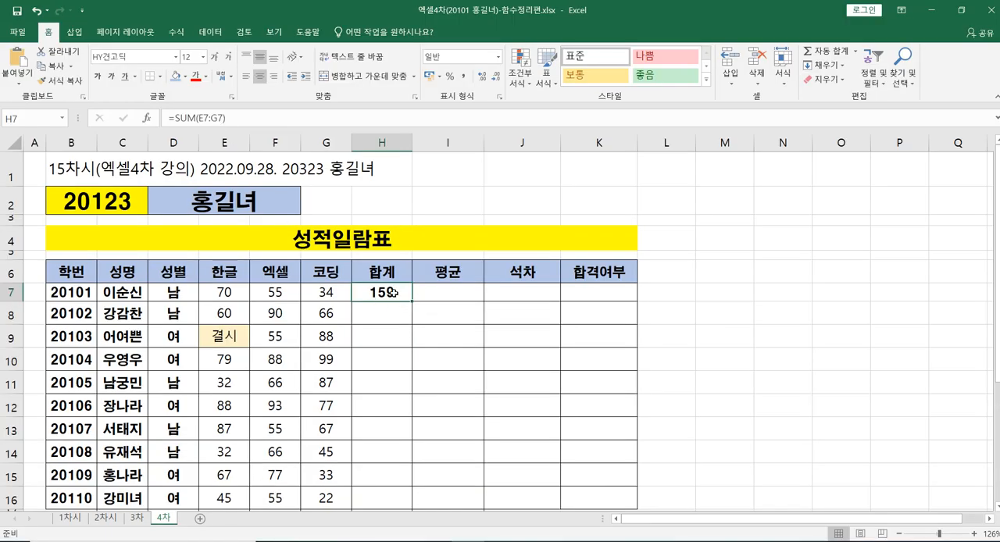
pyautogui.press('Delete')
pyautogui.write('=')
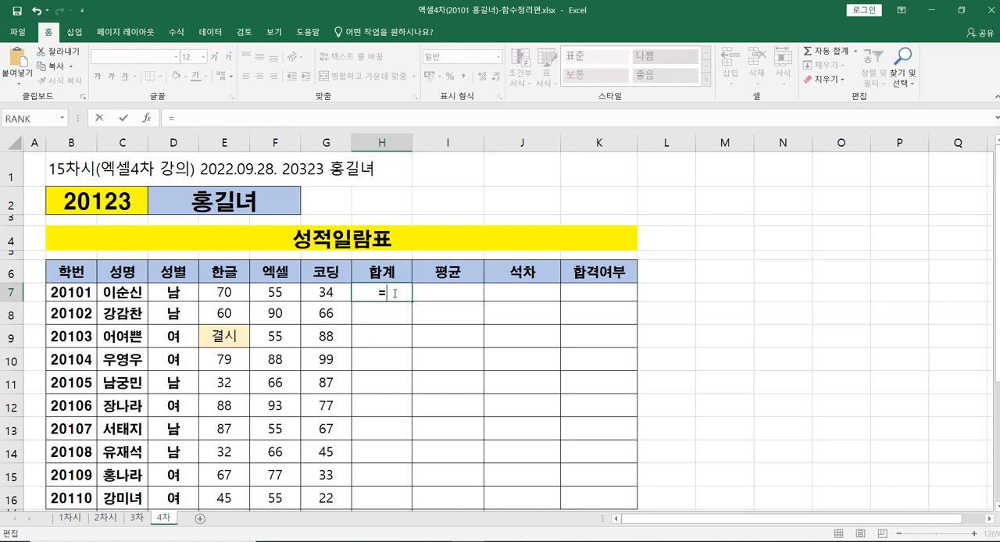
pyautogui.write('su')
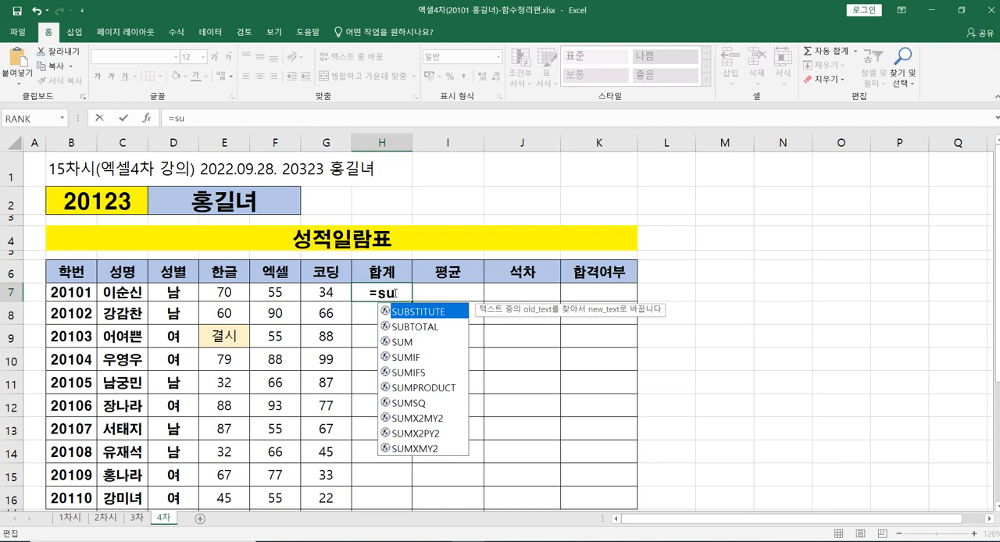
pyautogui.write('m(')
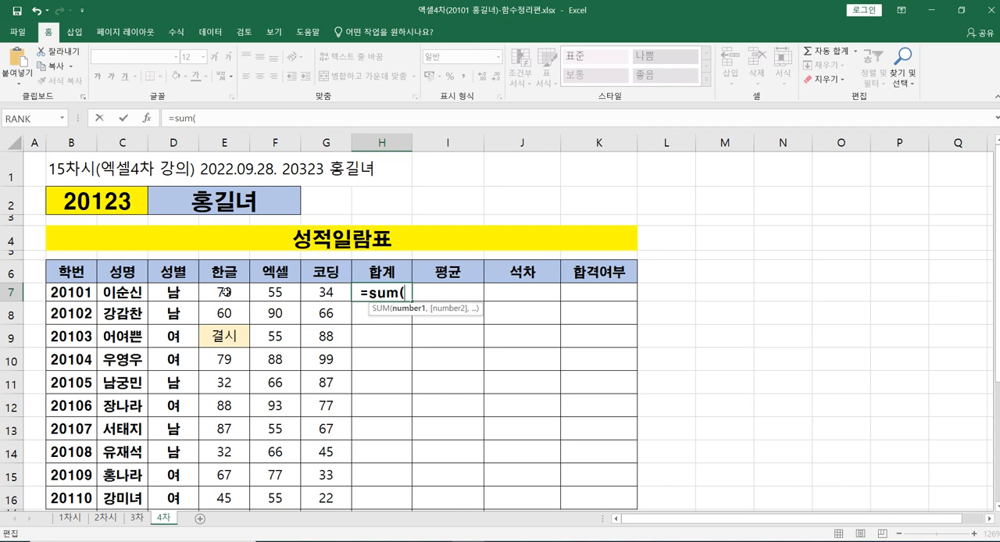
pyautogui.click(225, 290)
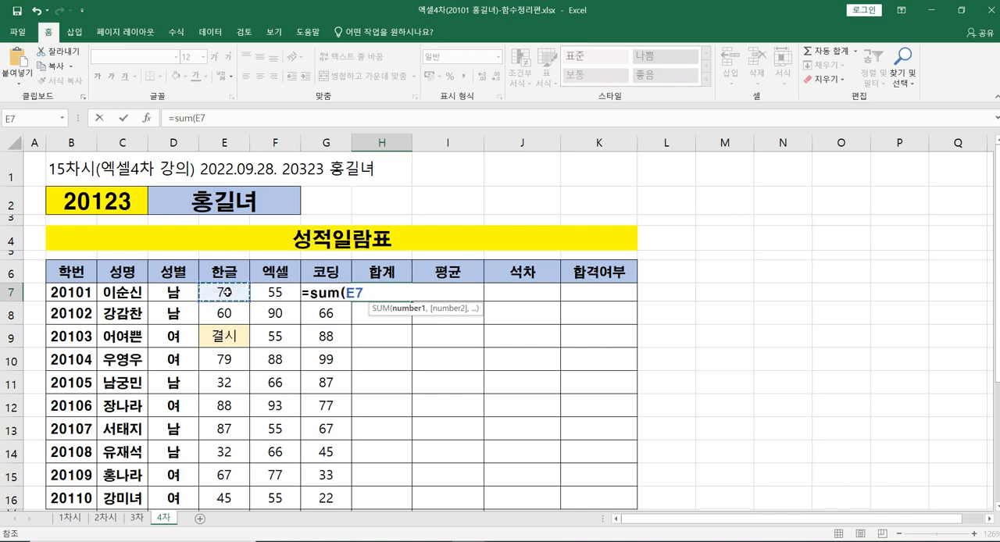
pyautogui.moveTo(225, 290); pyautogui.dragTo(339, 291)
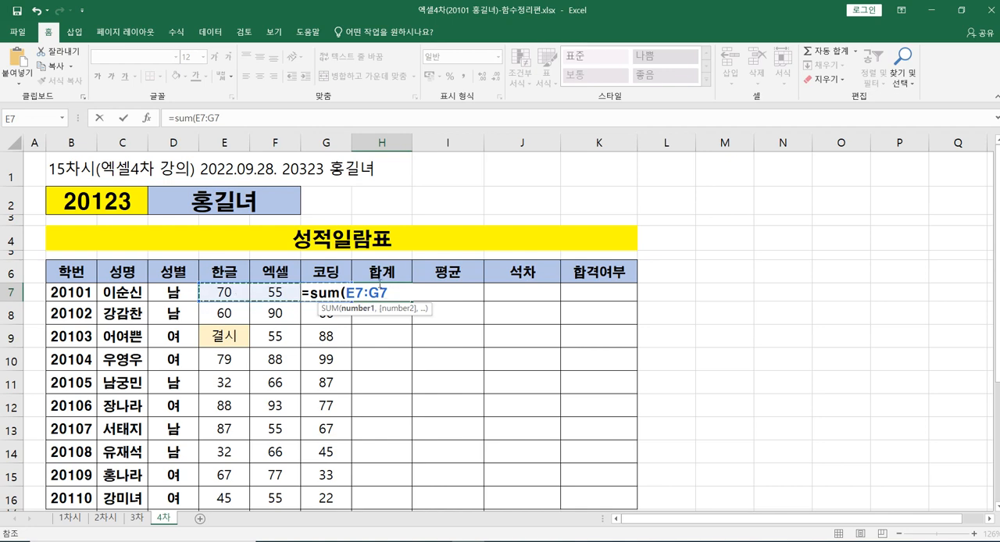
pyautogui.doubleClick(368, 292)
pyautogui.write(')')
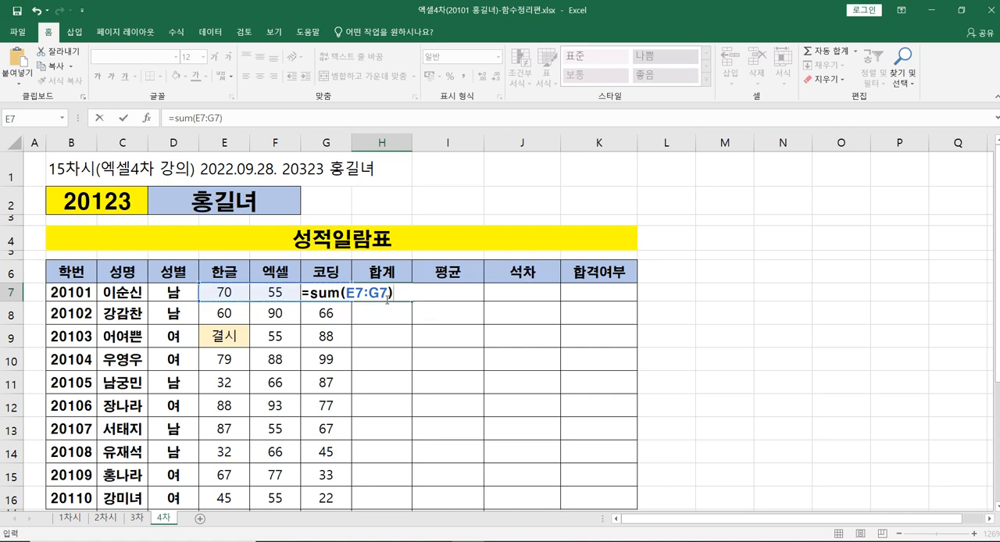
pyautogui.press('Return')
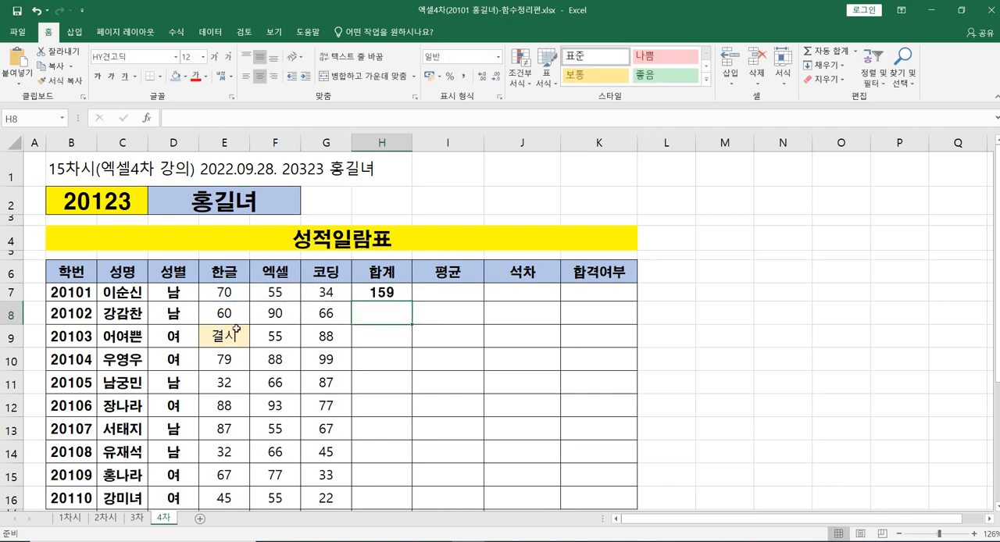
# Step: Fill the SUM formula from H7 down through H16 for the remaining students
pyautogui.click(374, 294)
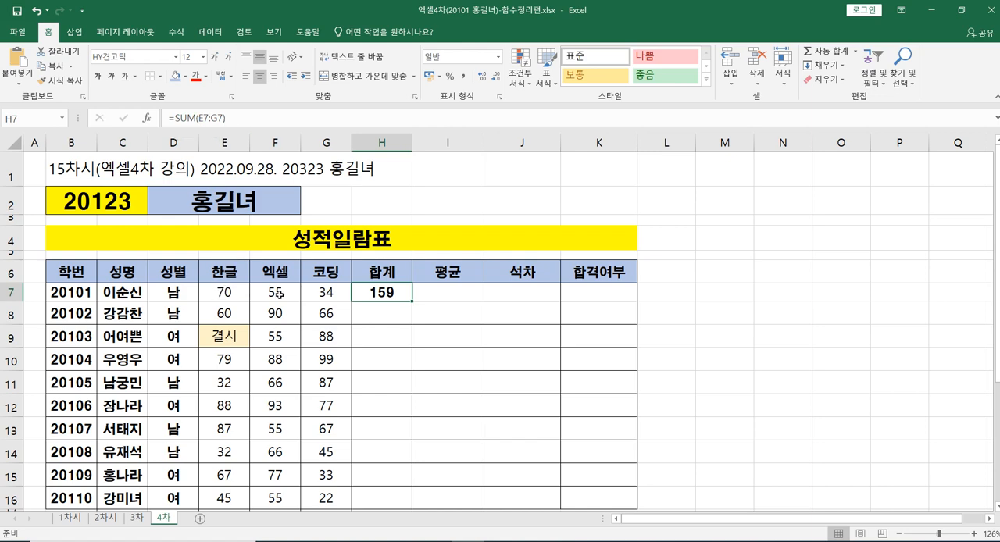
pyautogui.doubleClick(413, 300)
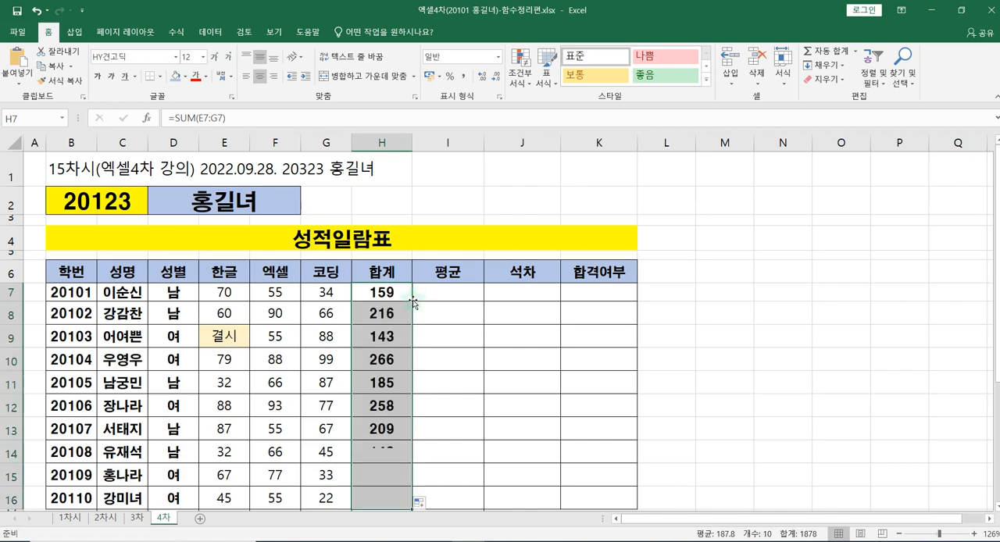
pyautogui.scroll(-2, 512, 352)
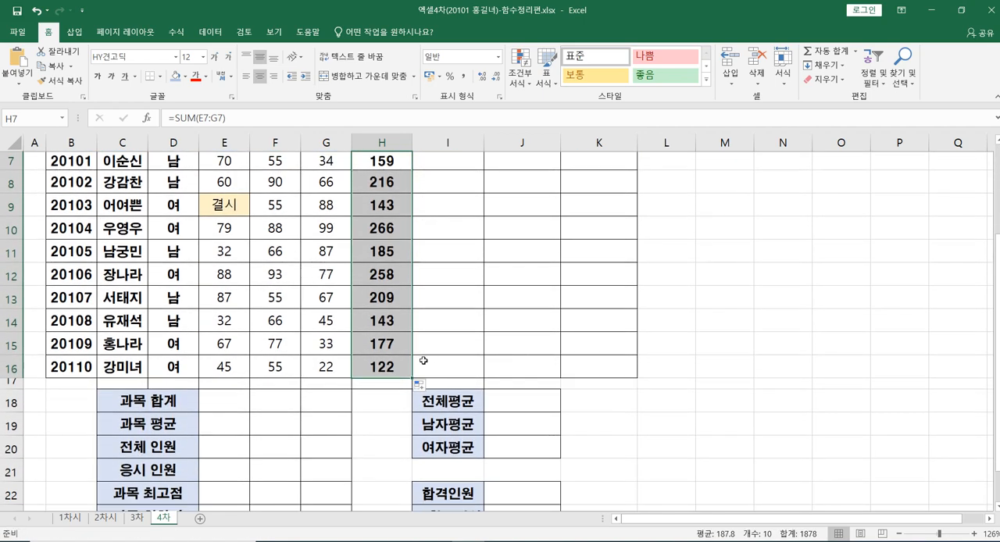
pyautogui.scroll(2, 388, 360)
pyautogui.scroll(-1, 386, 324)
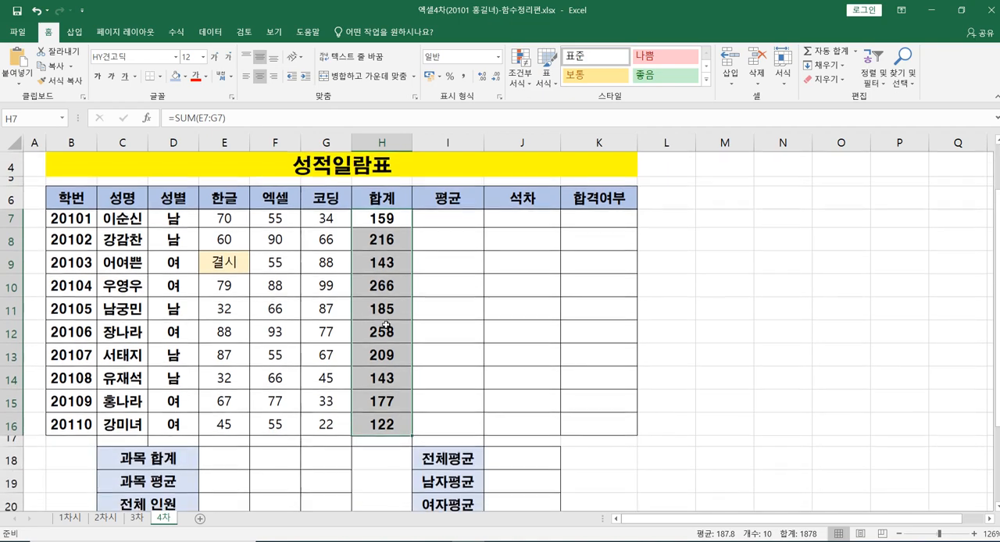
# Step: Calculate the first student's 평균 in I7 with the AVERAGE function over the scores E7:G7
pyautogui.click(438, 226)
pyautogui.scroll(1, 617, 271)
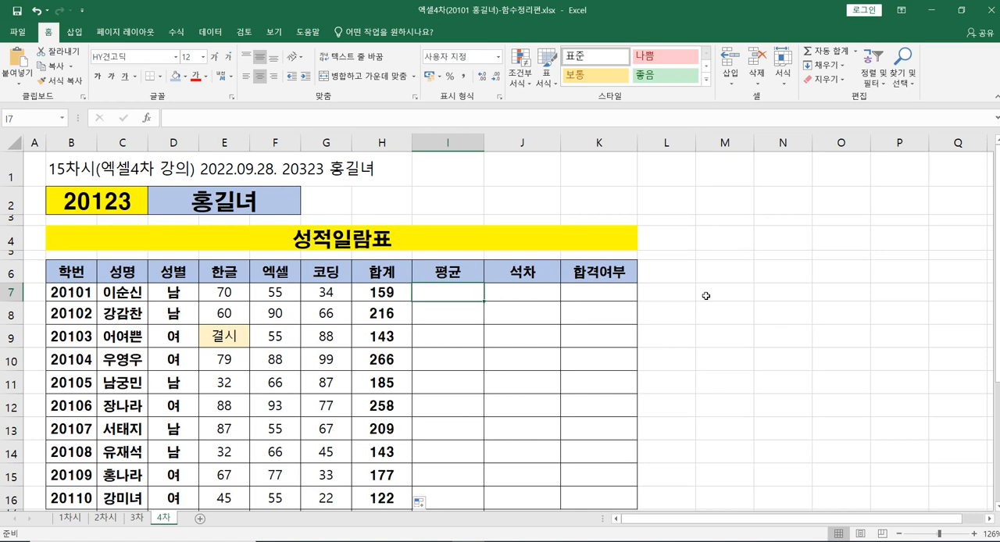
pyautogui.click(382, 294)
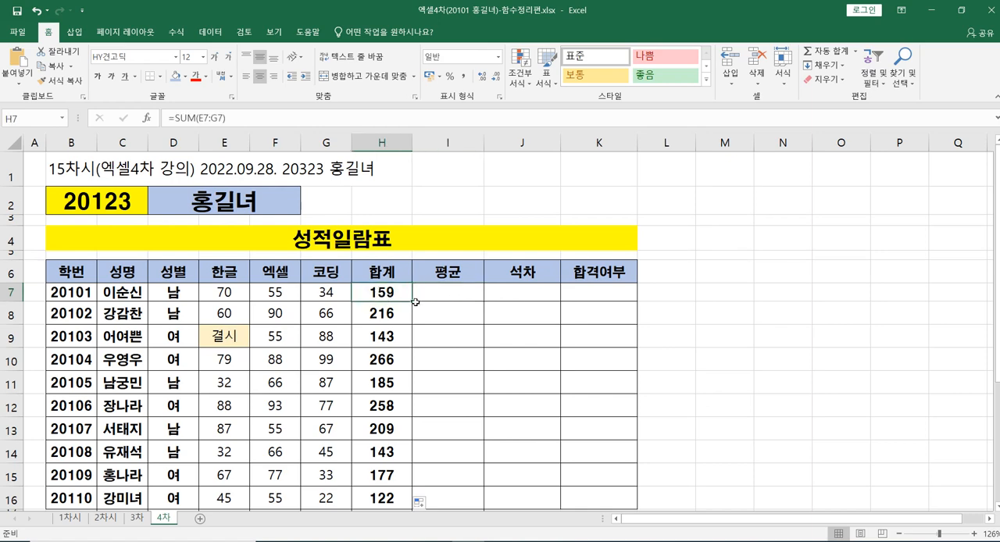
pyautogui.click(437, 292)
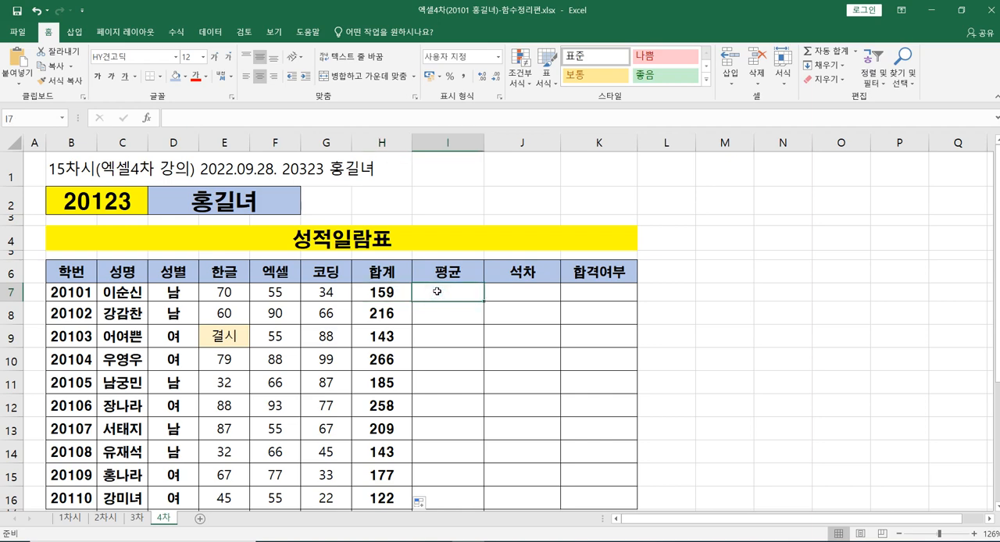
pyautogui.write('=')
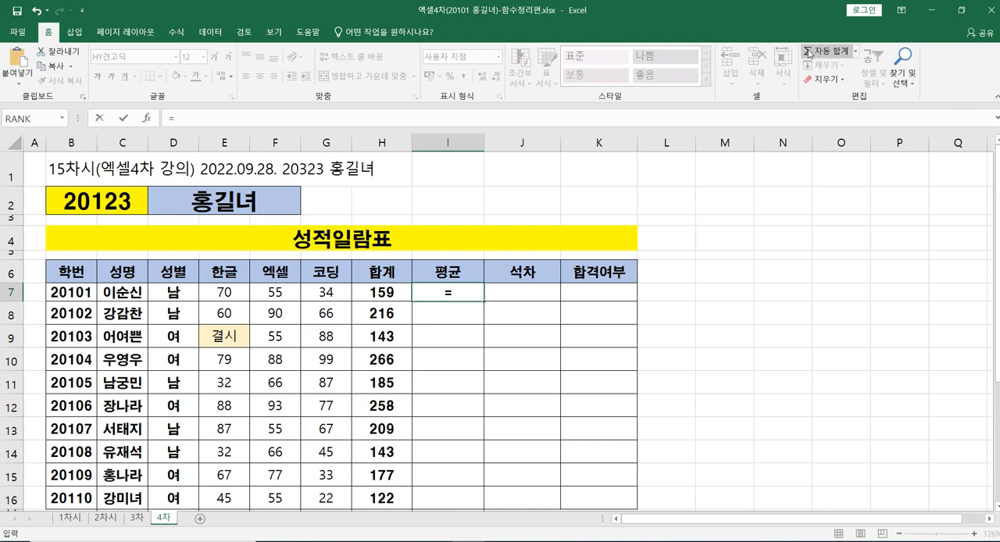
pyautogui.click(855, 52)
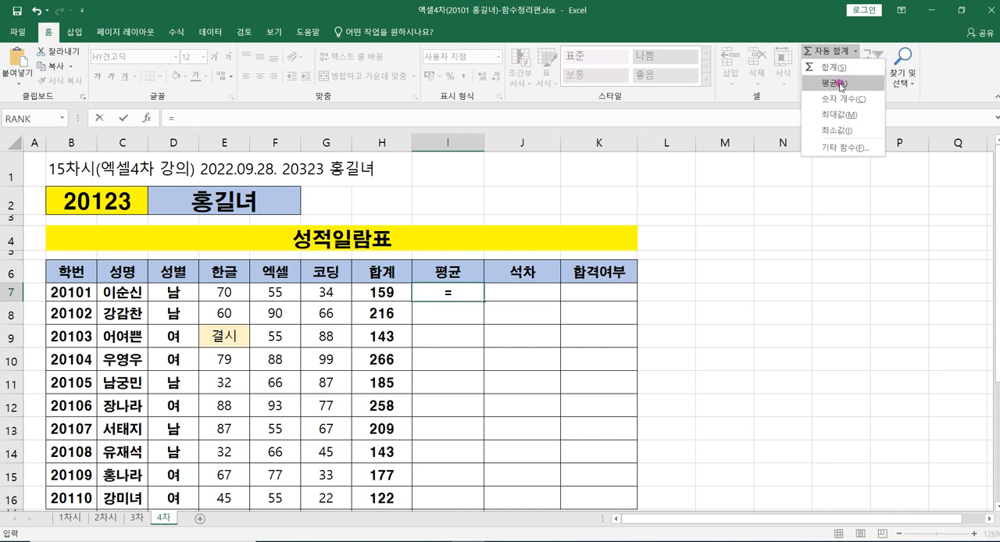
pyautogui.click(842, 84)
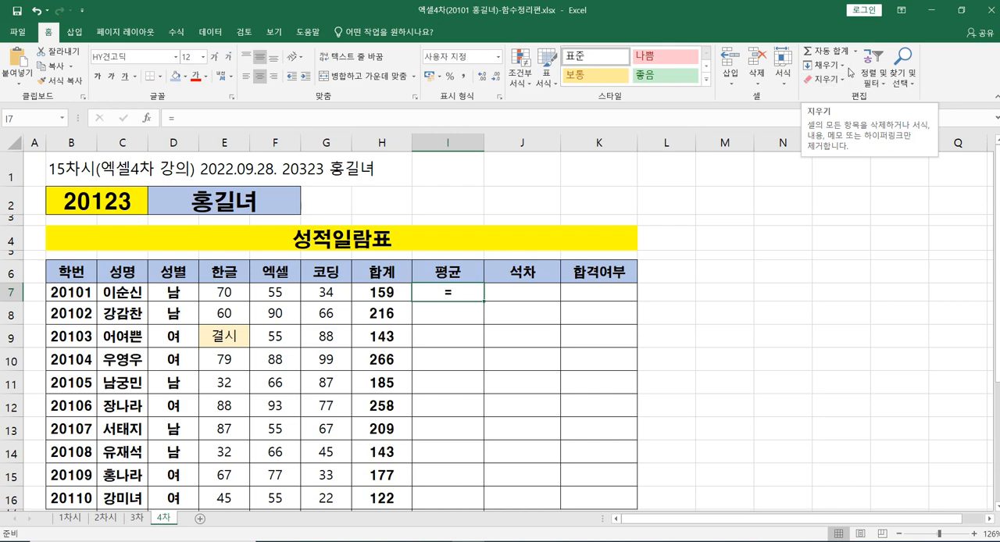
pyautogui.click(856, 51)
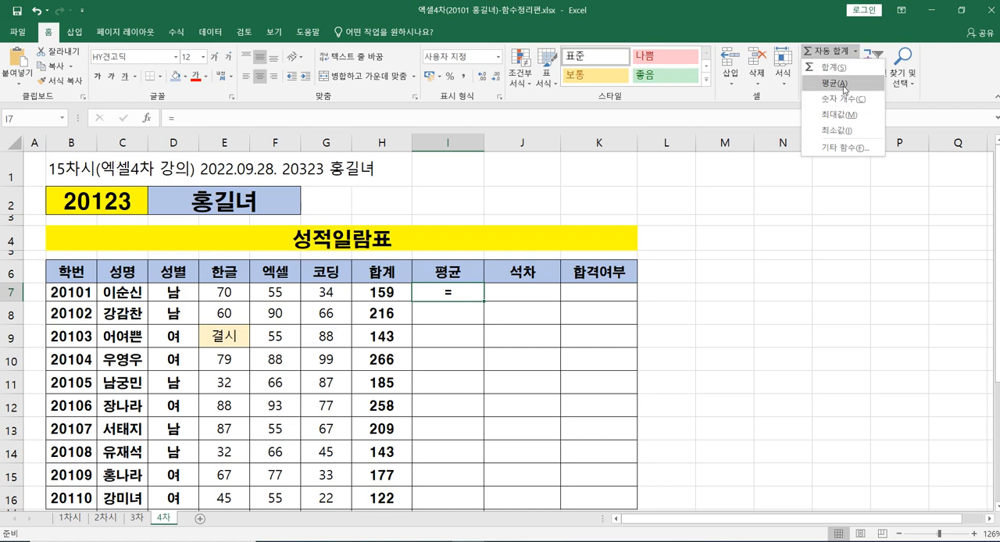
pyautogui.click(844, 83)
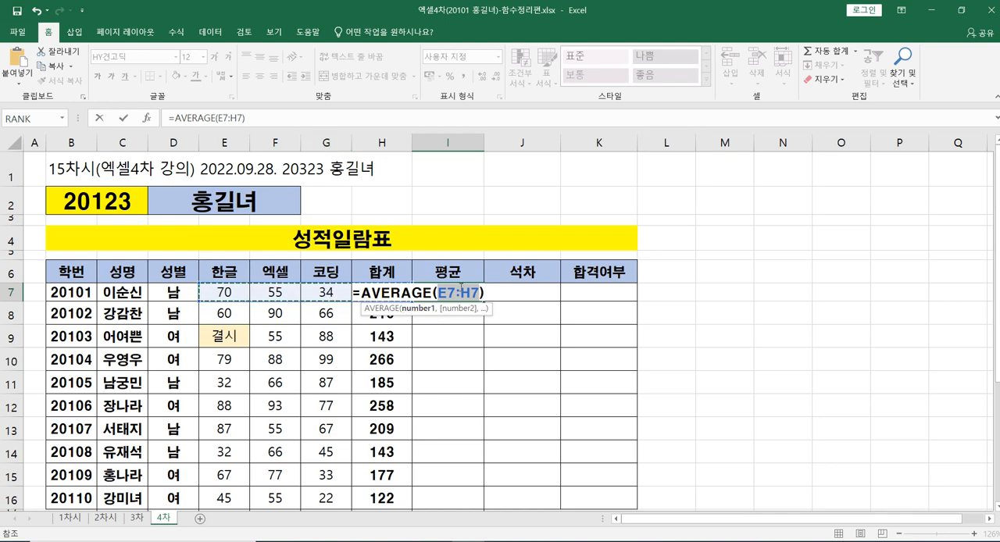
pyautogui.click(222, 292)
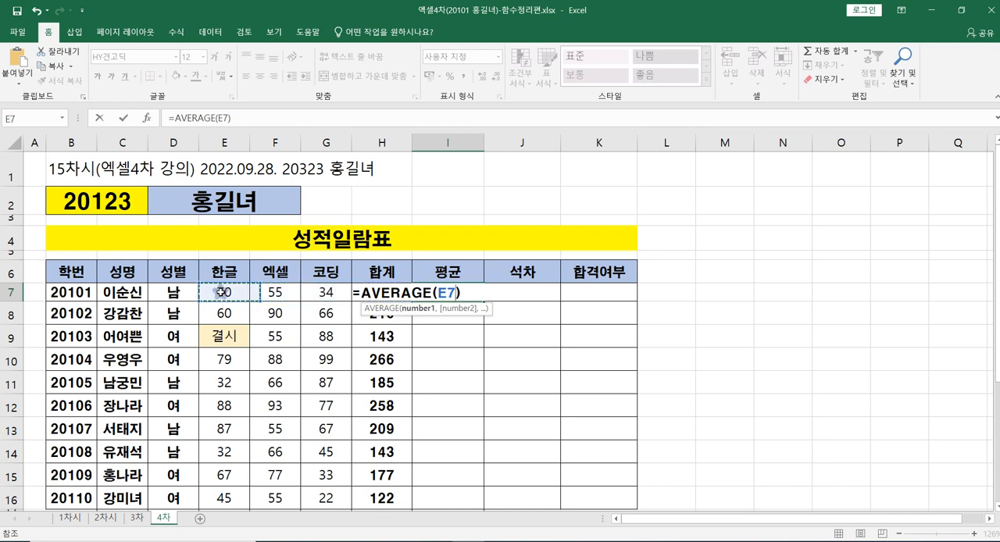
pyautogui.moveTo(240, 293); pyautogui.dragTo(327, 293)
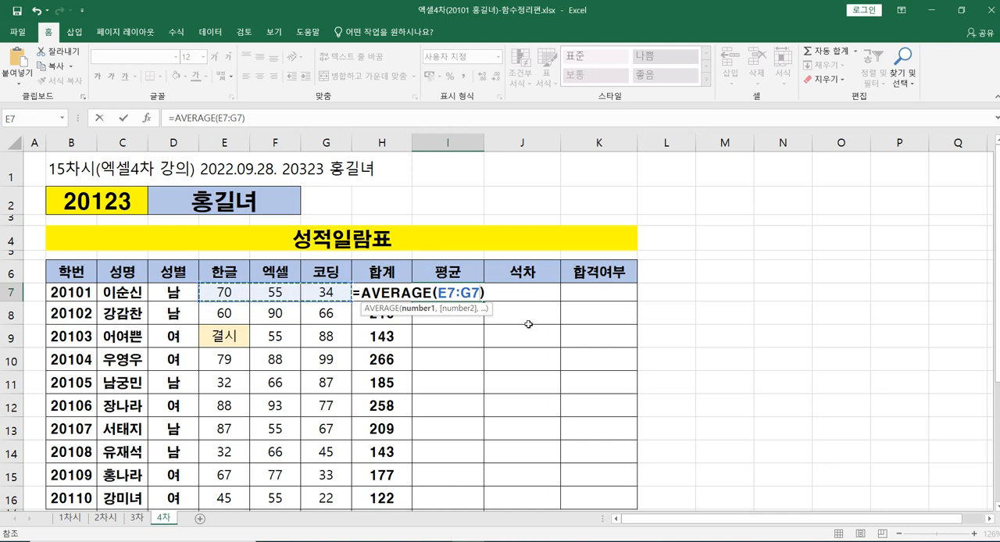
pyautogui.press('Return')
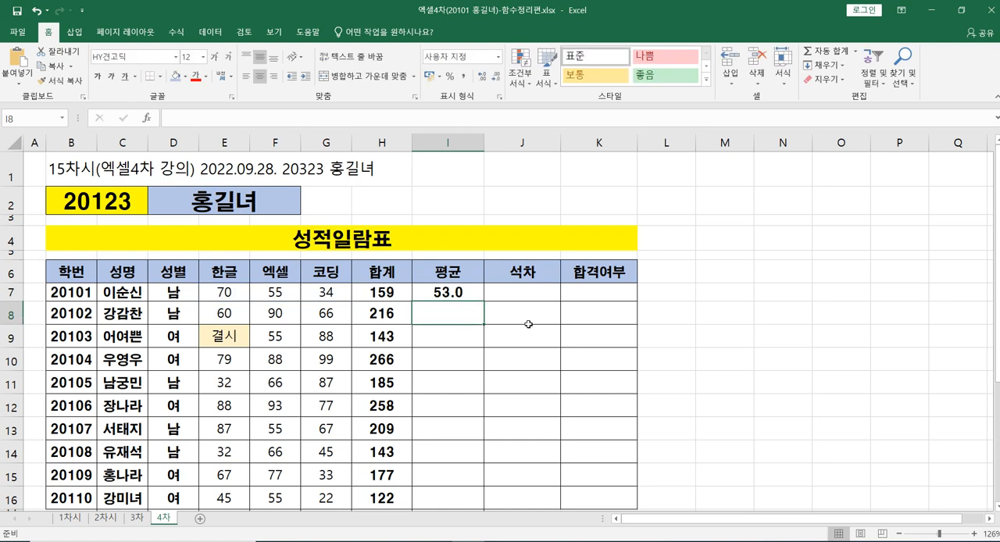
# Step: Fill the AVERAGE formula from I7 down through I16 for the remaining students
pyautogui.click(465, 295)
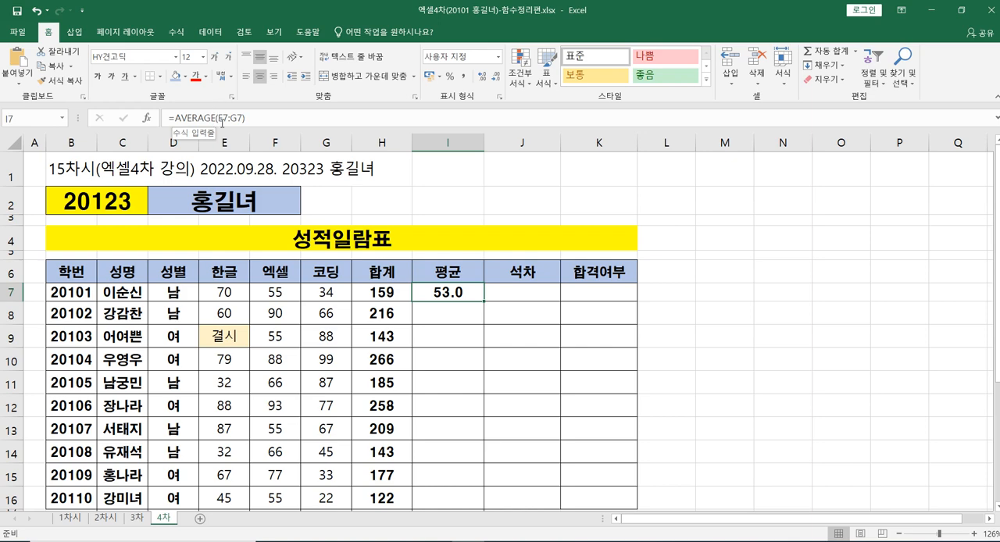
pyautogui.click(225, 297)
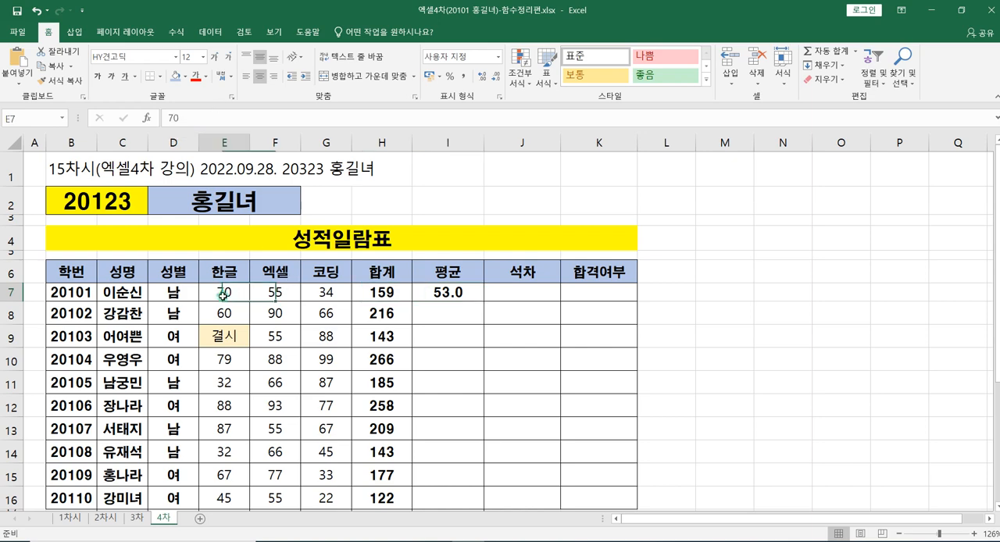
pyautogui.click(324, 297)
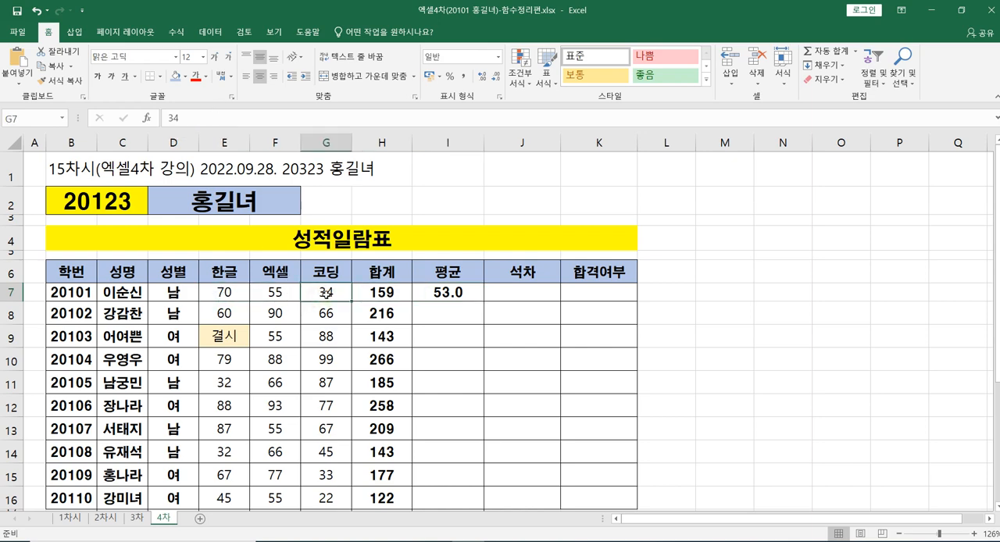
pyautogui.click(467, 292)
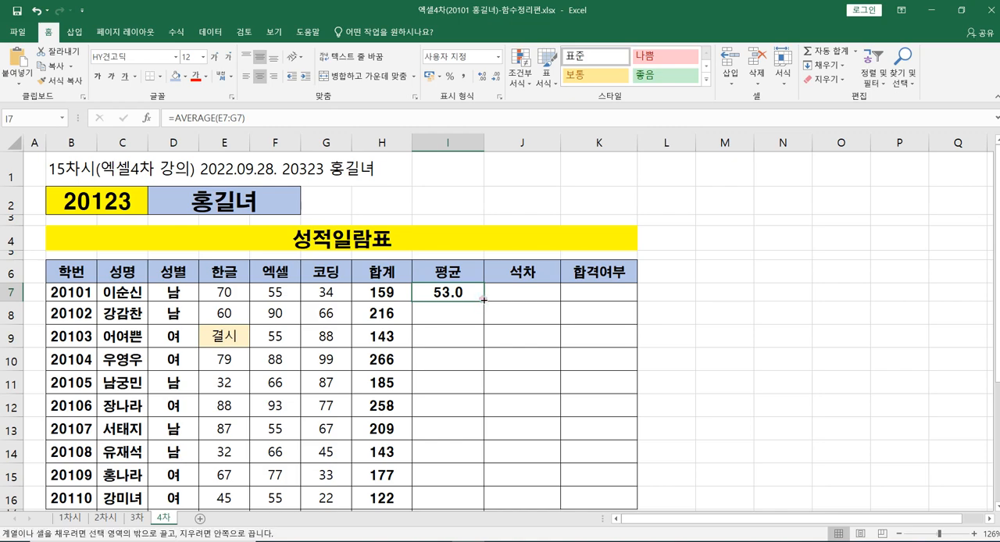
pyautogui.doubleClick(484, 300)
pyautogui.scroll(-2, 478, 304)
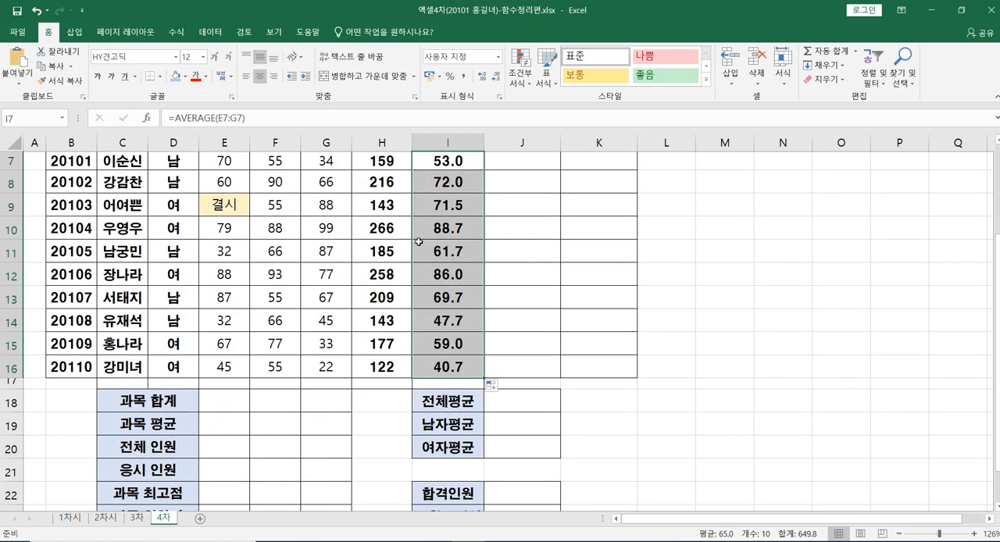
pyautogui.scroll(2, 422, 245)
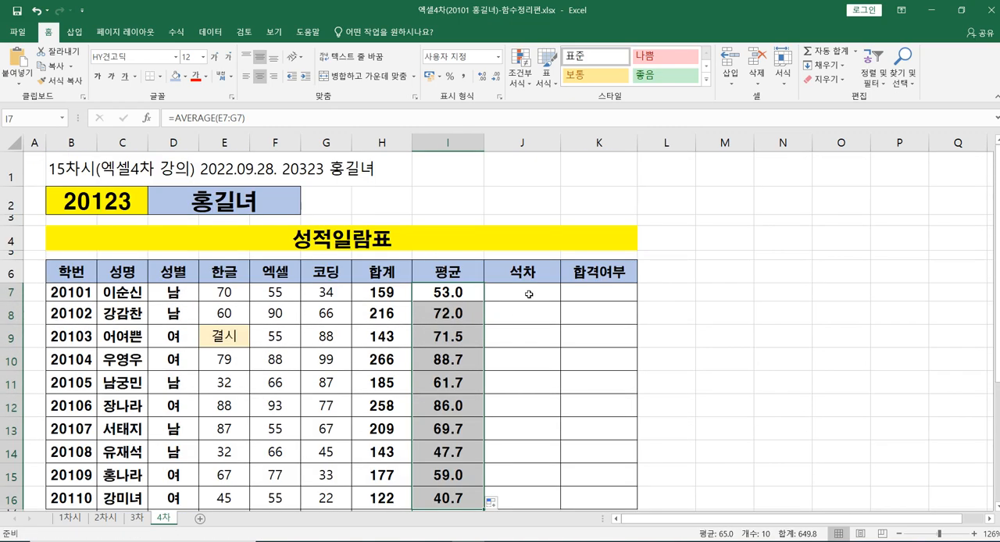
# Step: Begin a formula in the first student's 석차 cell J7, search the function wizard for rank and insert the RANK function
pyautogui.click(530, 294)
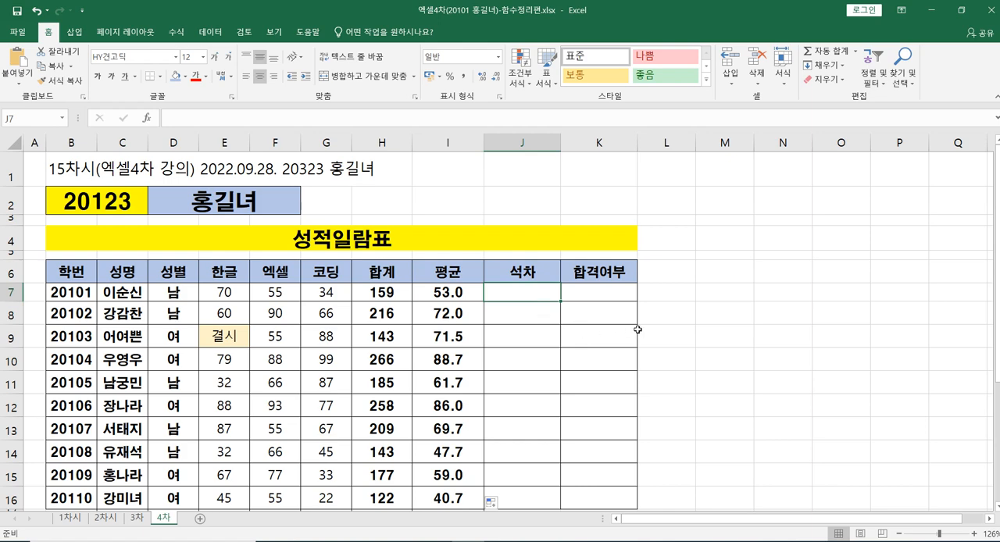
pyautogui.write('=')
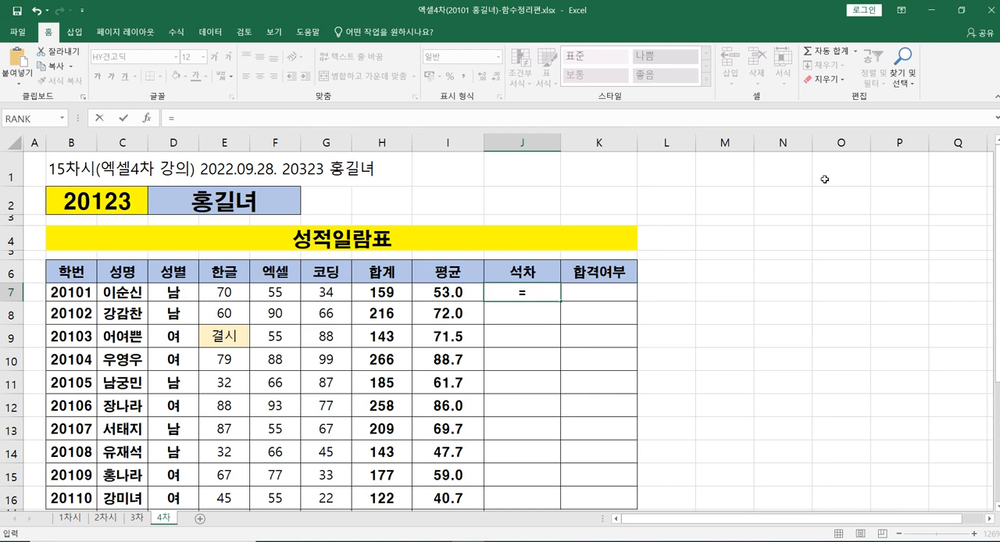
pyautogui.click(856, 53)
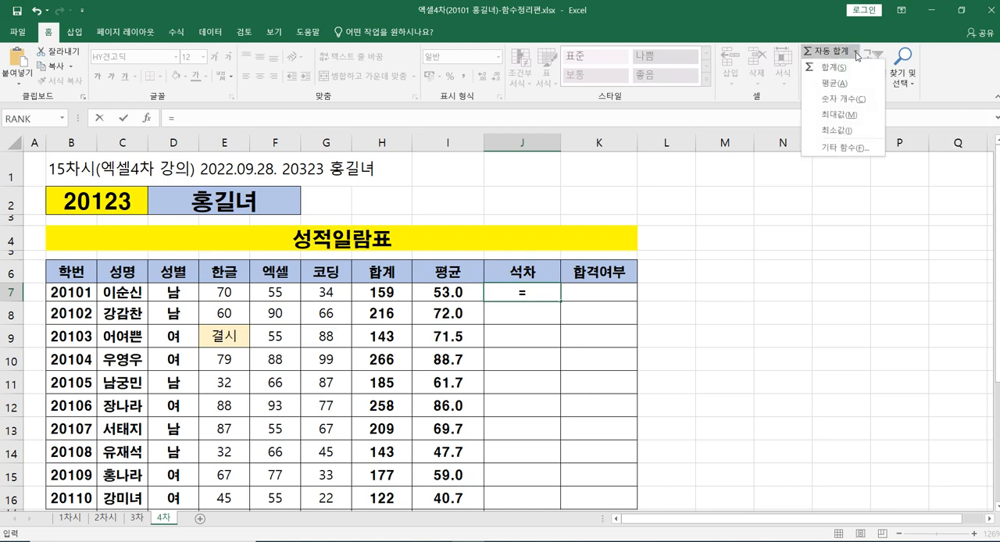
pyautogui.click(857, 148)
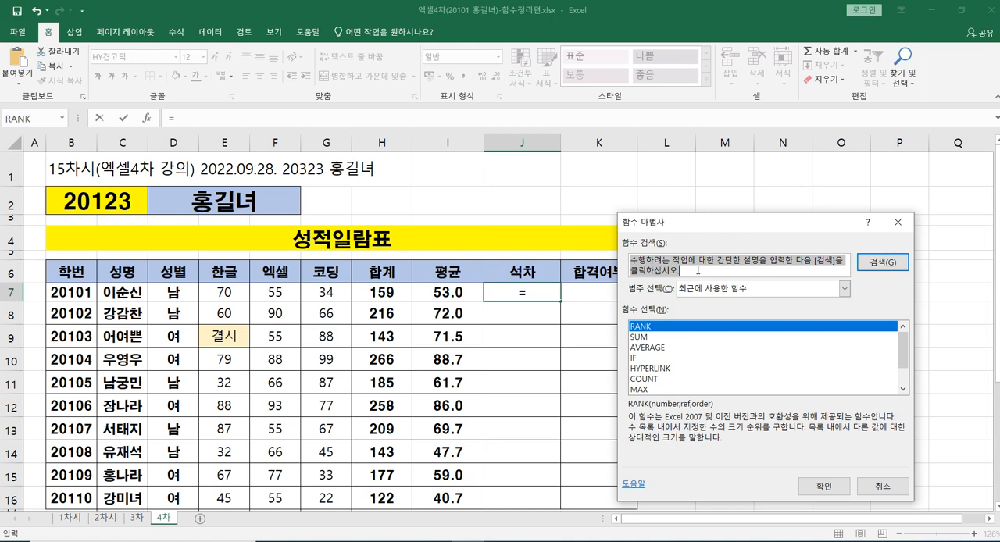
pyautogui.write('ank')
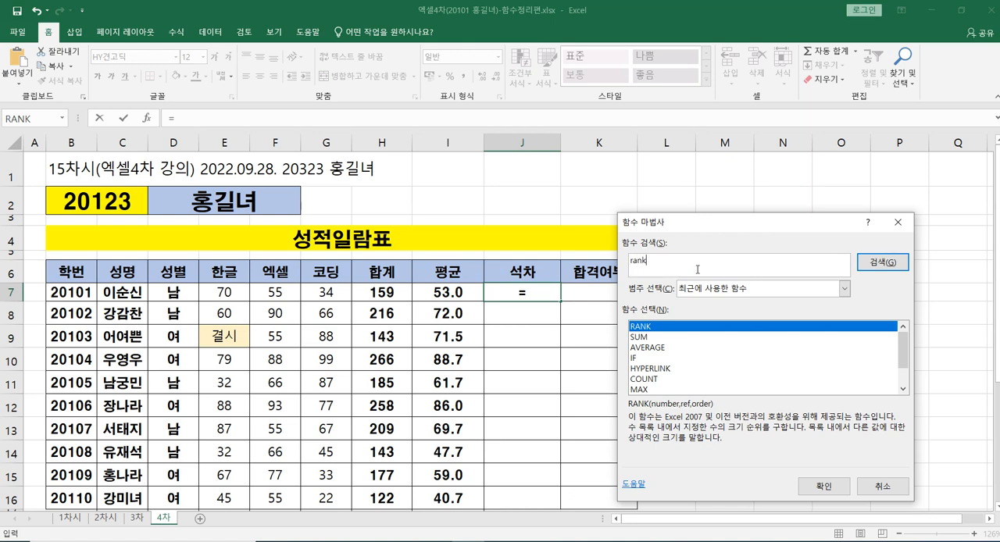
pyautogui.click(883, 264)
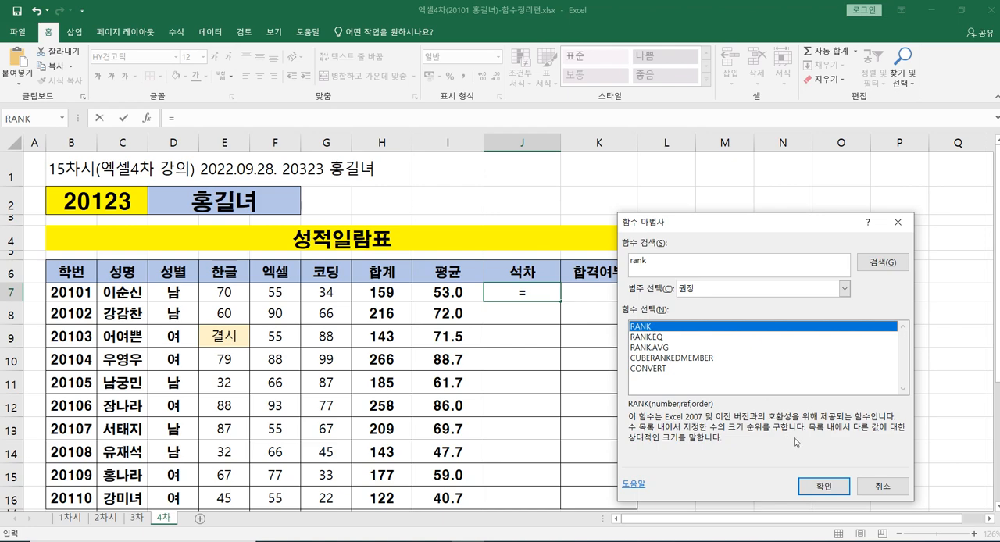
pyautogui.click(823, 489)
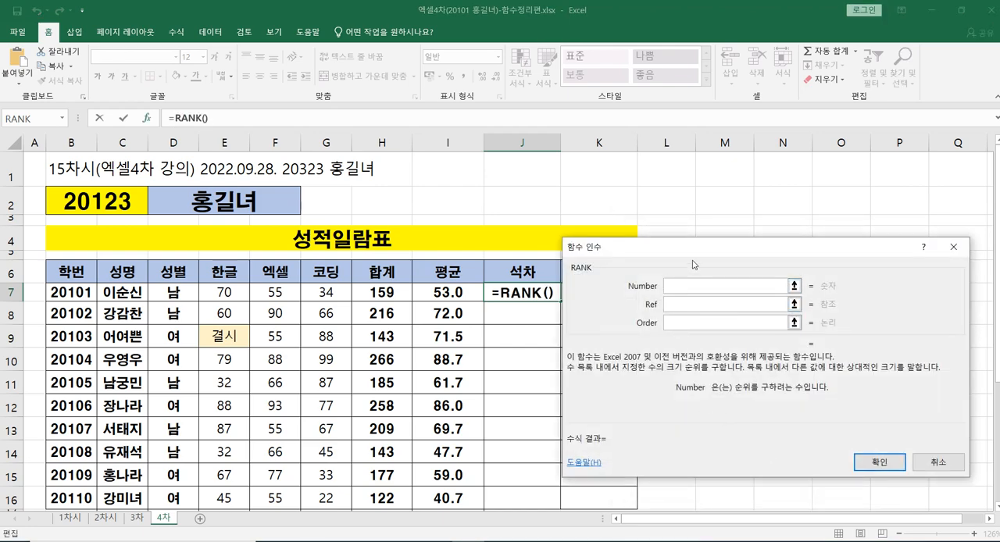
# Step: Set RANK's Number argument to H7 and its Ref argument to the 합계 range H7:H16
pyautogui.moveTo(698, 252); pyautogui.dragTo(766, 206)
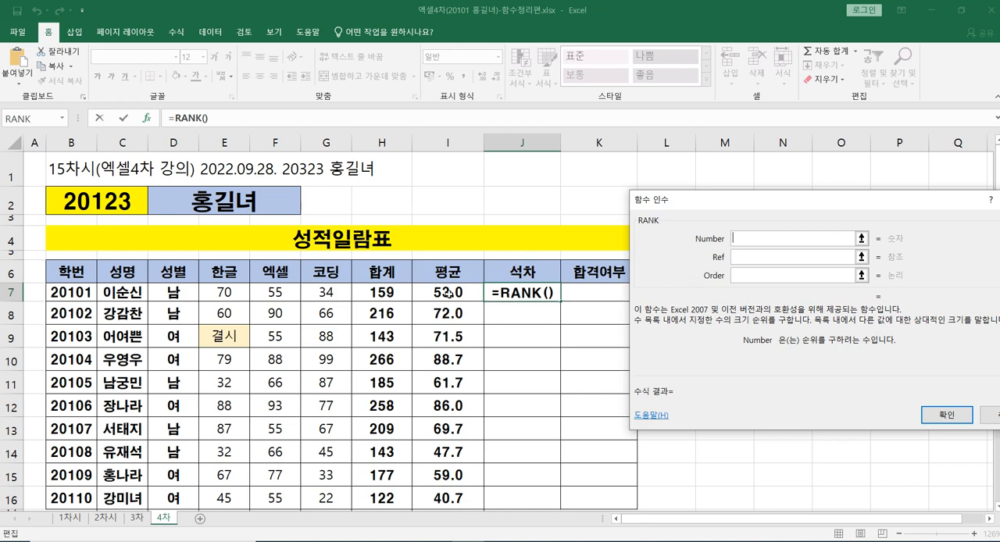
pyautogui.click(383, 293)
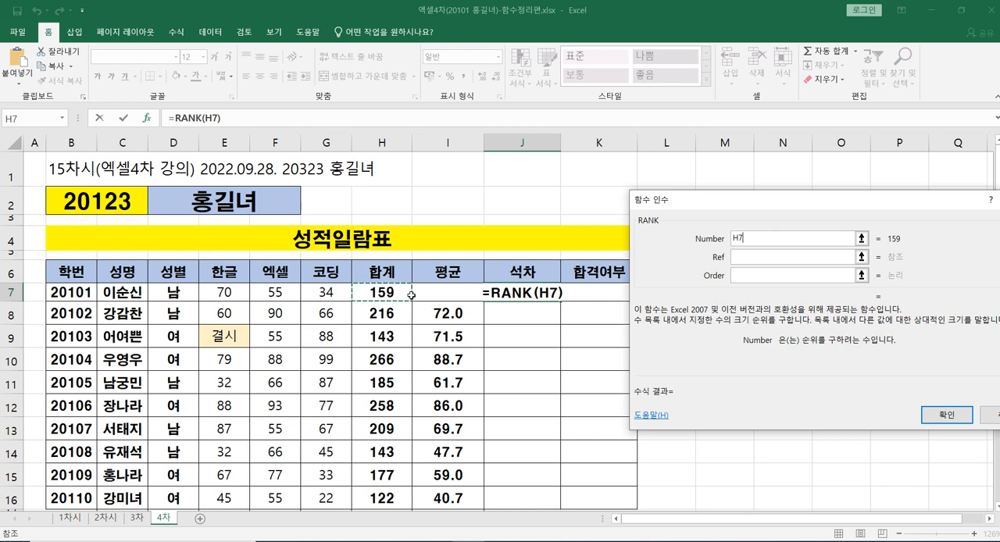
pyautogui.click(759, 257)
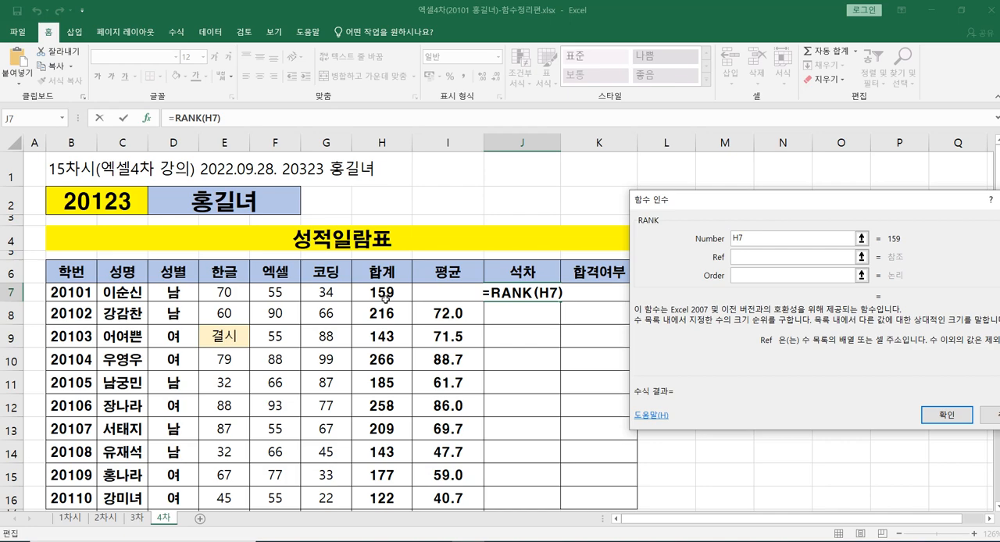
pyautogui.scroll(-1, 386, 297)
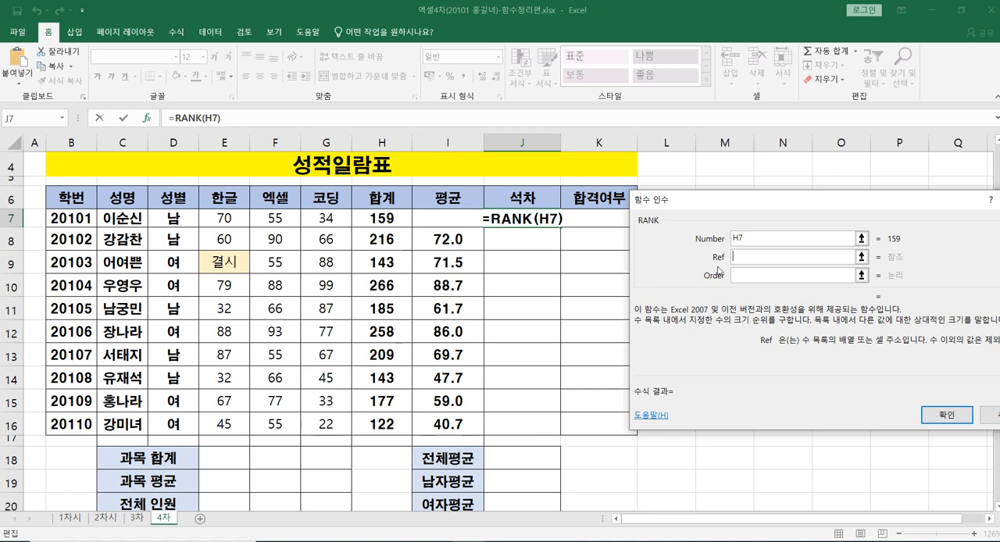
pyautogui.click(389, 220)
pyautogui.moveTo(389, 219); pyautogui.dragTo(396, 424)
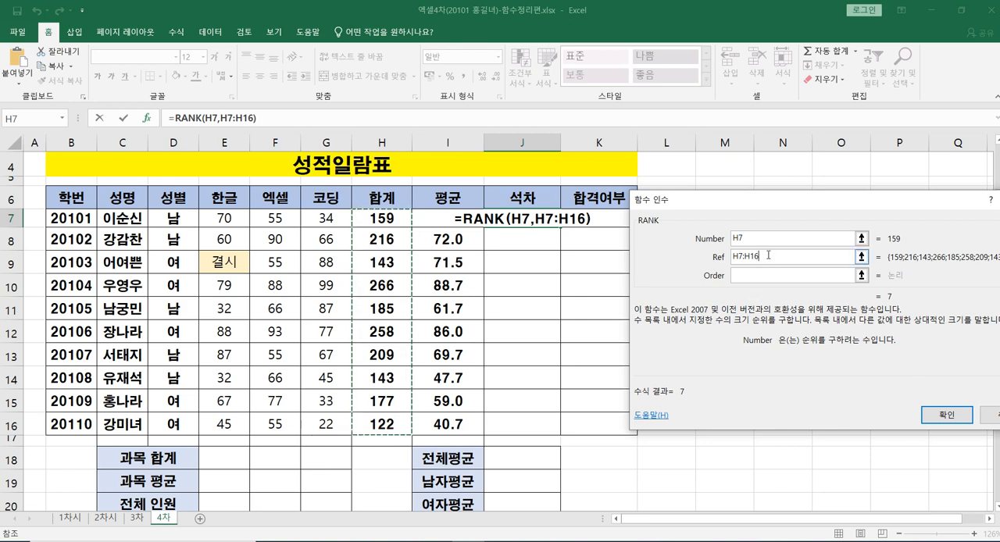
# Step: Make RANK's Ref argument absolute as $H$7:$H$16
pyautogui.moveTo(768, 254); pyautogui.dragTo(731, 272)
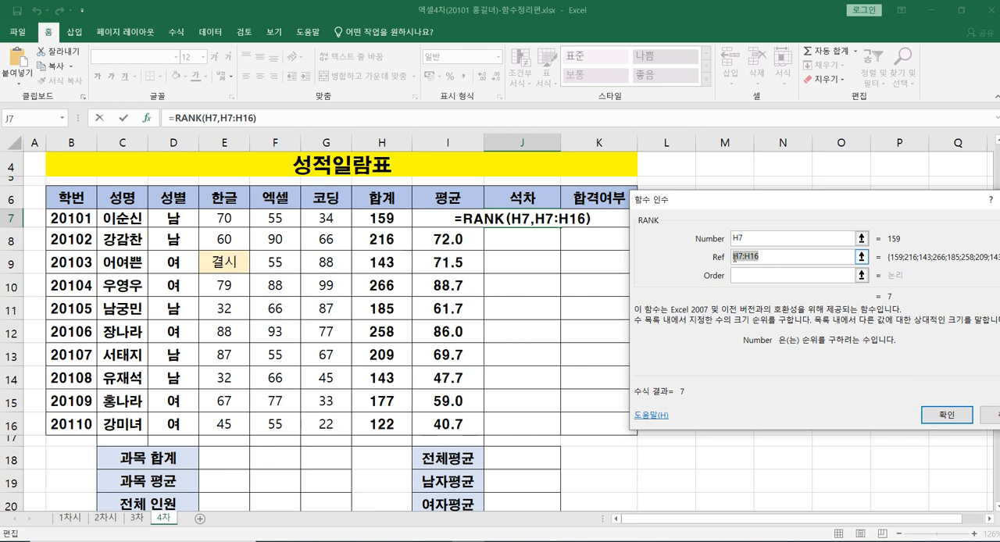
pyautogui.click(770, 277)
pyautogui.write('$')
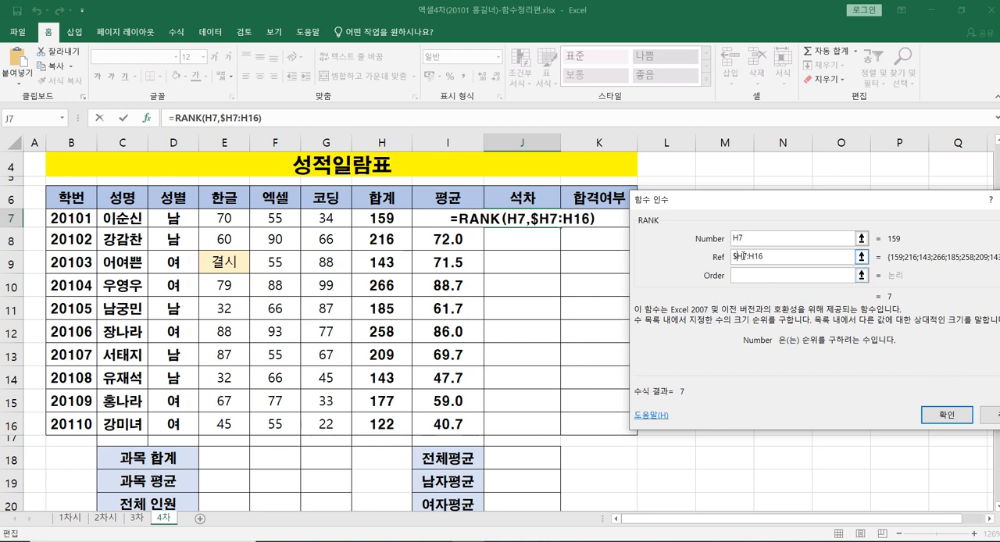
pyautogui.click(743, 256)
pyautogui.write('$')
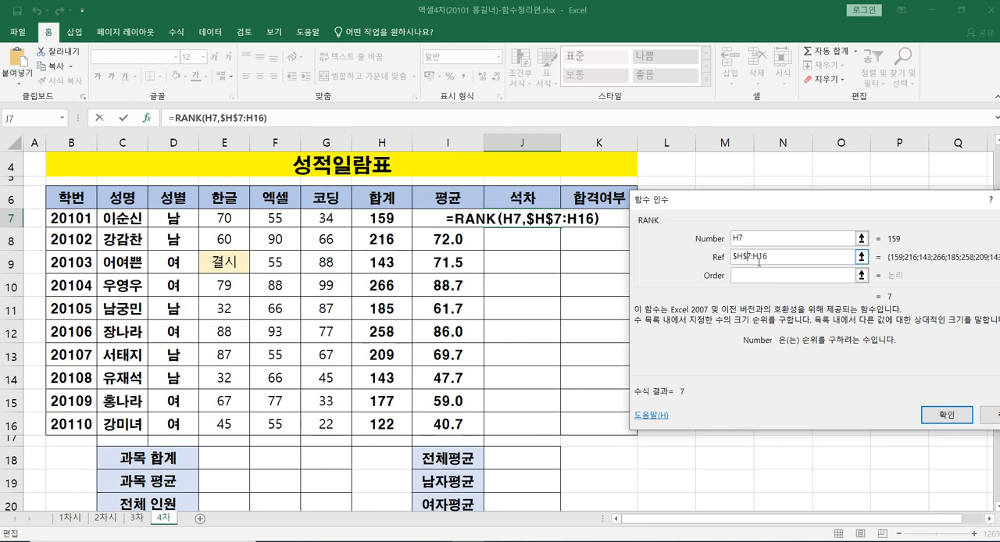
pyautogui.click(750, 256)
pyautogui.press('Right')
pyautogui.write('$')
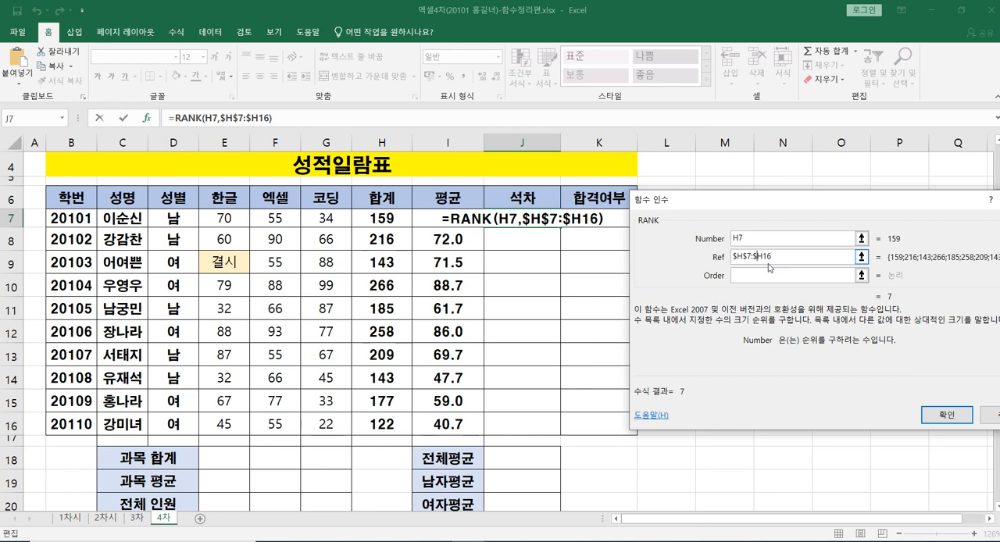
pyautogui.click(763, 257)
pyautogui.write('$')
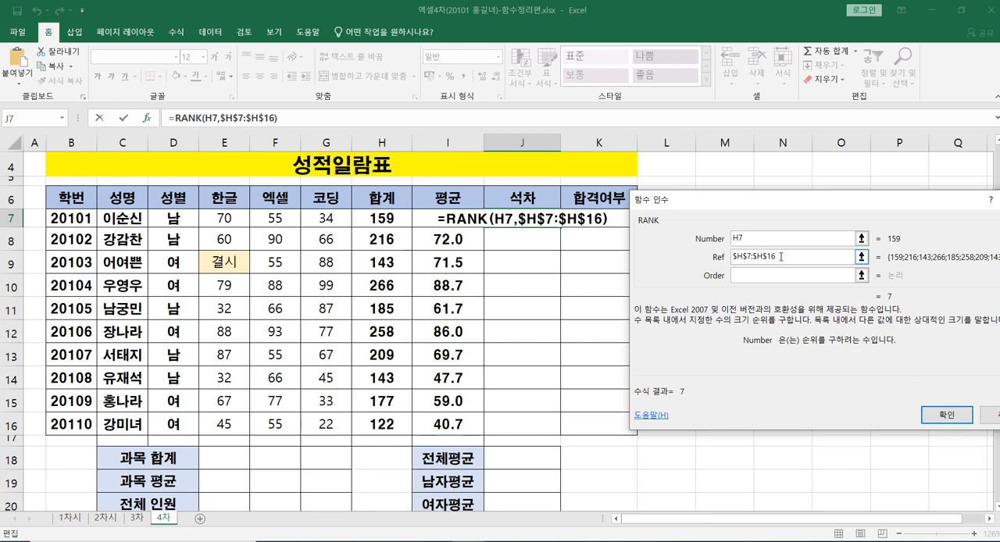
# Step: Set RANK's Order argument to 0 and complete the formula in J7
pyautogui.click(774, 274)
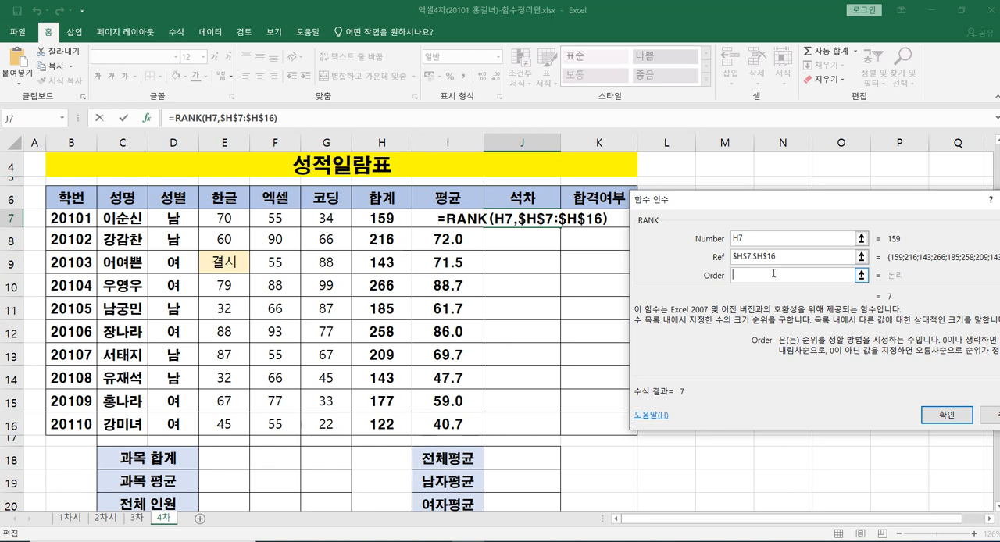
pyautogui.write('0')
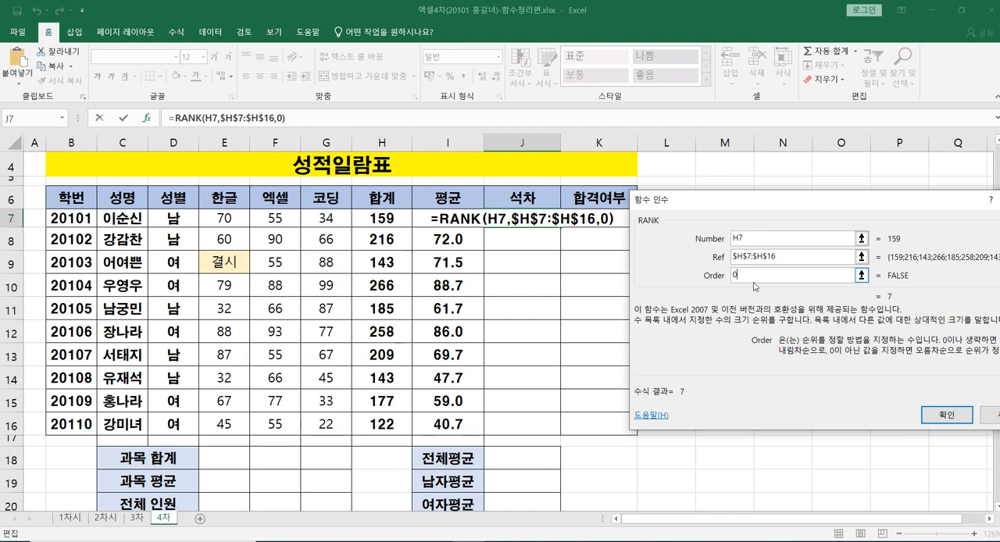
pyautogui.click(946, 420)
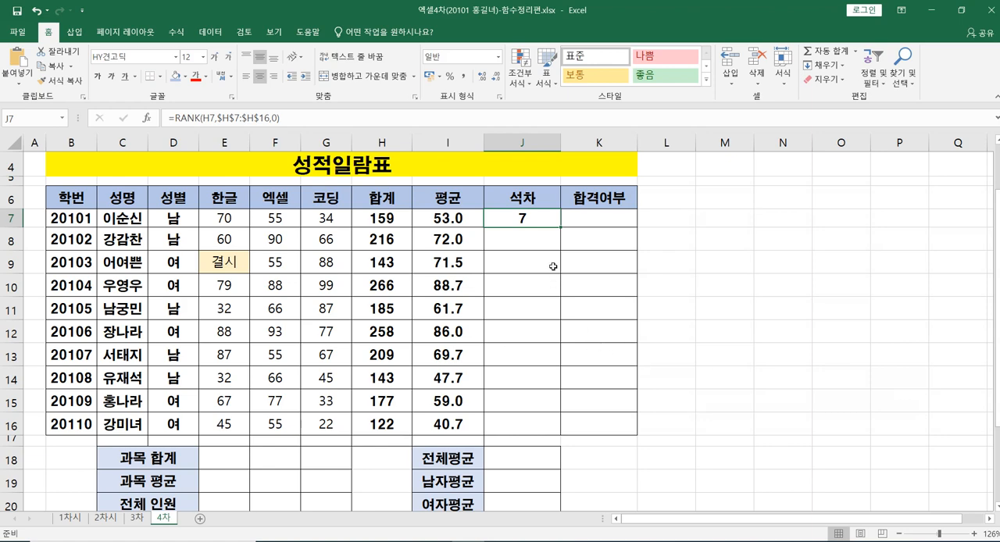
# Step: Fill the RANK formula from J7 down through J16 and check the 석차 results against the 합계 values
pyautogui.doubleClick(559, 226)
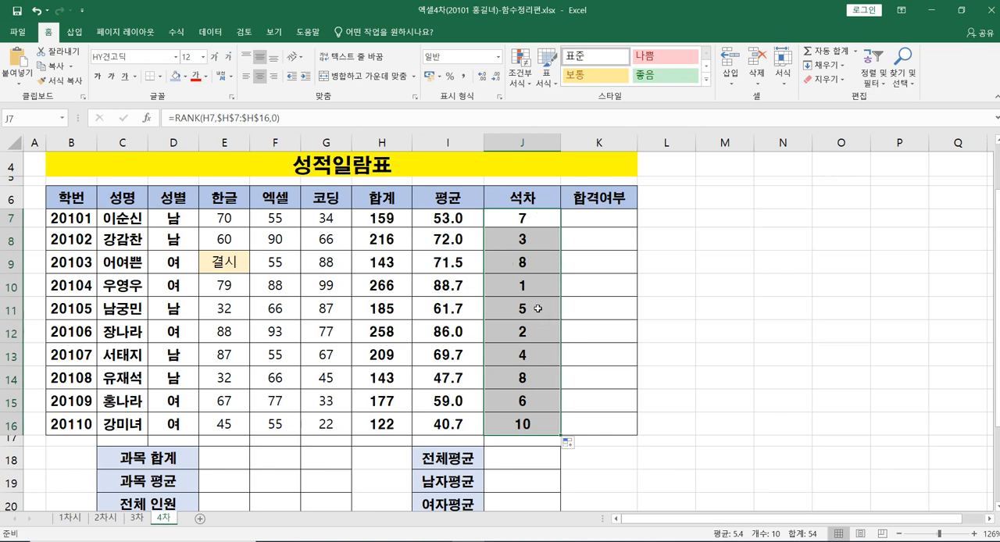
pyautogui.click(396, 287)
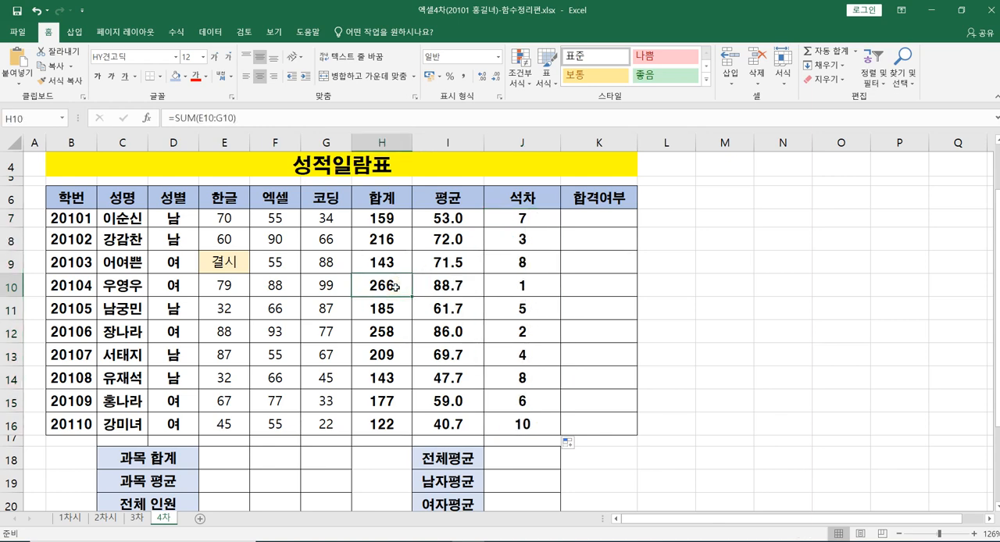
pyautogui.click(510, 288)
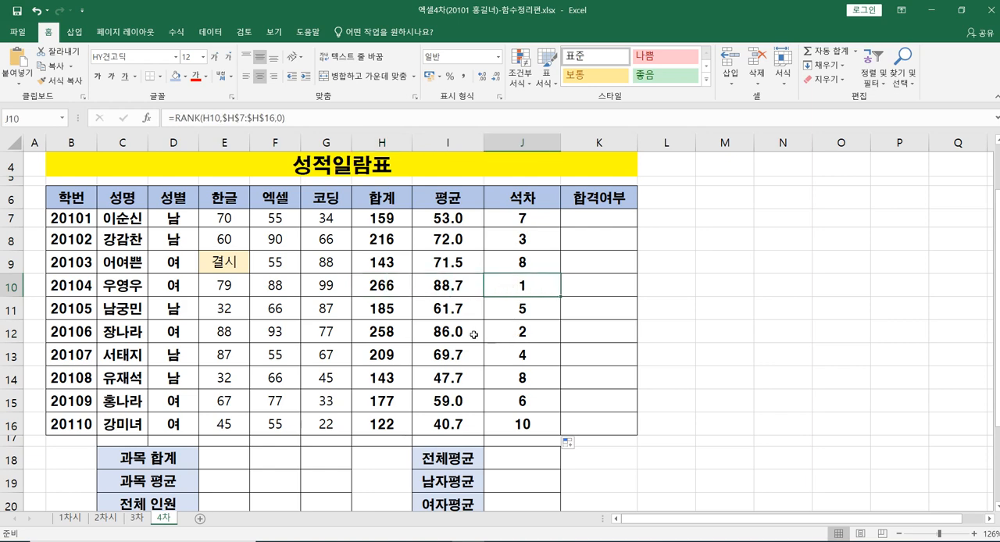
pyautogui.click(387, 331)
pyautogui.click(513, 326)
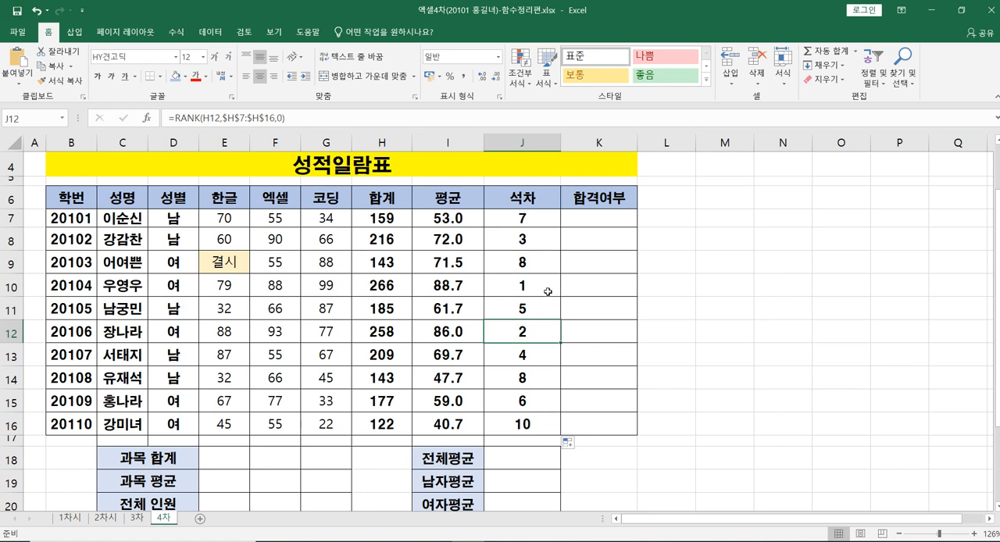
# Step: Clear all the 석차 results in J7:J16
pyautogui.click(522, 218)
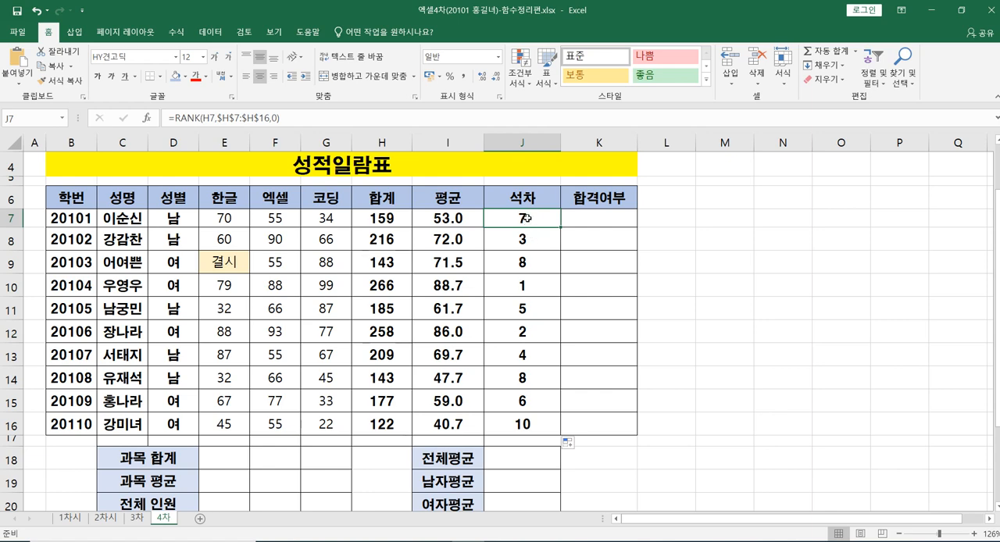
pyautogui.moveTo(534, 308); pyautogui.dragTo(544, 419)
pyautogui.press('Delete')
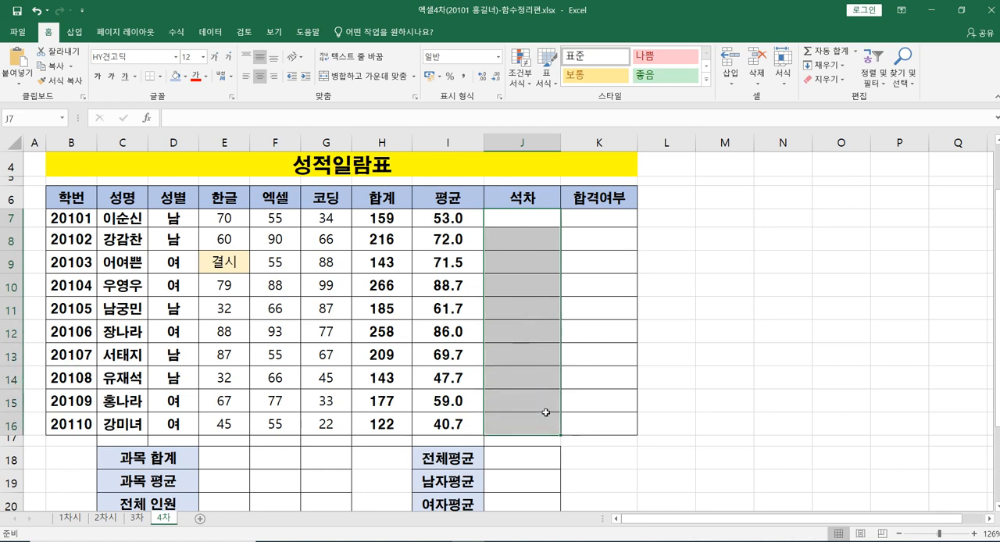
# Step: Start a RANK formula in J7 that ranks H7 within the 합계 range H7:H16
pyautogui.click(504, 223)
pyautogui.click(504, 223)
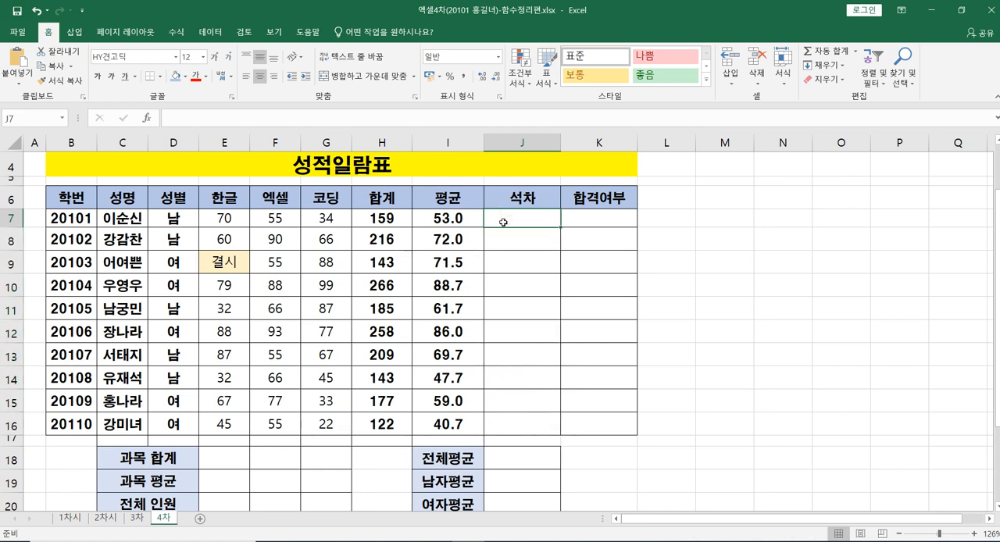
pyautogui.write('=')
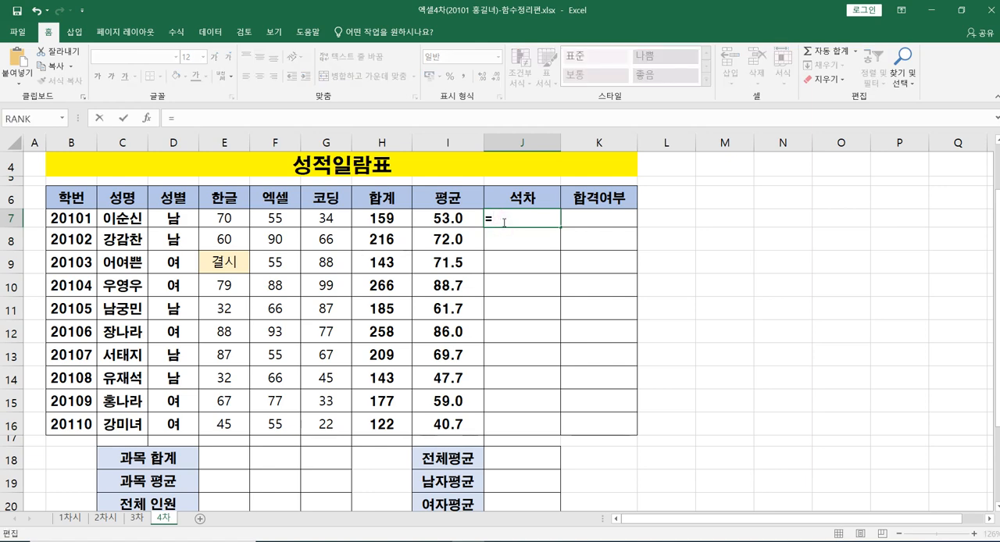
pyautogui.write('rank')
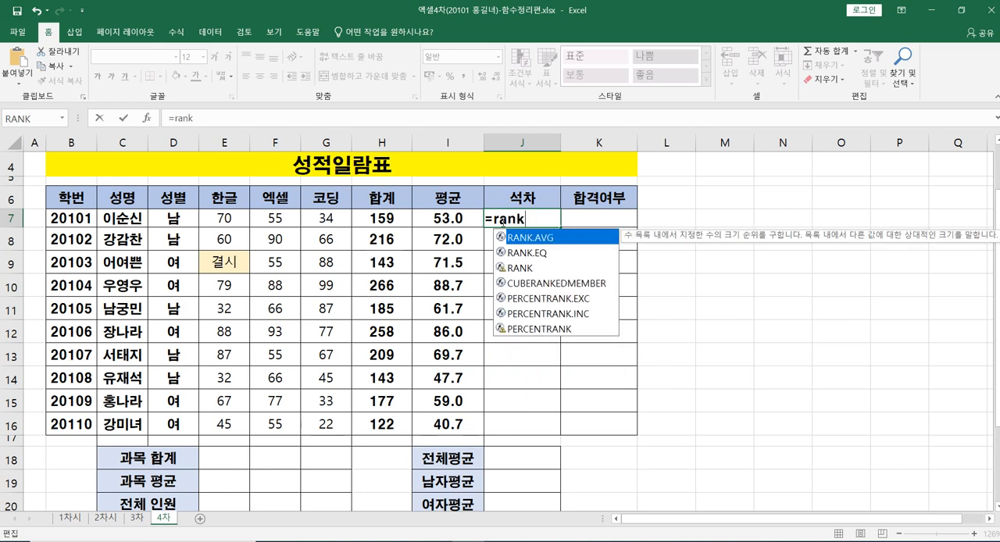
pyautogui.write('(')
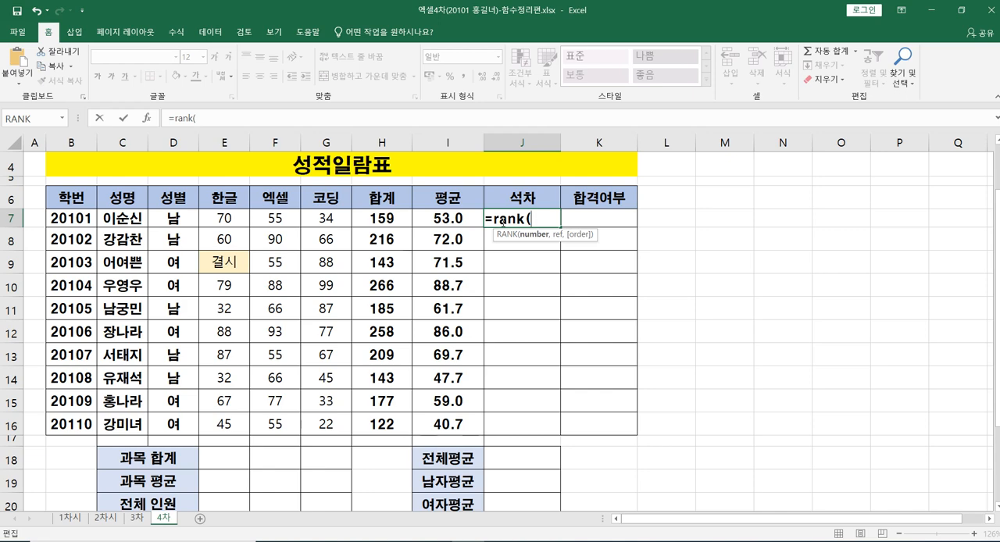
pyautogui.click(390, 219)
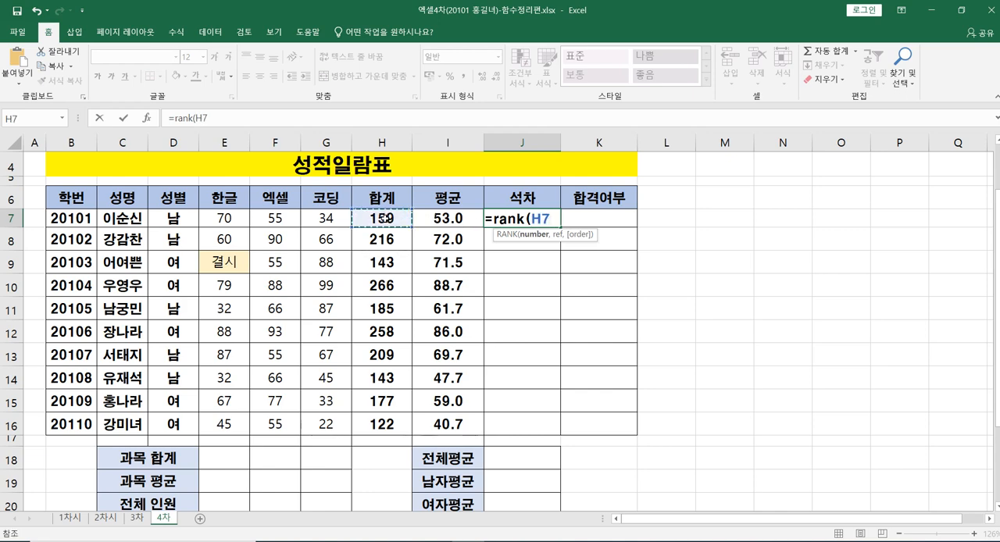
pyautogui.write(',')
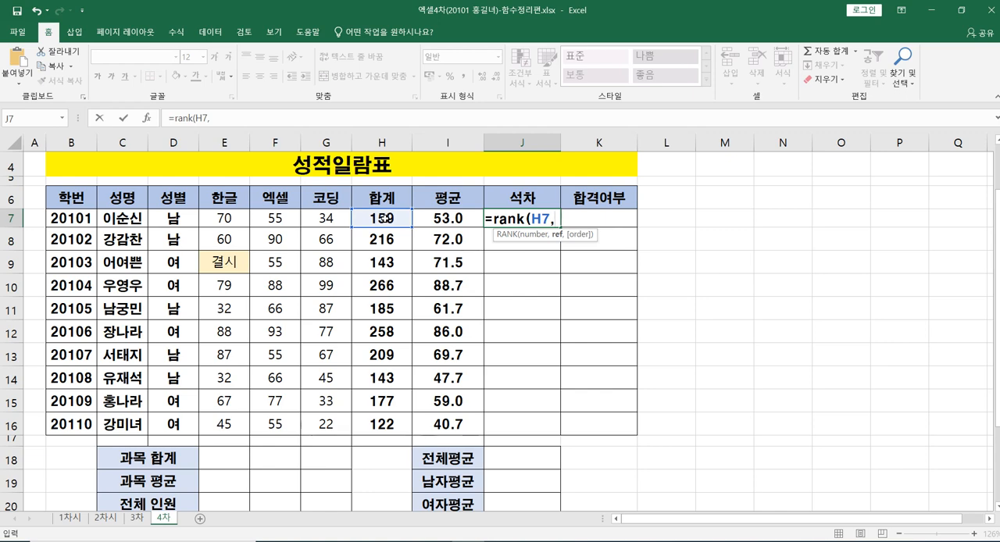
pyautogui.click(385, 219)
pyautogui.moveTo(384, 219); pyautogui.dragTo(375, 423)
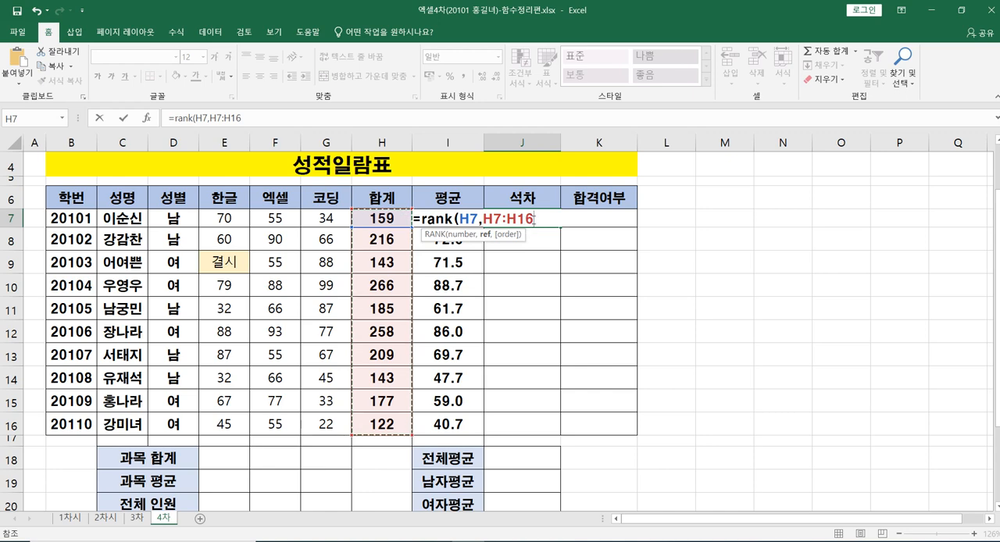
# Step: Make the RANK formula's ref range absolute as $H$7:$H$16
pyautogui.moveTo(535, 219); pyautogui.dragTo(483, 219)
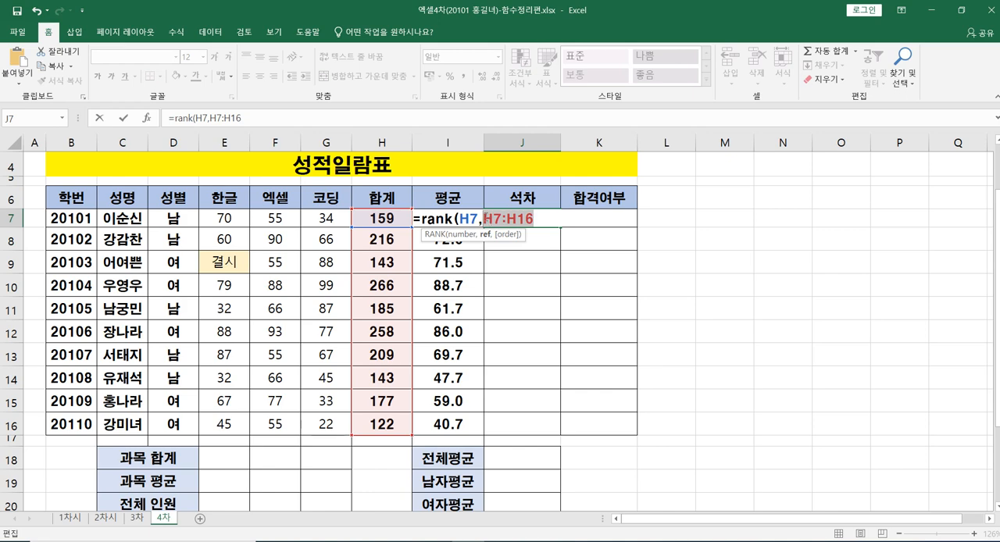
pyautogui.click(483, 219)
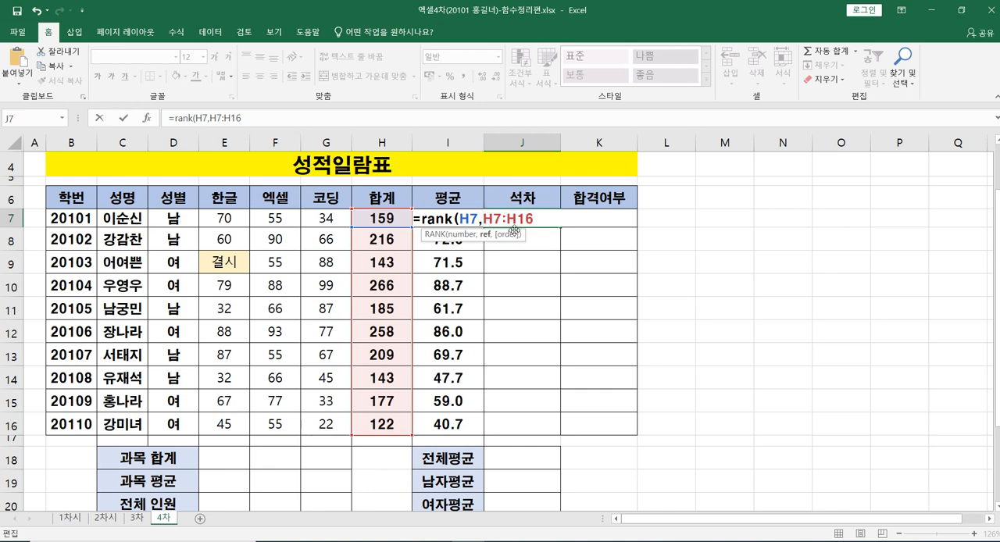
pyautogui.write('$')
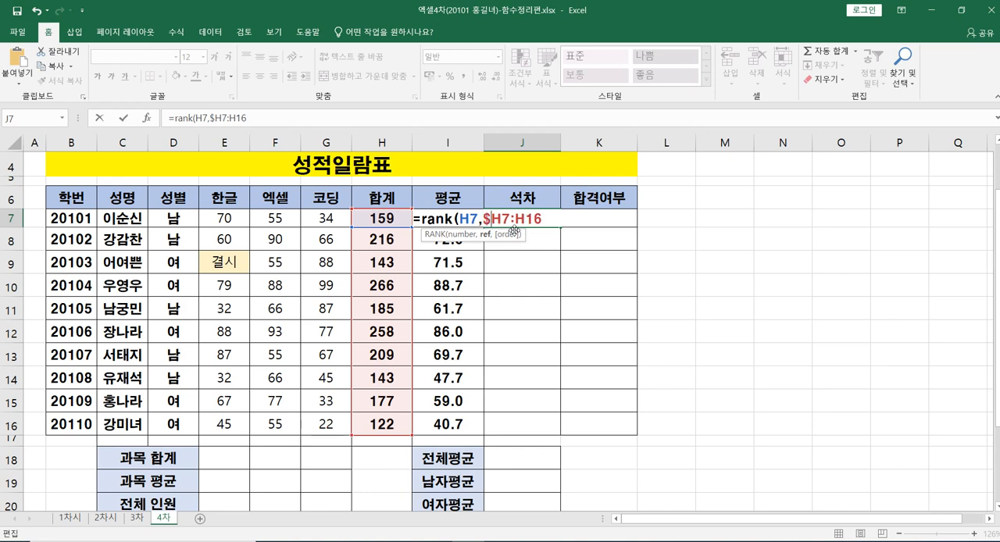
pyautogui.click(503, 219)
pyautogui.write('$')
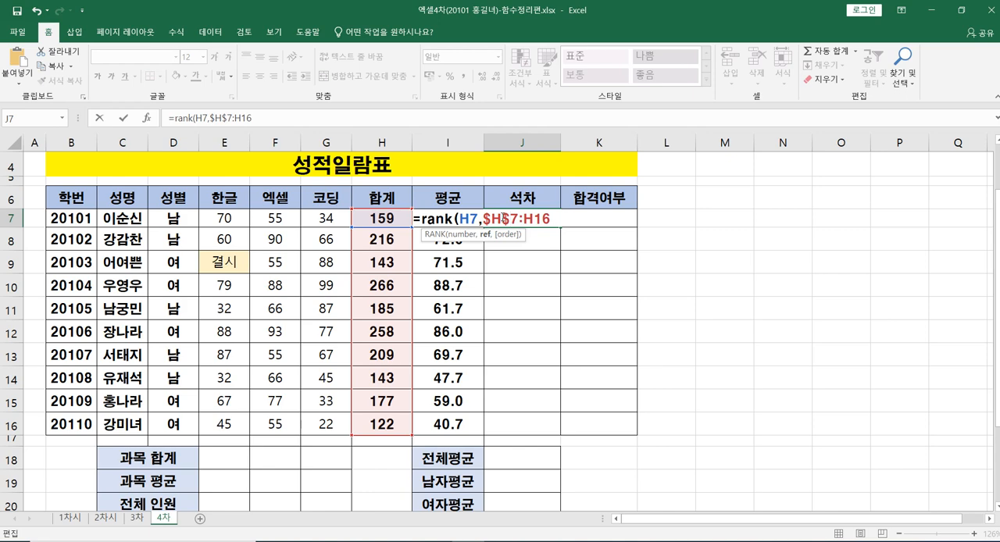
pyautogui.click(526, 215)
pyautogui.write('$')
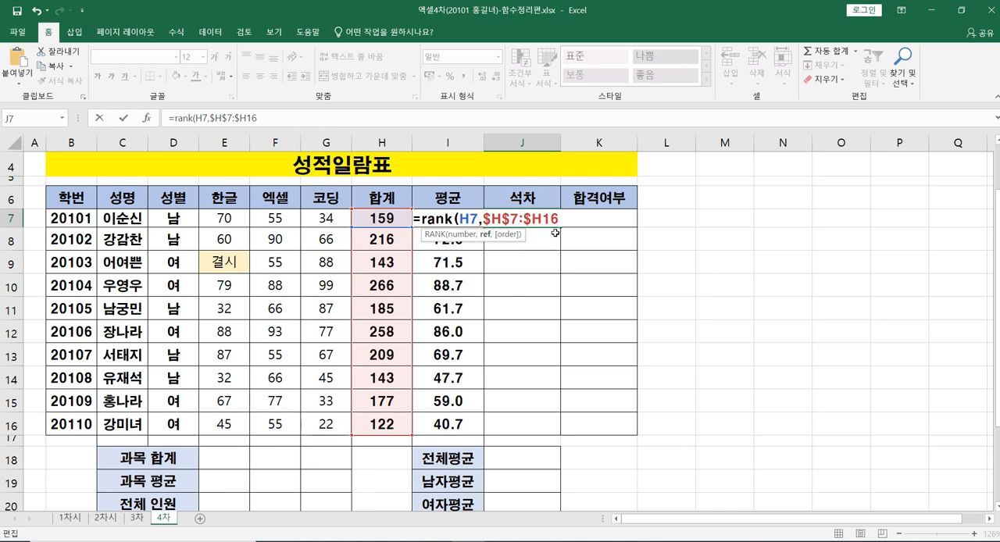
pyautogui.press('Right')
pyautogui.write('$')
# Step: Set the order argument to 0 for descending and complete the RANK formula in J7
pyautogui.write(',')
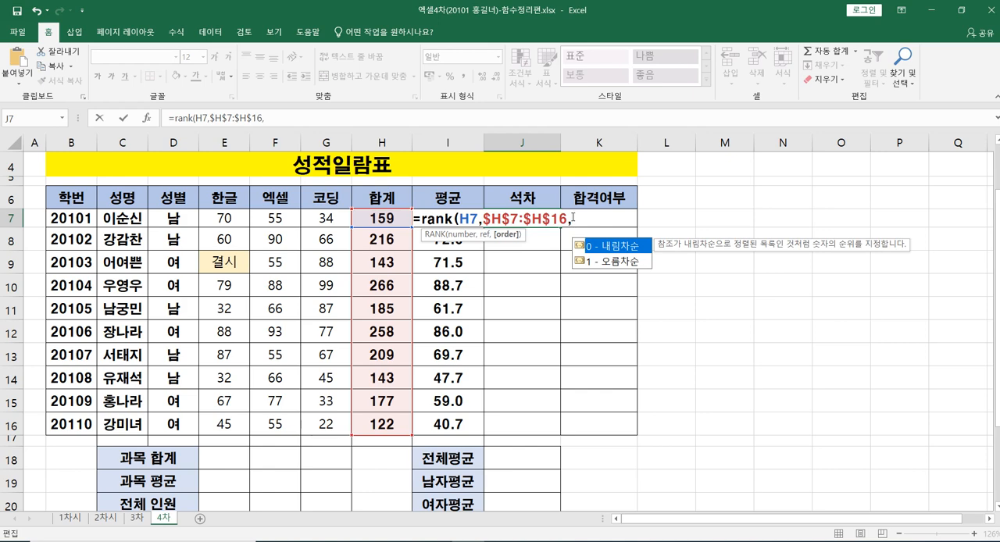
pyautogui.write('0)')
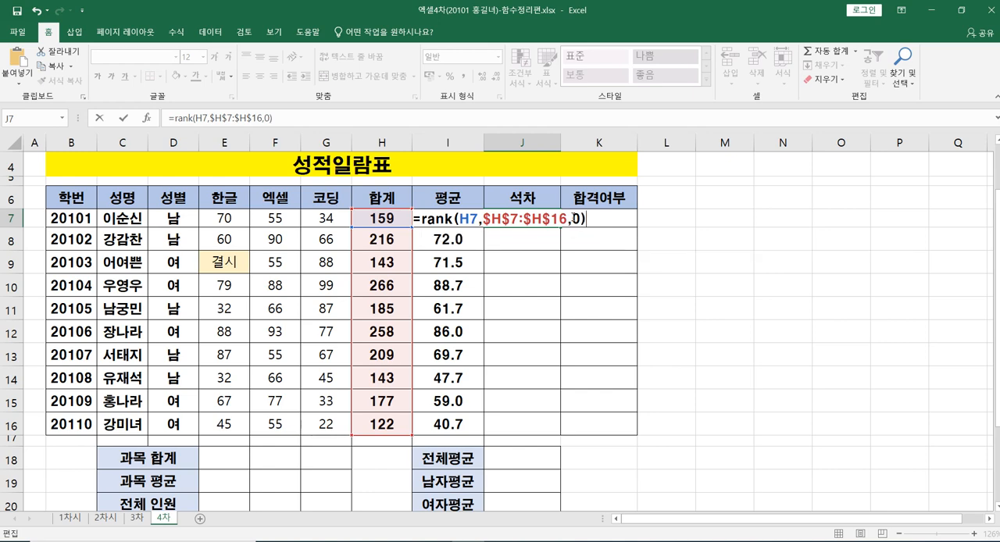
pyautogui.press('Return')
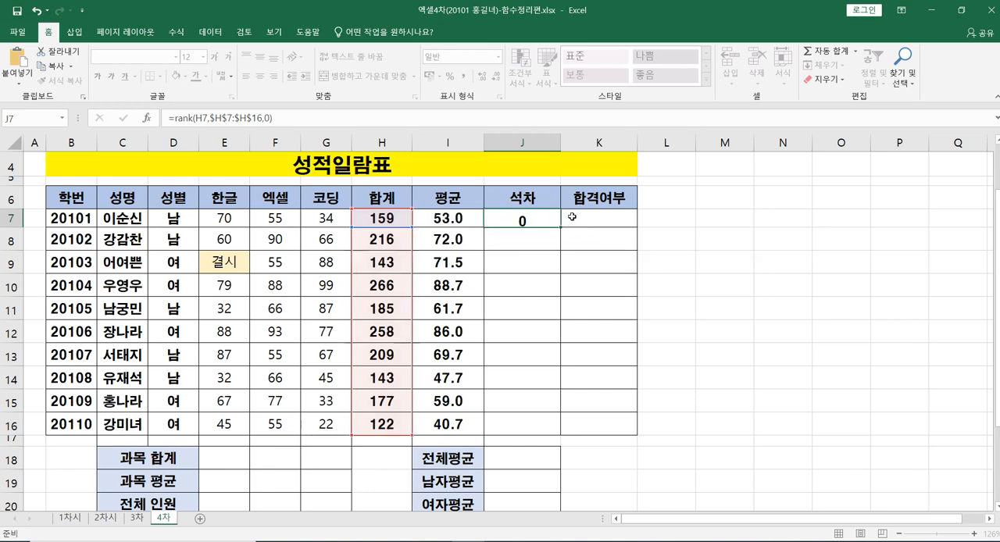
# Step: Fill the RANK formula from J7 down through J16
pyautogui.click(538, 222)
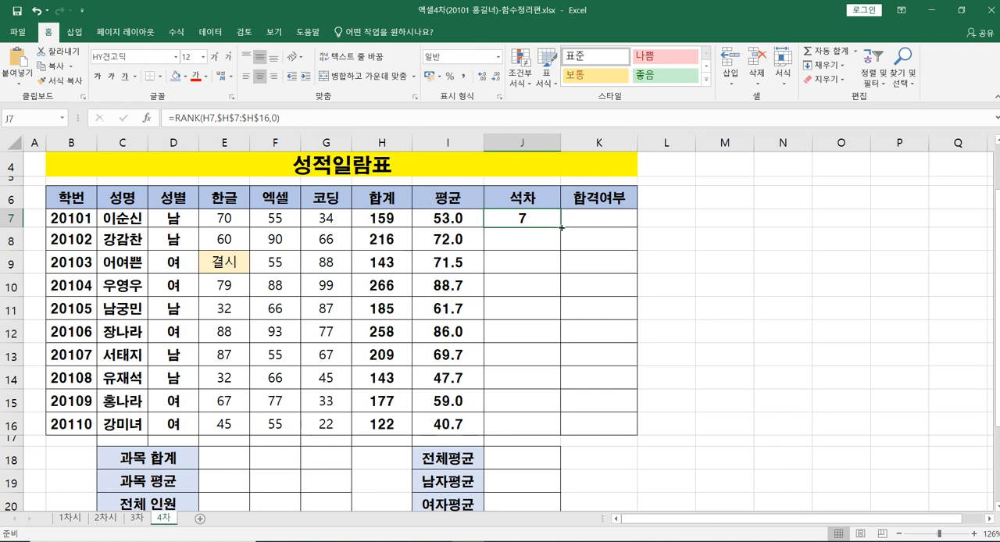
pyautogui.doubleClick(561, 227)
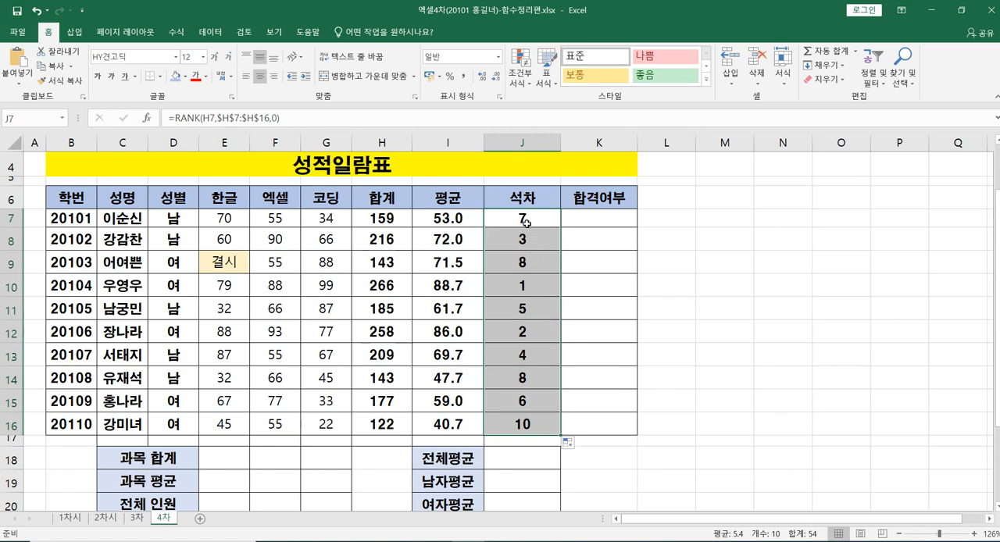
pyautogui.click(527, 224)
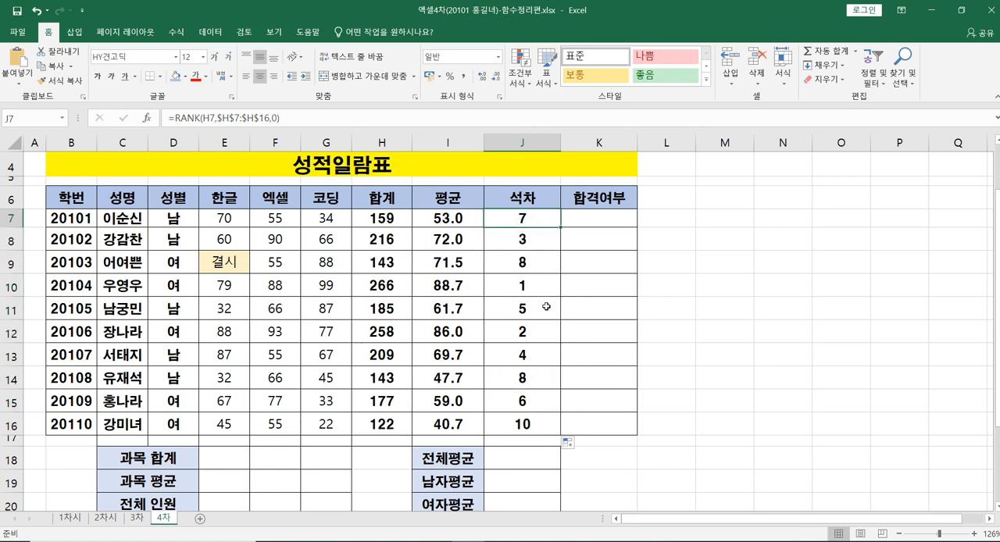
# Step: Write the IF syntax outline "if(----, --, )" as a plain-text note in L7
pyautogui.click(598, 219)
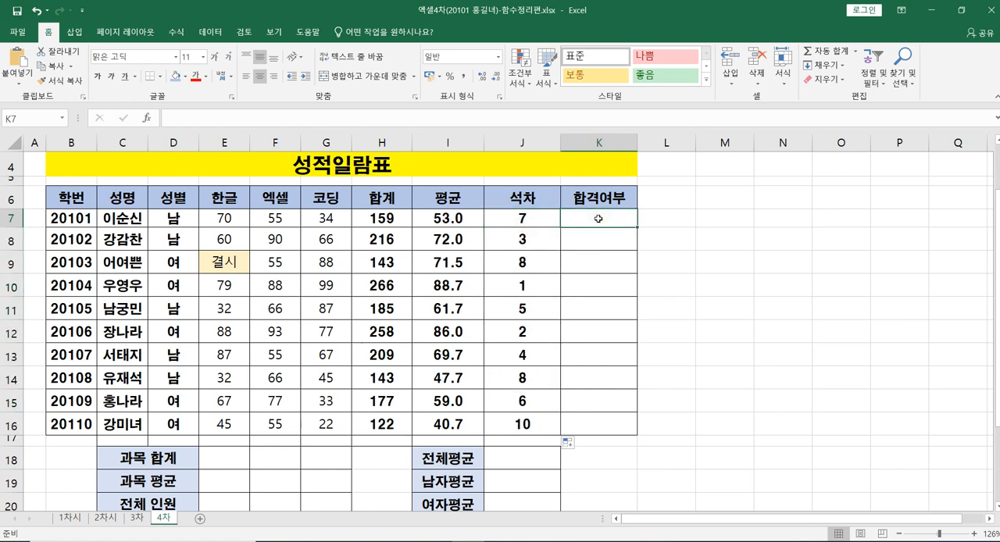
pyautogui.click(654, 221)
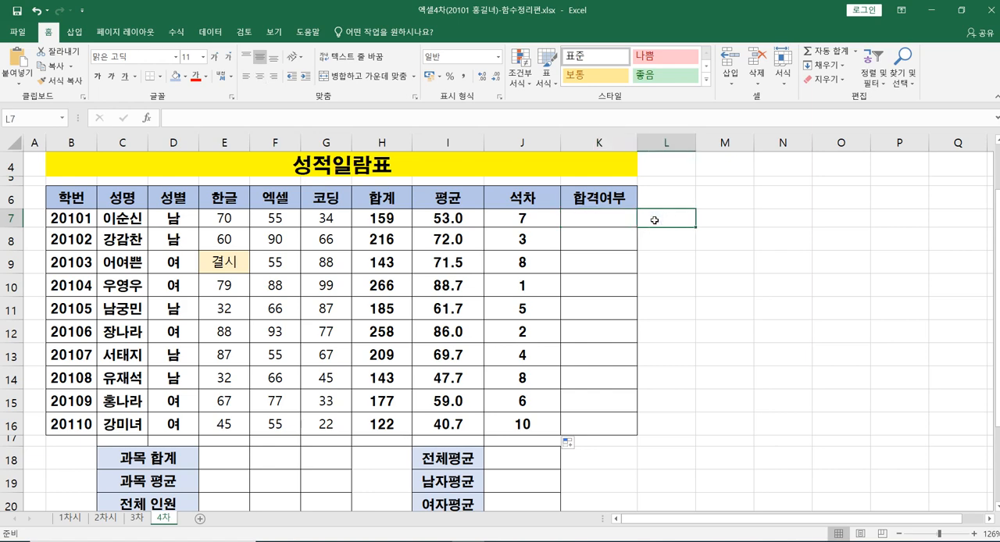
pyautogui.write('if')
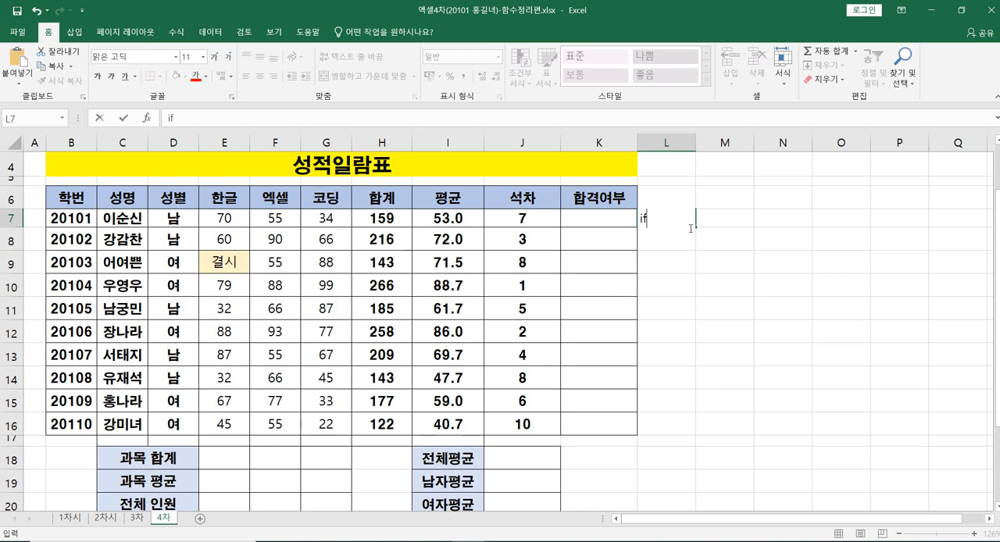
pyautogui.click(717, 218)
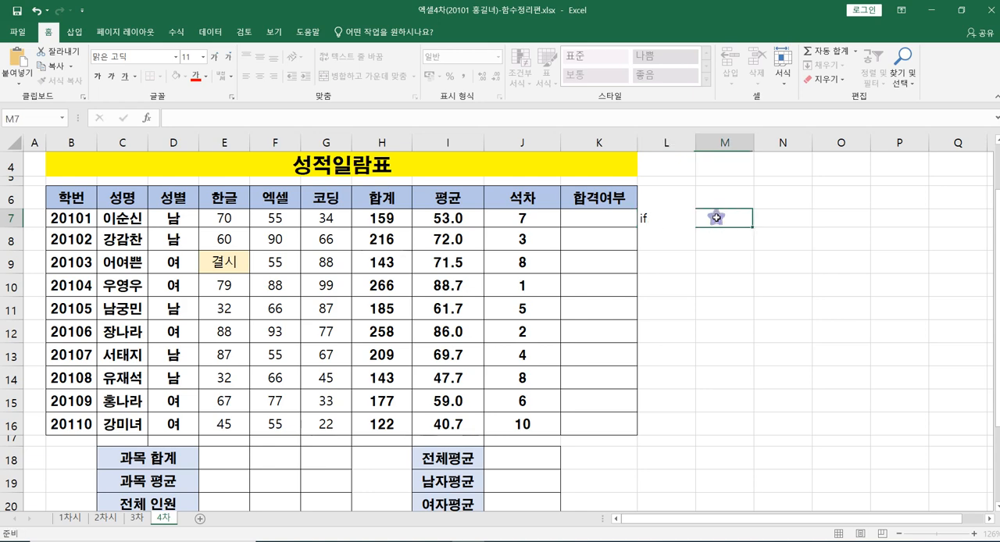
pyautogui.click(663, 217)
pyautogui.doubleClick(663, 216)
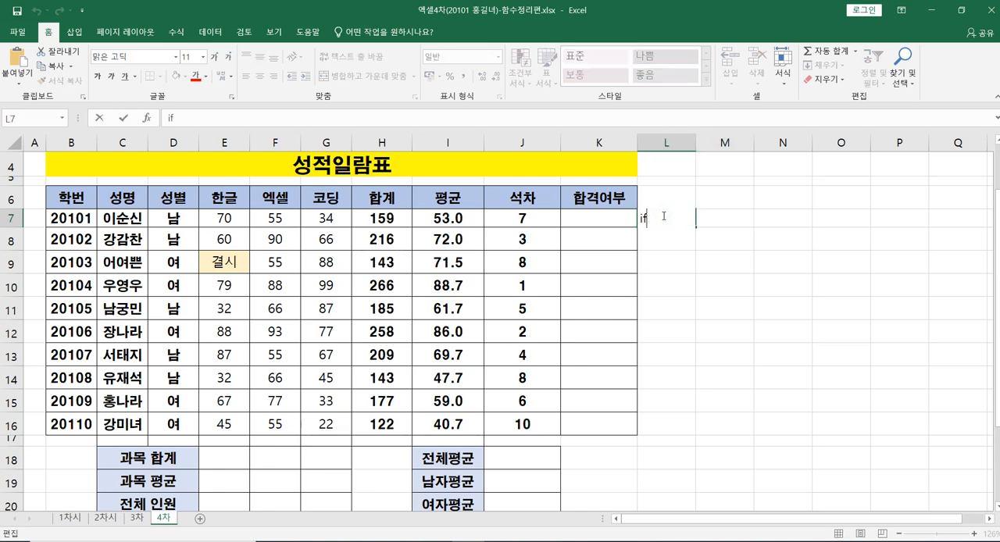
pyautogui.write('(----, --,  )')
pyautogui.click(724, 293)
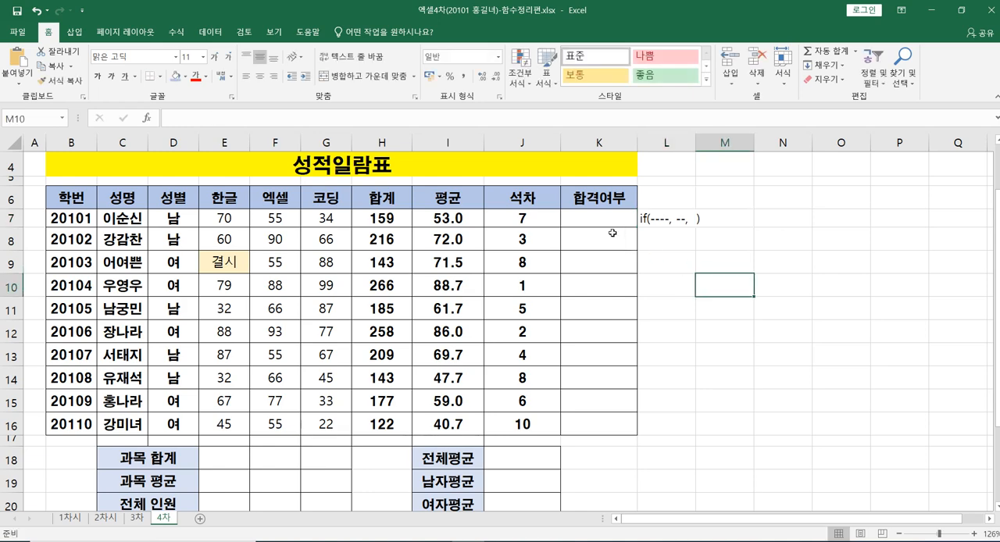
# Step: Start an IF formula in K7 with the logical test I7>=60
pyautogui.click(588, 220)
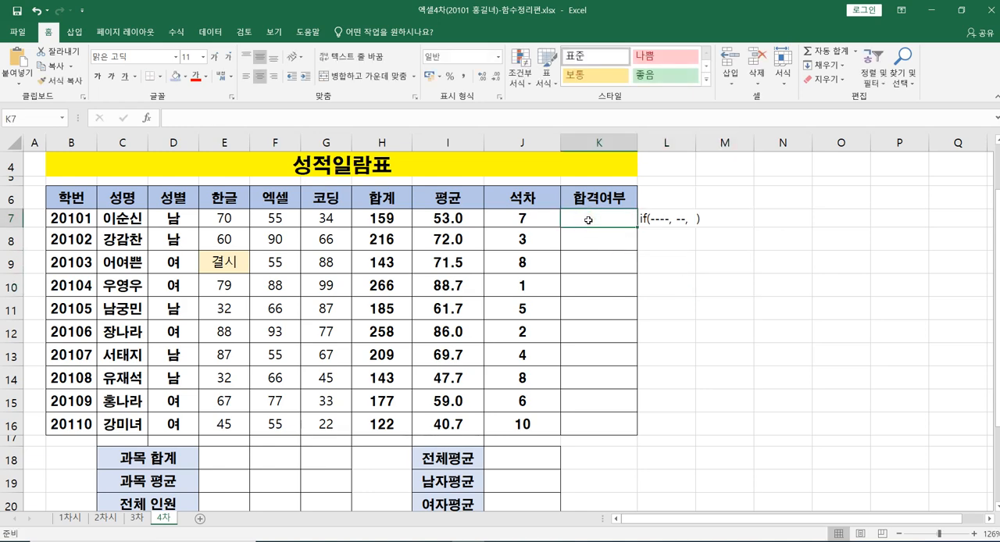
pyautogui.write('=')
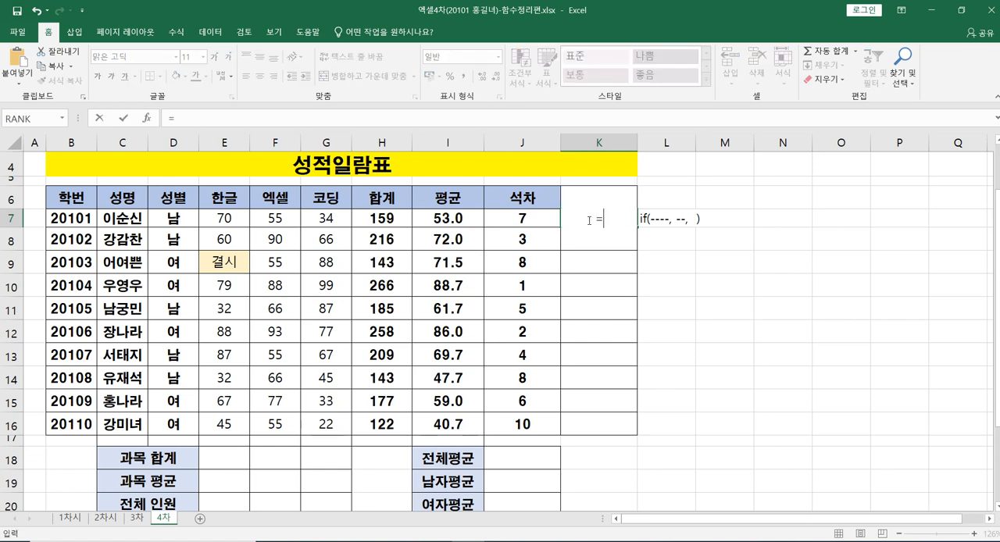
pyautogui.write('if')
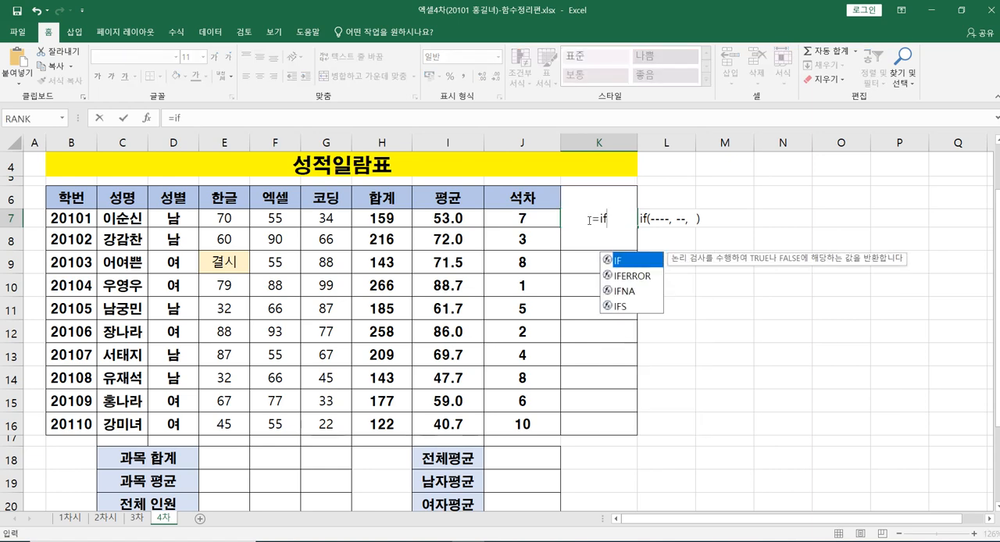
pyautogui.write('(')
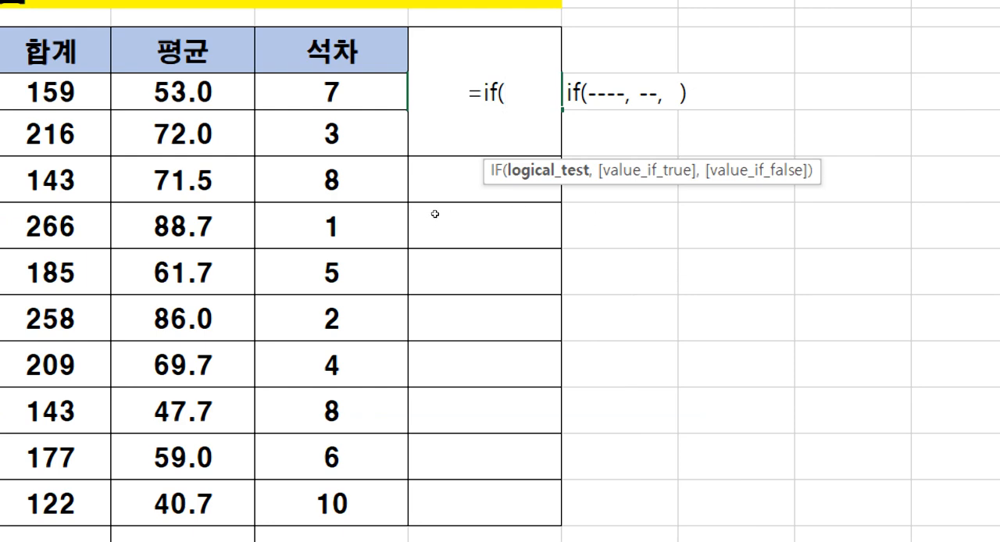
pyautogui.press('Left')
pyautogui.press('Left')
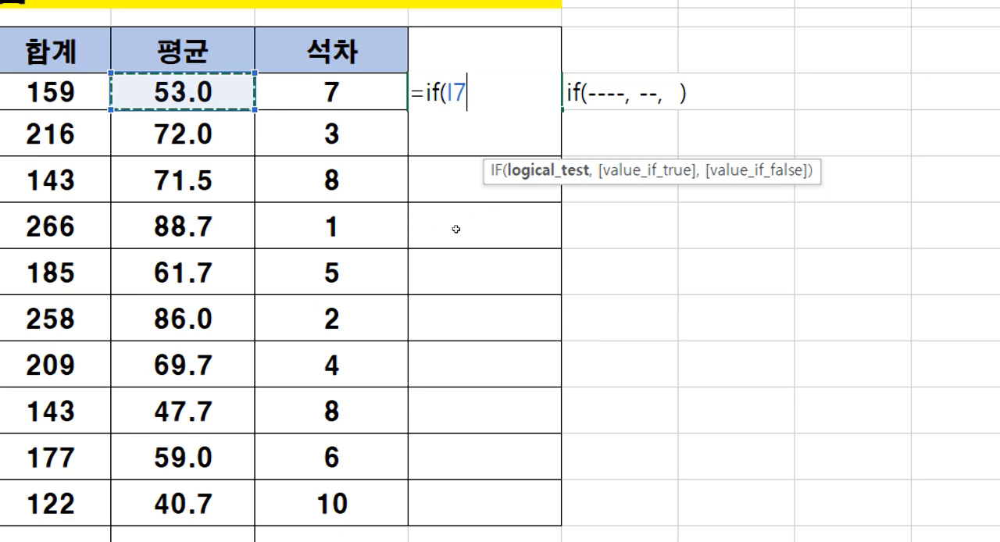
pyautogui.write('>')
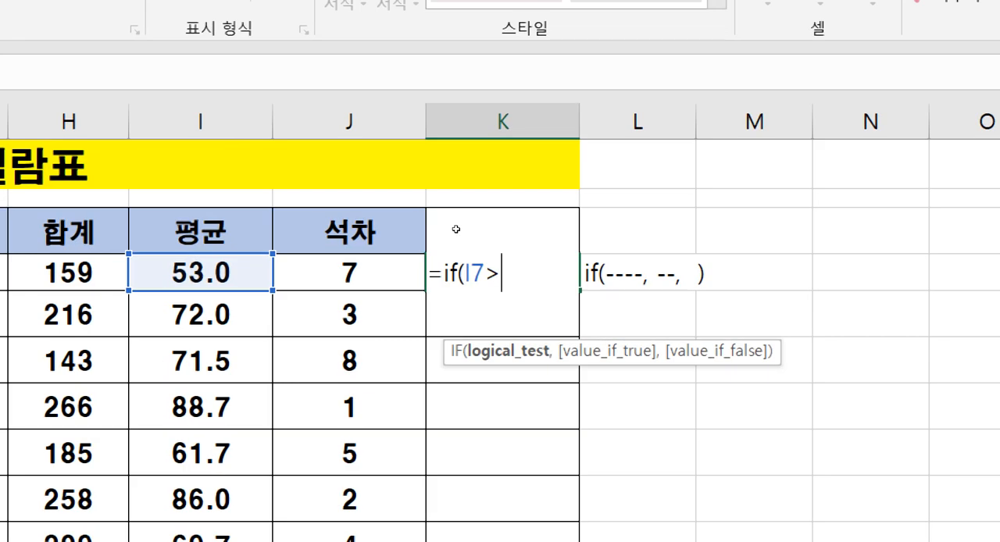
pyautogui.write('=')
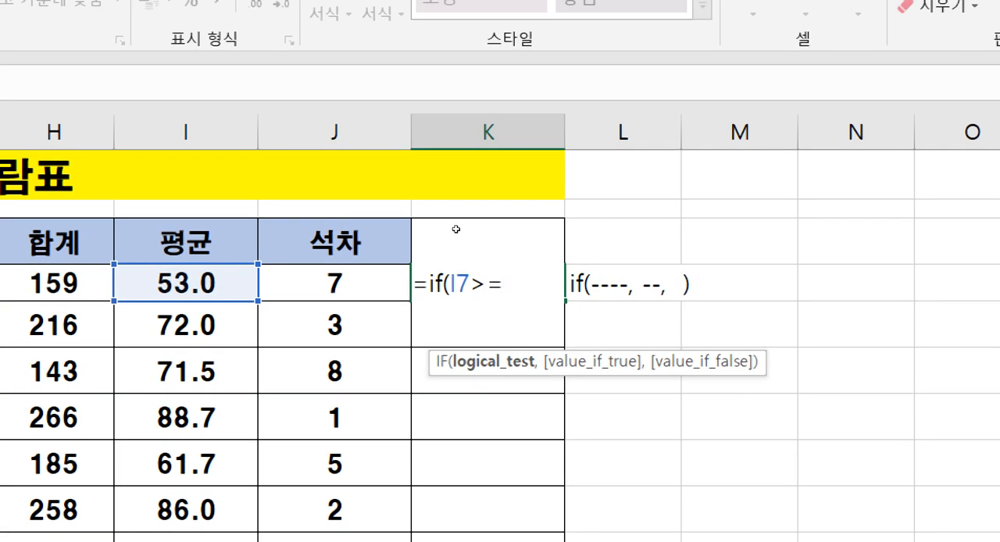
pyautogui.write('60')
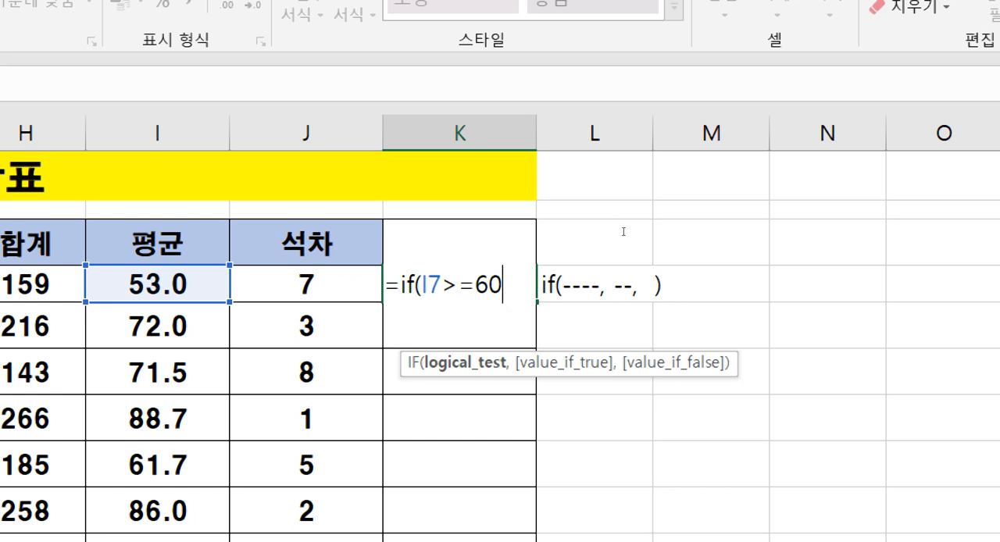
# Step: Complete the IF formula in K7 with "합격" as the true result and "불합격" as the false result
pyautogui.write(',')
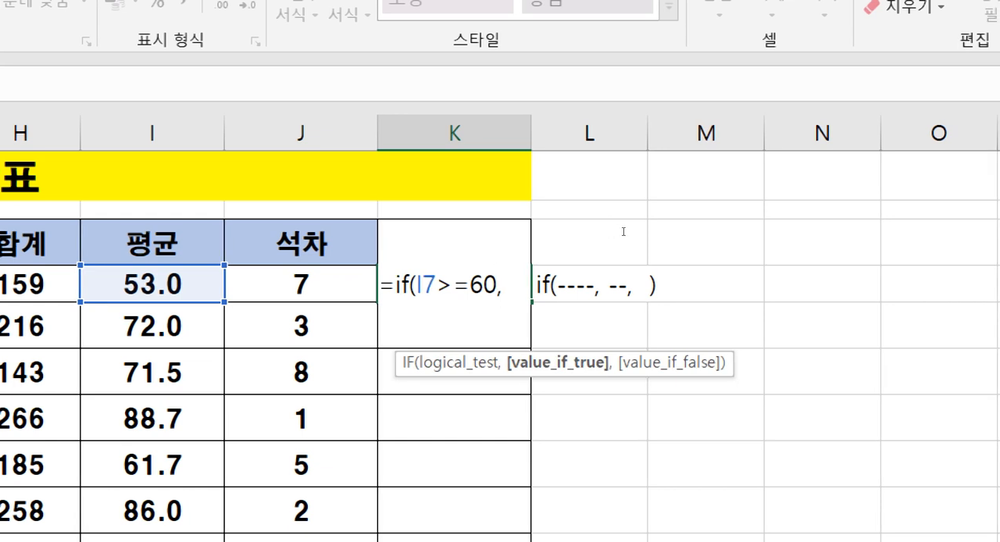
pyautogui.write('"')
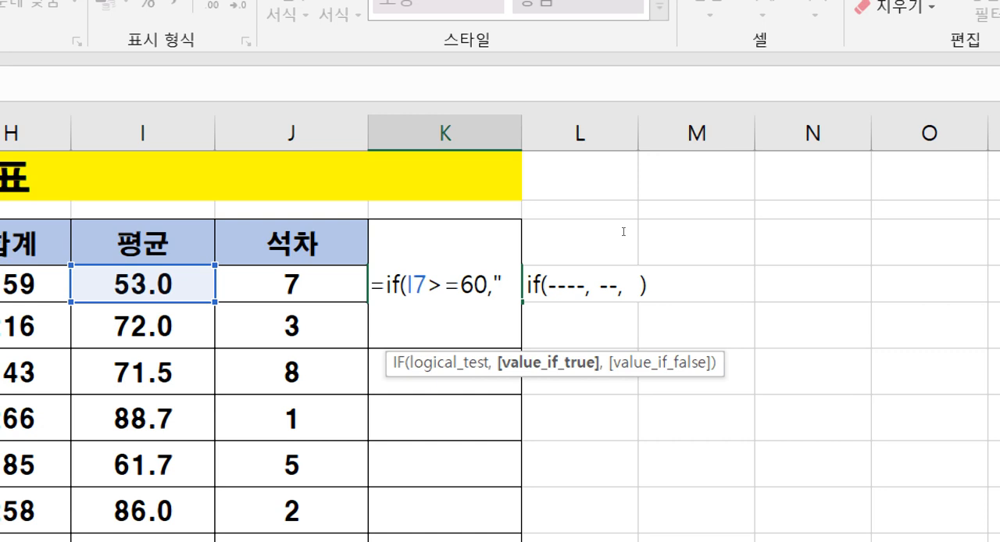
pyautogui.write('합격')
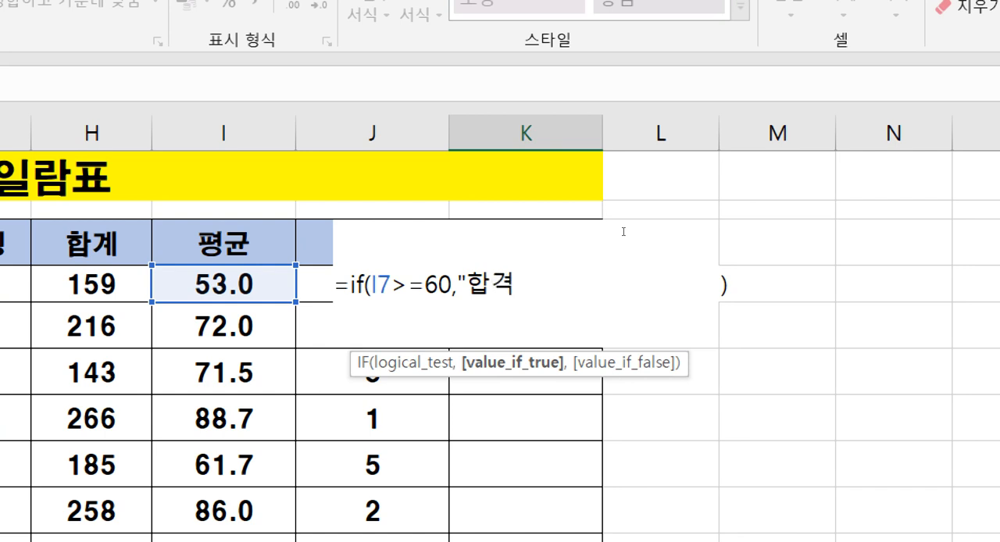
pyautogui.write('"')
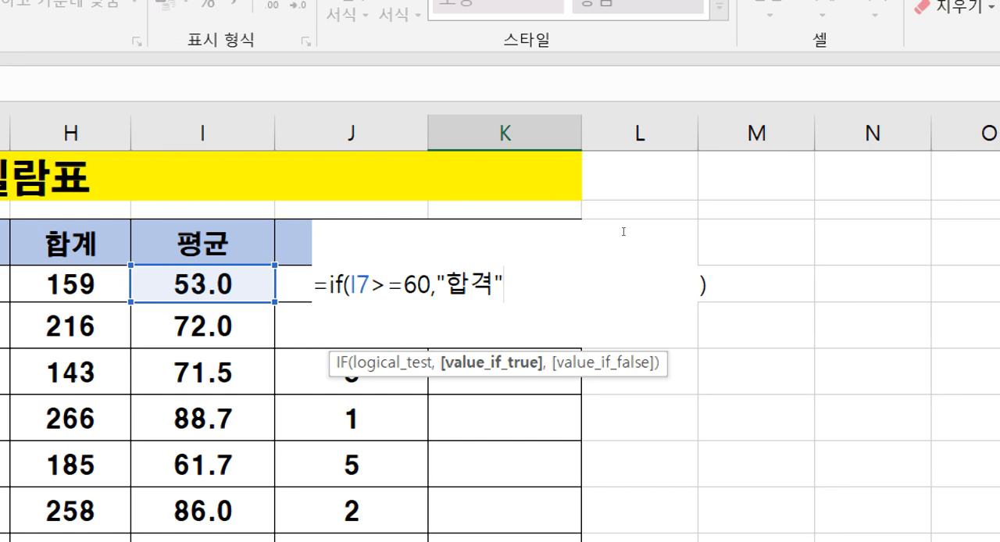
pyautogui.write(',')
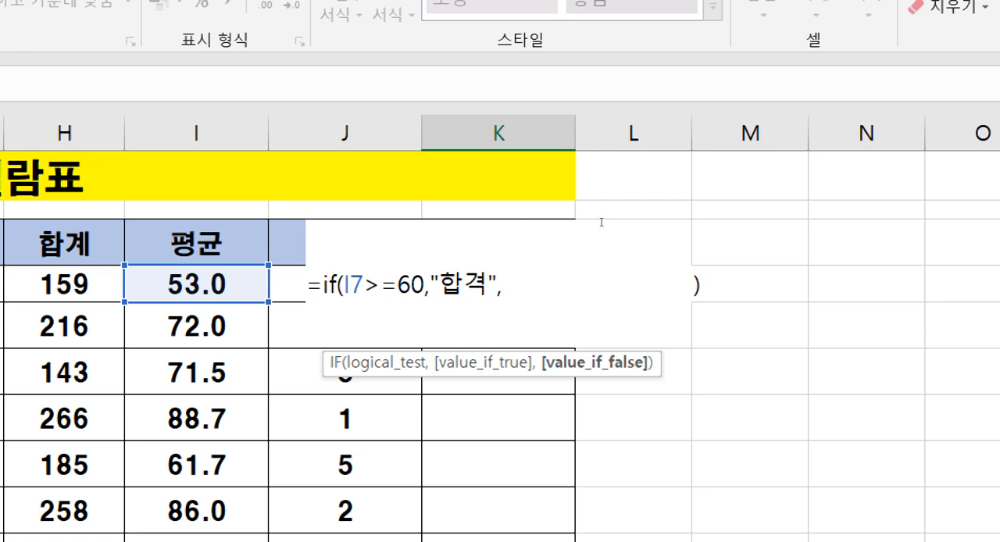
pyautogui.write('"')
pyautogui.write('불합겨')
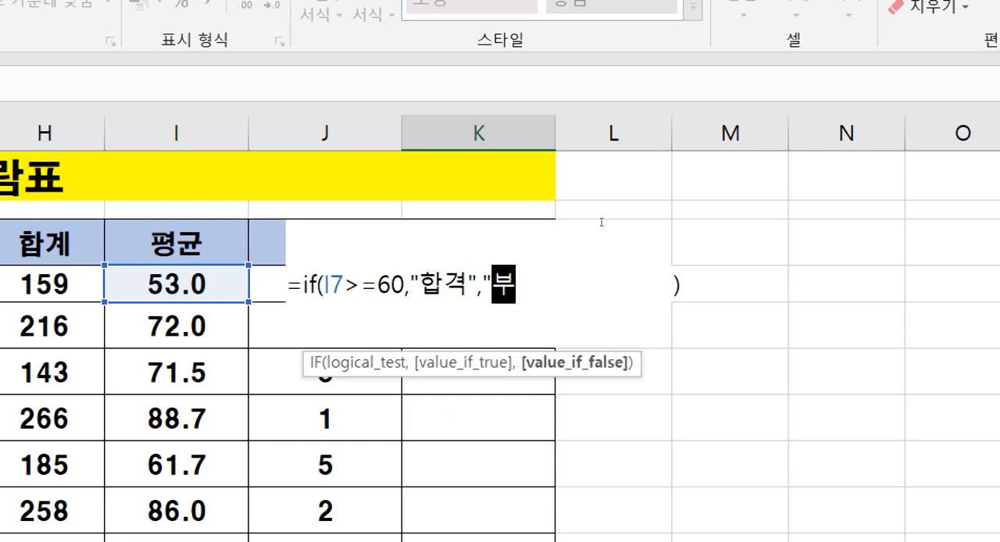
pyautogui.write('ㄱ"')
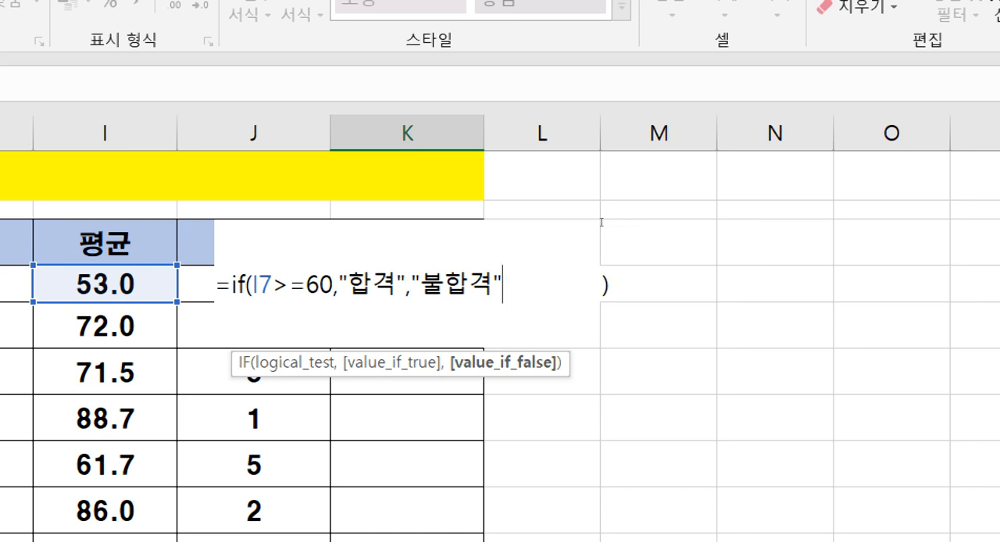
pyautogui.write(')')
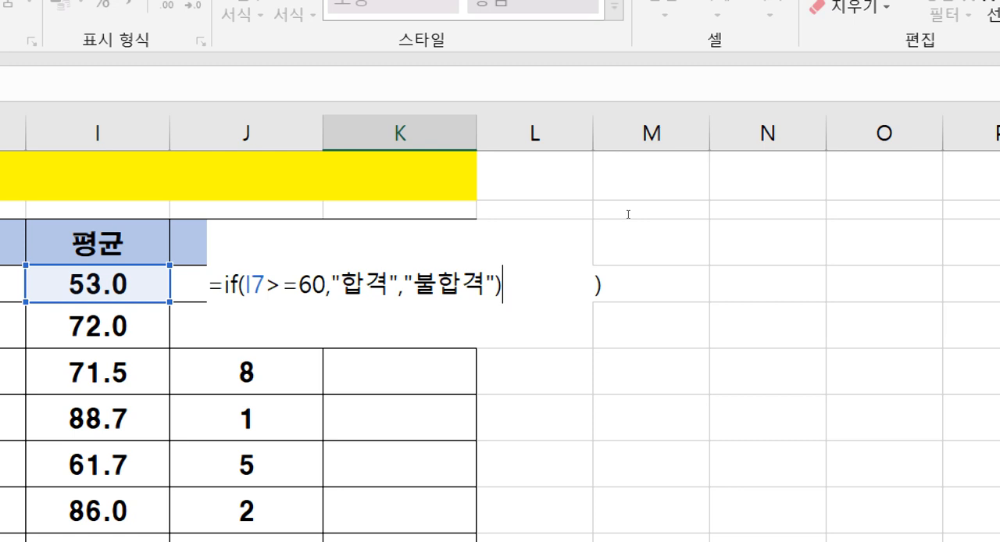
pyautogui.press('Return')
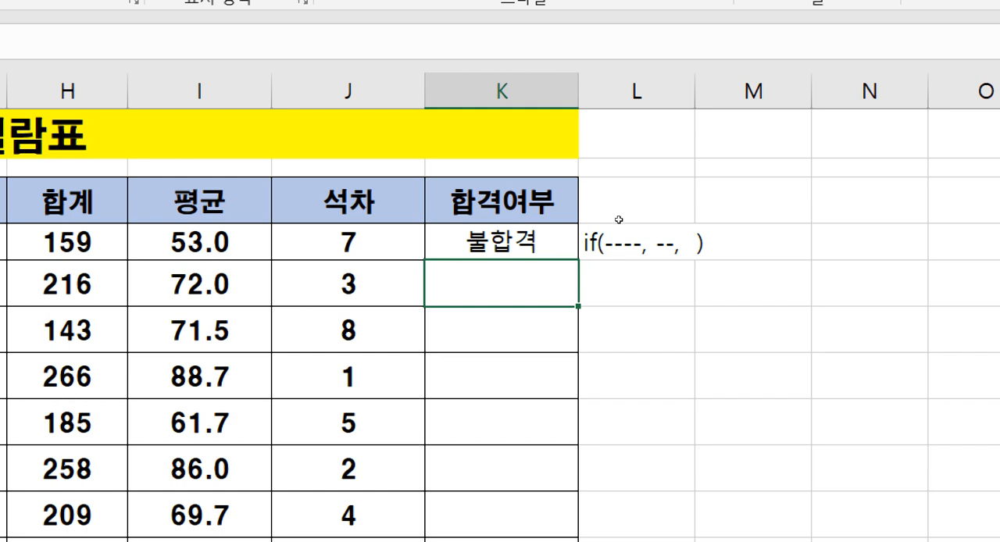
# Step: Fill the IF formula from K7 down through K16 and check the copied pass results
pyautogui.press('Up')
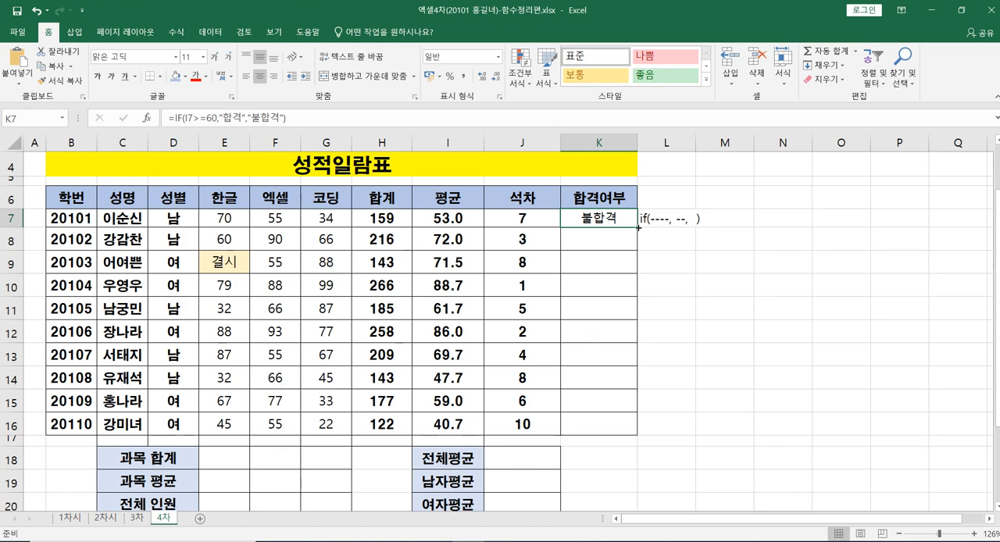
pyautogui.doubleClick(638, 227)
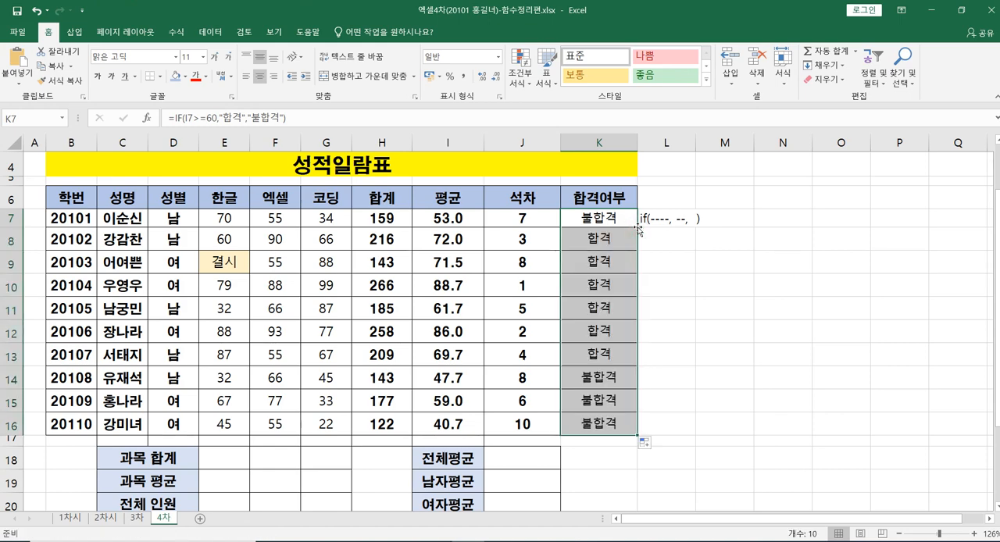
pyautogui.click(691, 338)
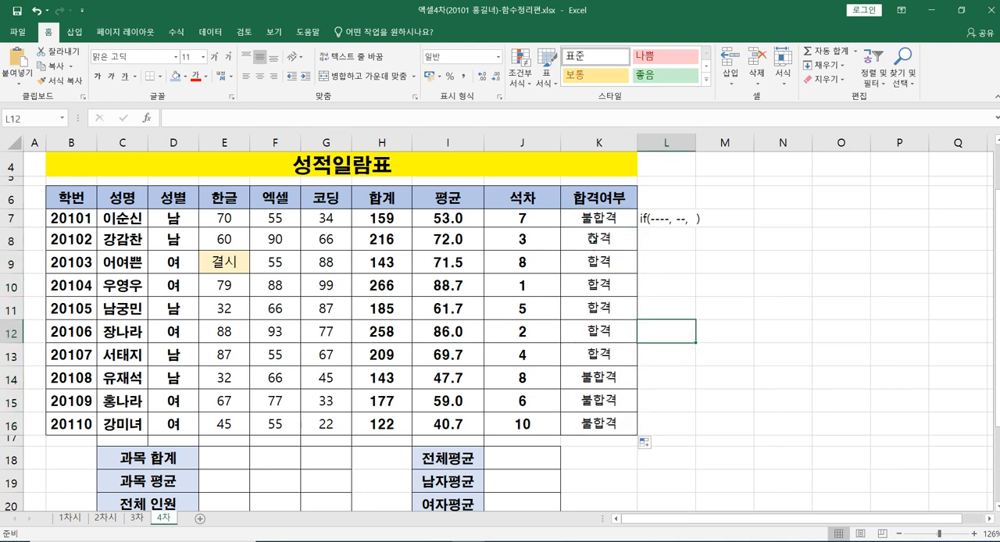
pyautogui.moveTo(592, 239); pyautogui.dragTo(598, 354)
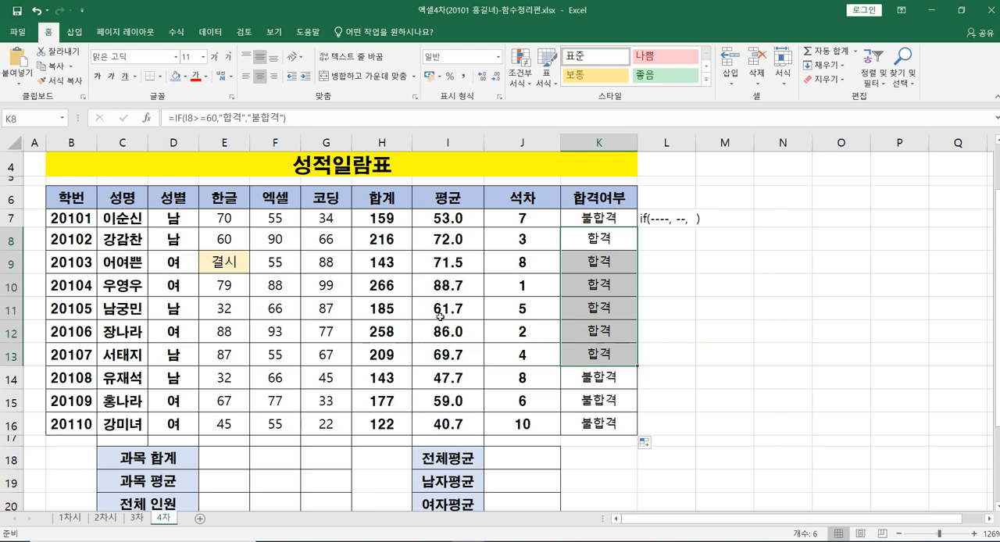
pyautogui.click(688, 320)
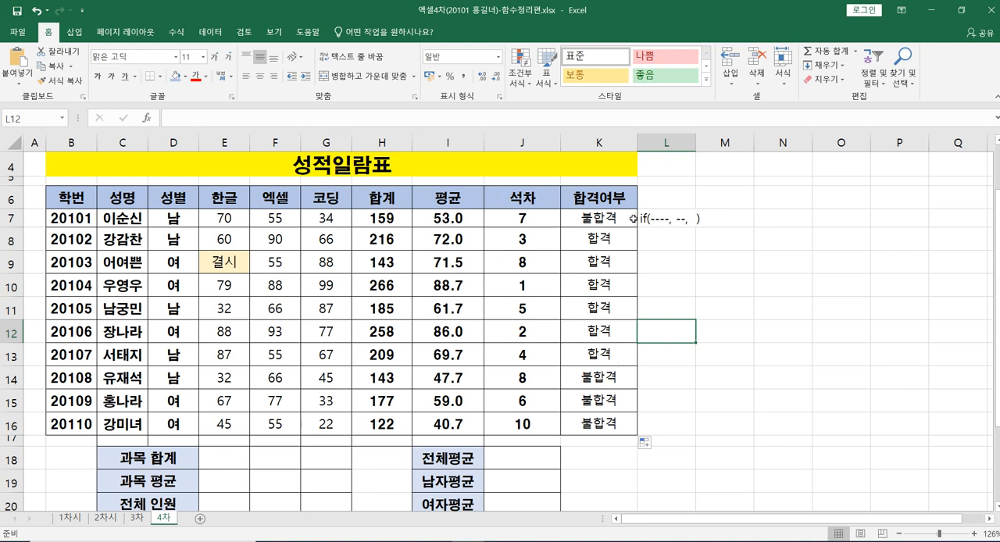
pyautogui.click(588, 226)
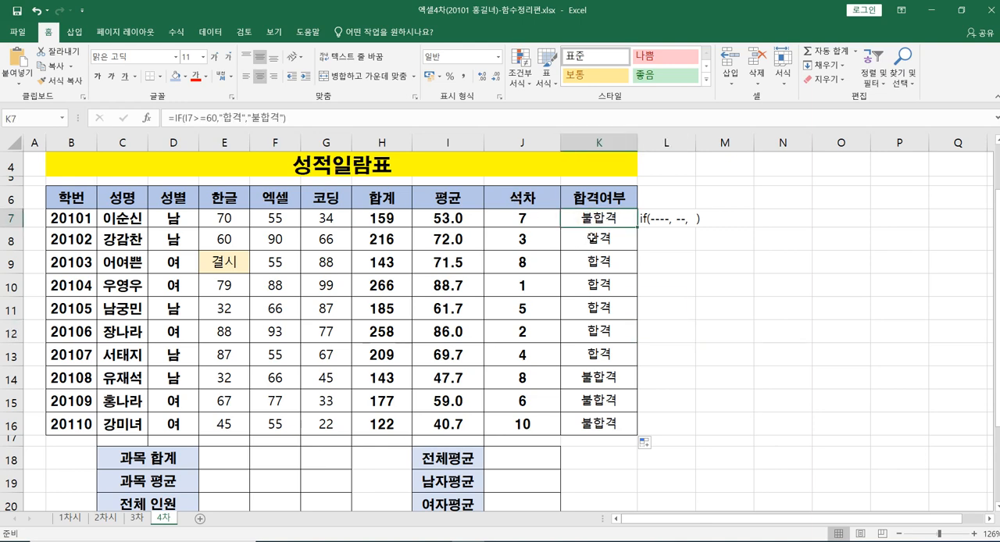
pyautogui.click(604, 302)
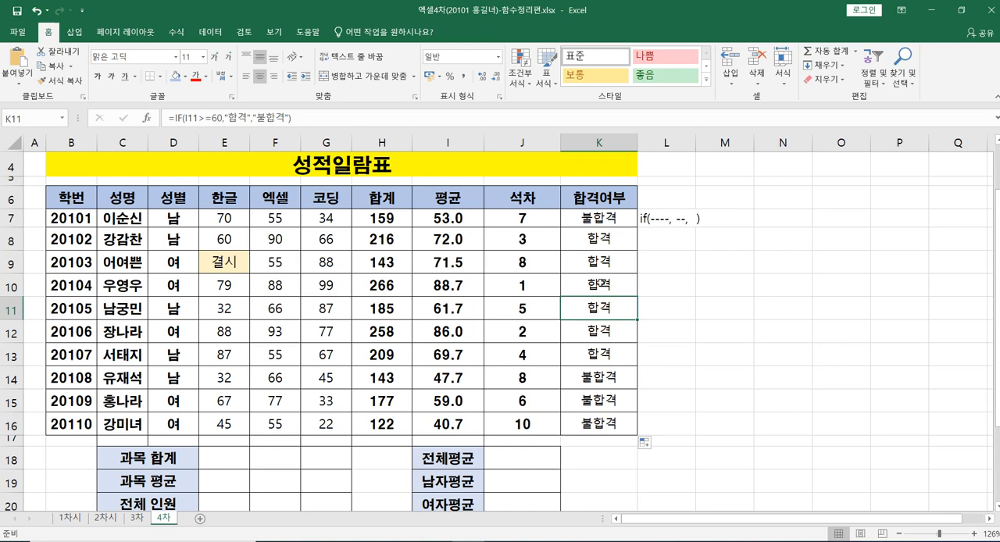
pyautogui.click(589, 220)
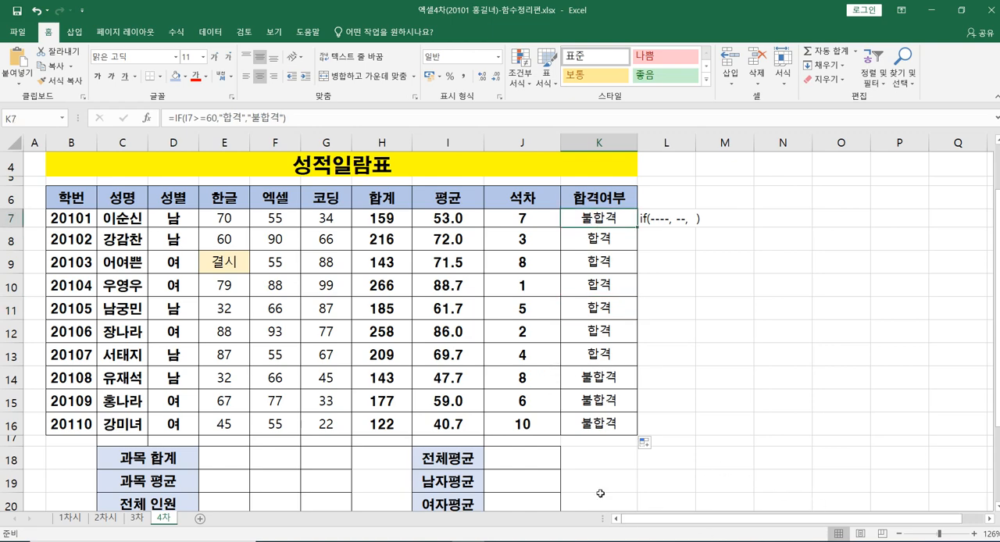
# Step: Enter a SUM formula over E7:E16 in E18 for the 한글 subject total
pyautogui.scroll(-1, 568, 477)
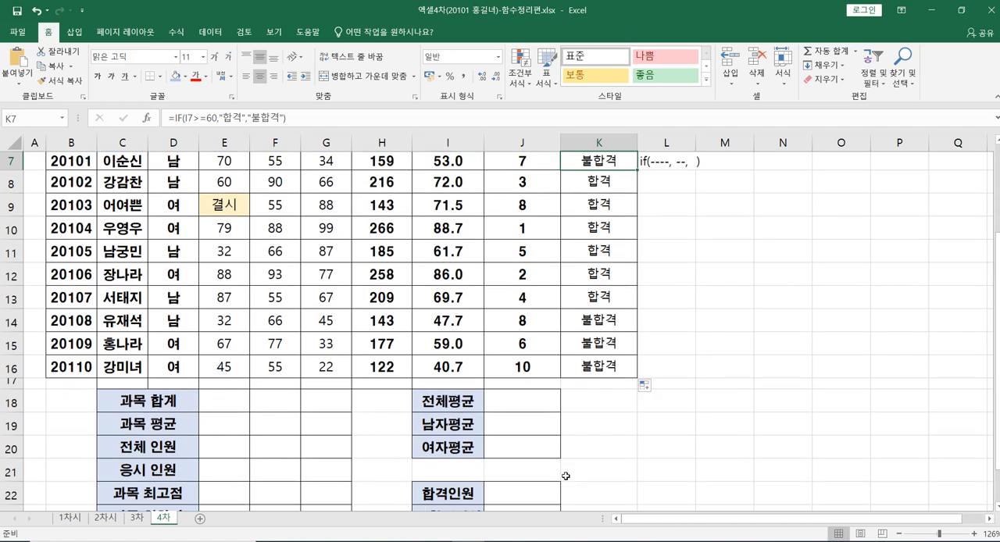
pyautogui.click(223, 405)
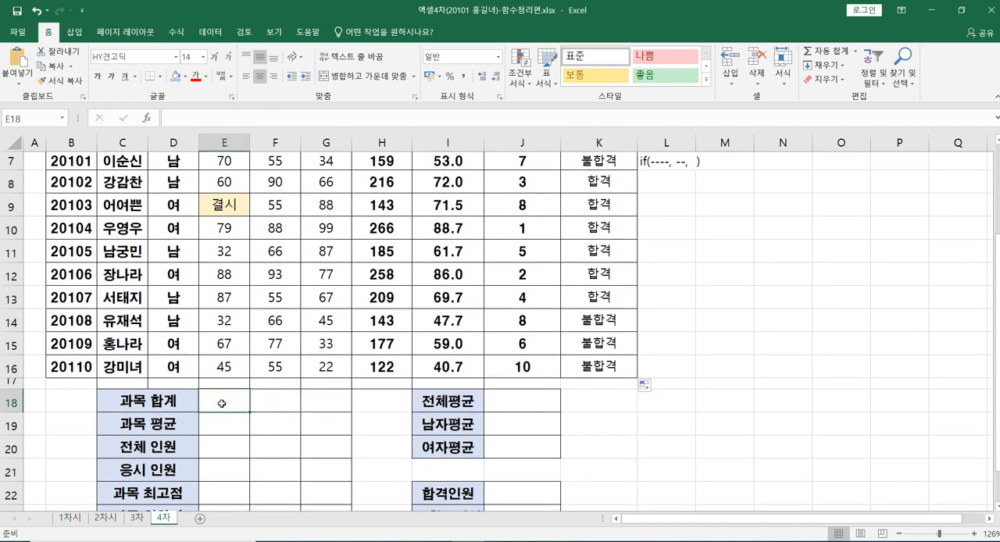
pyautogui.write('=')
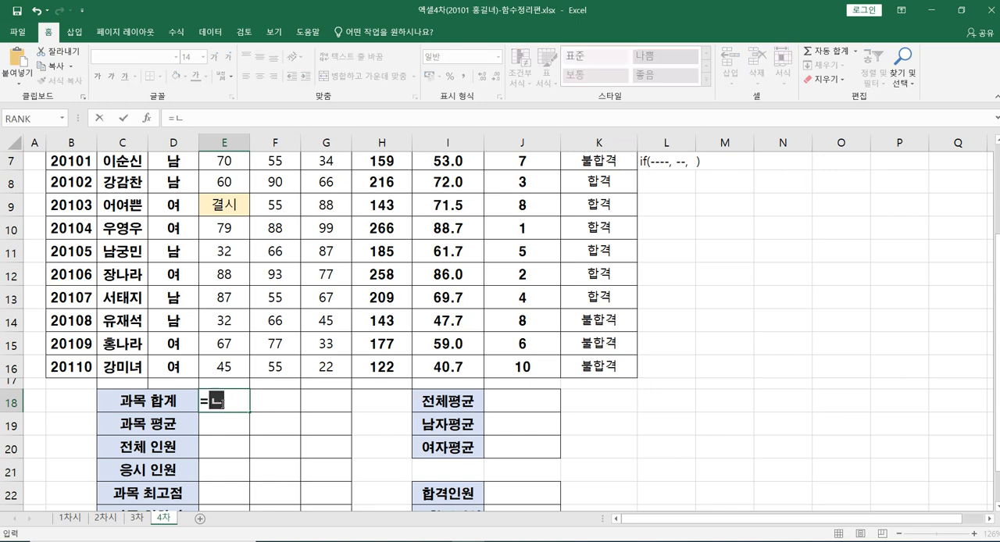
pyautogui.write('sum')
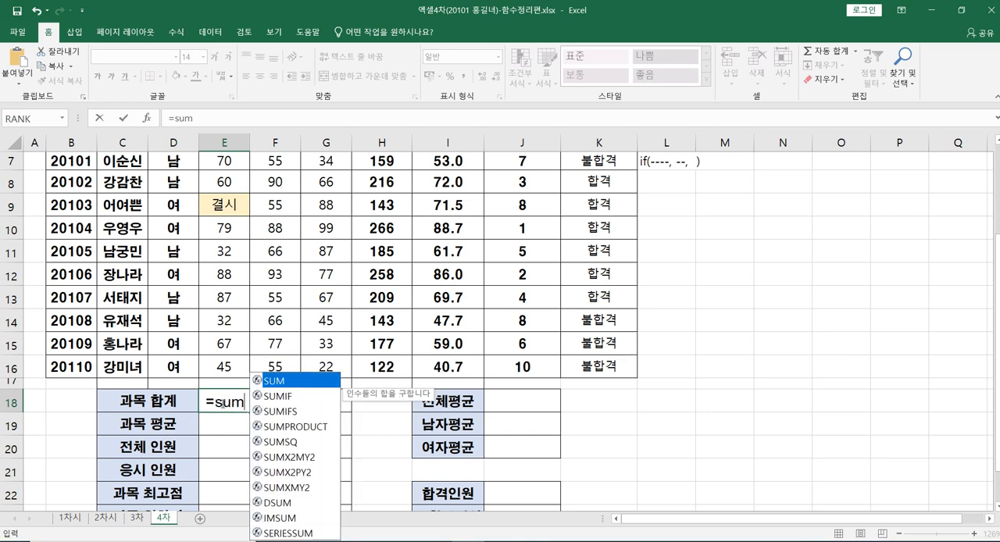
pyautogui.write('(')
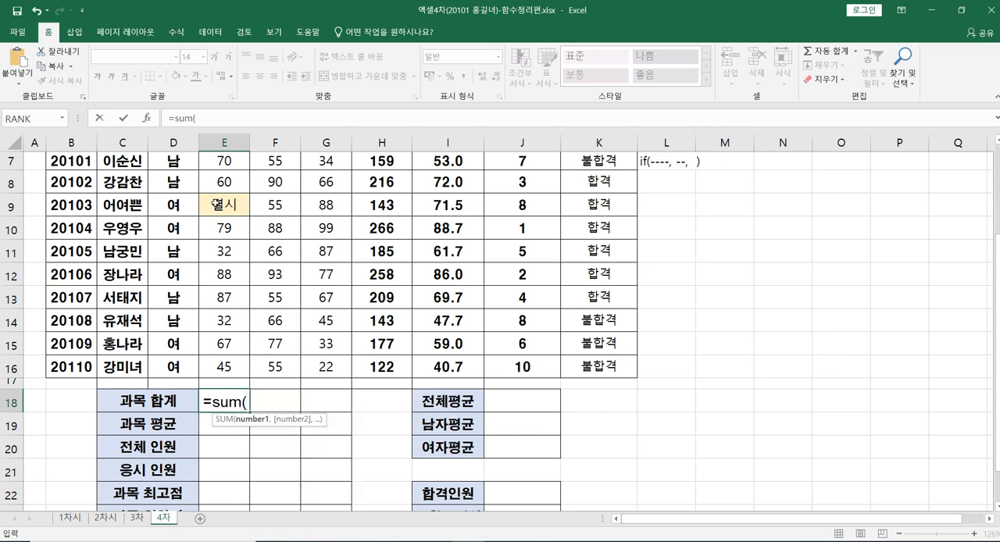
pyautogui.scroll(1, 219, 205)
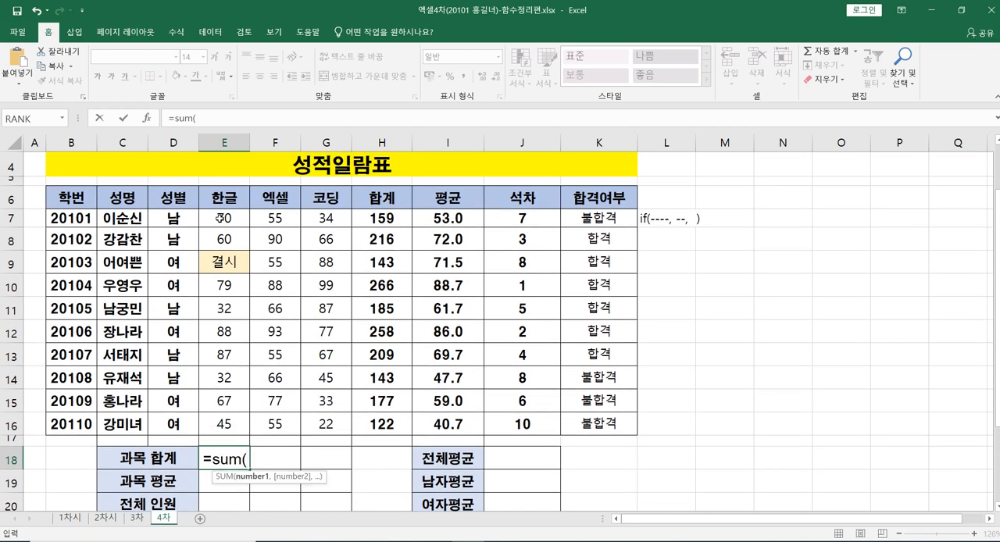
pyautogui.moveTo(223, 218); pyautogui.dragTo(235, 427)
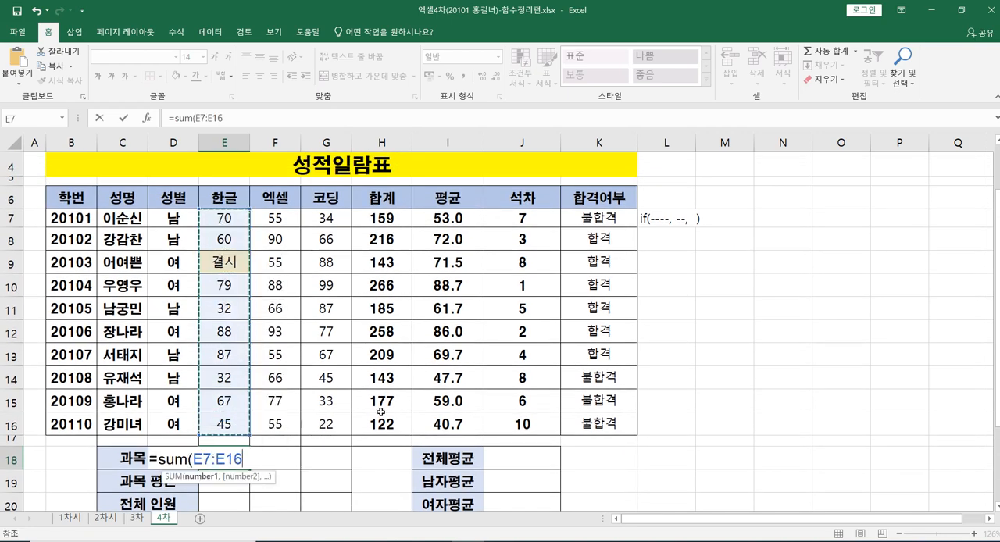
pyautogui.write(')')
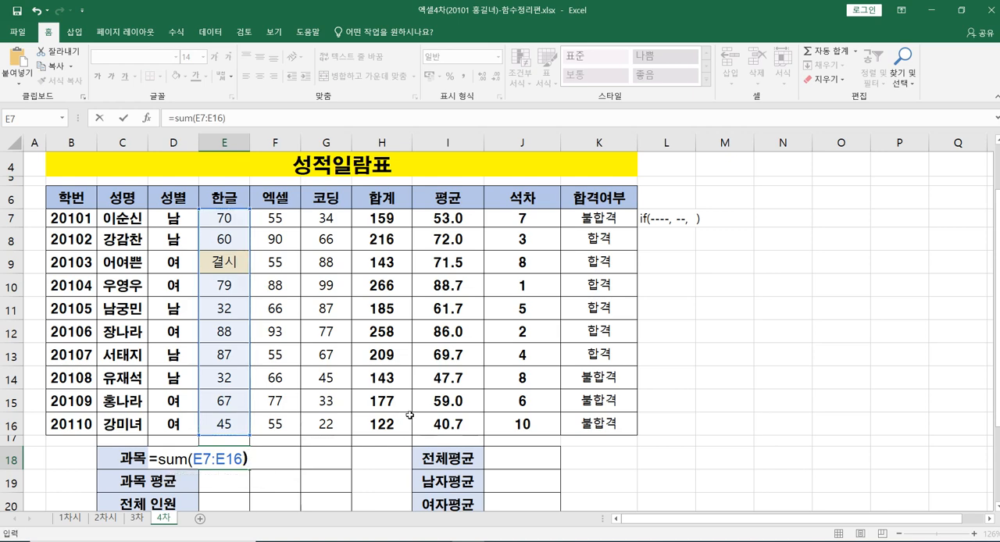
pyautogui.press('Return')
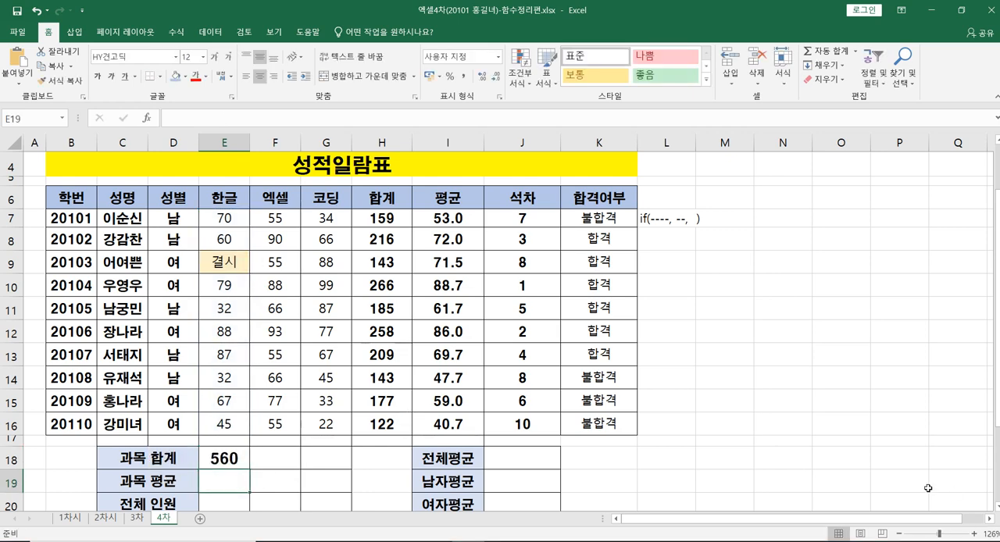
# Step: Fill the SUM formula from E18 across to G18 and check the cell ranges in the copied formulas
pyautogui.click(228, 462)
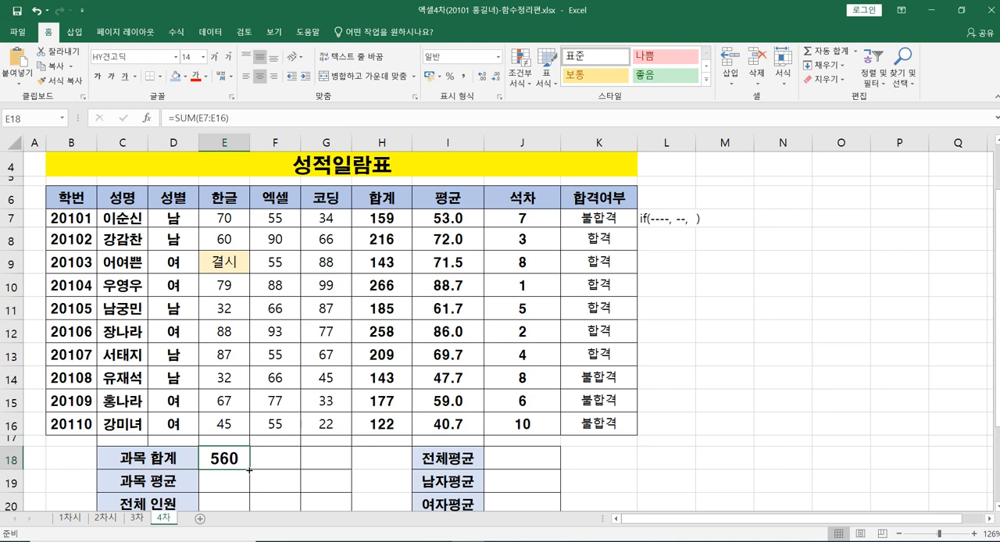
pyautogui.moveTo(250, 470); pyautogui.dragTo(334, 458)
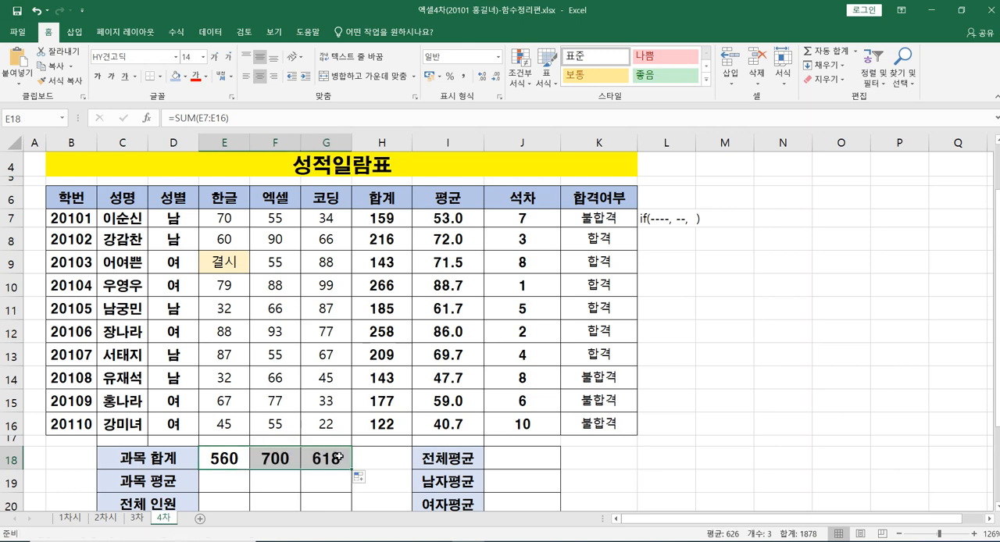
pyautogui.click(276, 462)
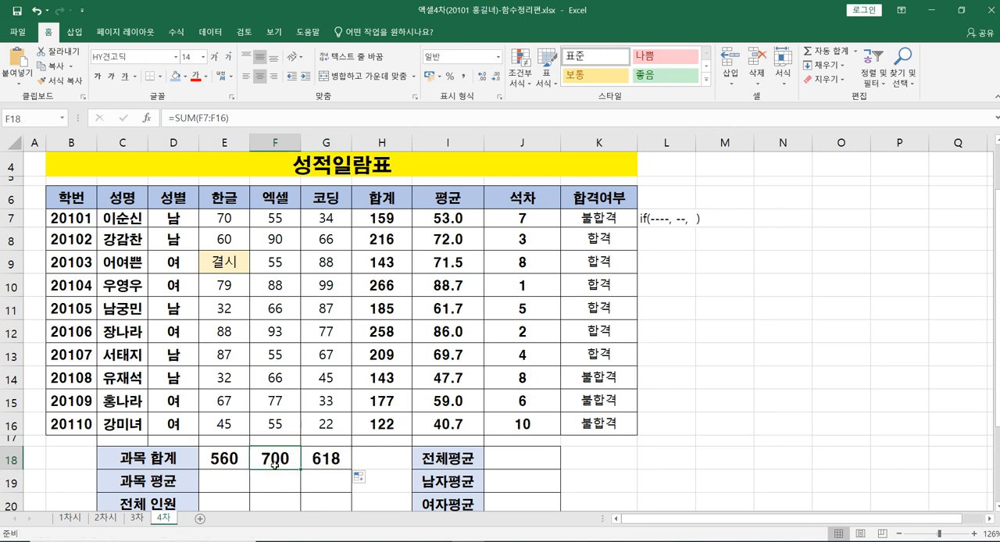
pyautogui.click(231, 459)
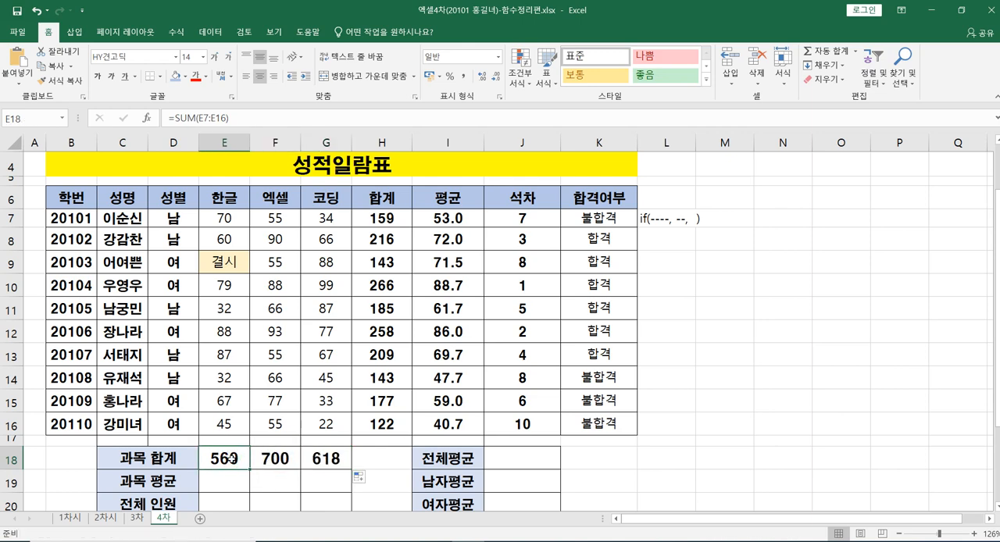
pyautogui.click(275, 458)
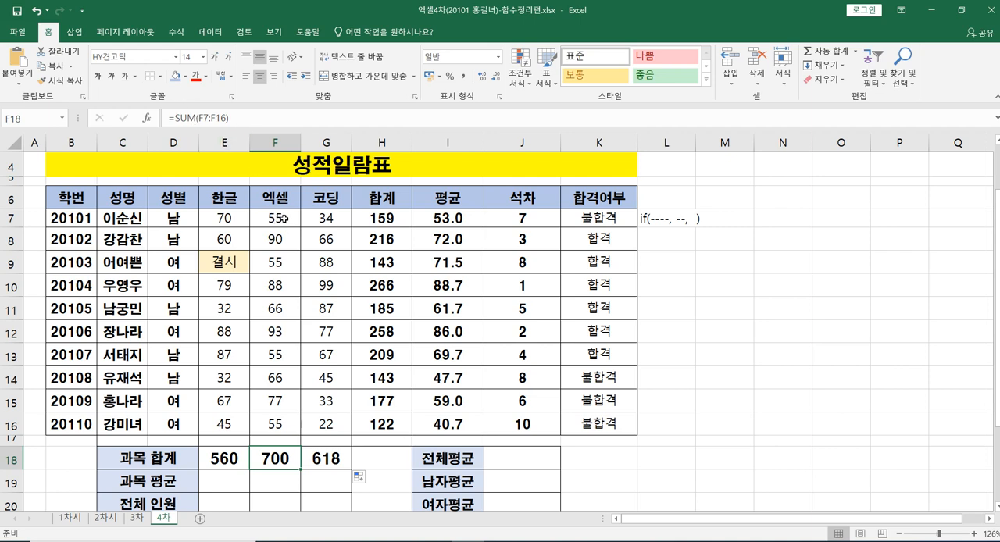
pyautogui.click(319, 458)
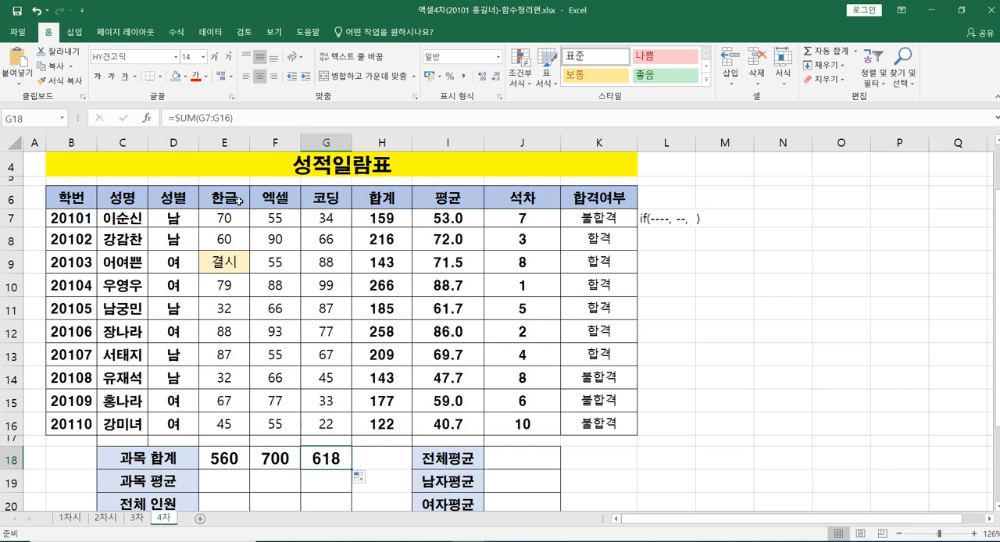
pyautogui.click(224, 457)
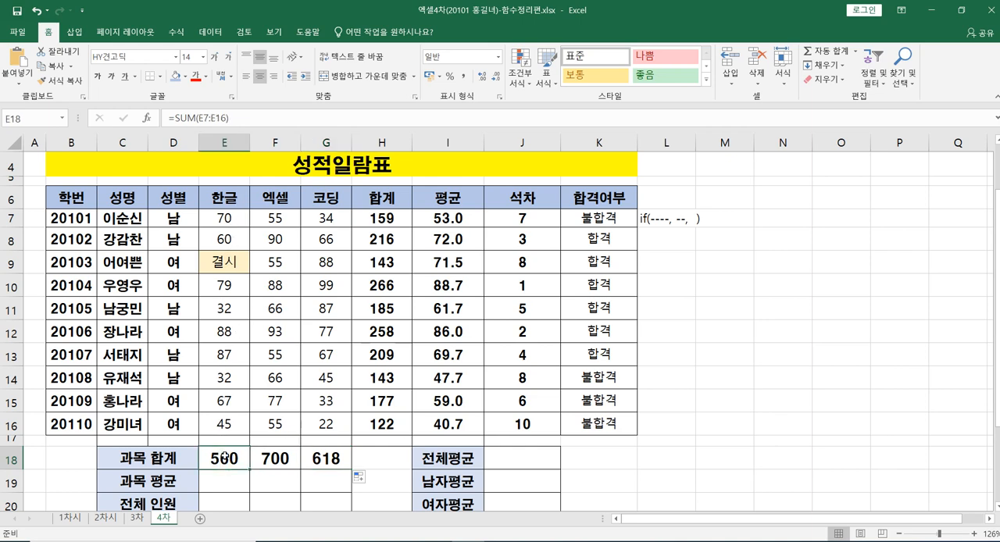
pyautogui.click(273, 460)
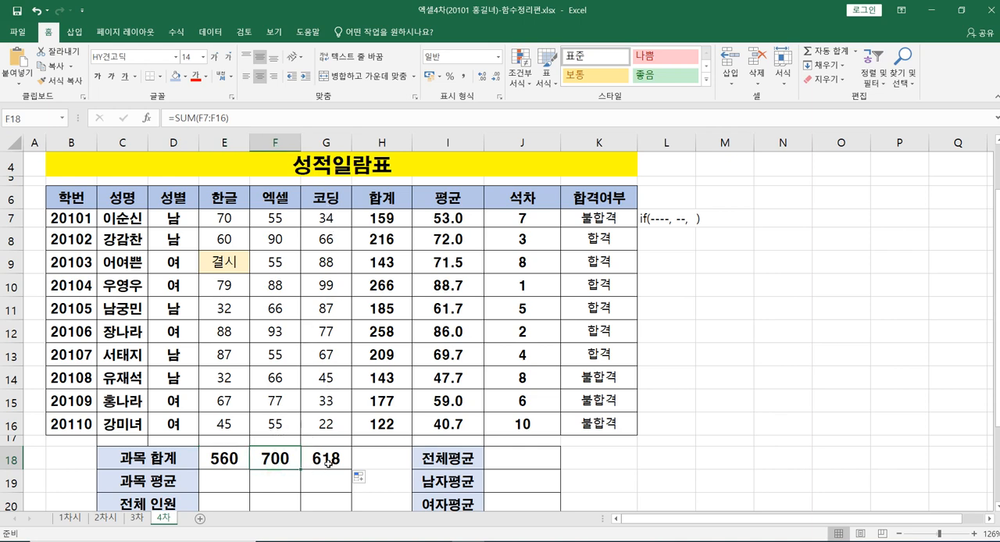
pyautogui.scroll(-1, 324, 473)
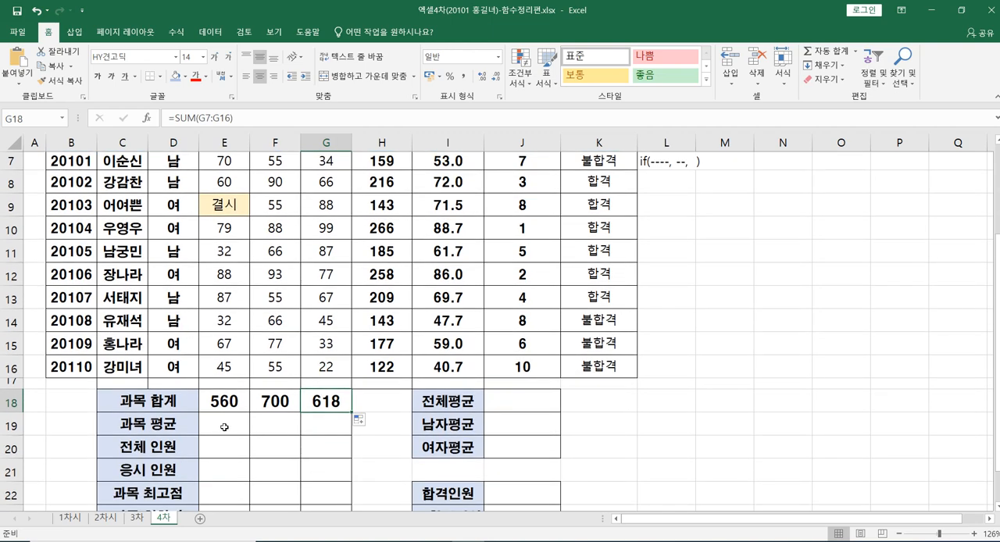
# Step: Enter an AVERAGE formula over E7:E16 in E19 for the 한글 subject average
pyautogui.click(223, 425)
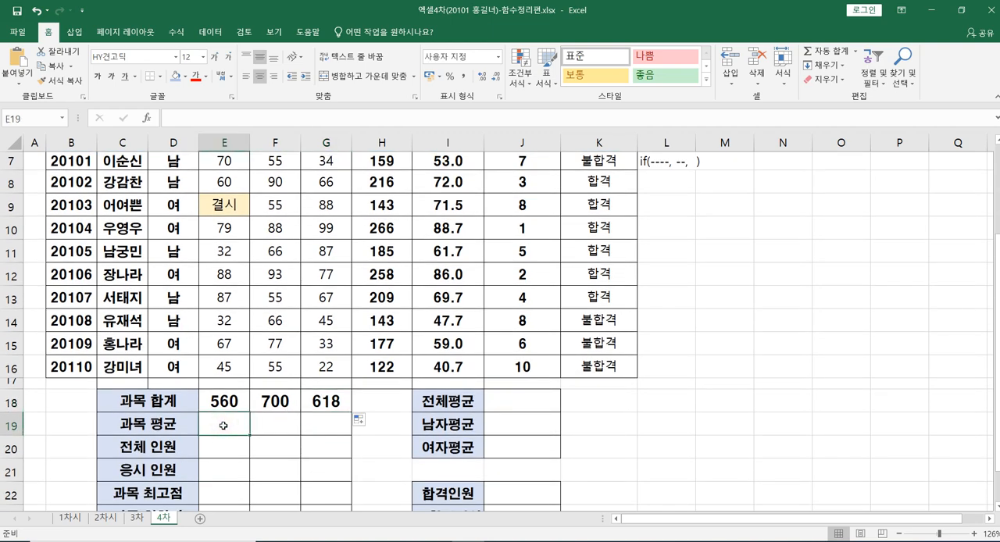
pyautogui.write('=')
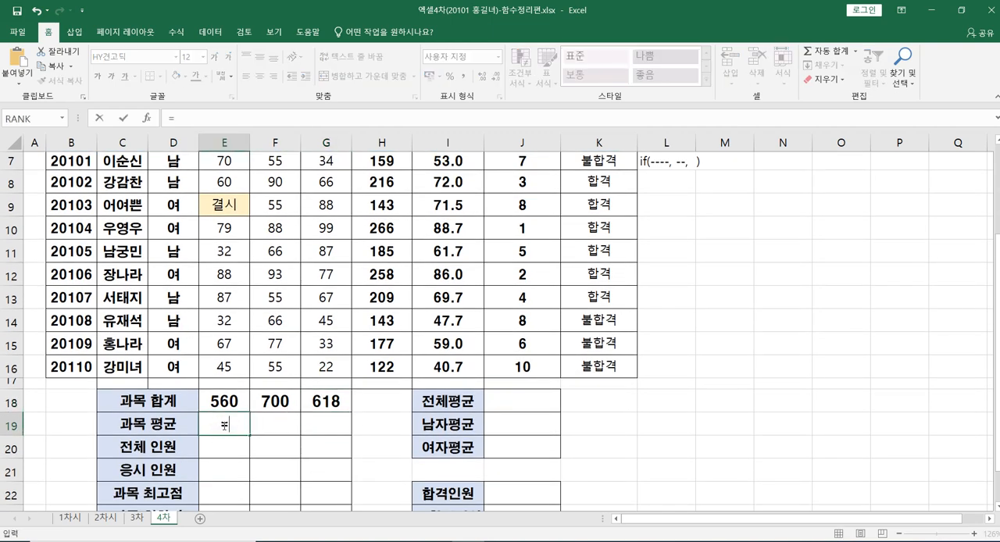
pyautogui.write('aver')
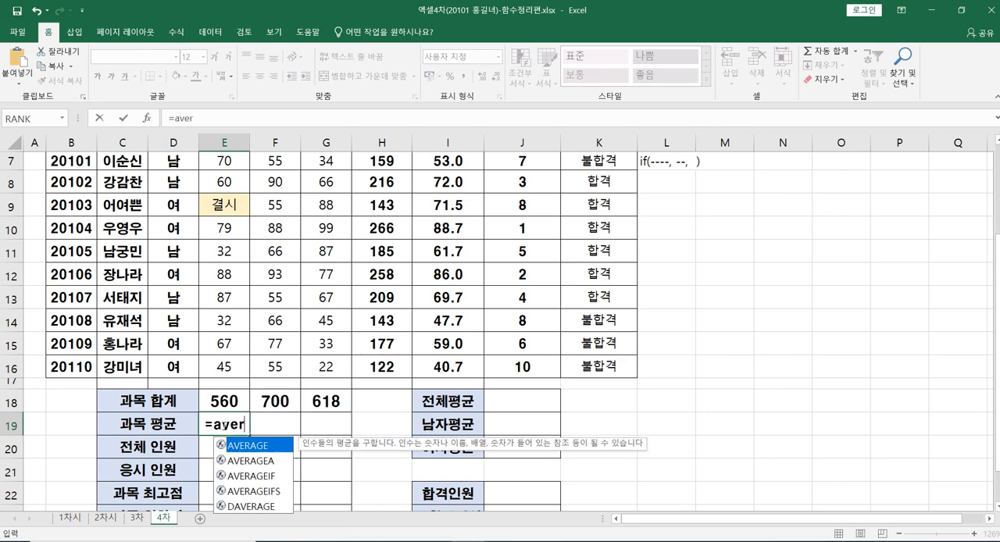
pyautogui.write('age')
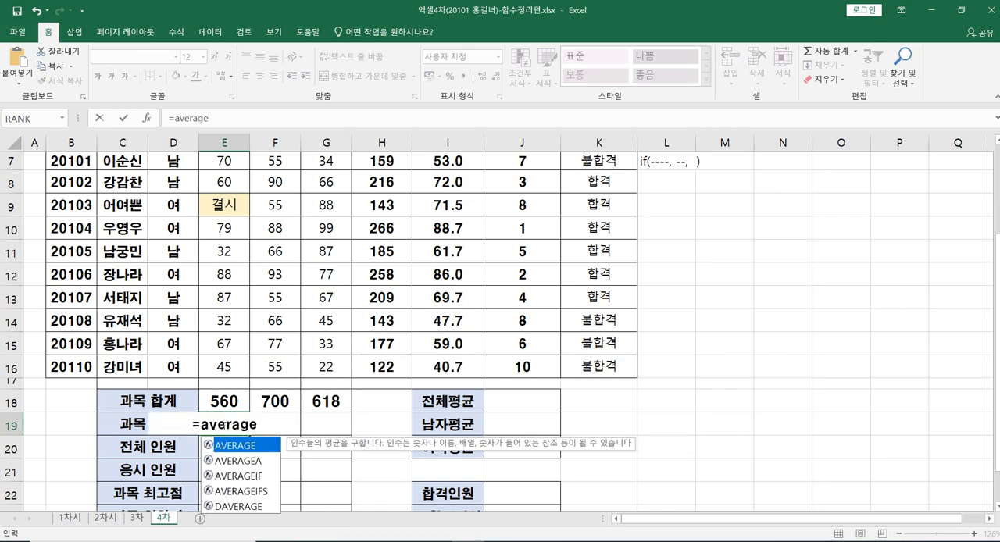
pyautogui.write('(')
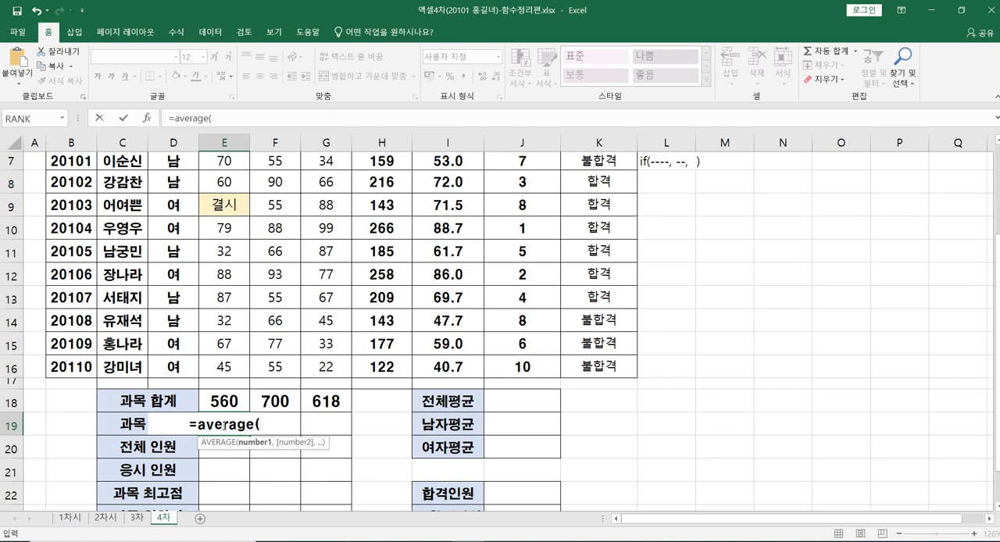
pyautogui.scroll(1, 225, 219)
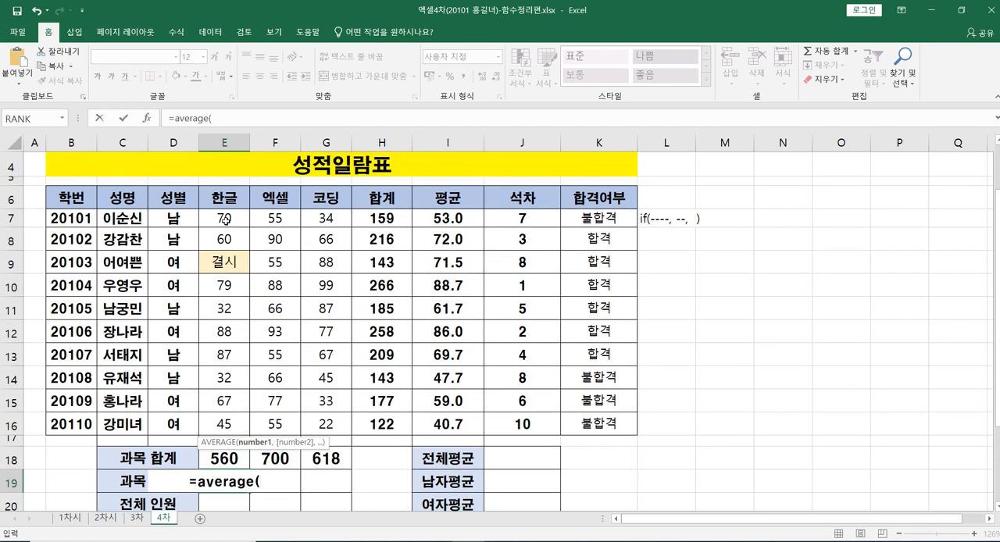
pyautogui.moveTo(225, 219); pyautogui.dragTo(224, 426)
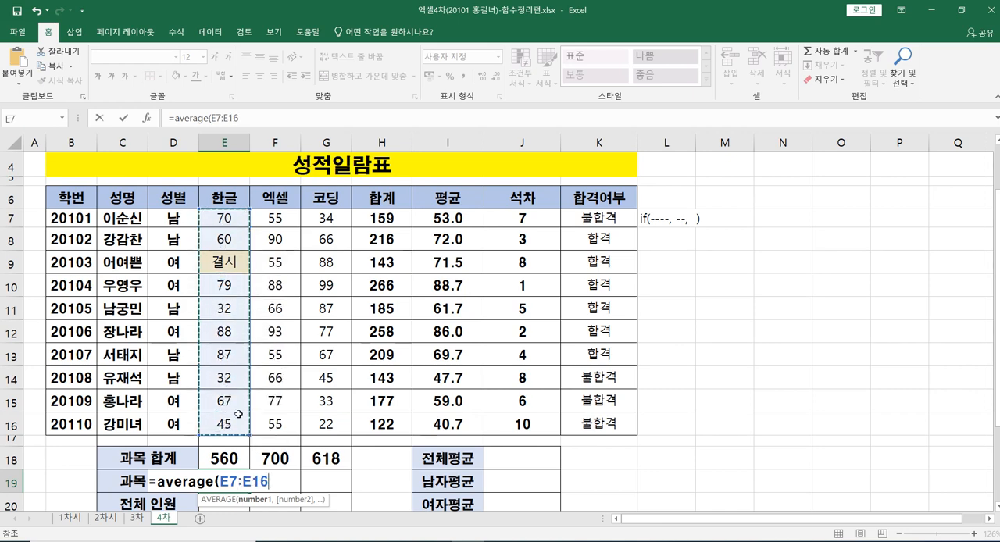
pyautogui.write(')')
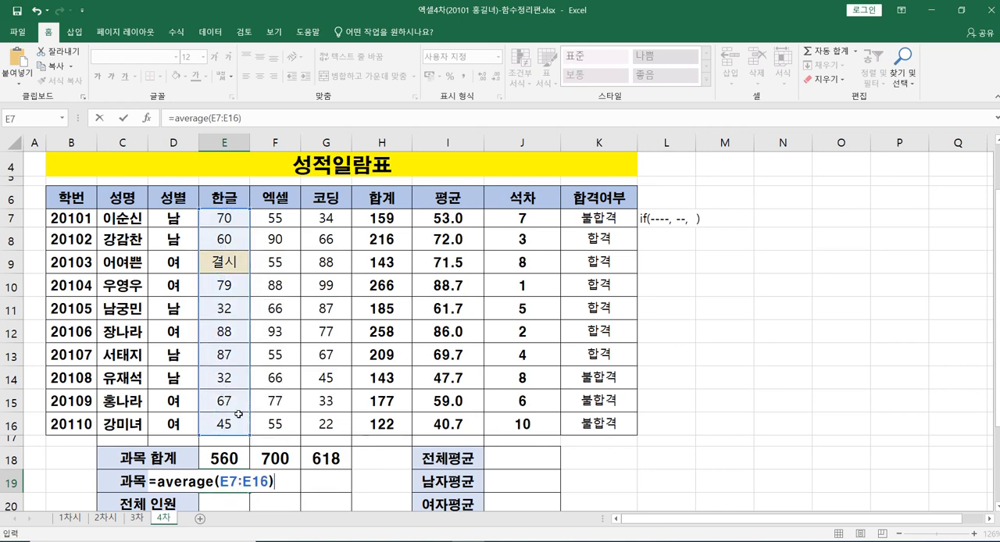
pyautogui.press('Return')
# Step: Fill the AVERAGE formula from E19 across to G19 for the 엑셀 and 코딩 subject averages
pyautogui.click(238, 455)
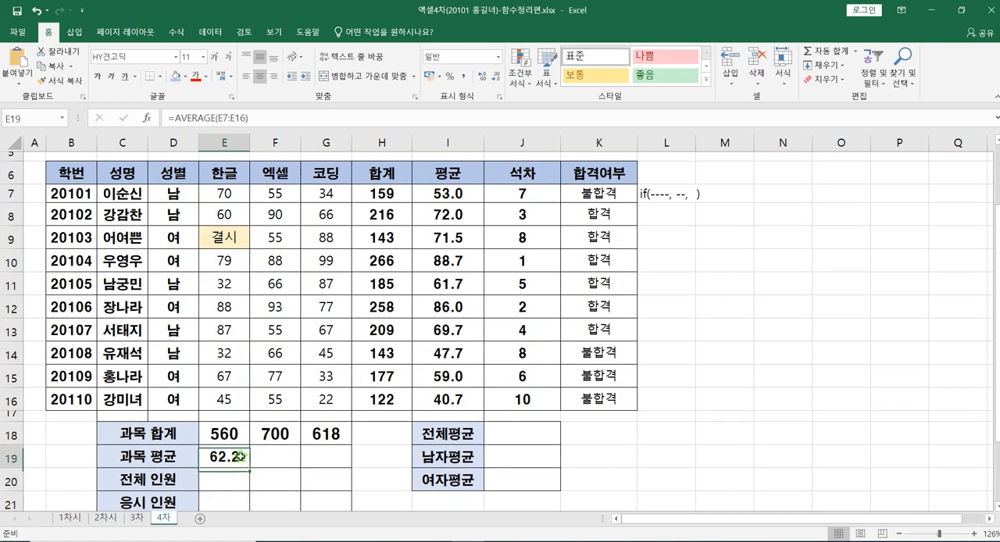
pyautogui.moveTo(250, 466); pyautogui.dragTo(333, 464)
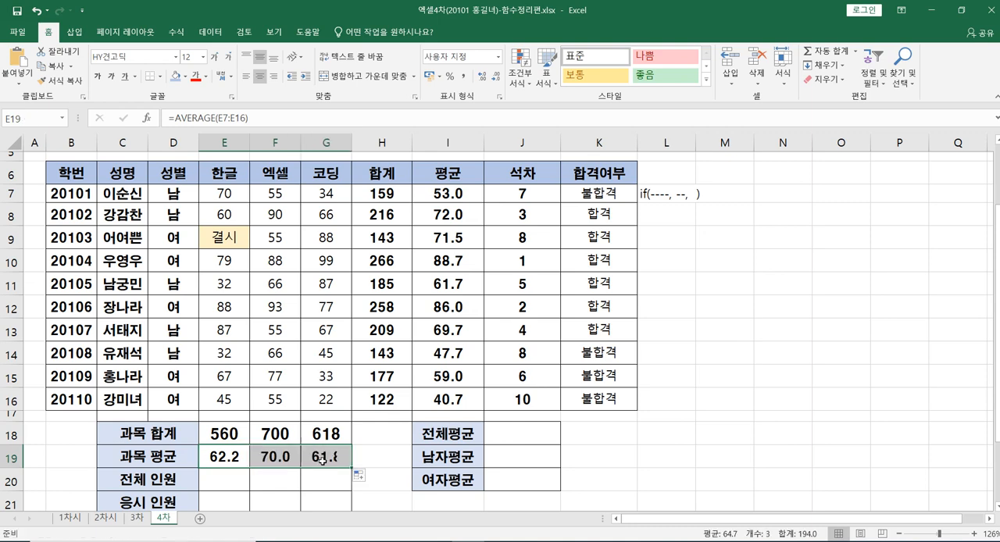
pyautogui.click(231, 462)
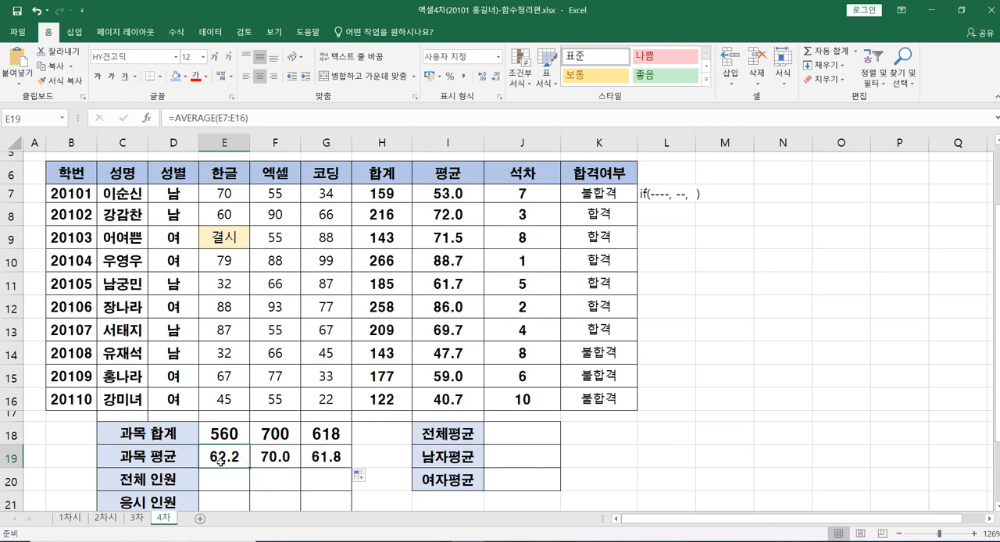
# Step: Try showing the subject averages in E19:G19 with two decimal places, and return them to one decimal place
pyautogui.moveTo(219, 460); pyautogui.dragTo(320, 460)
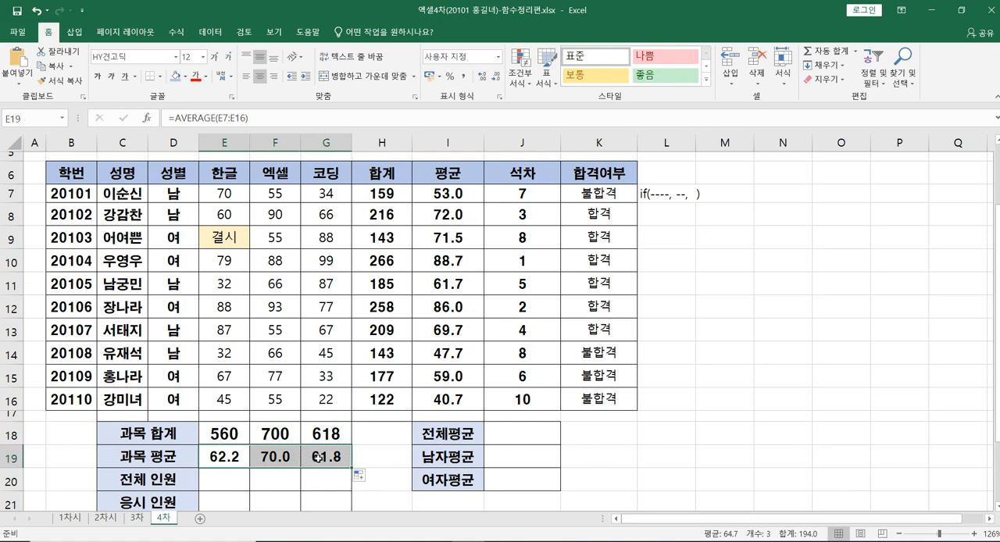
pyautogui.click(482, 78)
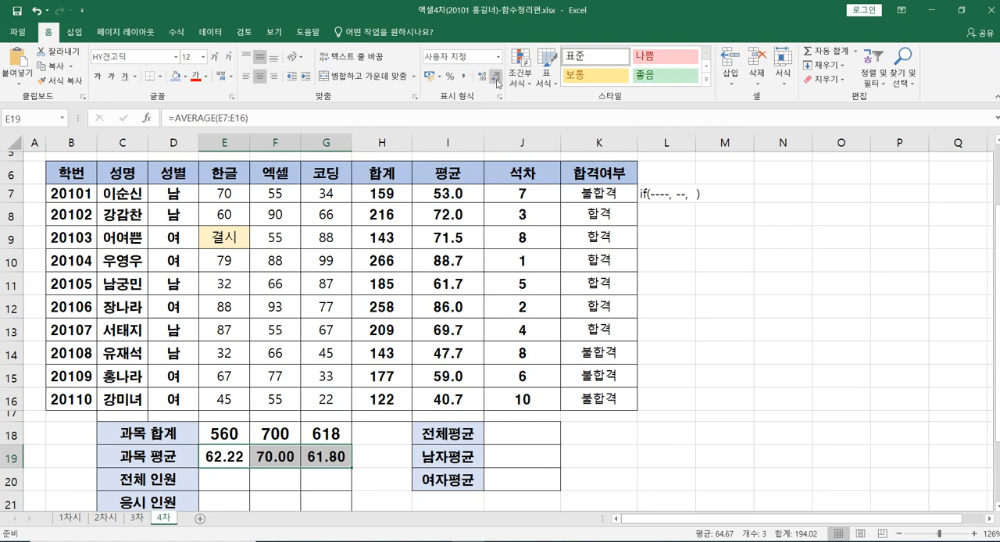
pyautogui.click(497, 83)
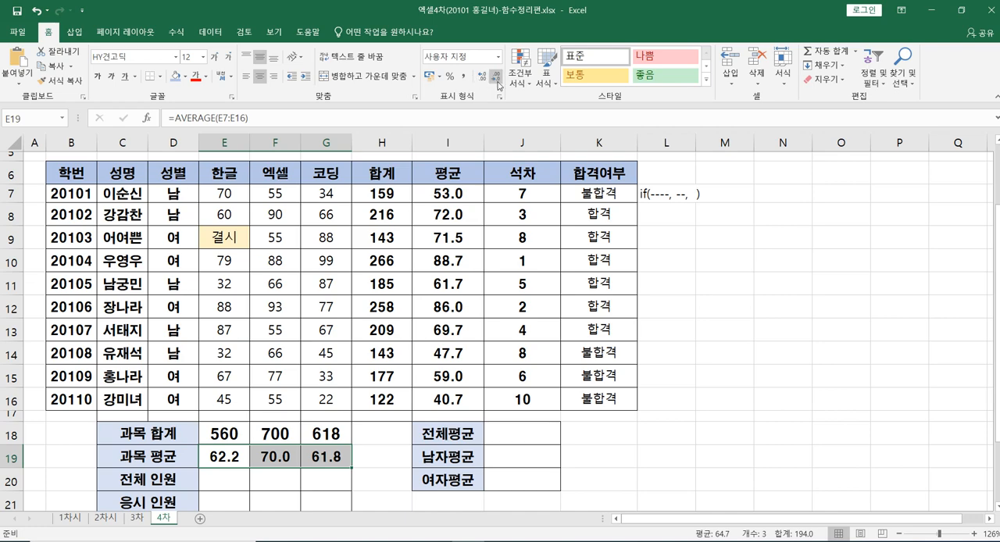
# Step: Examine the 성명 column from C7 to C16 as the range of students to count for 전체 인원 in E20
pyautogui.scroll(-1, 328, 405)
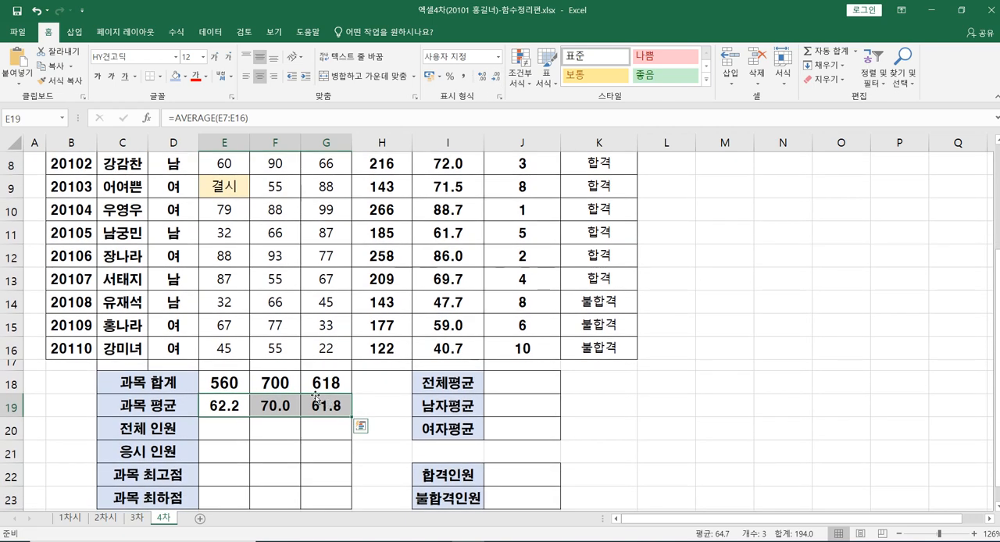
pyautogui.click(218, 430)
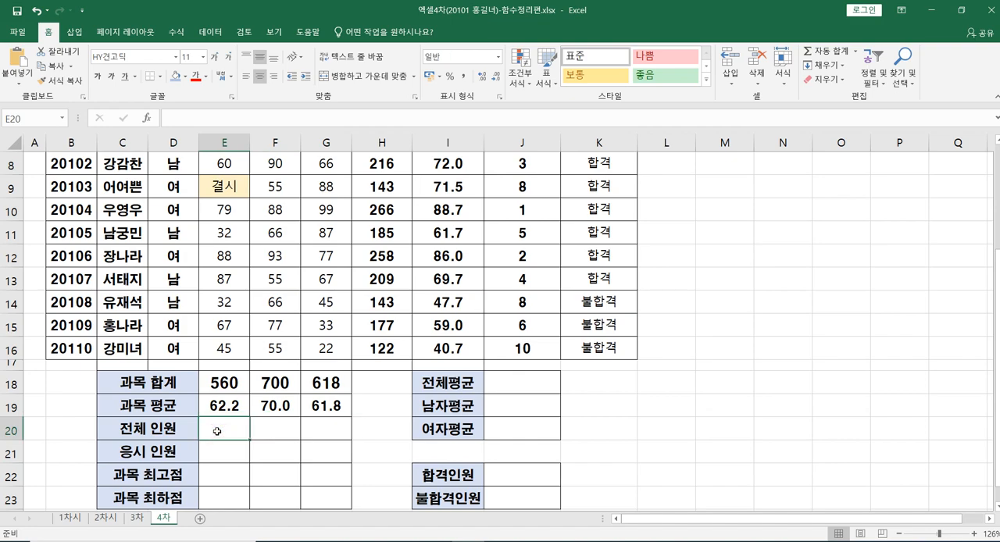
pyautogui.scroll(1, 96, 419)
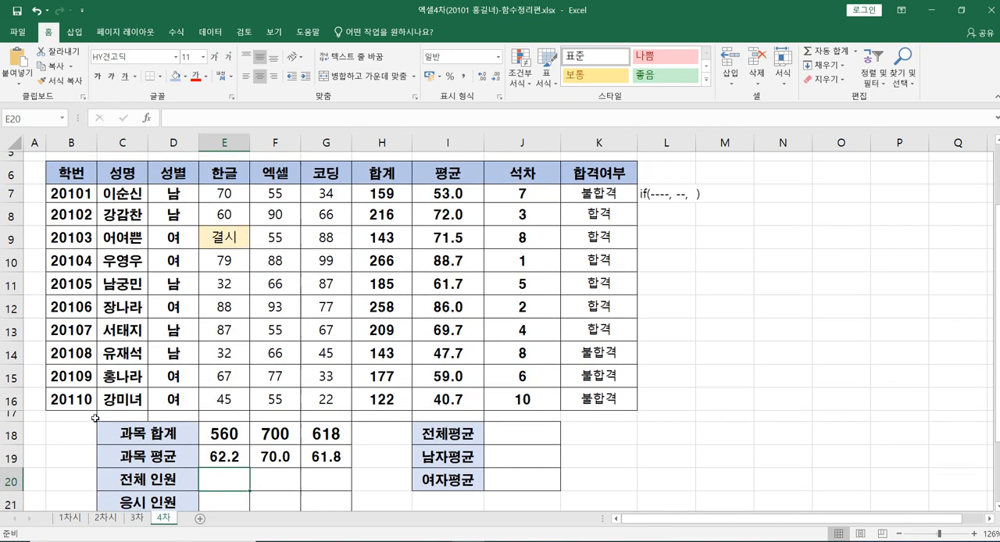
pyautogui.click(112, 196)
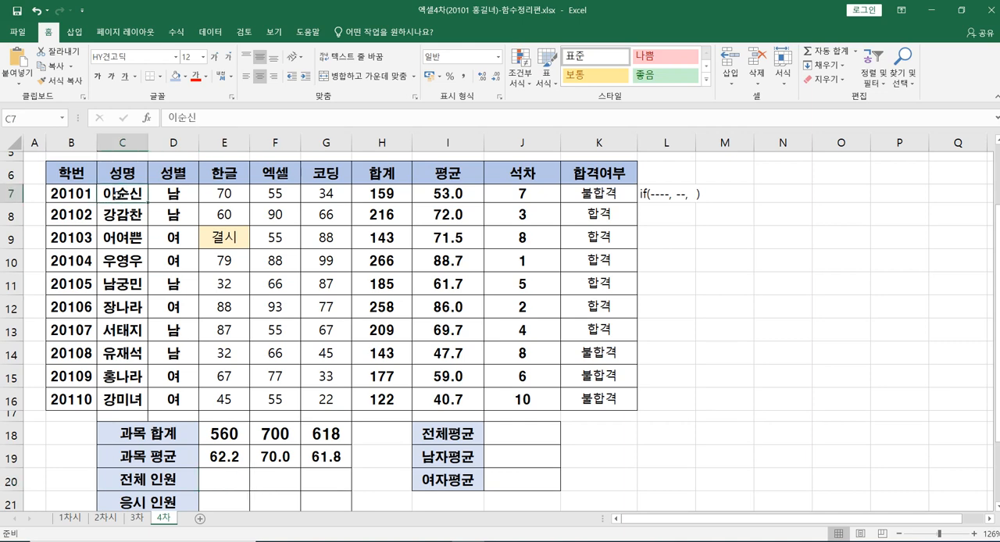
pyautogui.click(121, 401)
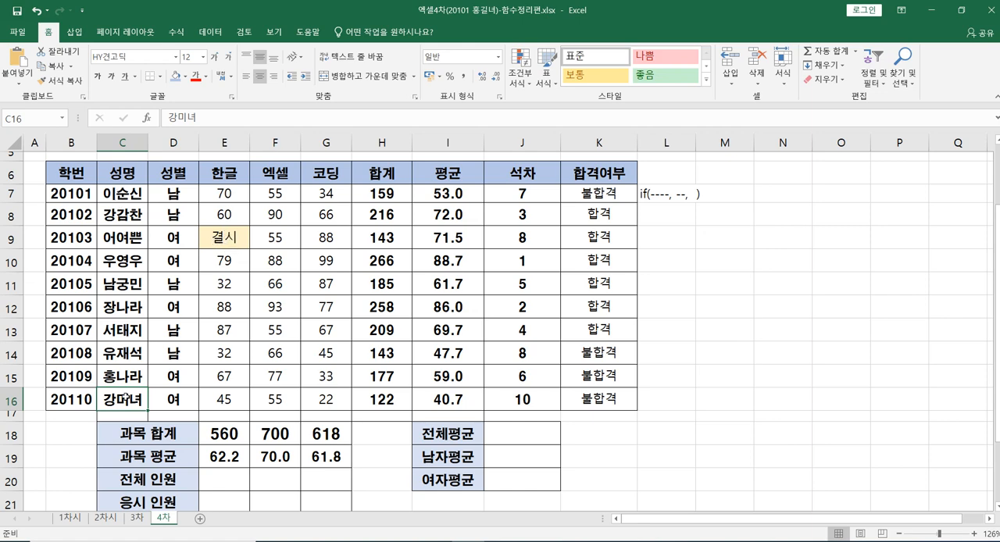
# Step: Enter a COUNTA formula over the names in C7:C16 in E20 for 전체 인원
pyautogui.scroll(-1, 125, 397)
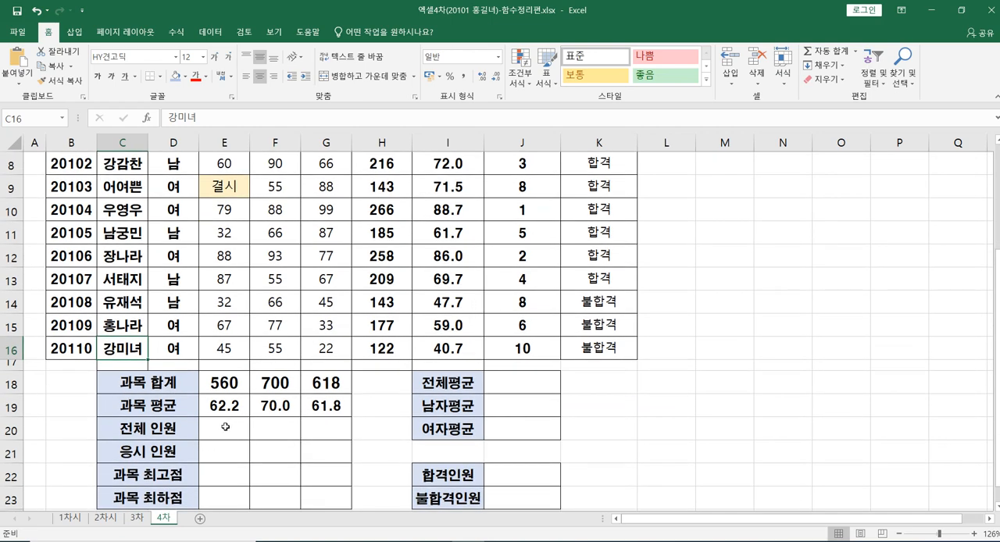
pyautogui.click(225, 428)
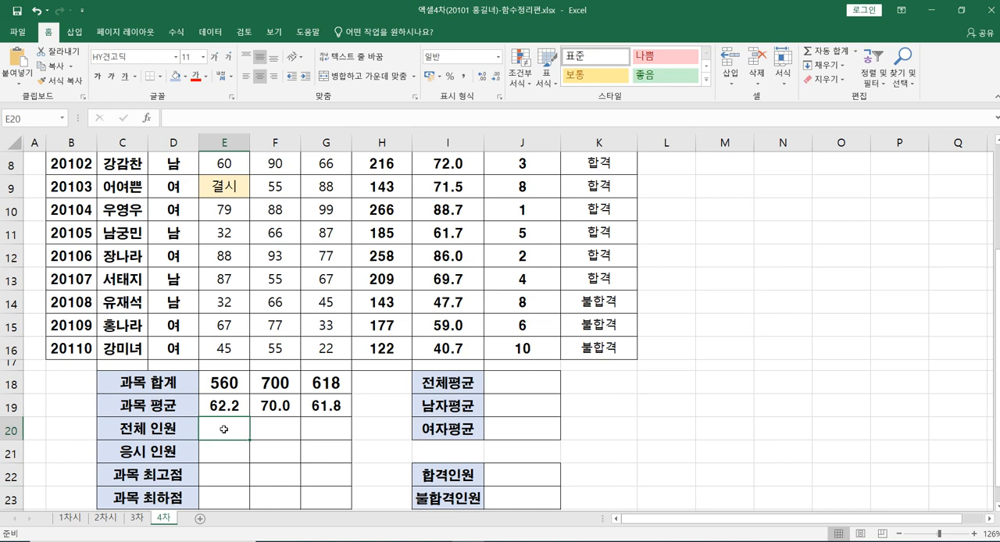
pyautogui.write('=c')
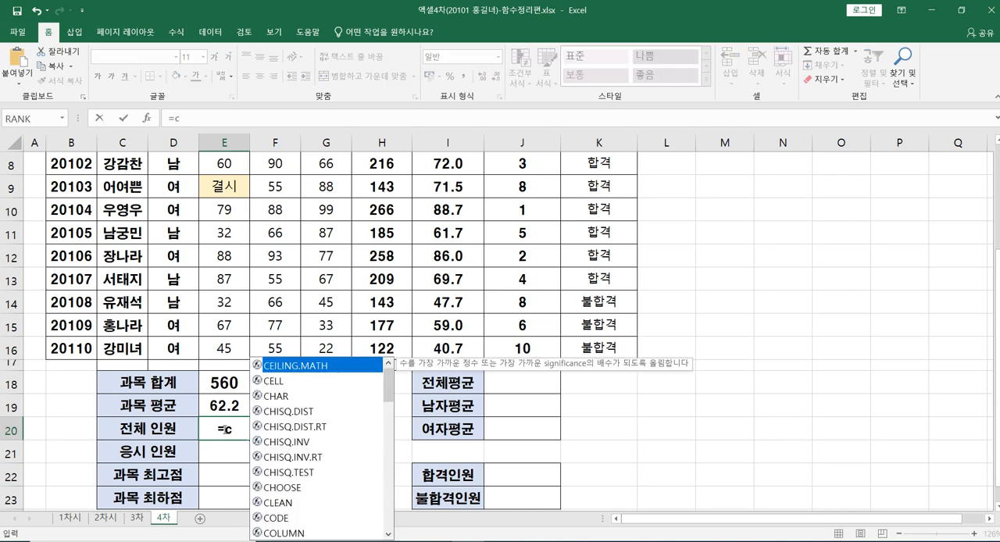
pyautogui.write('o')
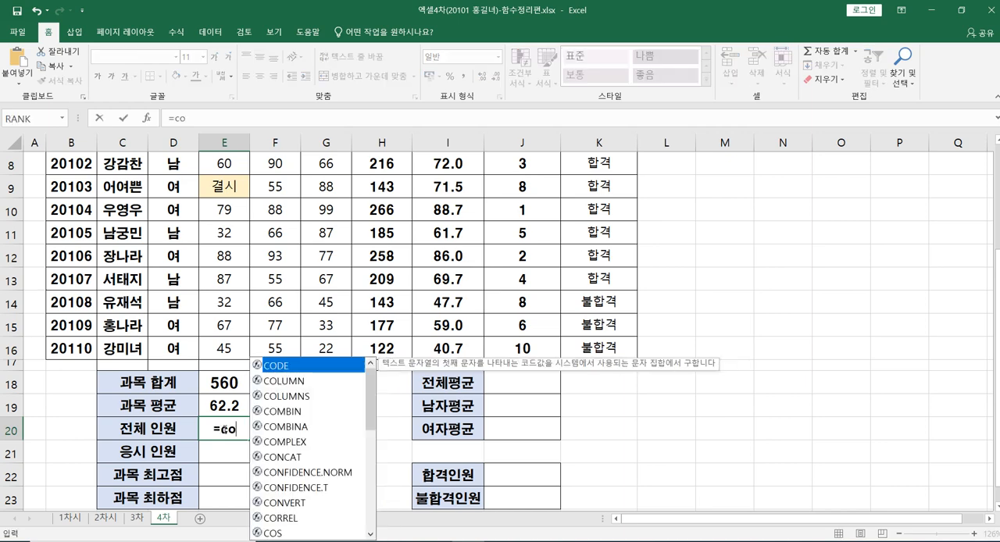
pyautogui.write('un')
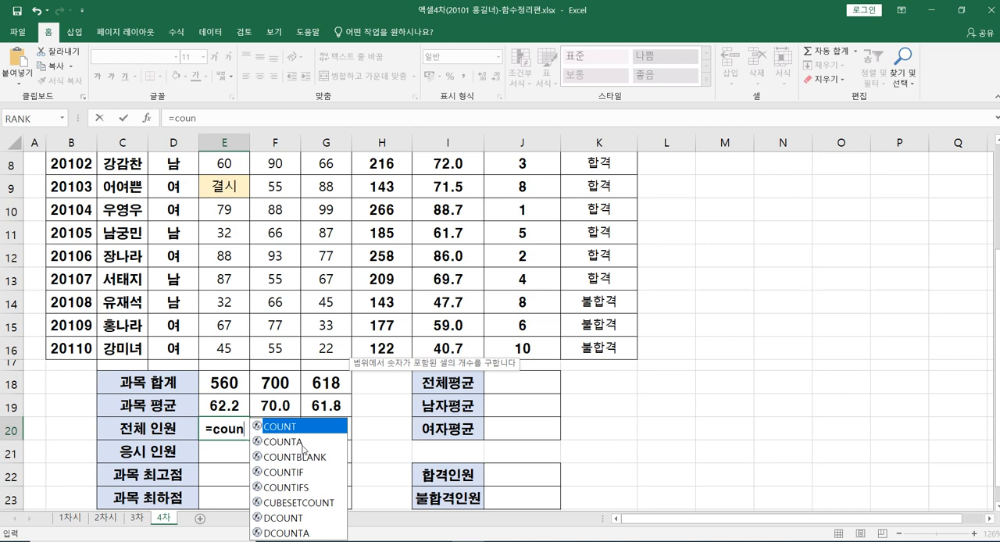
pyautogui.click(296, 444)
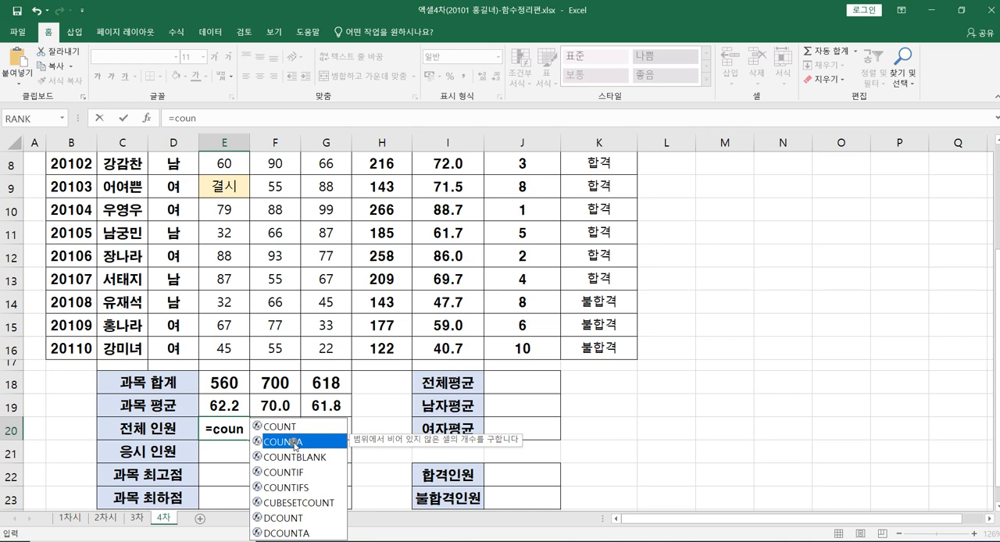
pyautogui.doubleClick(296, 443)
pyautogui.click(275, 452)
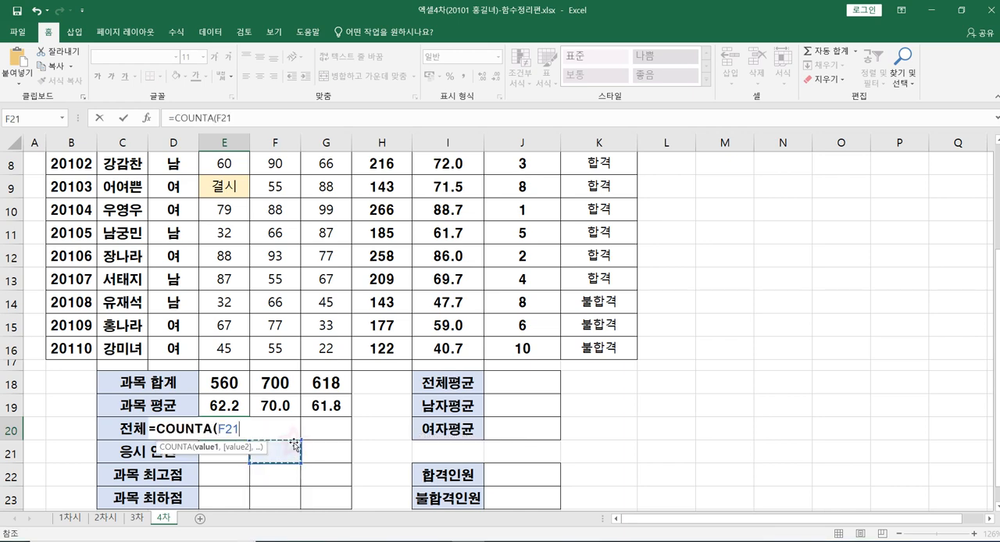
pyautogui.click(241, 427)
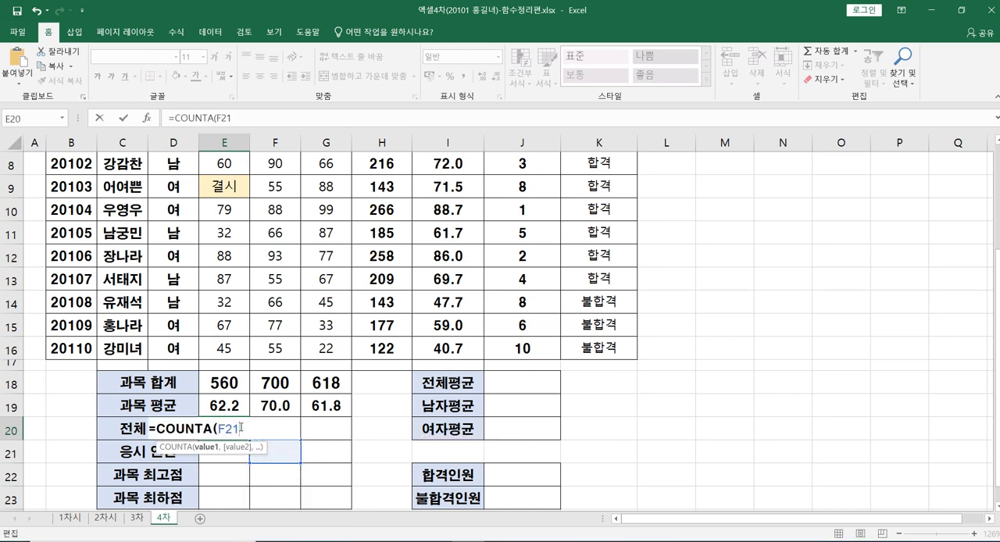
pyautogui.press('BackSpace')
pyautogui.press('BackSpace')
pyautogui.press('BackSpace')
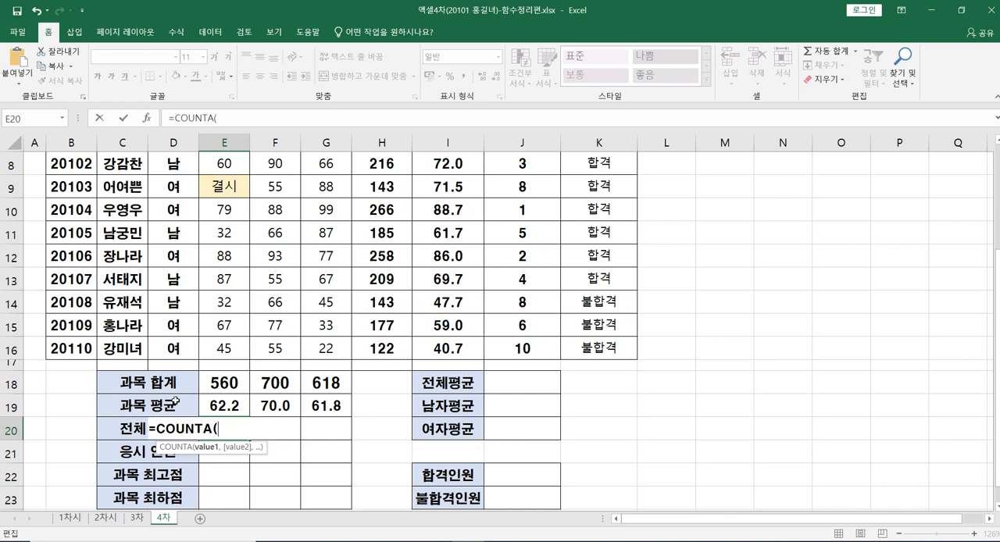
pyautogui.scroll(1, 176, 402)
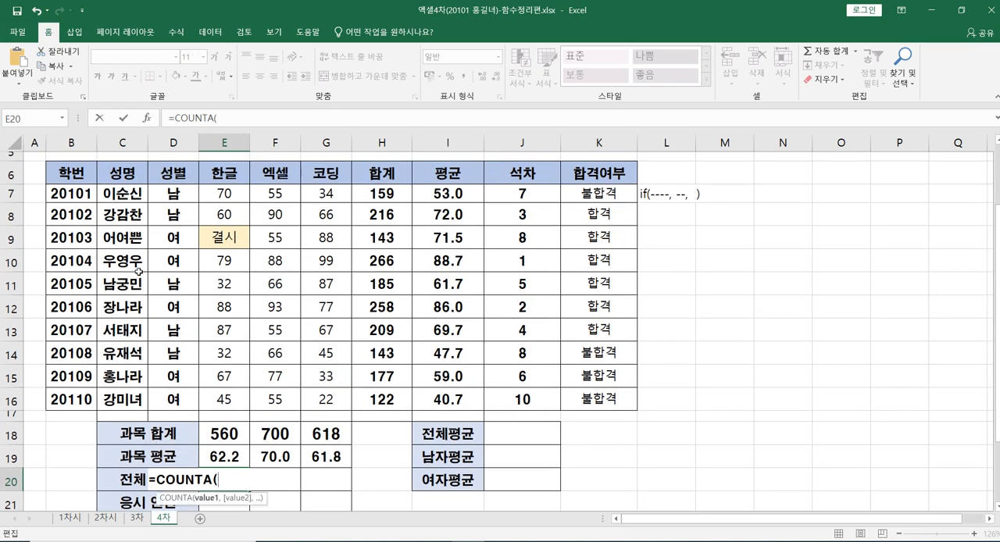
pyautogui.moveTo(115, 192); pyautogui.dragTo(125, 400)
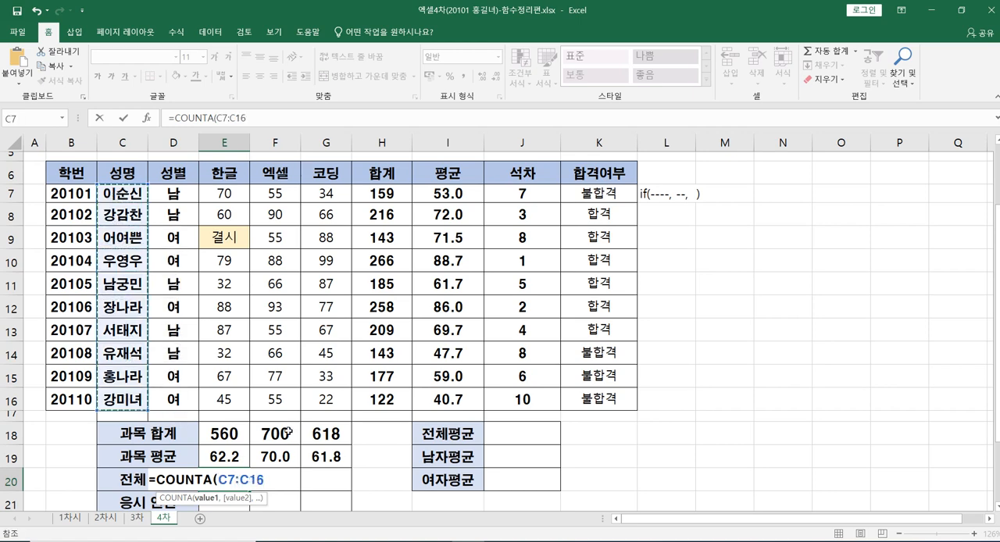
pyautogui.write(')')
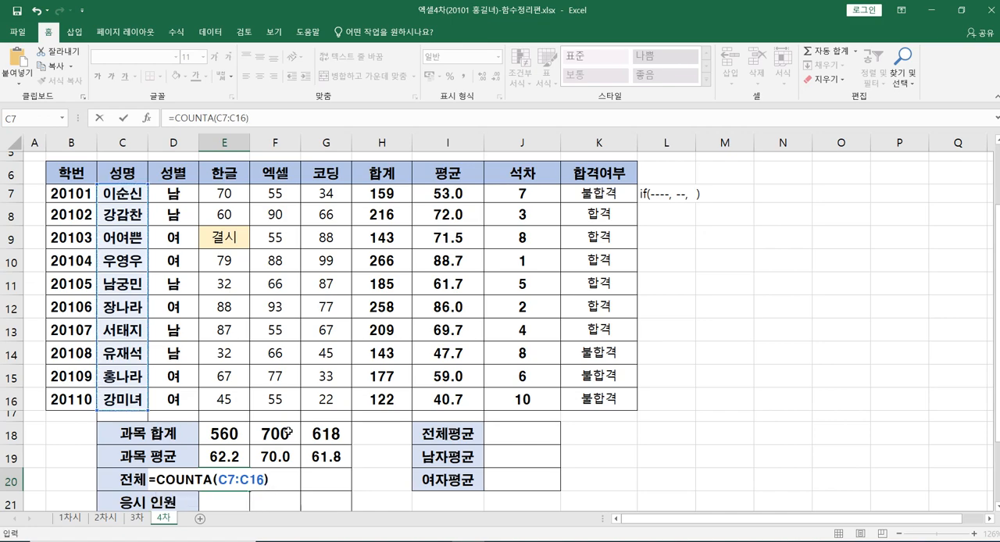
pyautogui.press('Return')
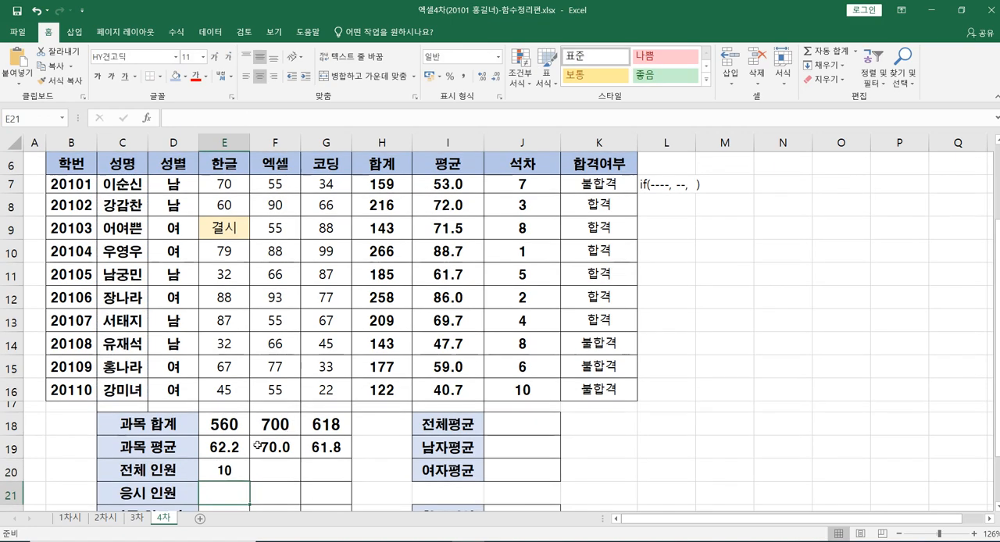
pyautogui.click(221, 473)
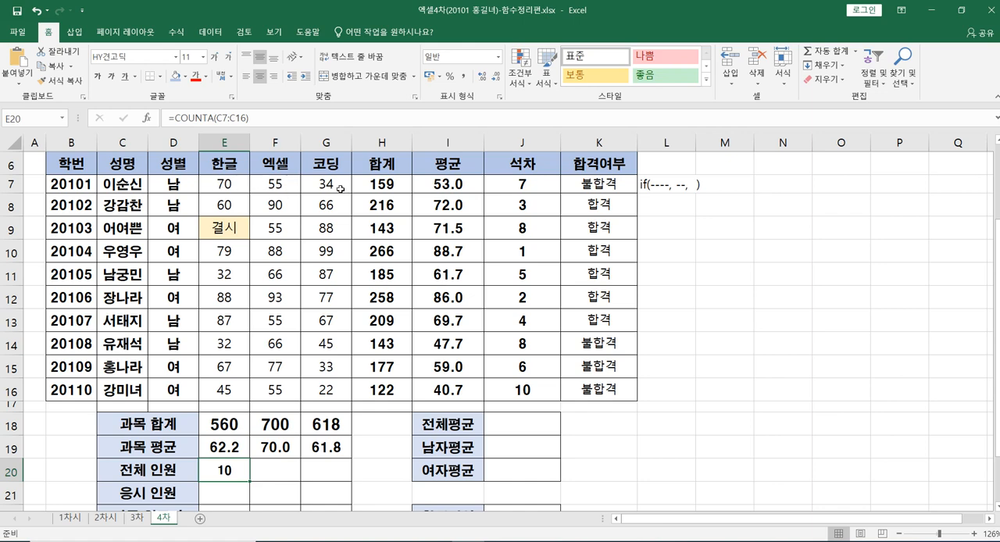
# Step: Enter a COUNT formula over the 한글 scores in E7:E16 in E21 for 응시 인원
pyautogui.click(214, 496)
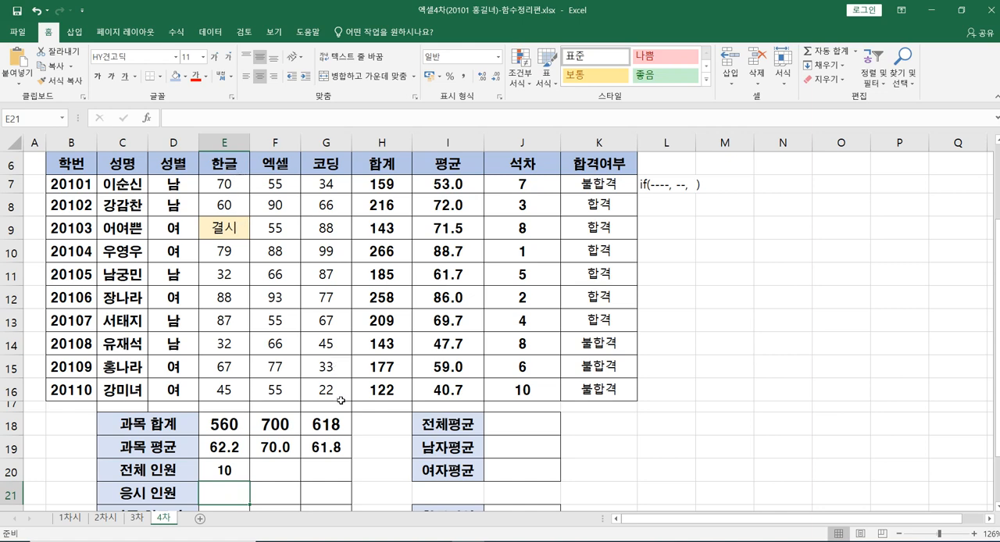
pyautogui.write('=')
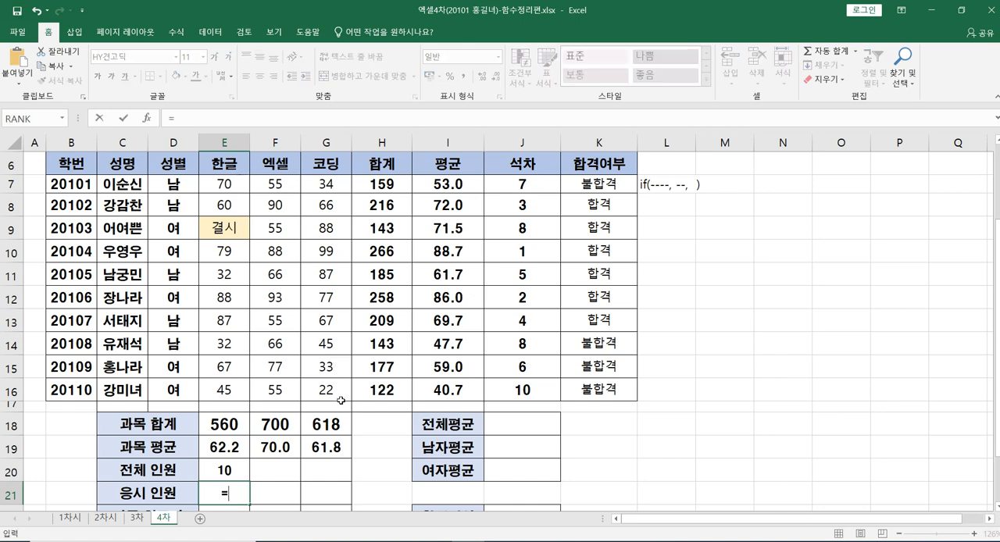
pyautogui.write('coy')
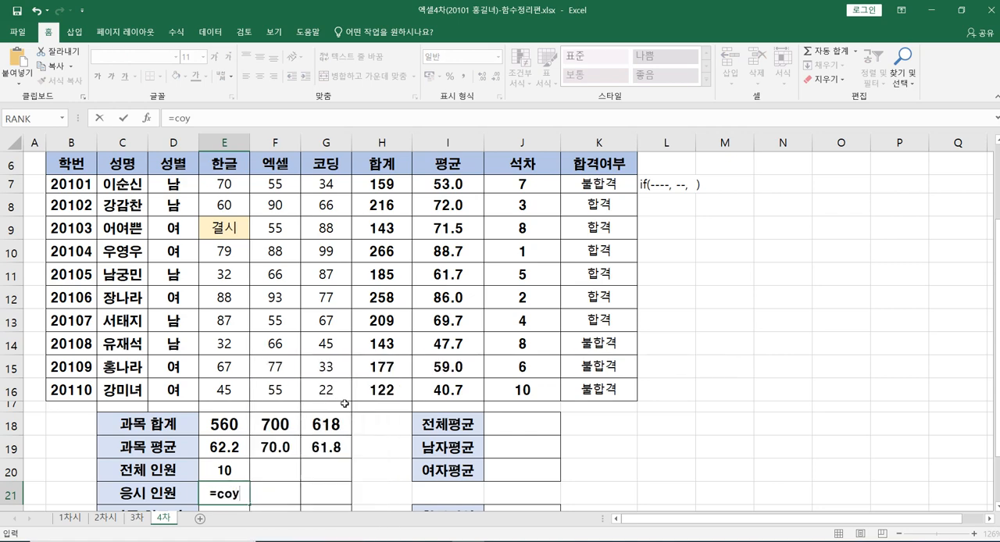
pyautogui.press('BackSpace')
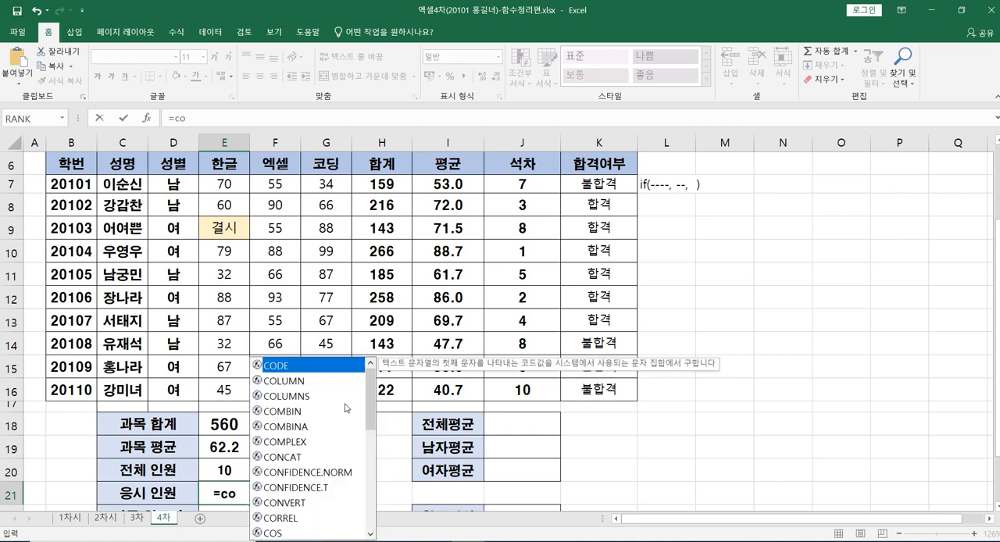
pyautogui.write('unt')
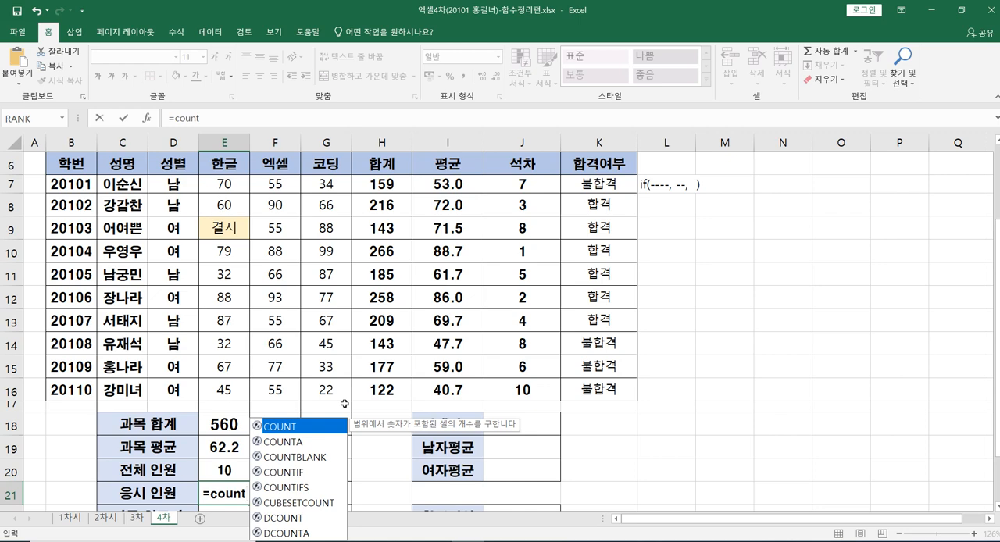
pyautogui.write('(')
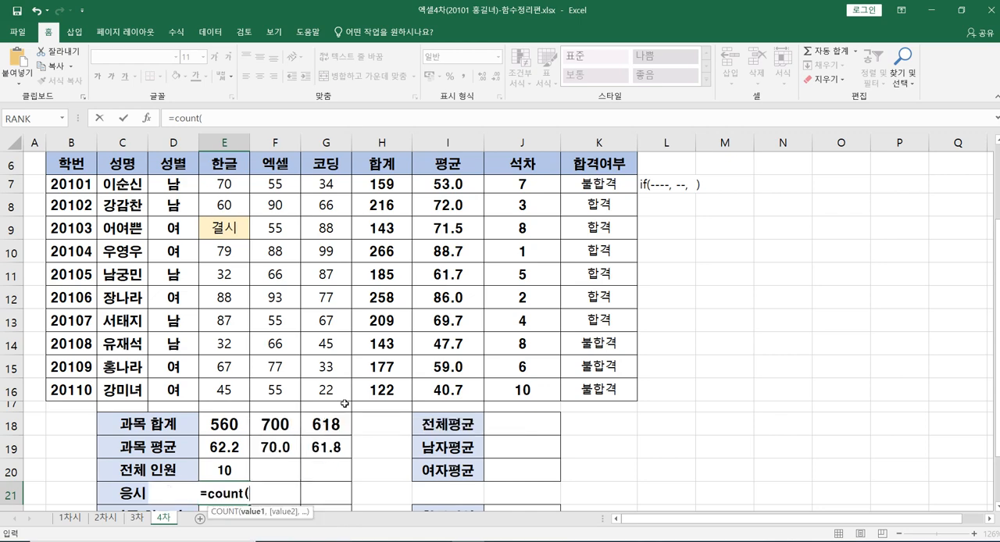
pyautogui.click(223, 184)
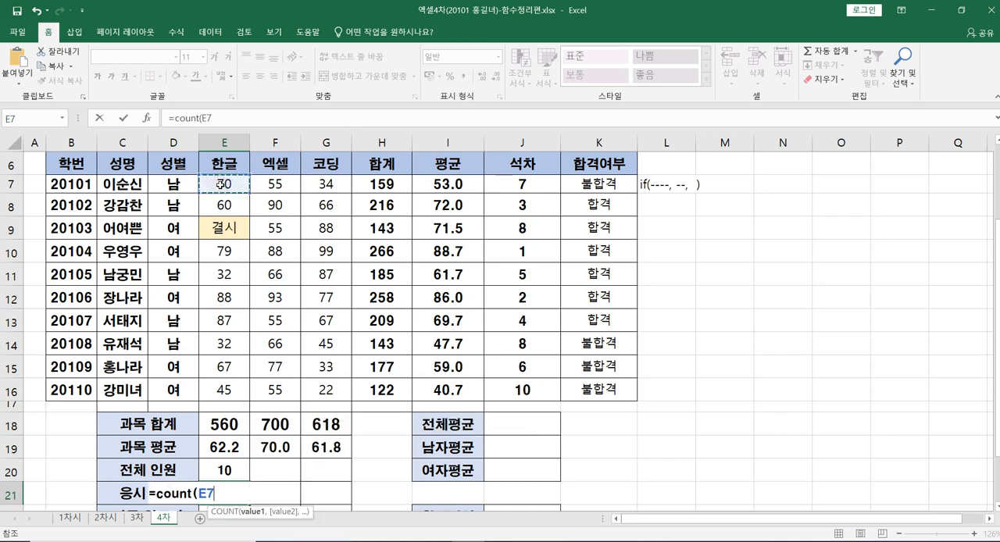
pyautogui.moveTo(223, 184); pyautogui.dragTo(223, 388)
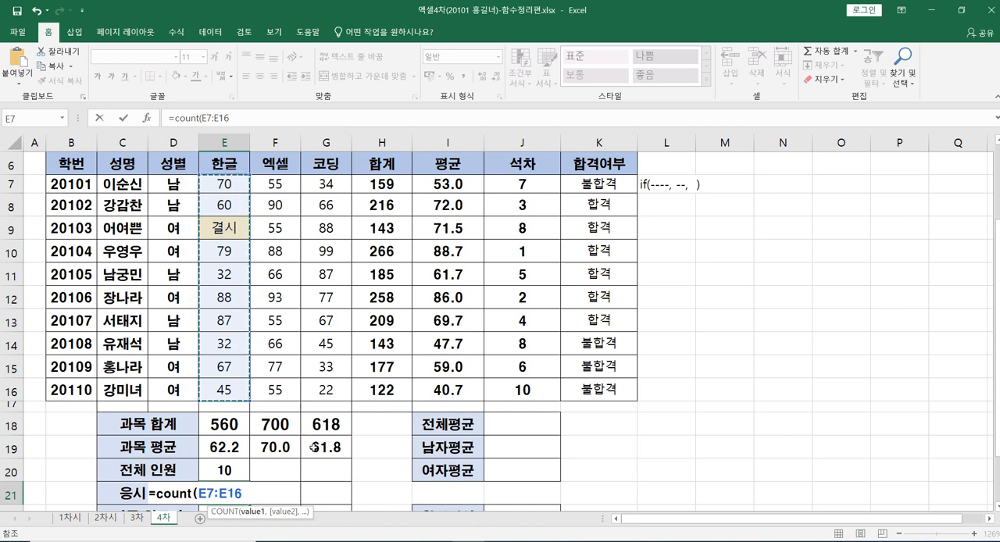
pyautogui.write(')')
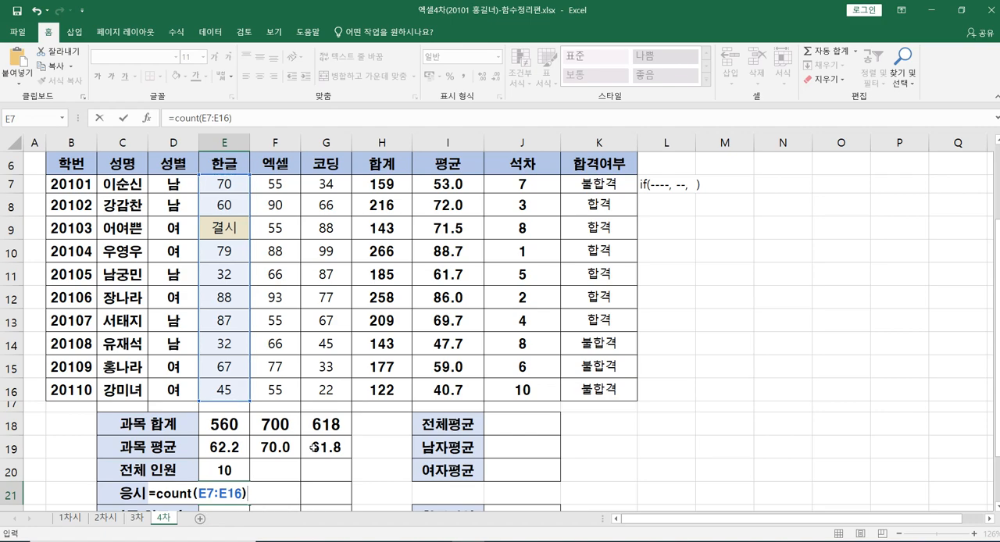
pyautogui.press('Return')
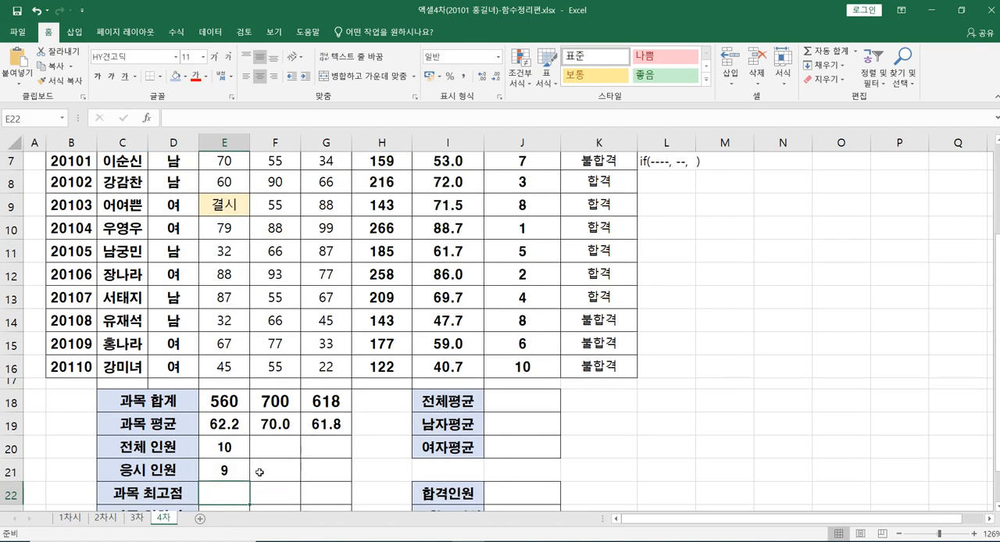
# Step: Fill the COUNT formula from E21 across to G21 for 엑셀 and 코딩, and check the copied formulas
pyautogui.click(223, 475)
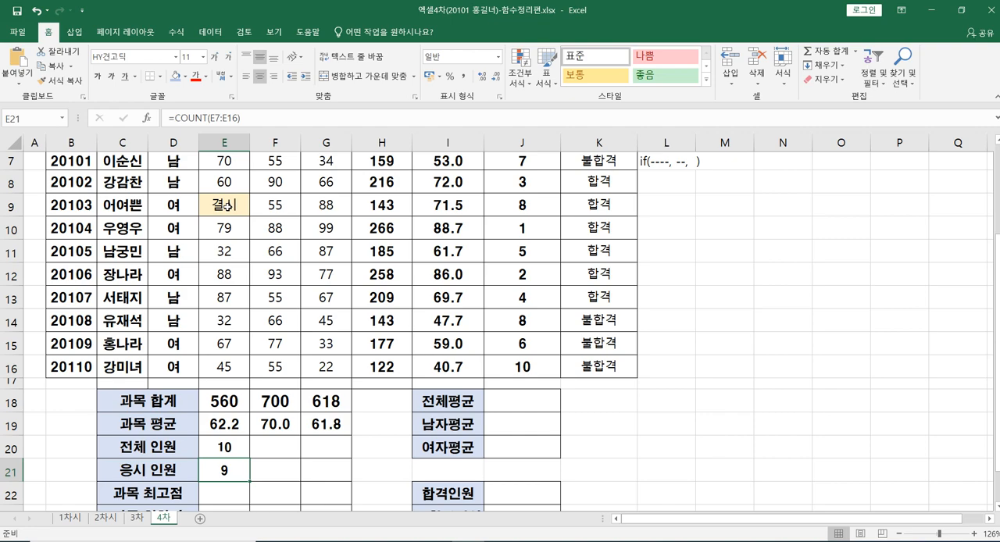
pyautogui.scroll(1, 228, 205)
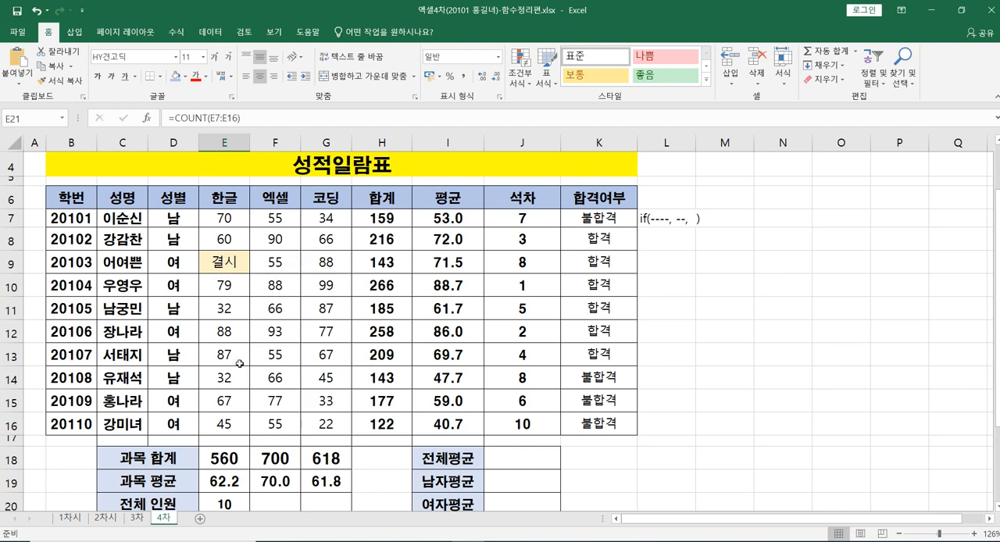
pyautogui.scroll(-1, 244, 388)
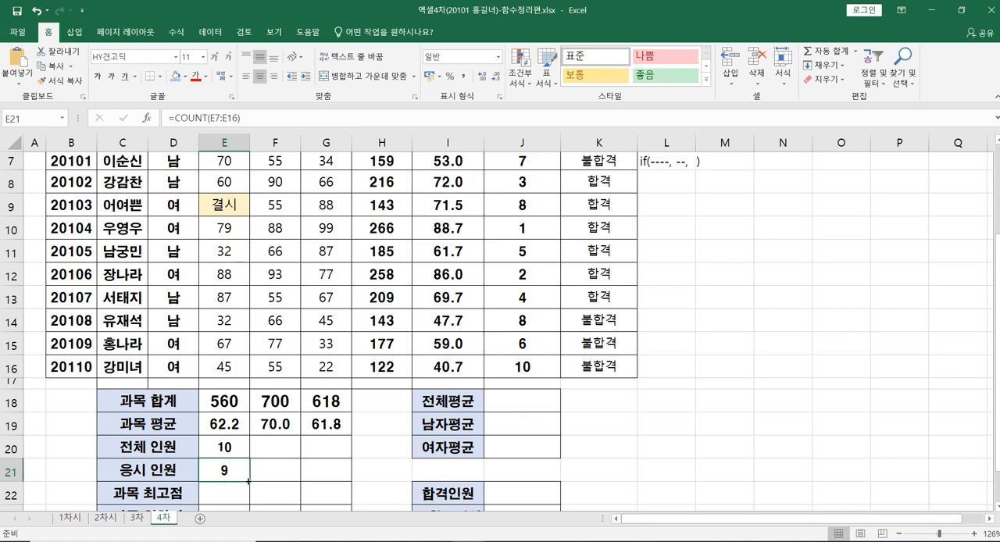
pyautogui.moveTo(249, 482); pyautogui.dragTo(330, 478)
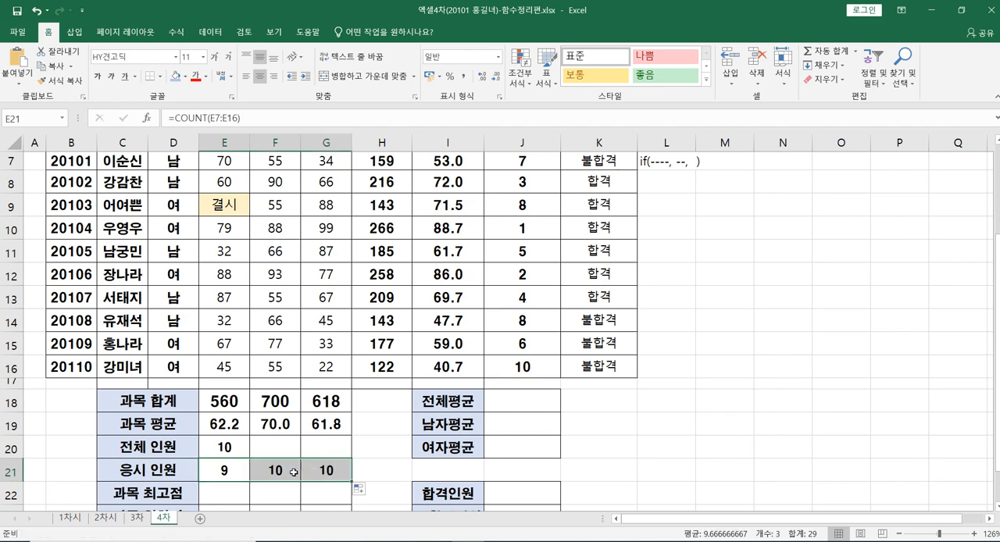
pyautogui.click(275, 472)
pyautogui.scroll(1, 289, 323)
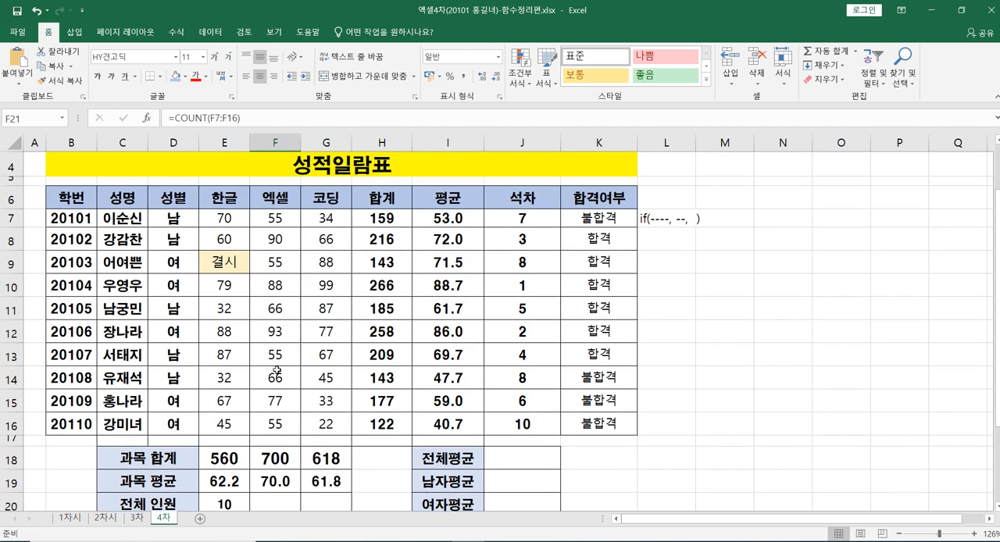
pyautogui.scroll(-1, 276, 371)
pyautogui.click(332, 470)
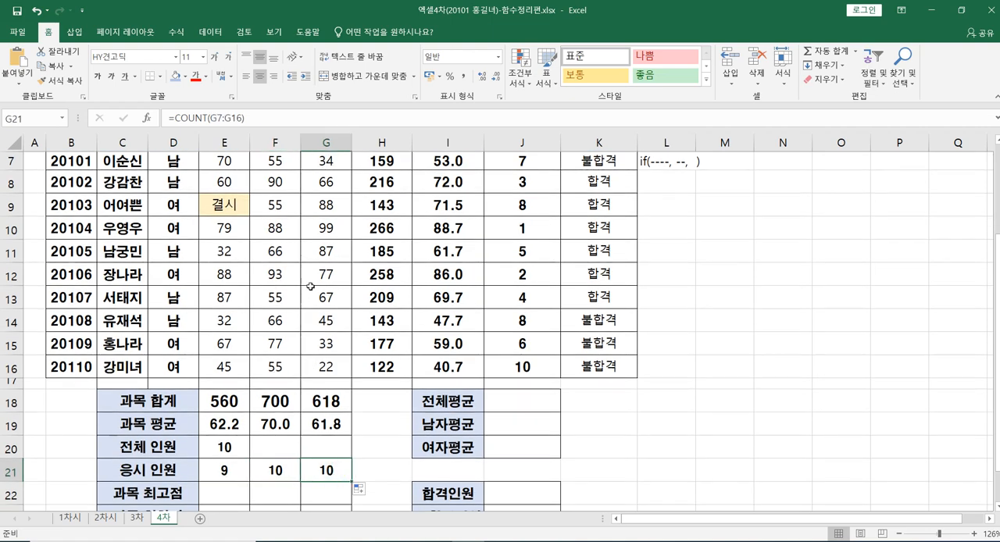
pyautogui.scroll(1, 311, 286)
pyautogui.scroll(-1, 313, 368)
# Step: Replace the 코딩 score in G16 with 결시
pyautogui.click(336, 364)
pyautogui.scroll(1, 418, 358)
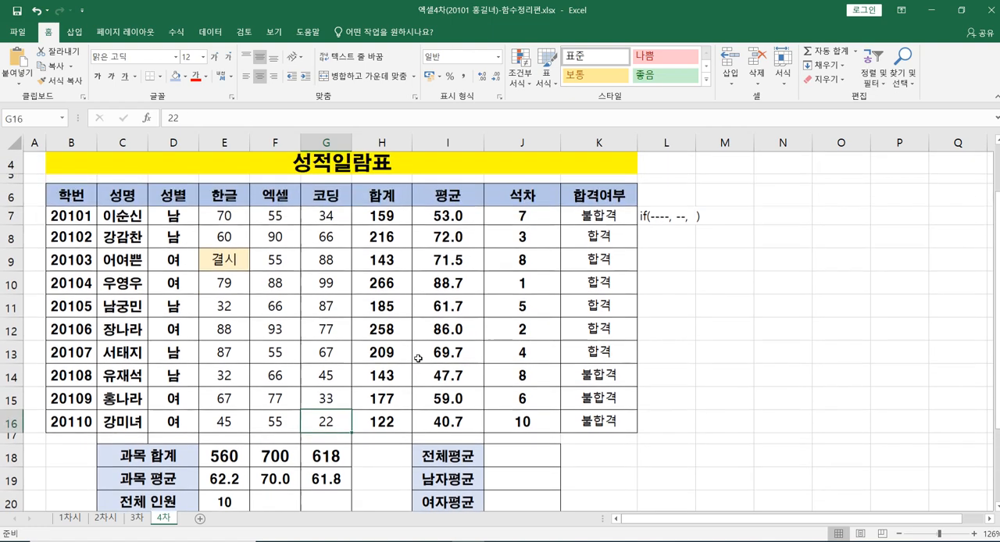
pyautogui.scroll(-1, 418, 359)
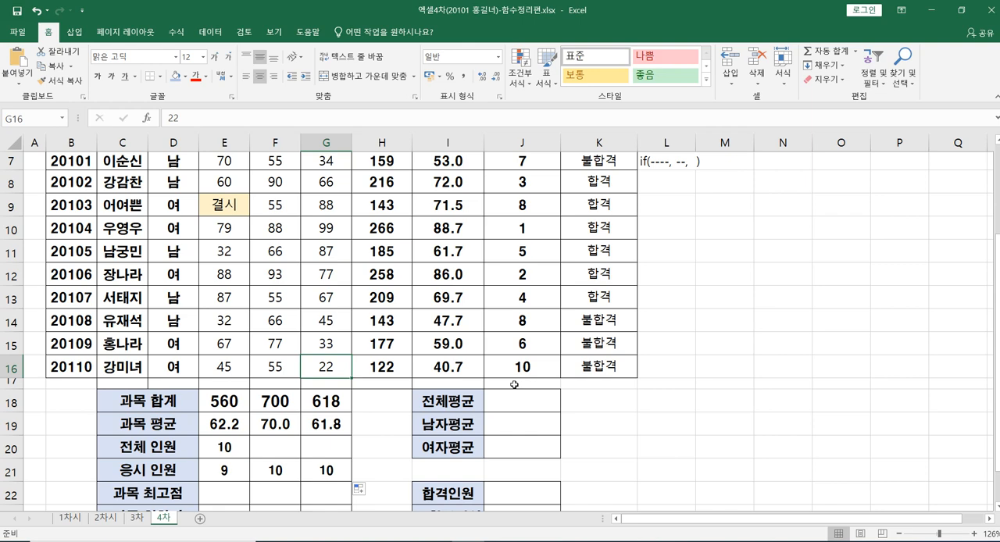
pyautogui.press('BackSpace')
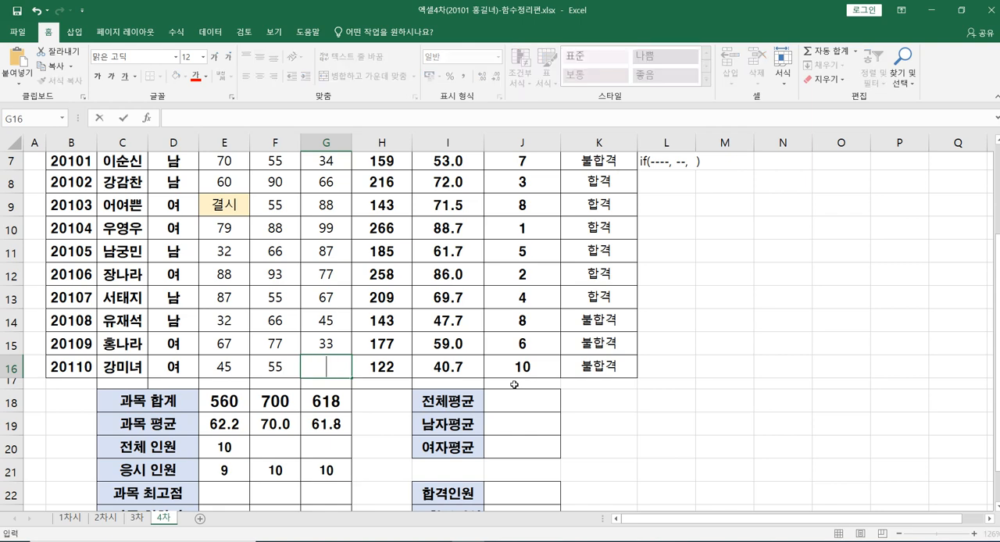
pyautogui.write('ruf')
pyautogui.press('BackSpace')
pyautogui.press('BackSpace')
pyautogui.press('BackSpace')
pyautogui.write('결시')
pyautogui.press('Return')
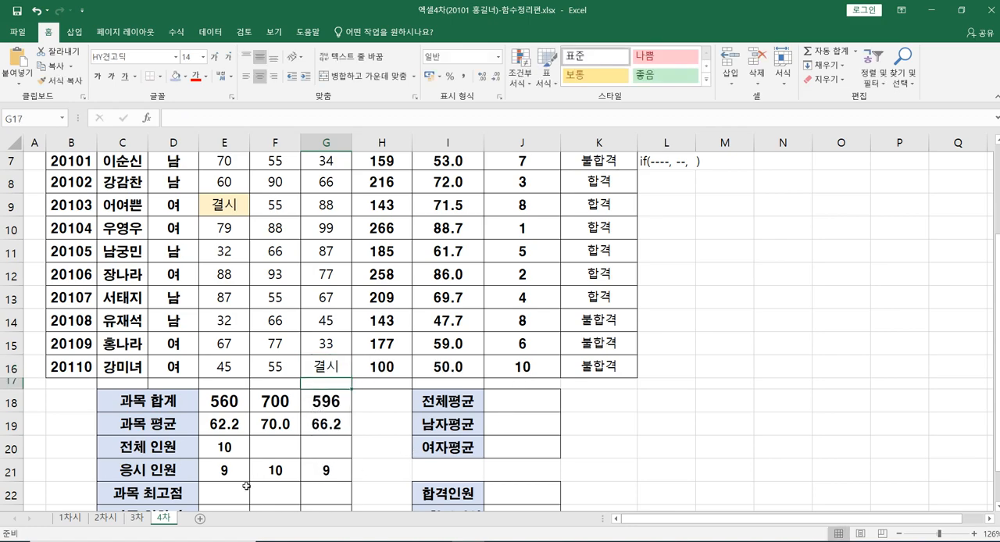
# Step: Enter a MAX formula over the 한글 scores in E7:E16 in E22 for 과목 최고점
pyautogui.scroll(-1, 247, 486)
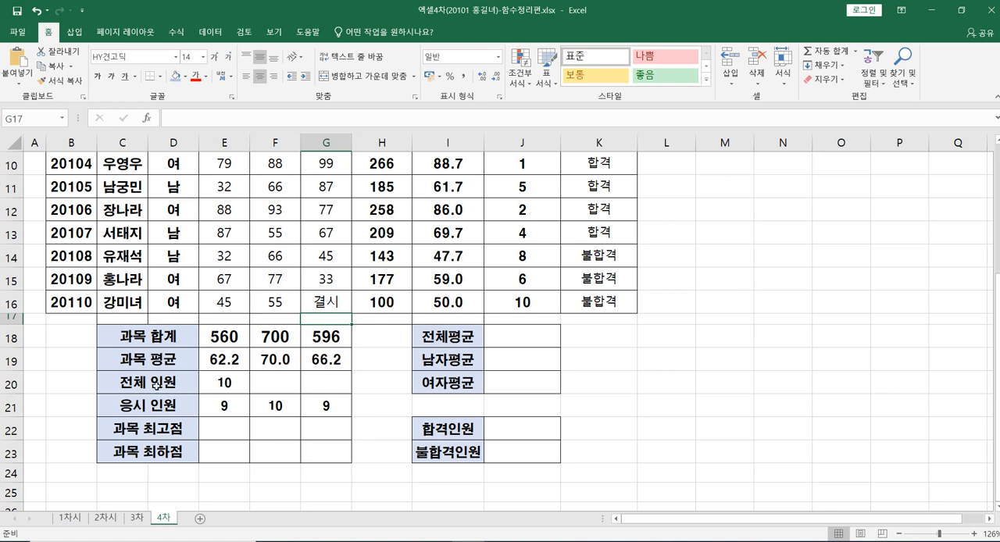
pyautogui.click(225, 429)
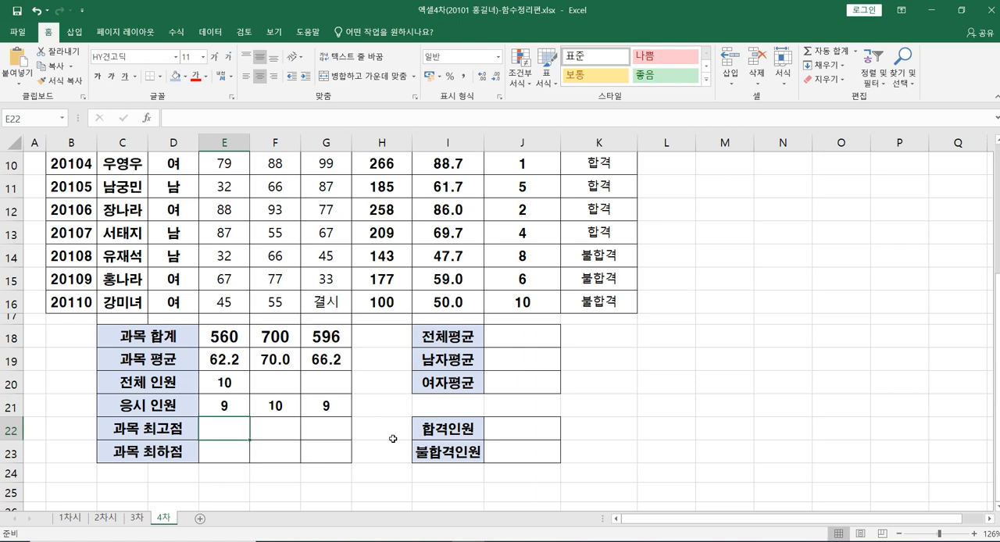
pyautogui.write('=ㅡ')
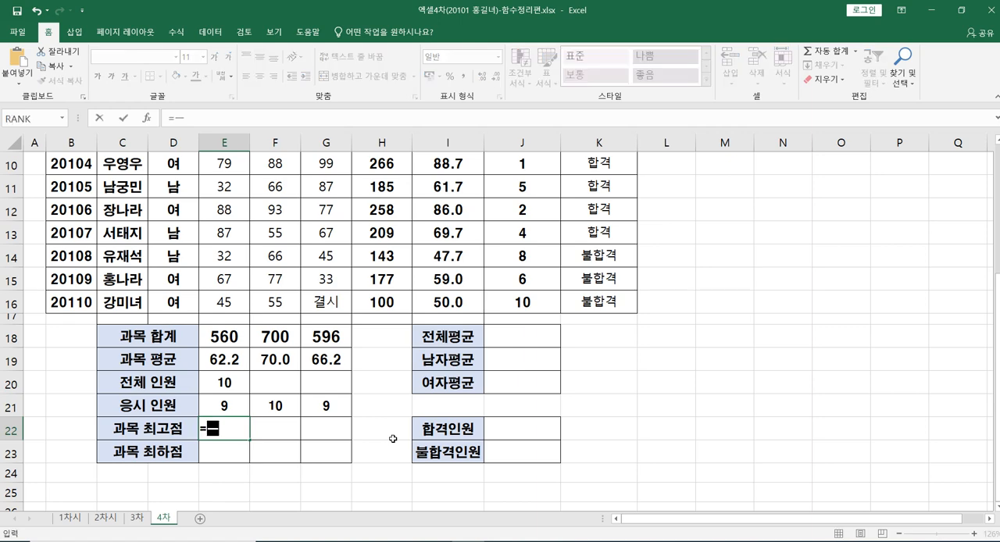
pyautogui.write('ㅁㅌ')
pyautogui.press('BackSpace')
pyautogui.press('BackSpace')
pyautogui.write('ma')
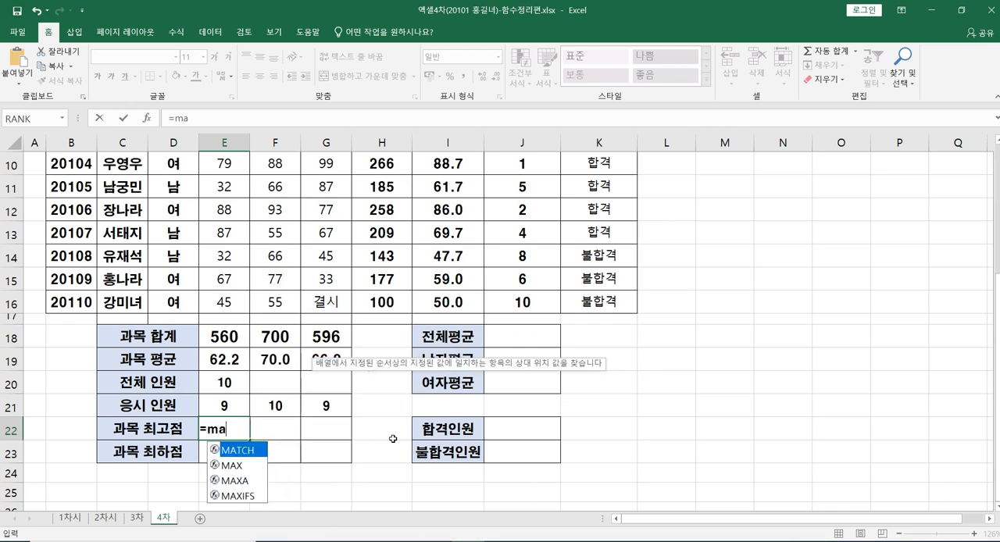
pyautogui.write('x')
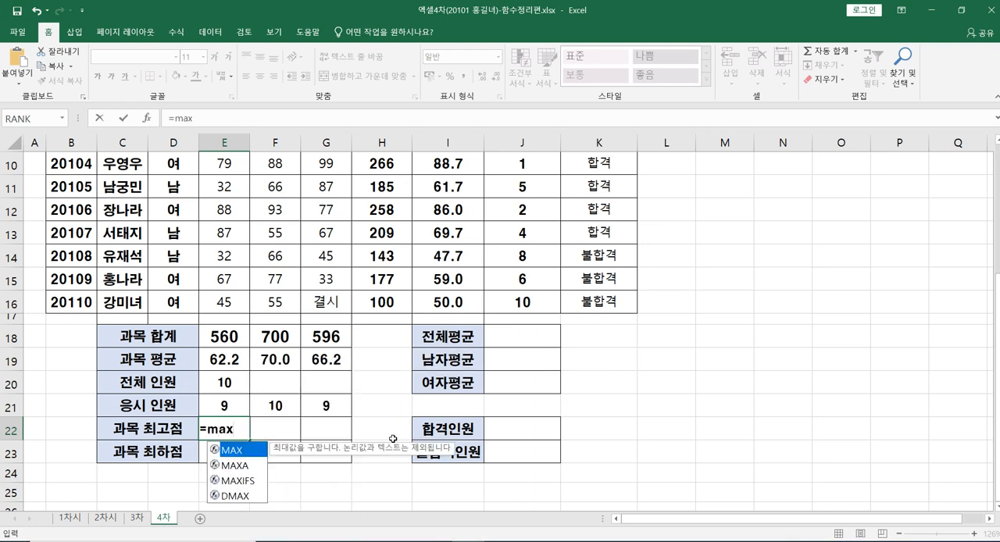
pyautogui.write('(')
pyautogui.scroll(2, 393, 439)
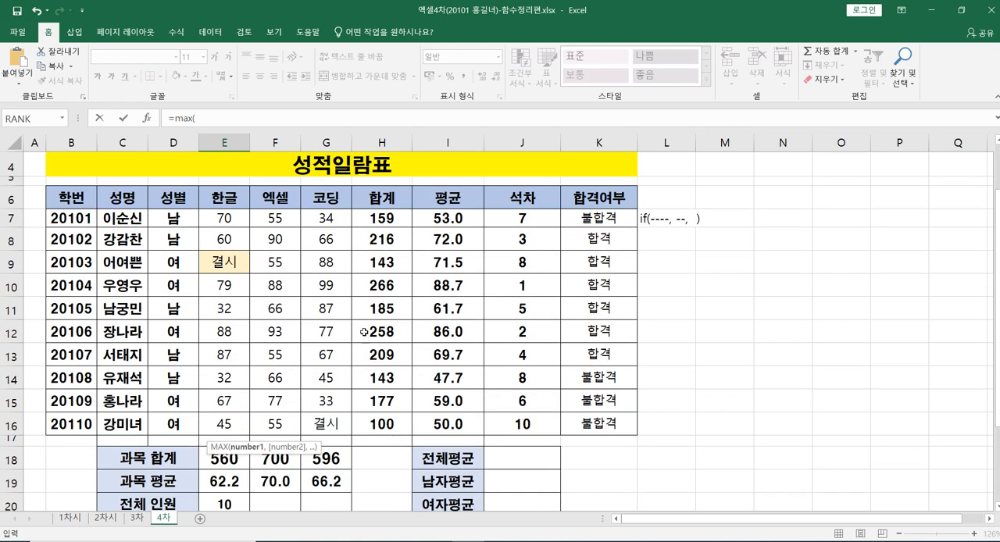
pyautogui.click(223, 221)
pyautogui.moveTo(222, 221); pyautogui.dragTo(226, 420)
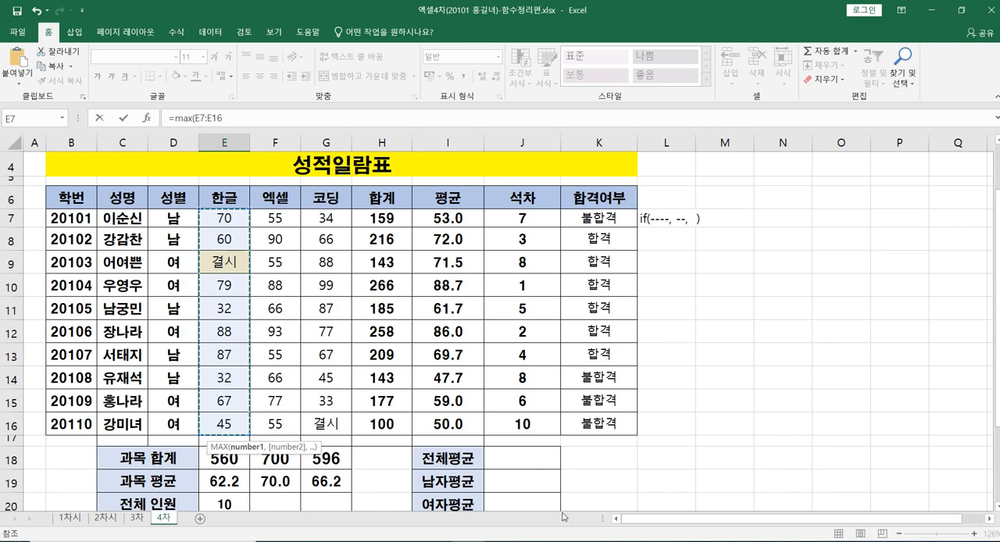
pyautogui.scroll(-2, 336, 505)
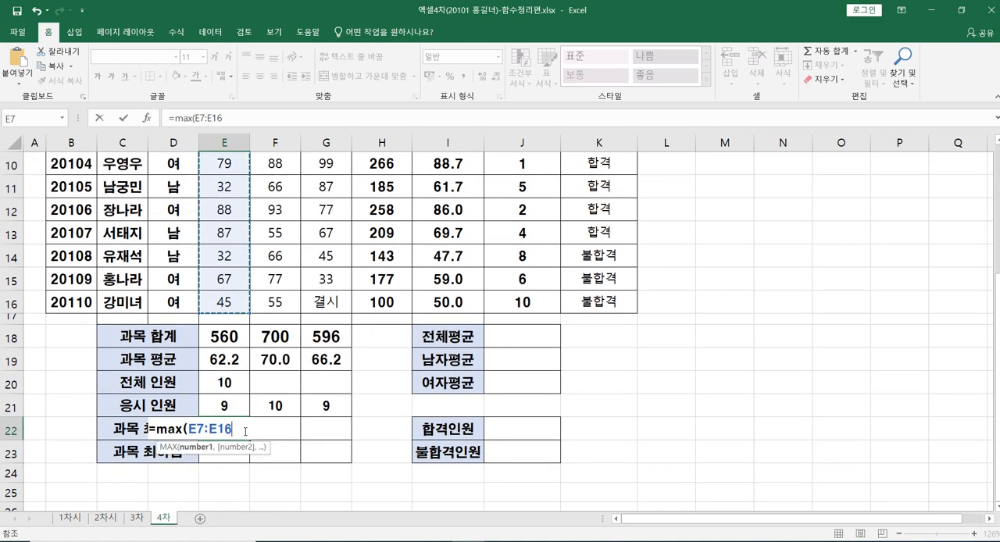
pyautogui.write(')')
pyautogui.press('Return')
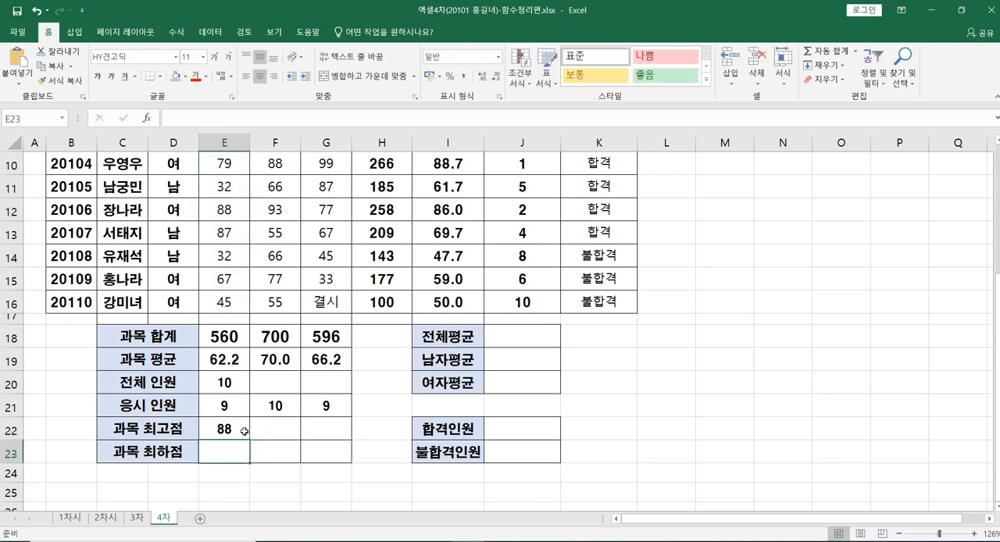
# Step: Fill the MAX formula from E22 across to G22 for 엑셀 and 코딩, and check the copies against the scores
pyautogui.click(233, 429)
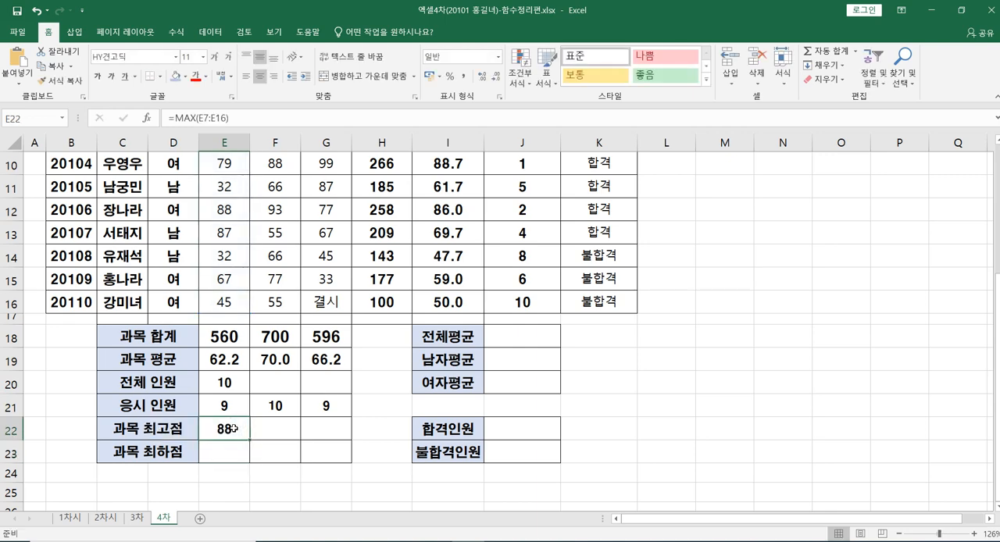
pyautogui.moveTo(252, 439); pyautogui.dragTo(336, 427)
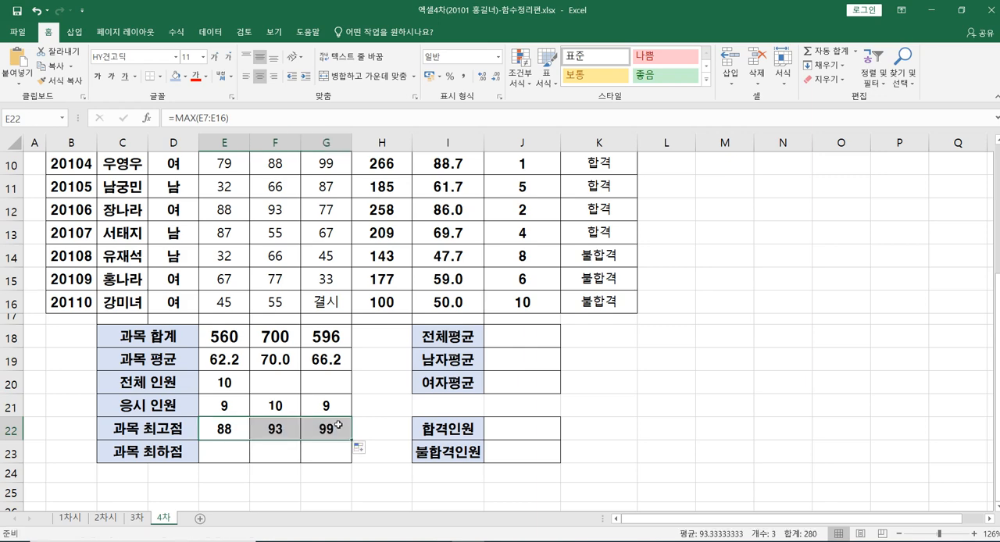
pyautogui.click(267, 431)
pyautogui.scroll(2, 267, 431)
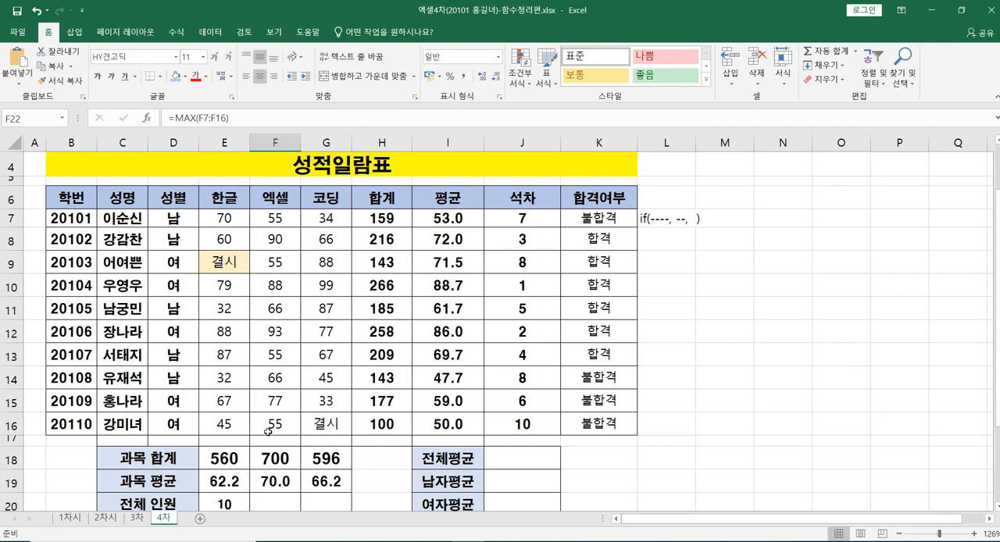
pyautogui.scroll(-1, 267, 431)
pyautogui.click(324, 495)
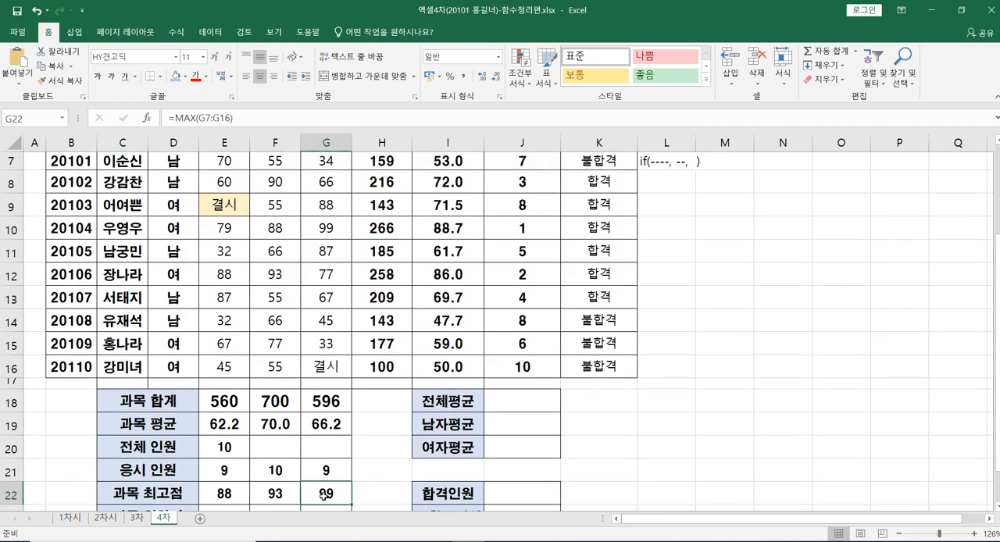
pyautogui.scroll(1, 324, 496)
pyautogui.scroll(-2, 326, 493)
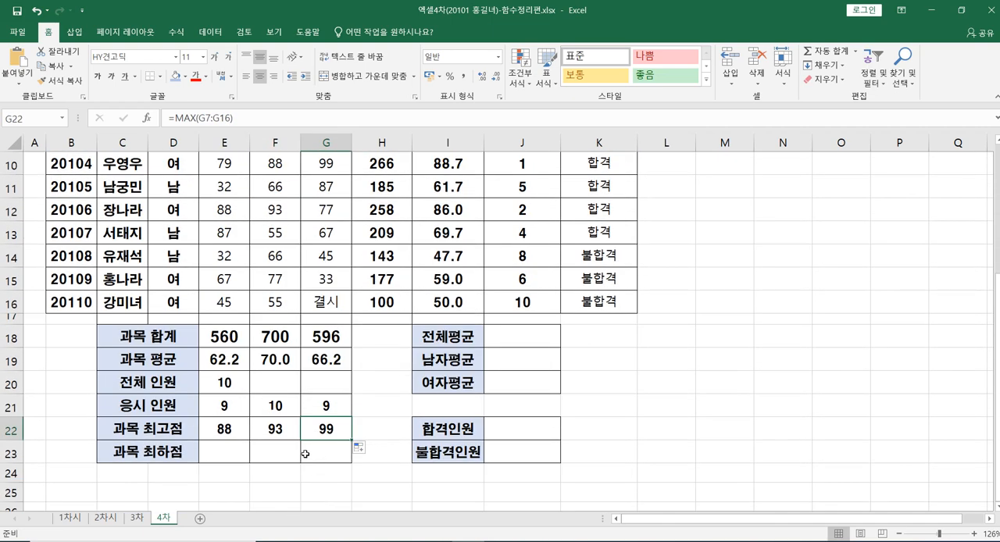
# Step: Enter a MIN formula over the 한글 scores in E7:E16 in E23 for 과목 최하점
pyautogui.click(234, 451)
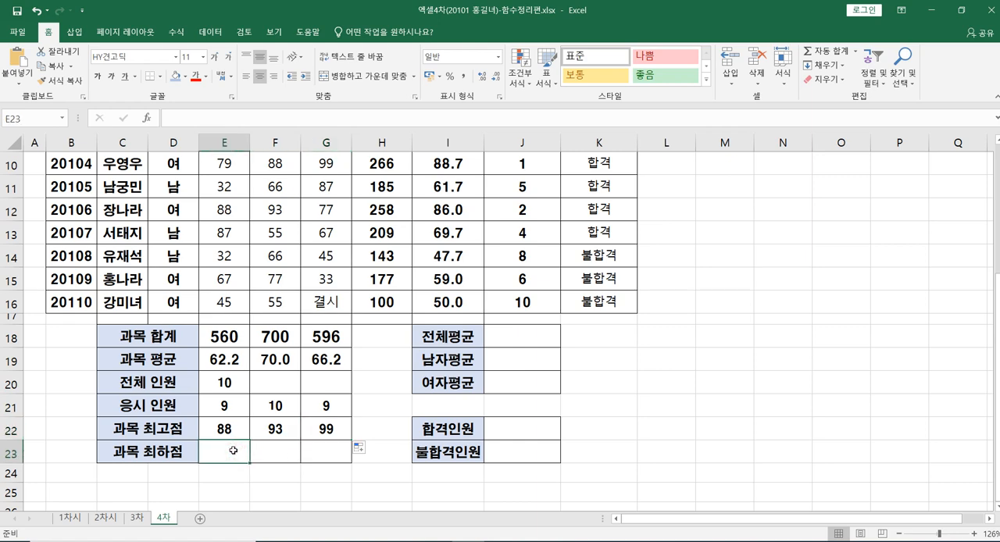
pyautogui.write('=')
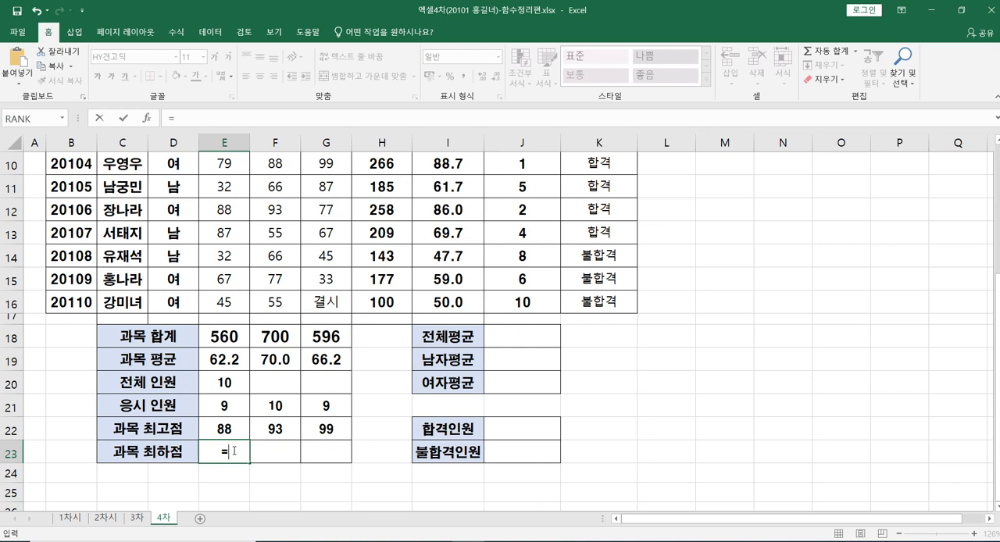
pyautogui.write('m')
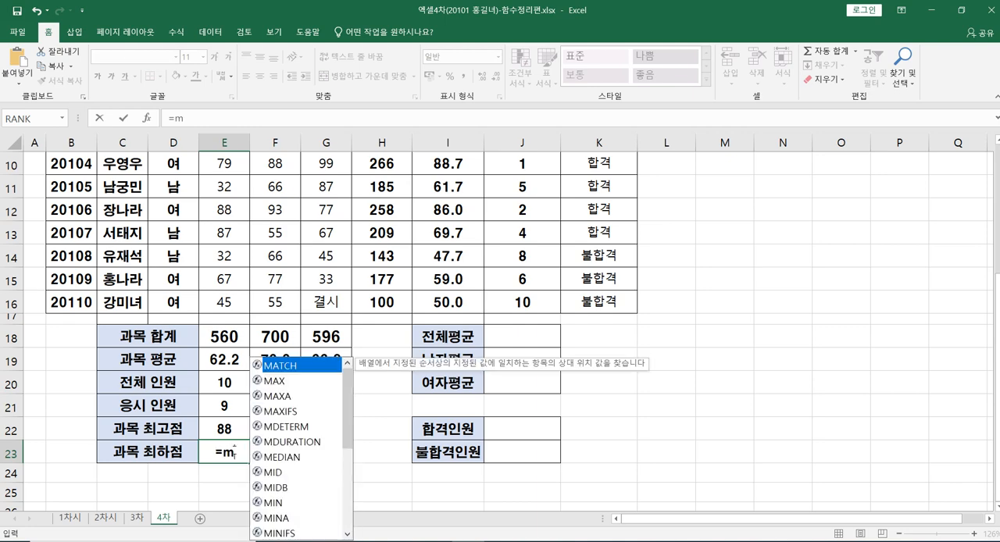
pyautogui.write('in')
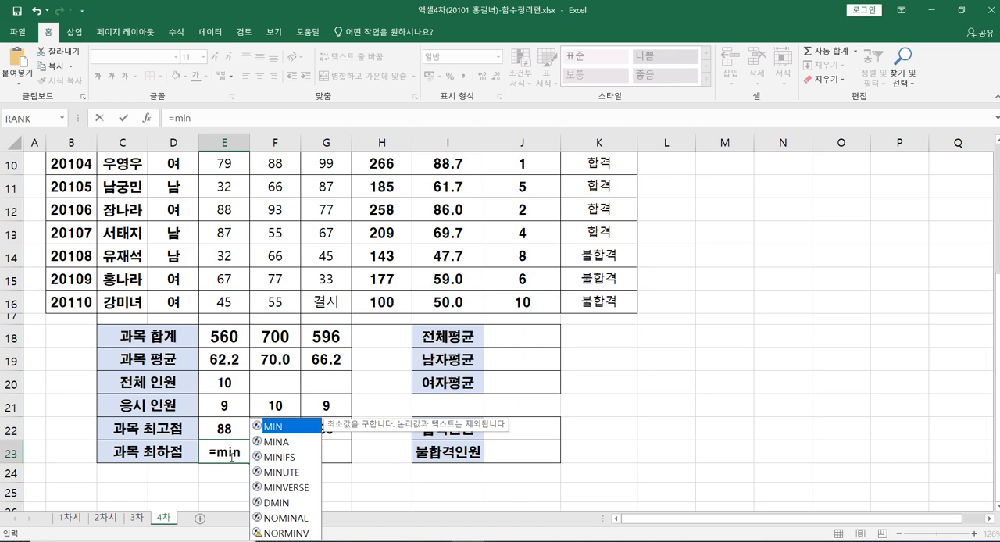
pyautogui.write('(')
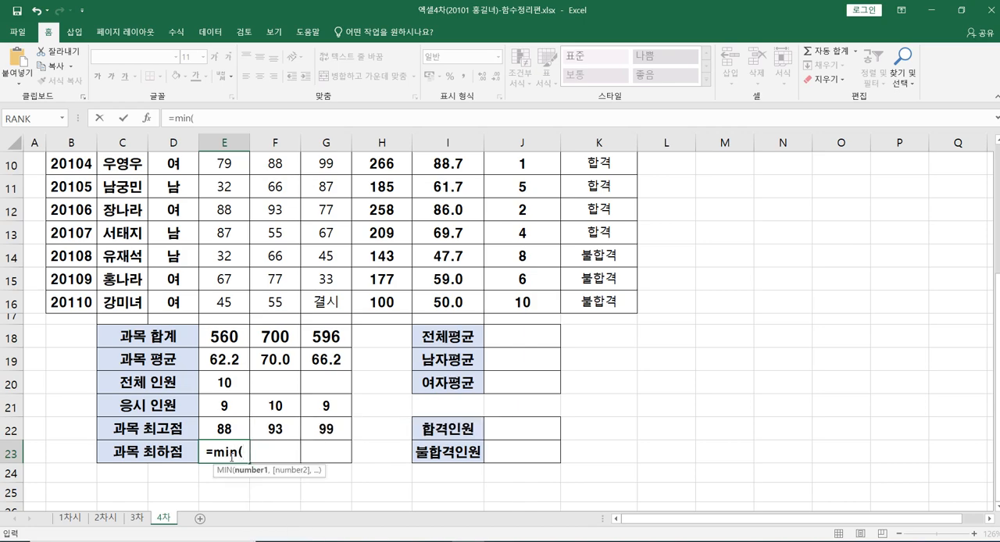
pyautogui.scroll(2, 231, 457)
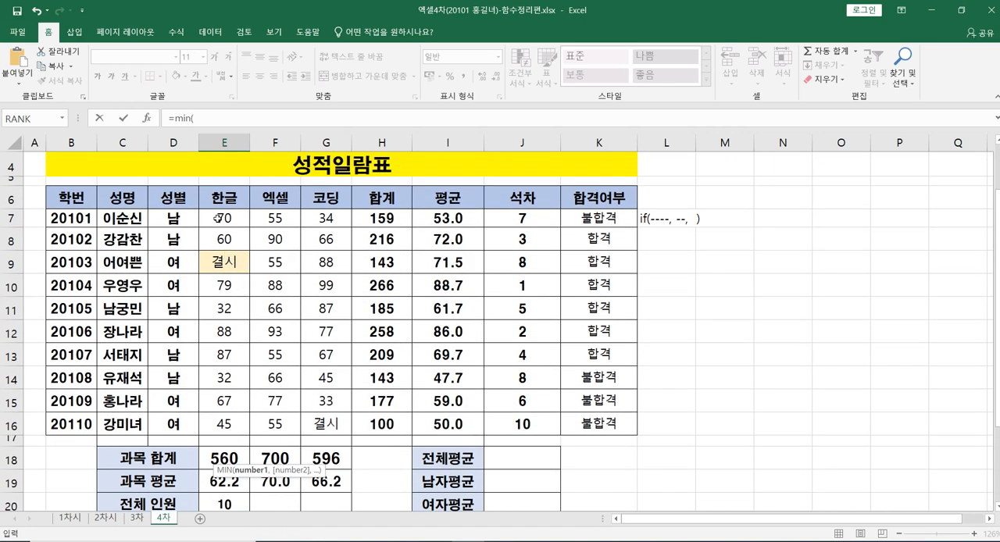
pyautogui.click(222, 218)
pyautogui.moveTo(221, 218); pyautogui.dragTo(233, 422)
pyautogui.scroll(-2, 233, 422)
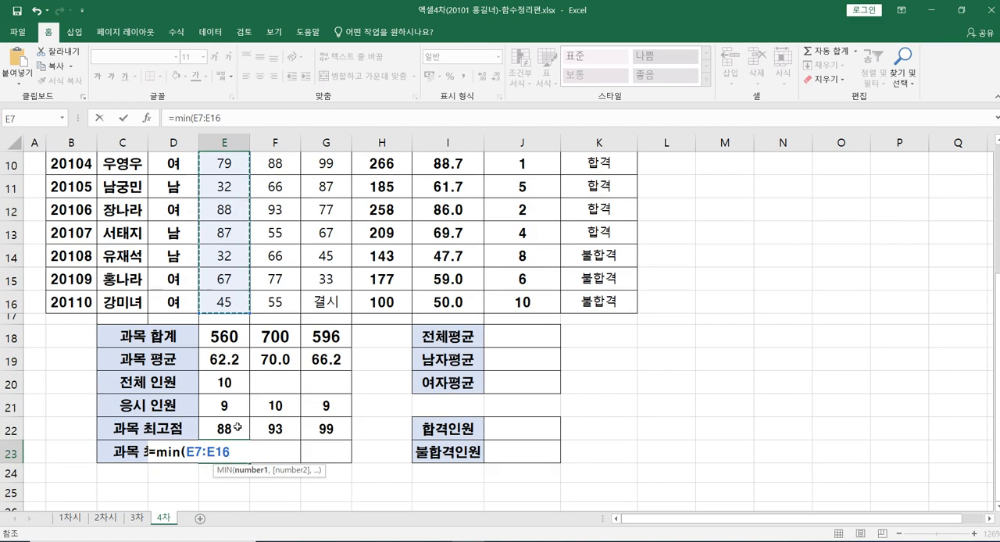
pyautogui.write(')')
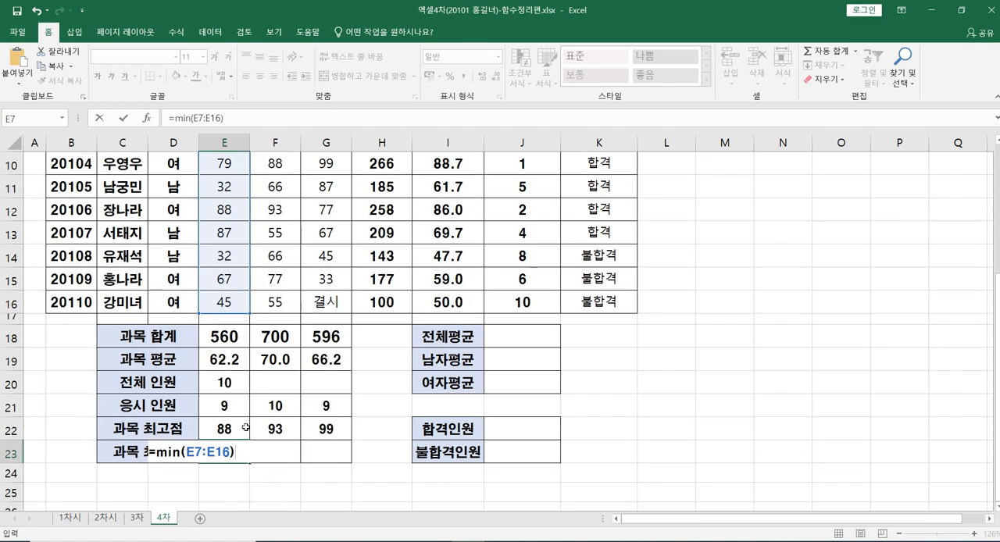
pyautogui.press('Return')
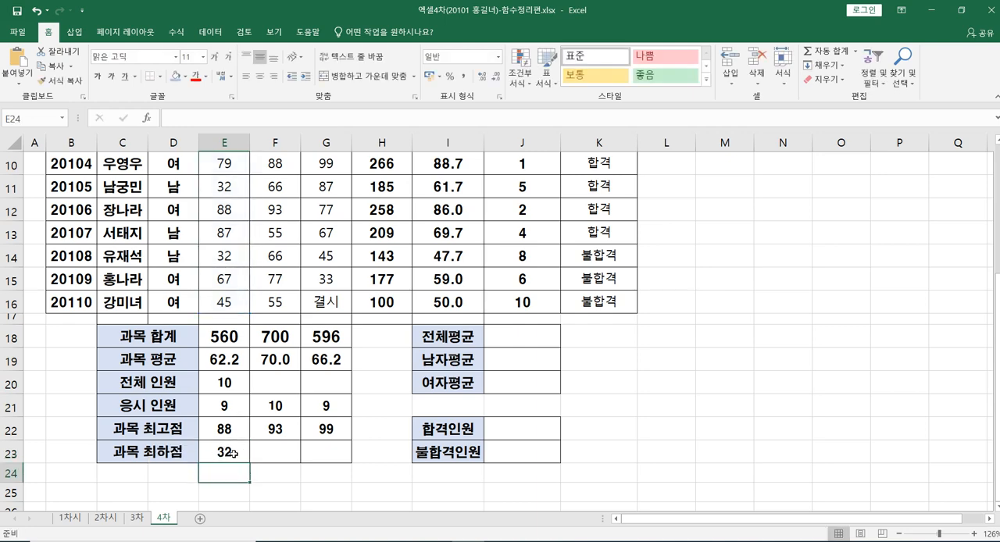
# Step: Fill the MIN formula from E23 across to G23 for 엑셀 and 코딩, and compare the results with the scores
pyautogui.click(233, 453)
pyautogui.moveTo(252, 462); pyautogui.dragTo(344, 469)
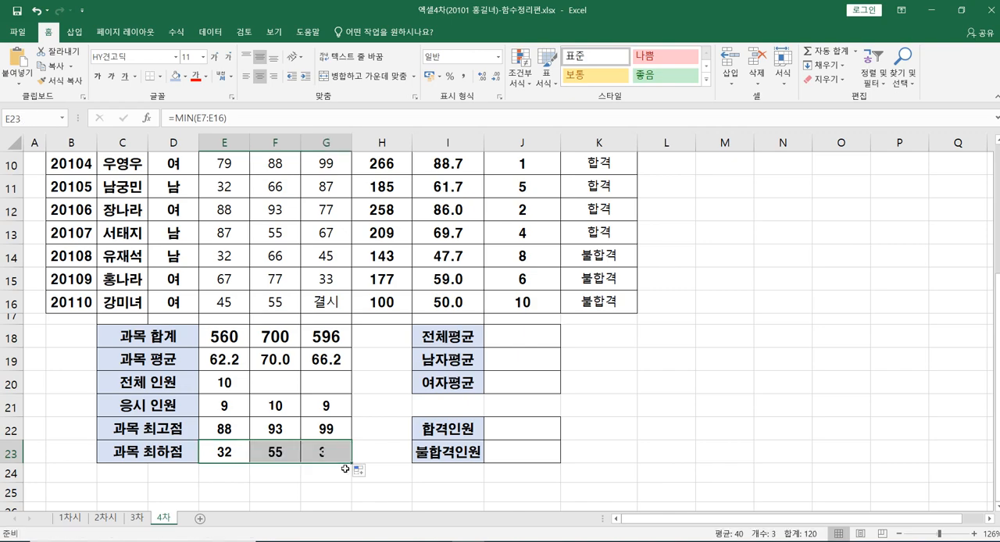
pyautogui.click(300, 483)
pyautogui.click(227, 456)
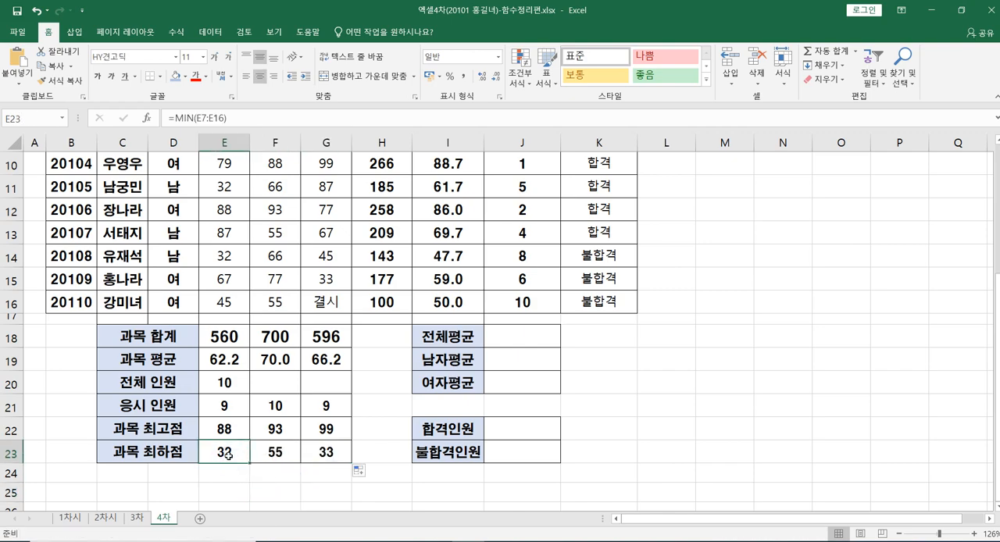
pyautogui.scroll(1, 227, 455)
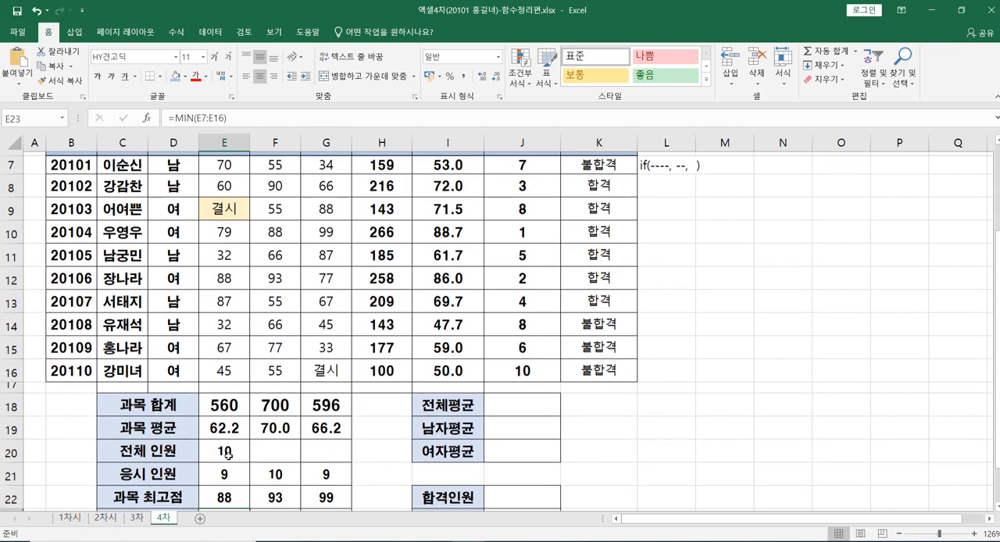
pyautogui.scroll(-1, 235, 502)
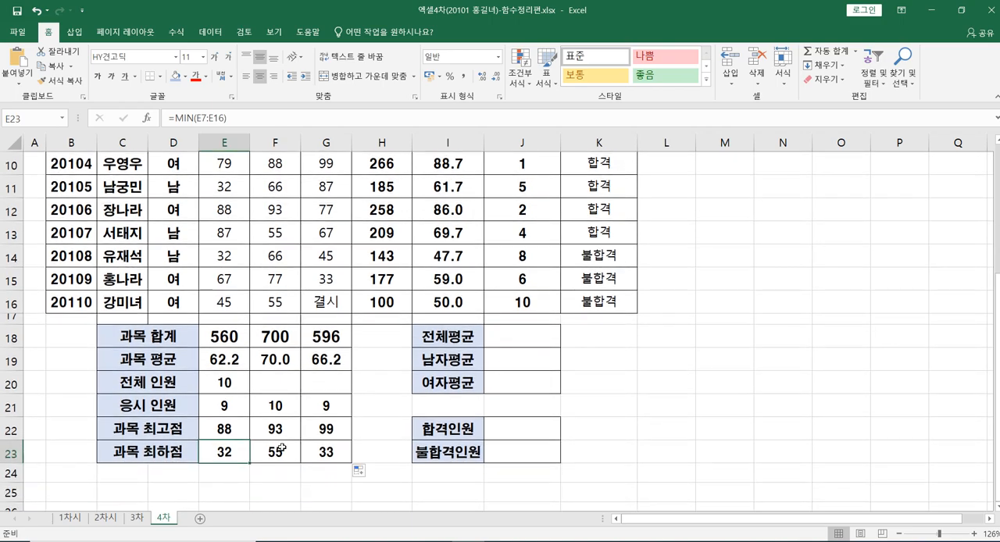
pyautogui.scroll(2, 306, 436)
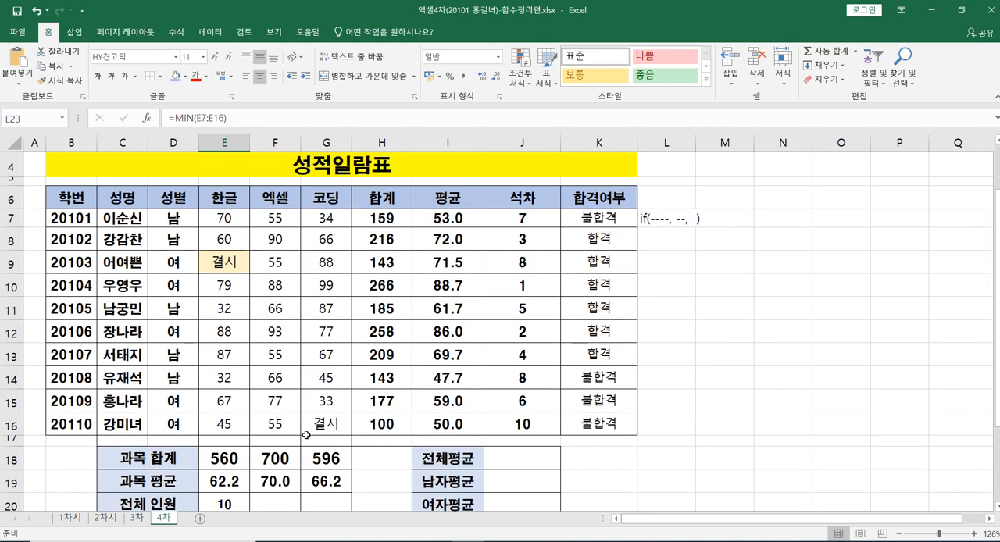
pyautogui.scroll(-2, 306, 436)
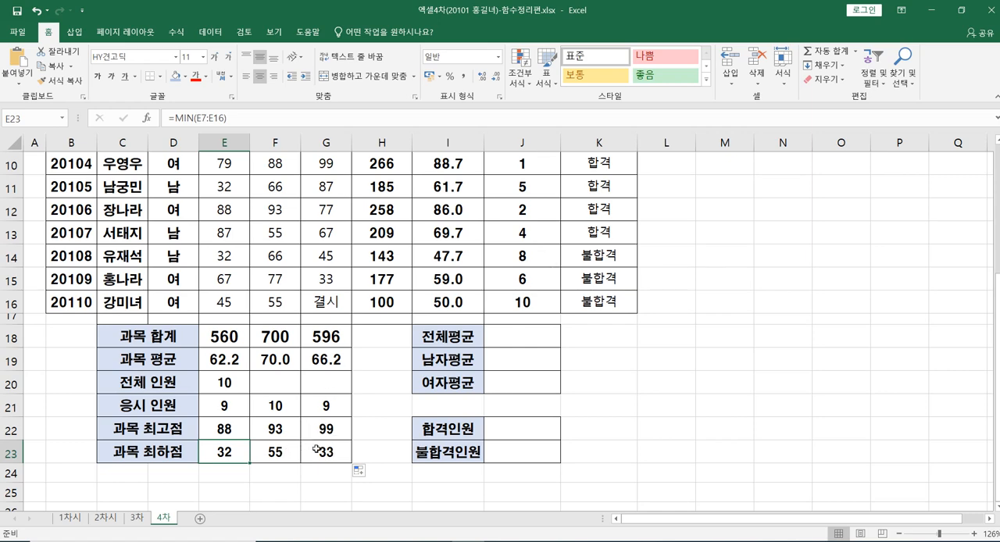
# Step: Enter an AVERAGE formula over the student averages in I7:I16 in J18 for 전체평균
pyautogui.click(518, 334)
pyautogui.scroll(1, 667, 342)
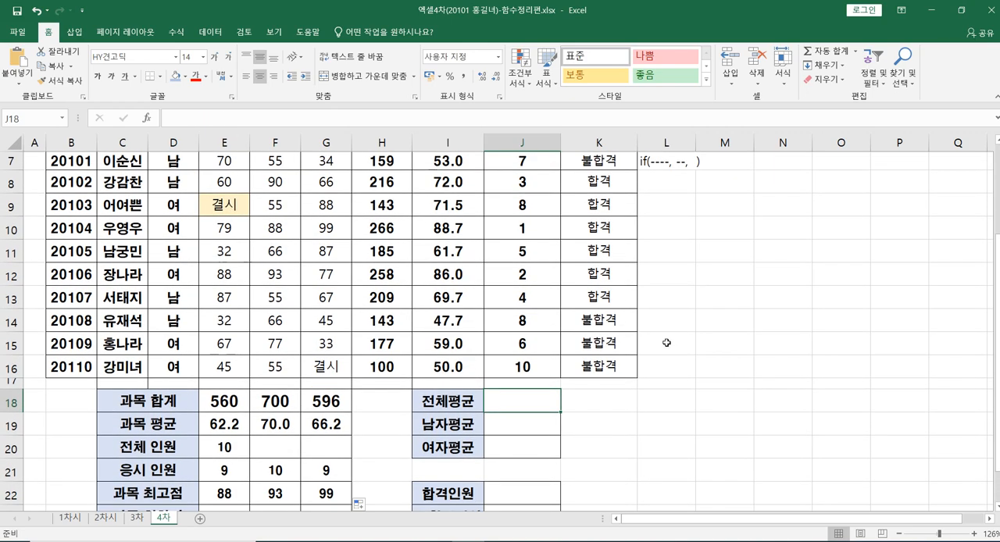
pyautogui.scroll(1, 667, 342)
pyautogui.scroll(-1, 666, 342)
pyautogui.write('=average')
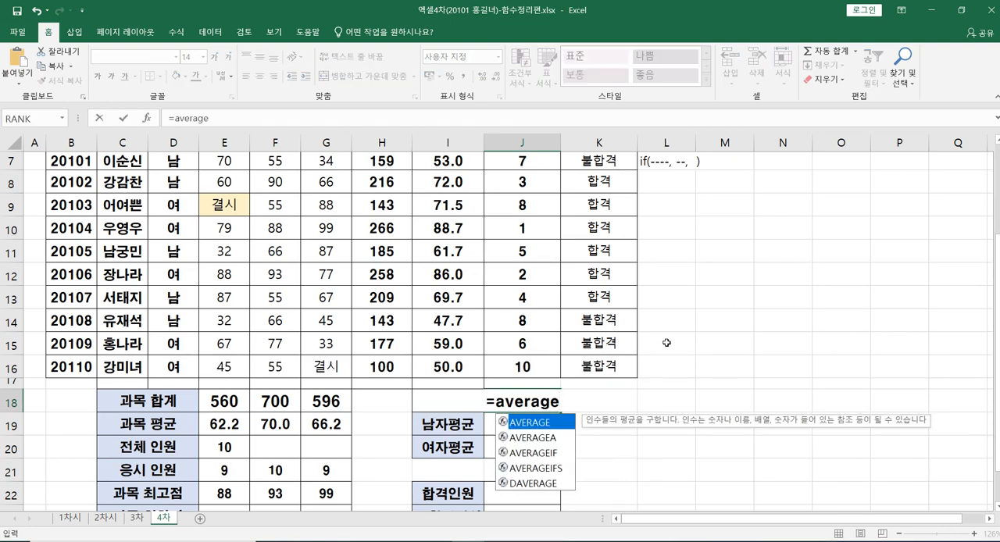
pyautogui.write('(')
pyautogui.scroll(1, 667, 343)
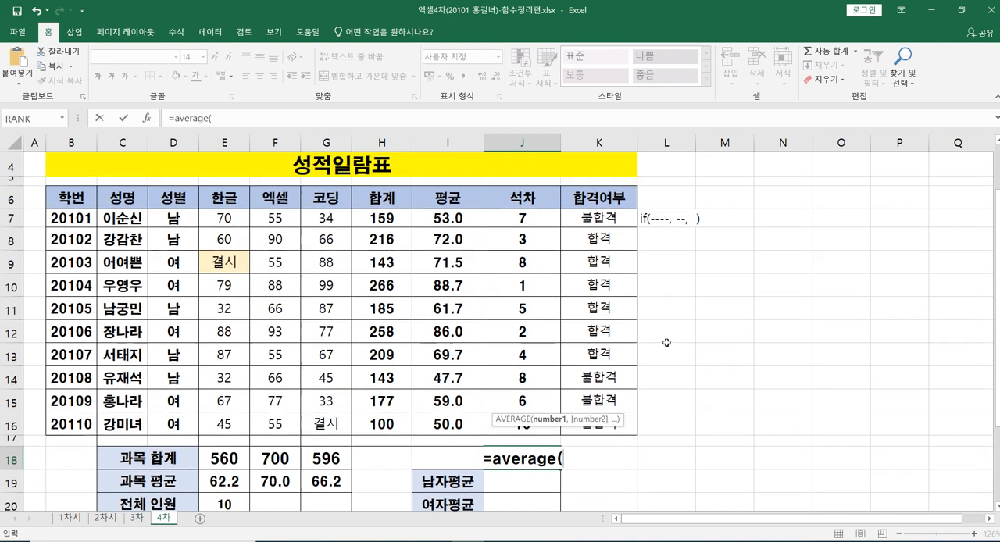
pyautogui.click(450, 213)
pyautogui.moveTo(450, 213); pyautogui.dragTo(457, 424)
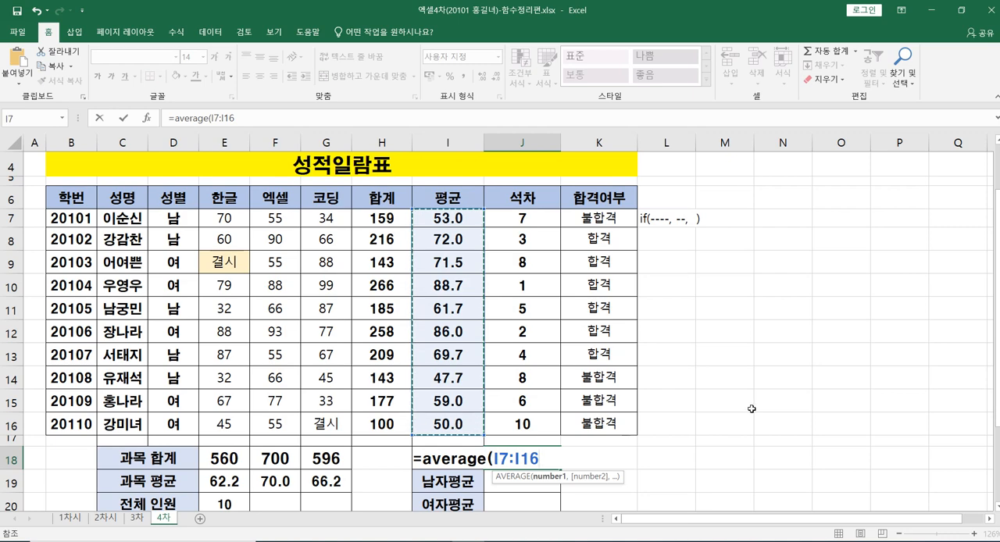
pyautogui.write(')')
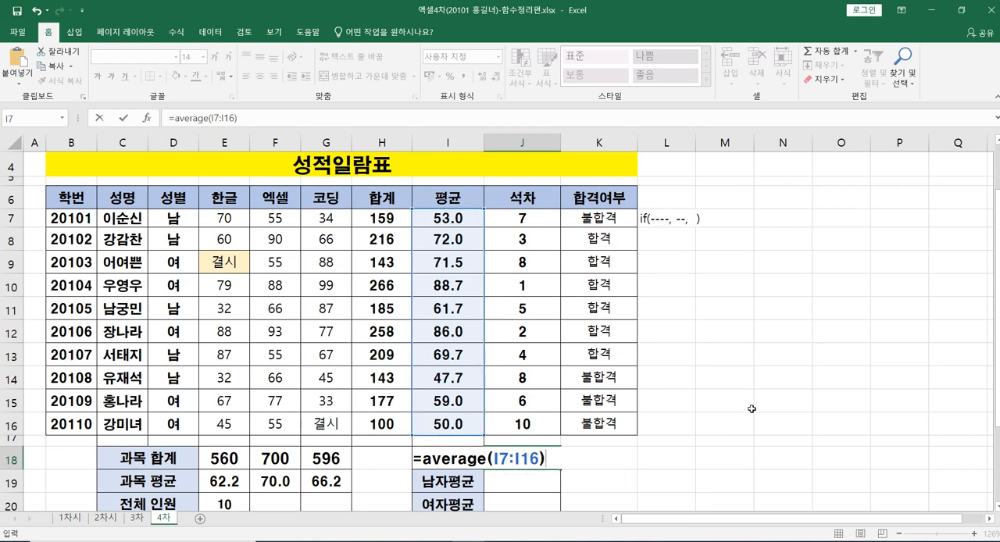
pyautogui.press('Return')
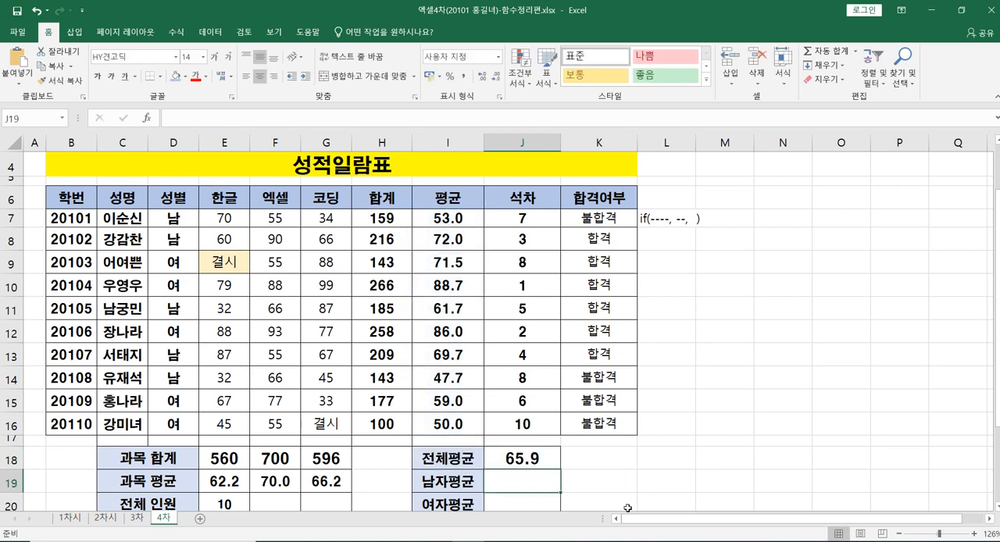
# Step: Show the 전체평균 value in J18 with two decimal places
pyautogui.click(513, 460)
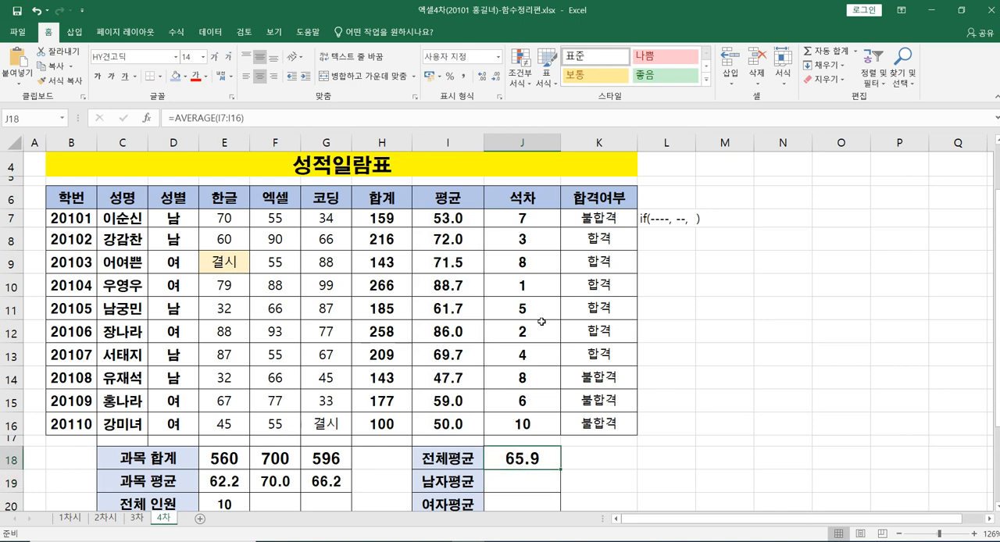
pyautogui.click(484, 80)
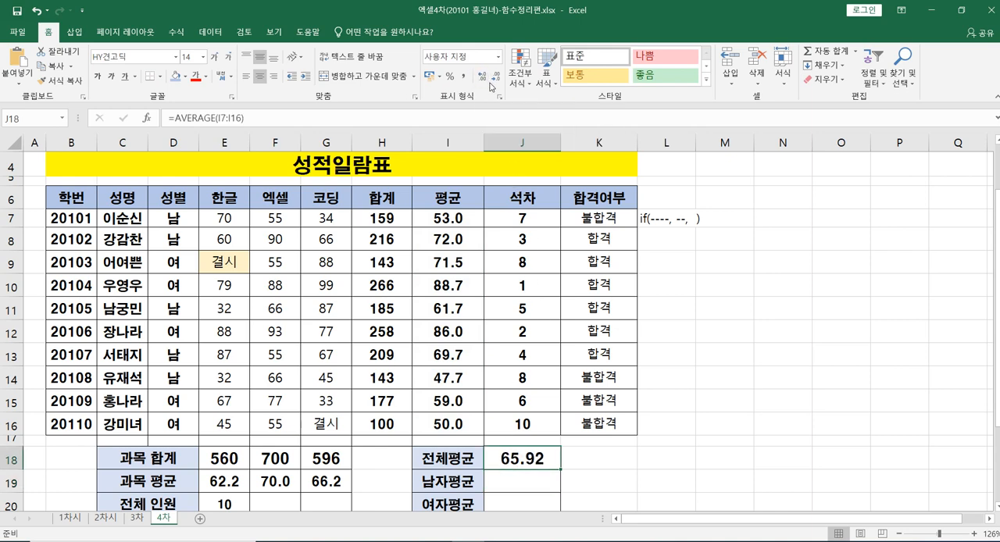
# Step: Start an AVERAGEIF formula in J19 for 남자평균, using the gender cells D7:D16 as the criteria range
pyautogui.click(510, 479)
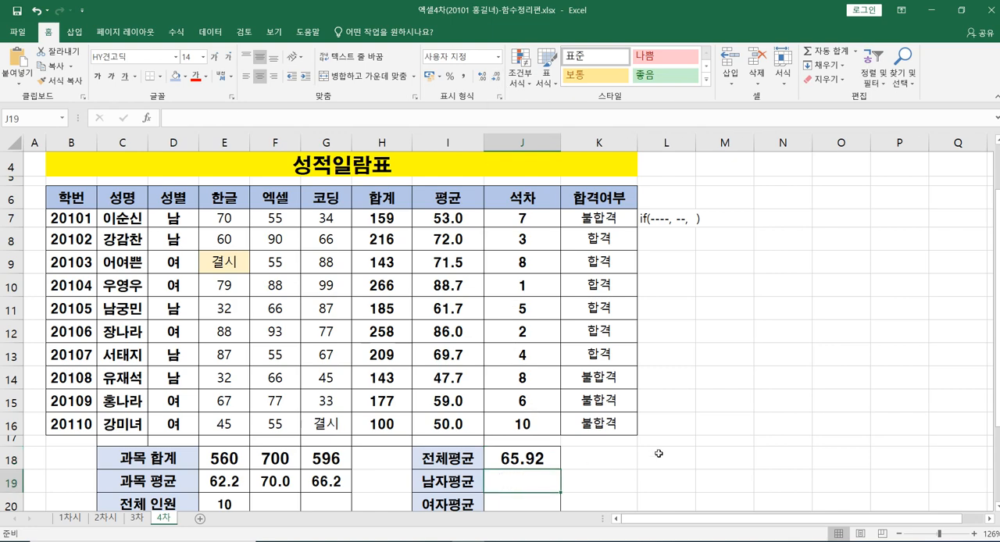
pyautogui.scroll(-1, 659, 453)
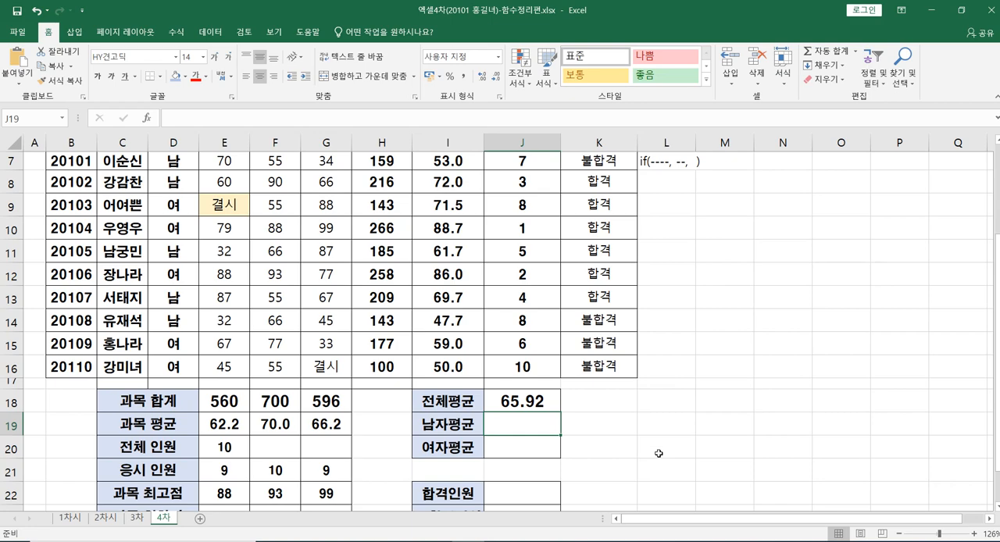
pyautogui.scroll(-1, 659, 453)
pyautogui.scroll(2, 659, 454)
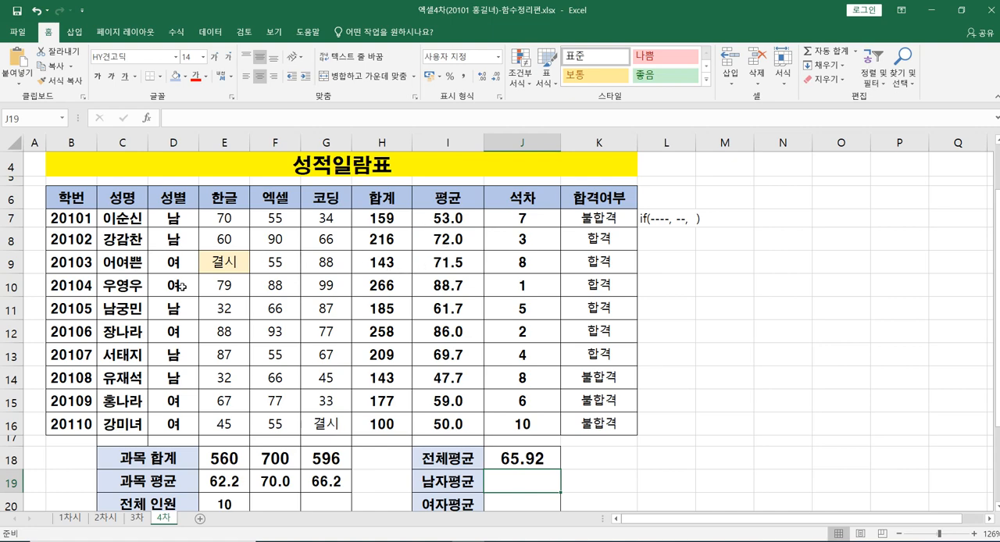
pyautogui.scroll(-1, 378, 471)
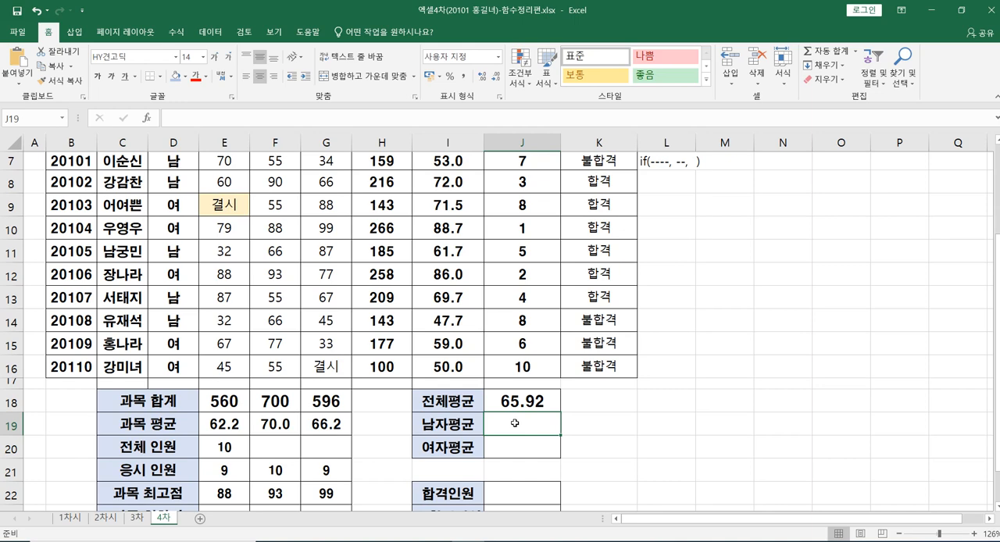
pyautogui.write('=')
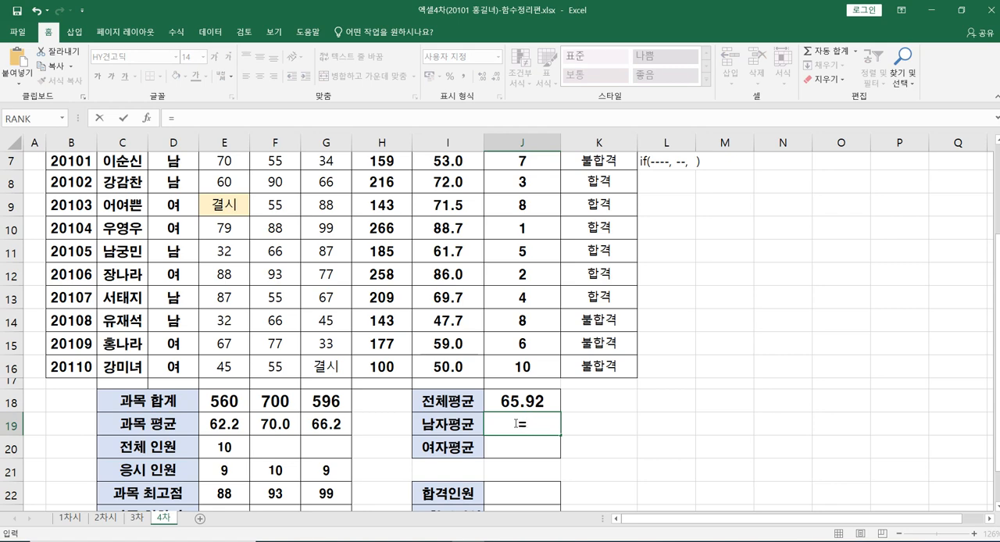
pyautogui.write('aver')
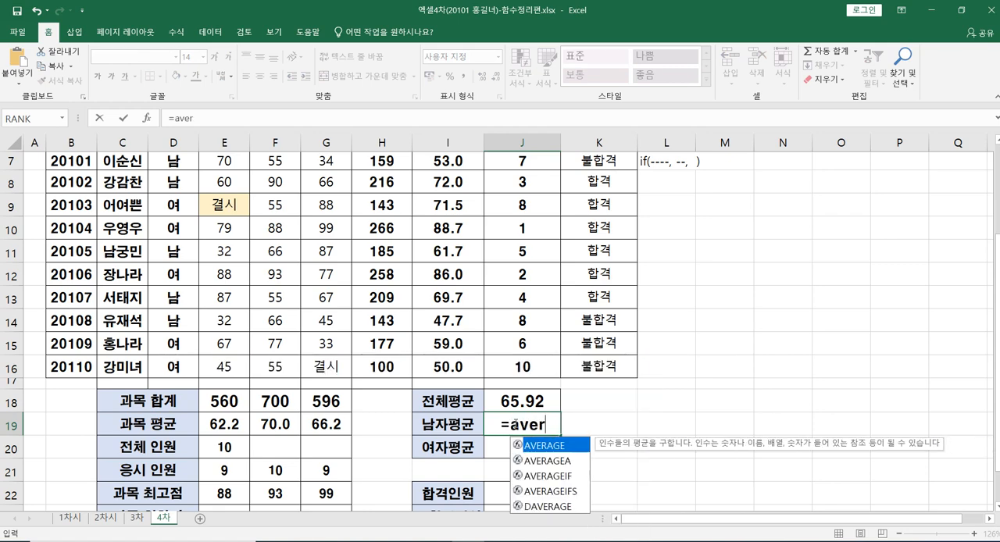
pyautogui.write('age')
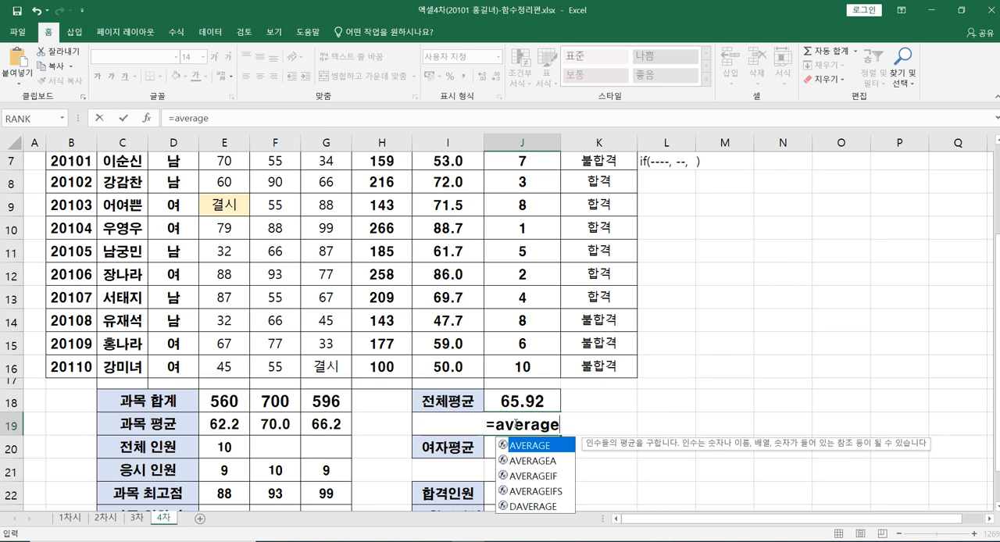
pyautogui.click(516, 425)
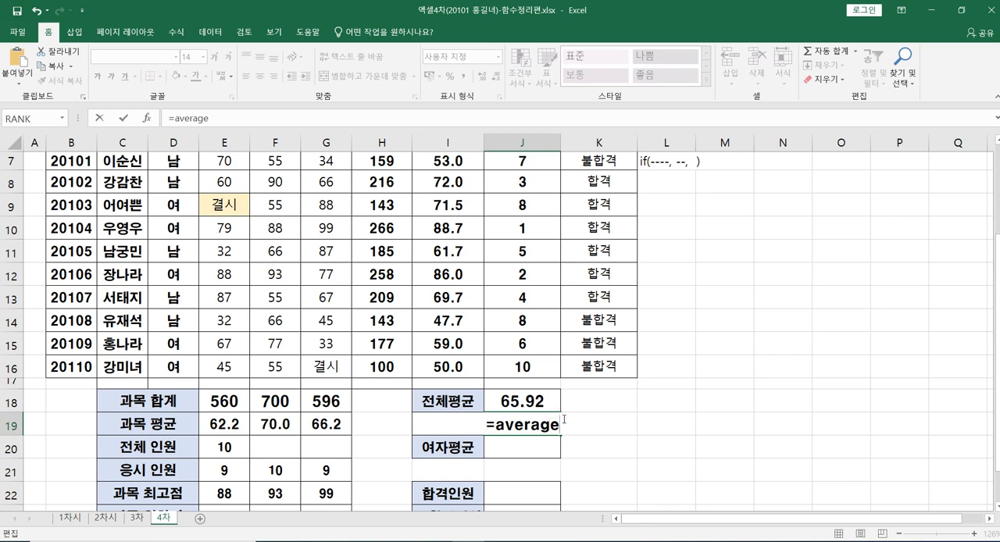
pyautogui.write('if')
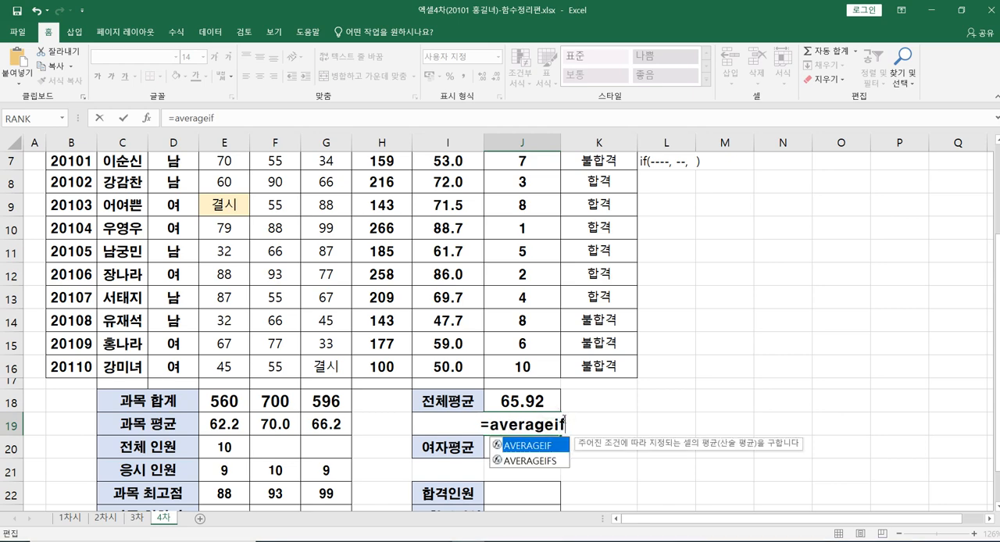
pyautogui.write('(')
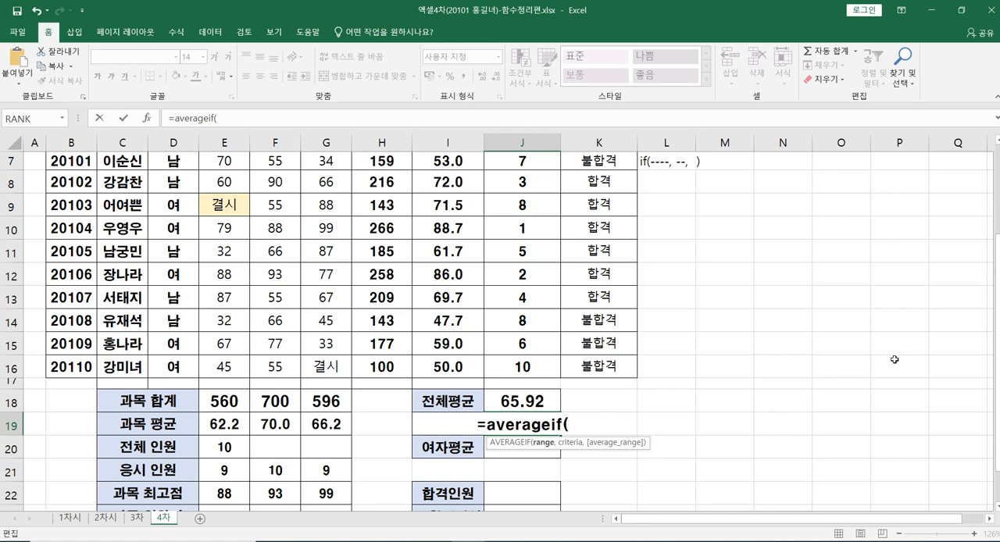
pyautogui.moveTo(998, 256); pyautogui.dragTo(998, 223)
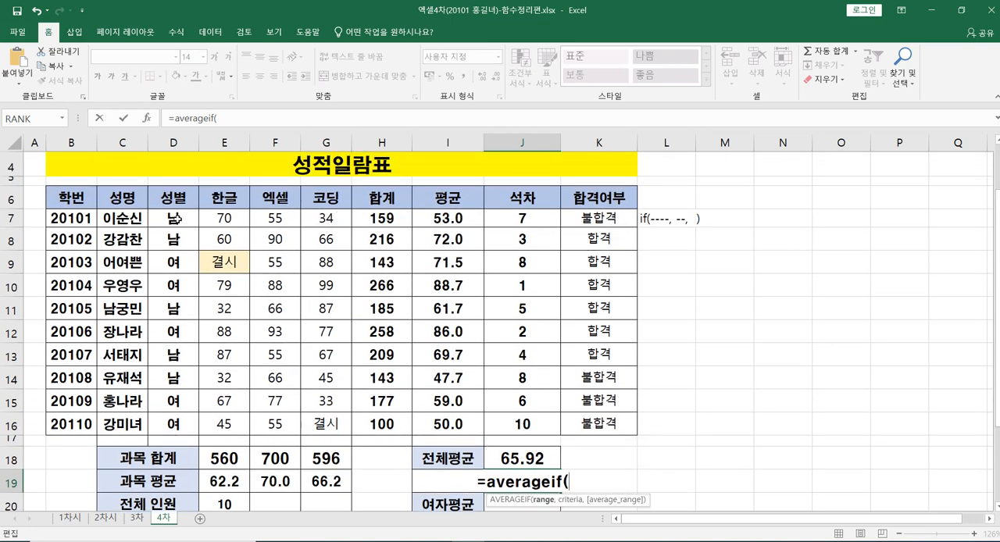
pyautogui.moveTo(173, 220); pyautogui.dragTo(172, 426)
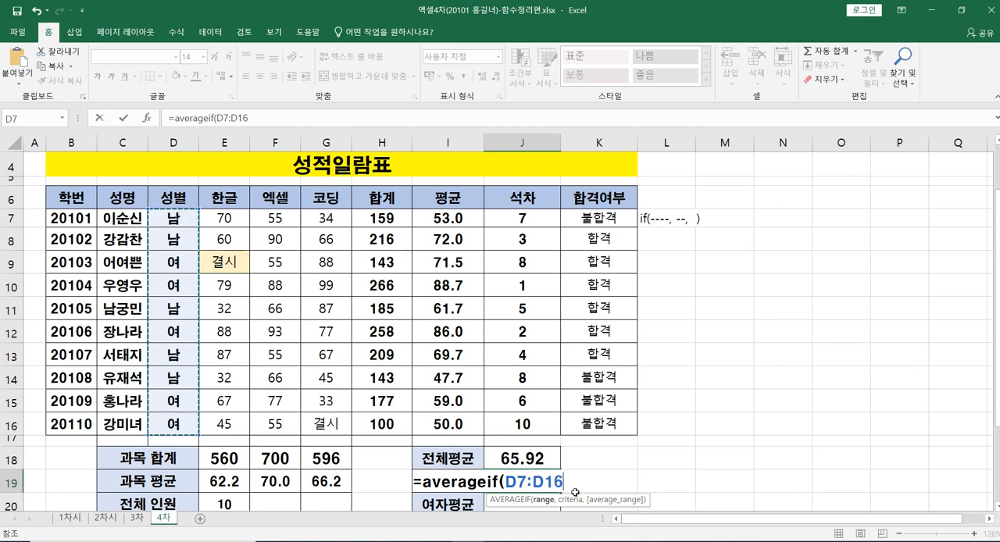
pyautogui.write(',')
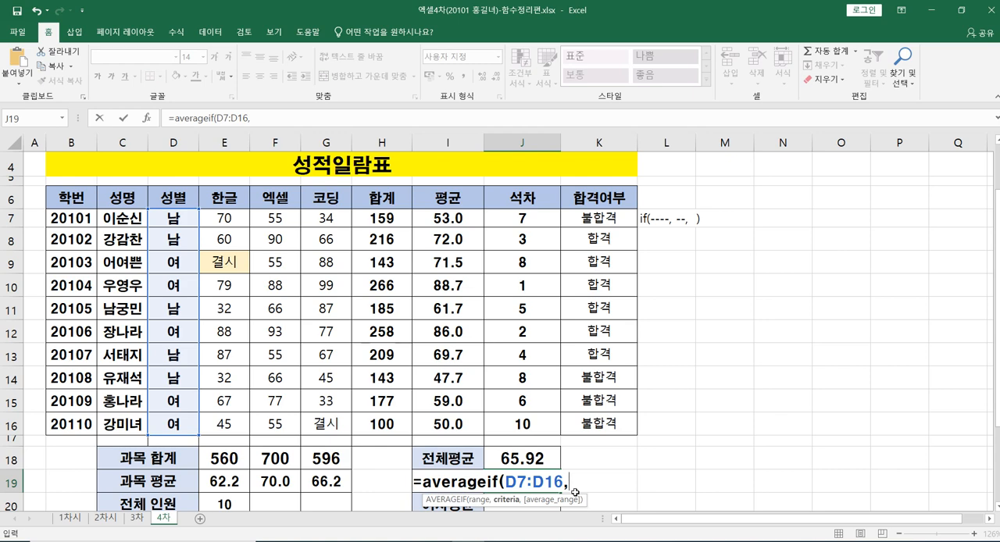
pyautogui.write('"남",')
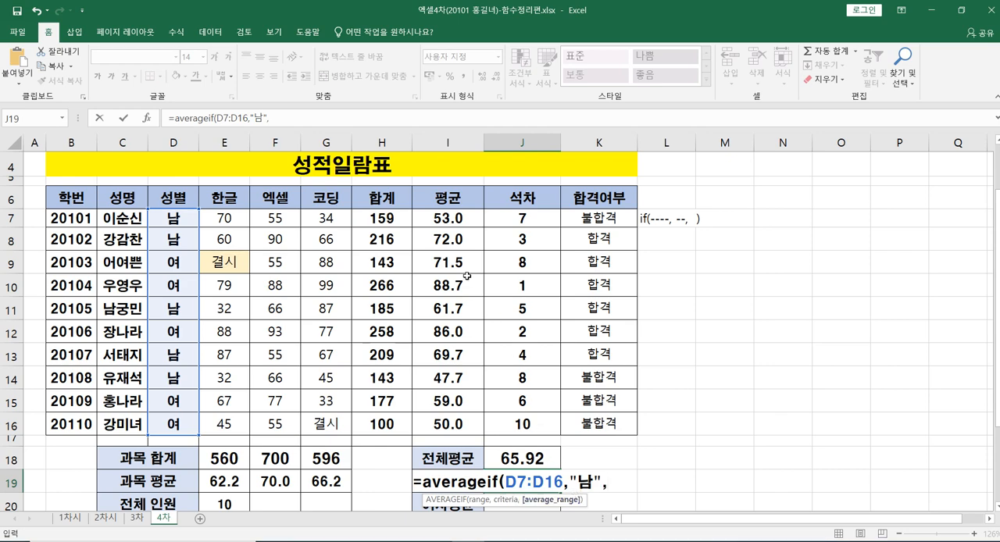
# Step: Complete the AVERAGEIF formula in J19 with the criterion "남" and the student averages I7:I16 as the average range
pyautogui.moveTo(444, 228); pyautogui.dragTo(447, 427)
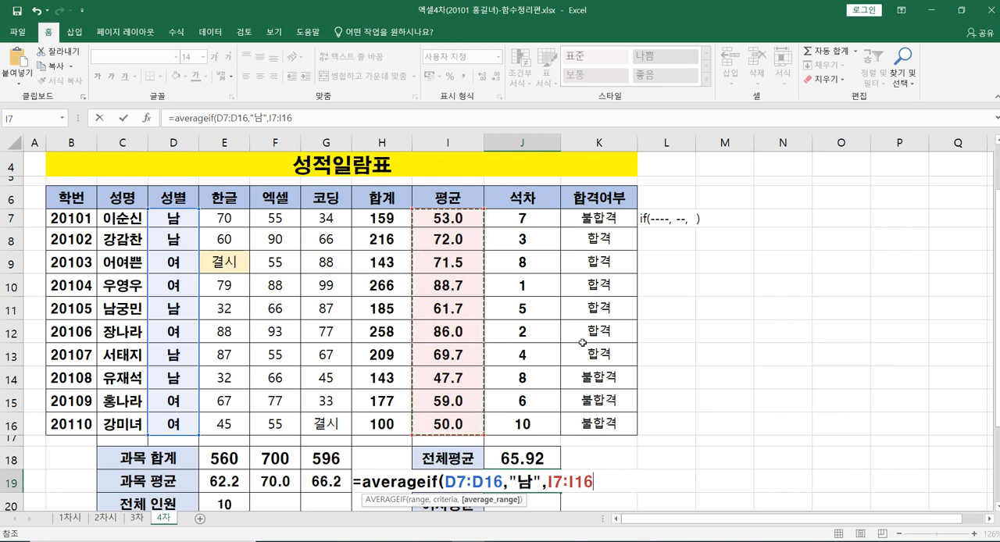
pyautogui.write(')')
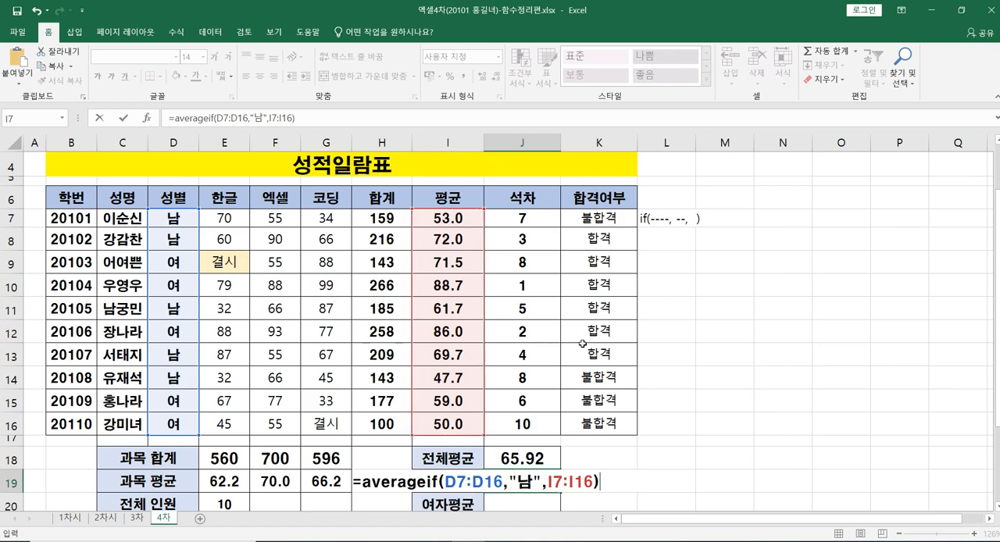
pyautogui.press('Return')
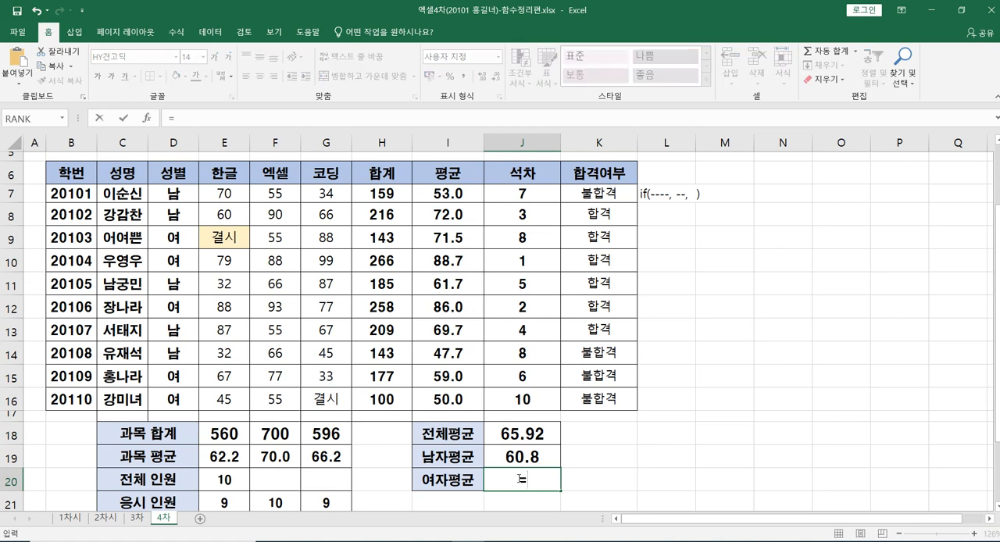
# Step: Start an AVERAGEIF formula in J20 for 여자평균, using the gender cells D7:D16 as the criteria range
pyautogui.write('=ㅁ')
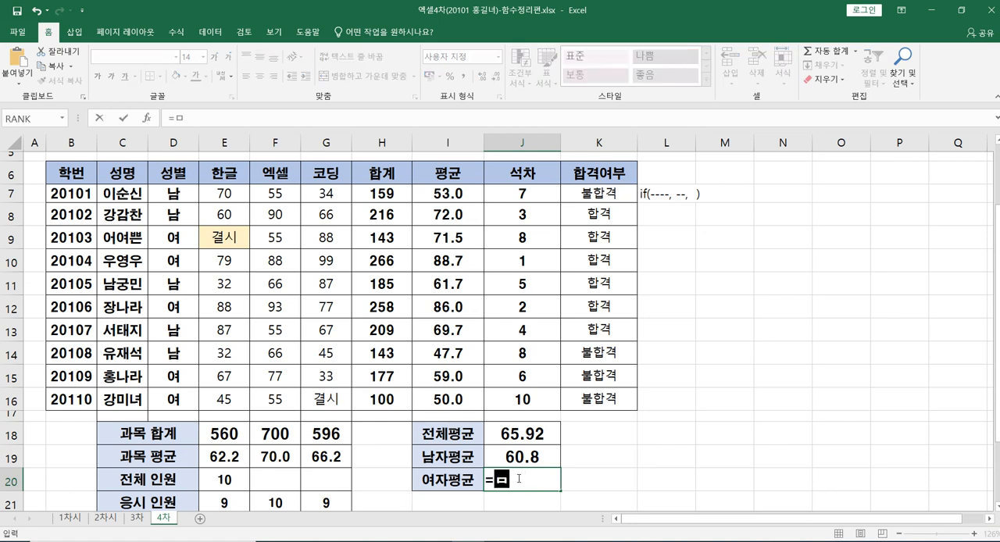
pyautogui.press('BackSpace')
pyautogui.write('ㅁ')
pyautogui.press('BackSpace')
pyautogui.write('a')
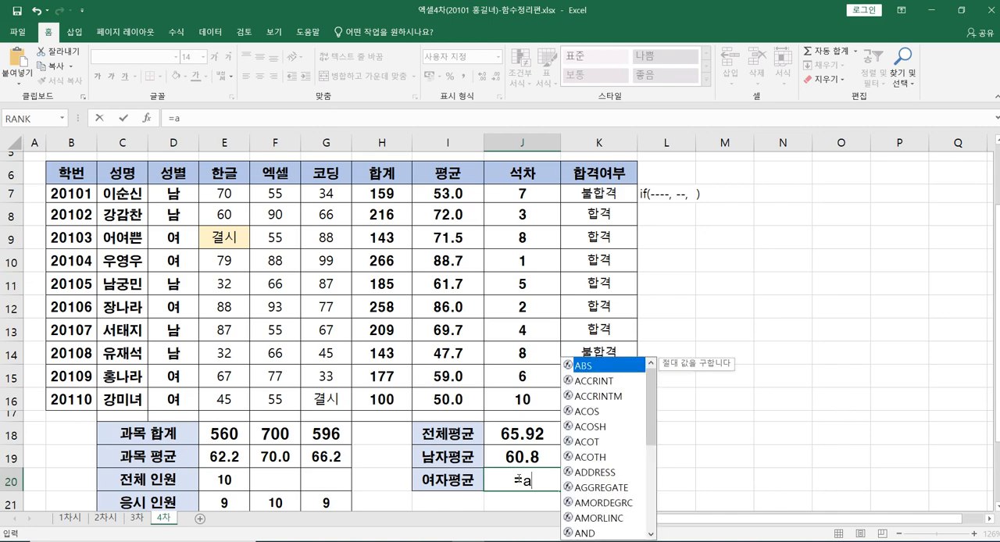
pyautogui.write('verage')
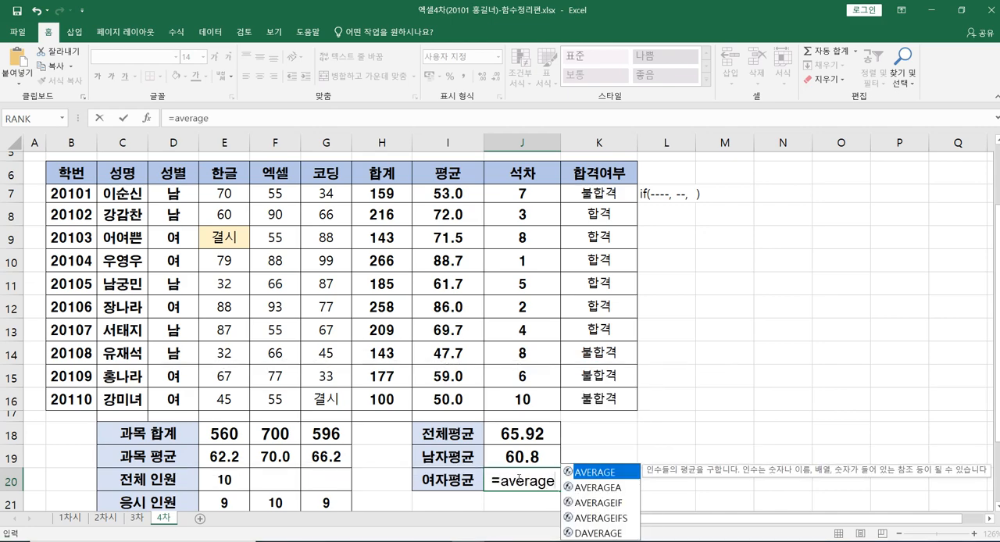
pyautogui.write('if')
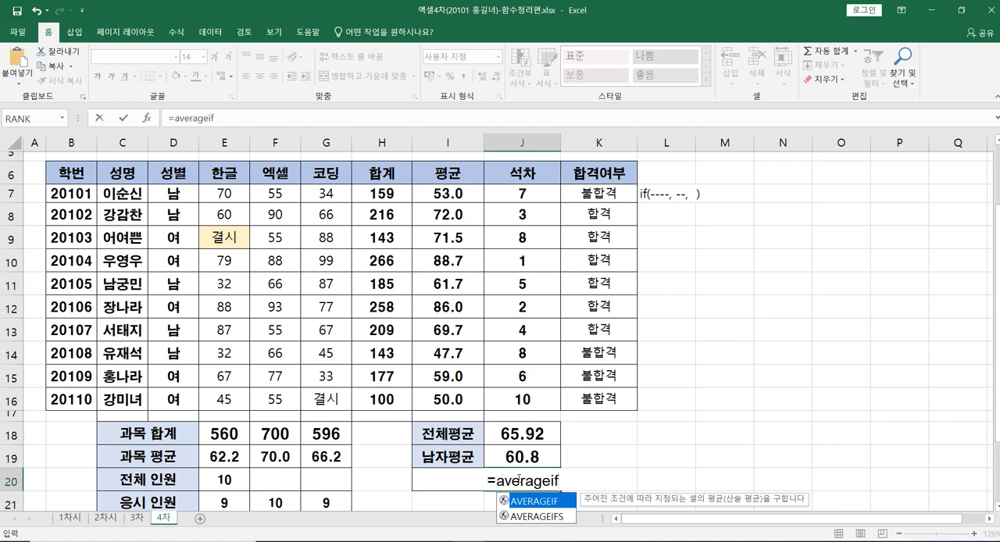
pyautogui.write('(')
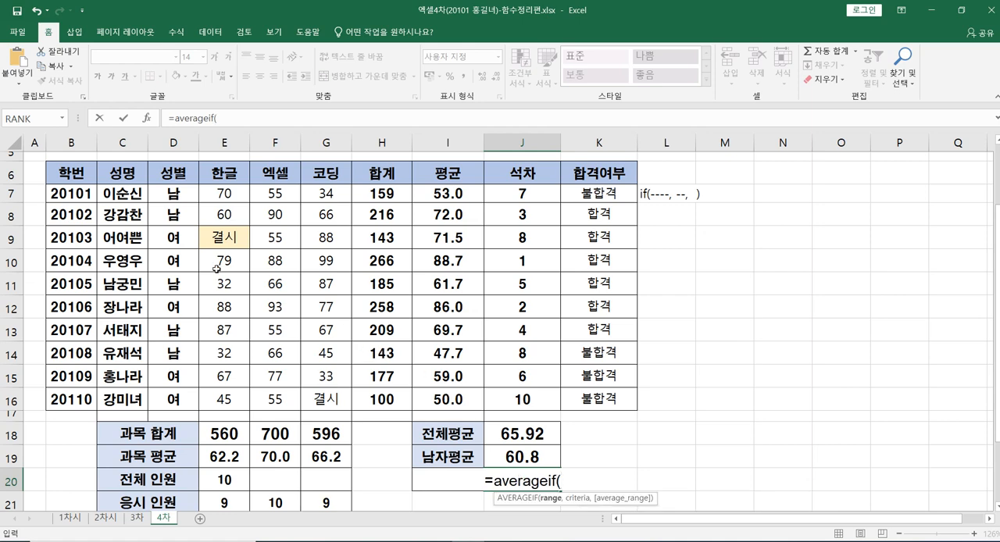
pyautogui.moveTo(173, 187); pyautogui.dragTo(174, 400)
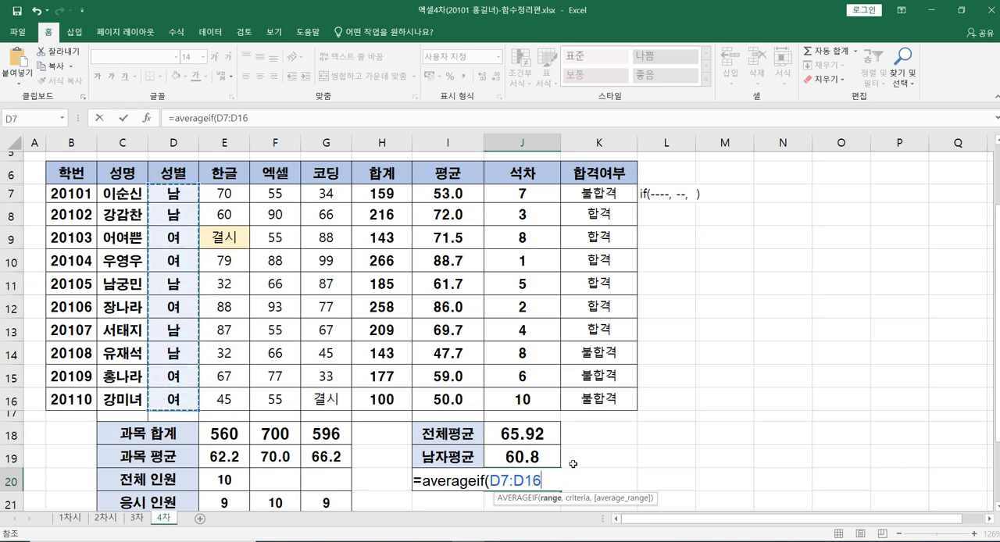
pyautogui.write(',')
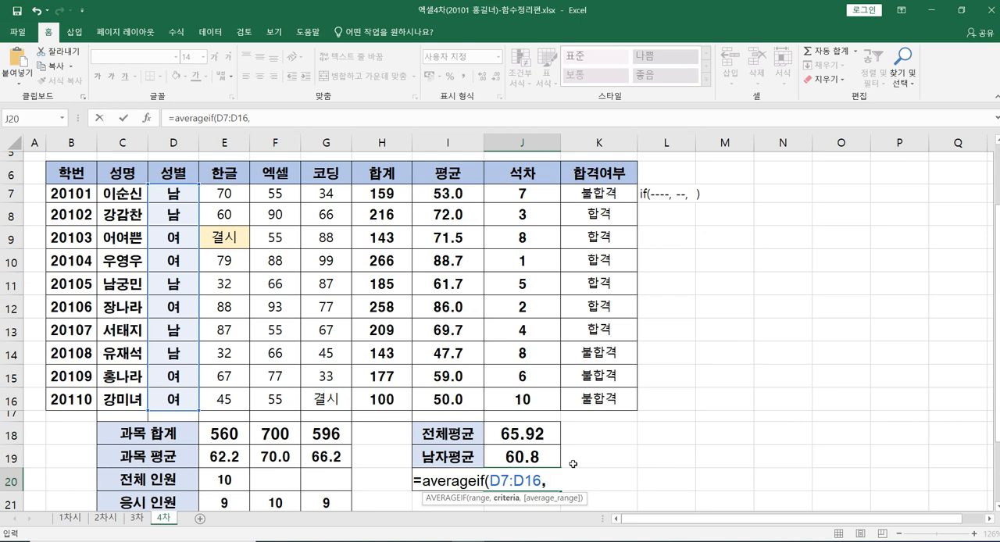
pyautogui.write('"여",')
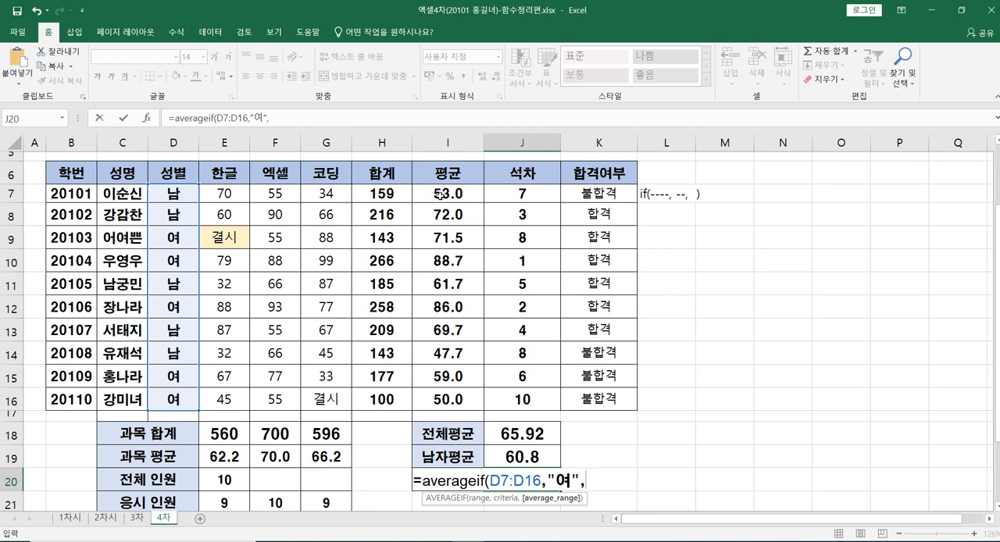
# Step: Complete the AVERAGEIF formula in J20 with the criterion "여" and the student averages I7:I16 as the average range
pyautogui.moveTo(441, 193); pyautogui.dragTo(461, 397)
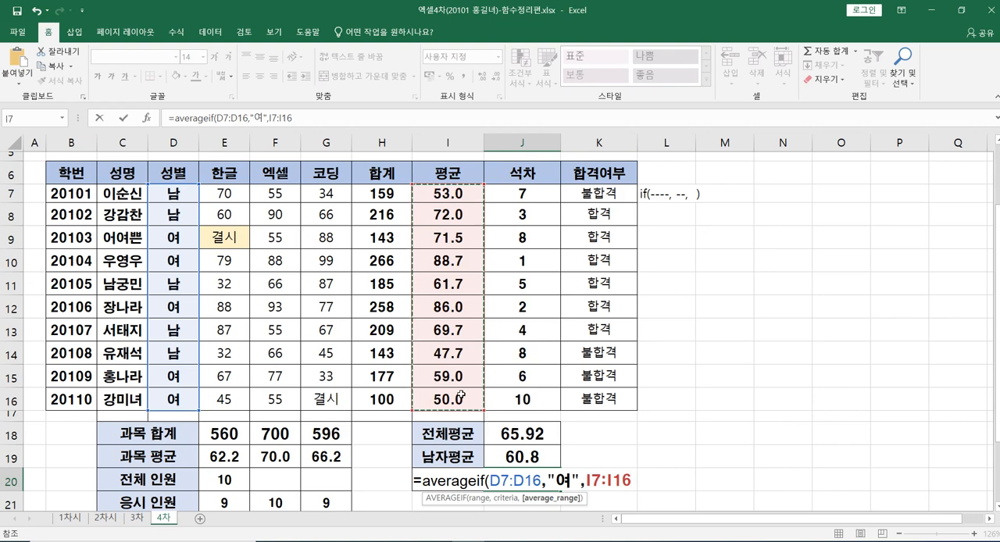
pyautogui.write(')')
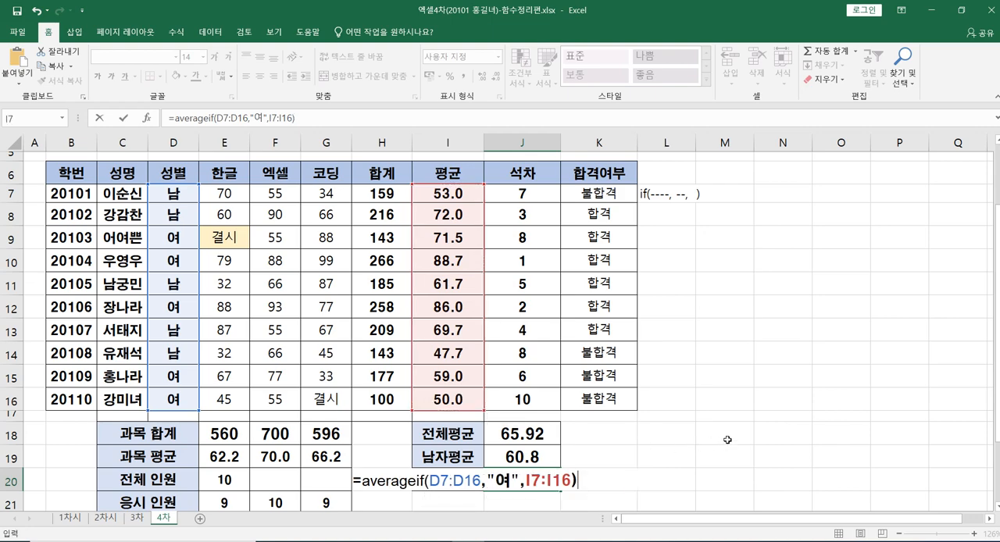
pyautogui.press('Return')
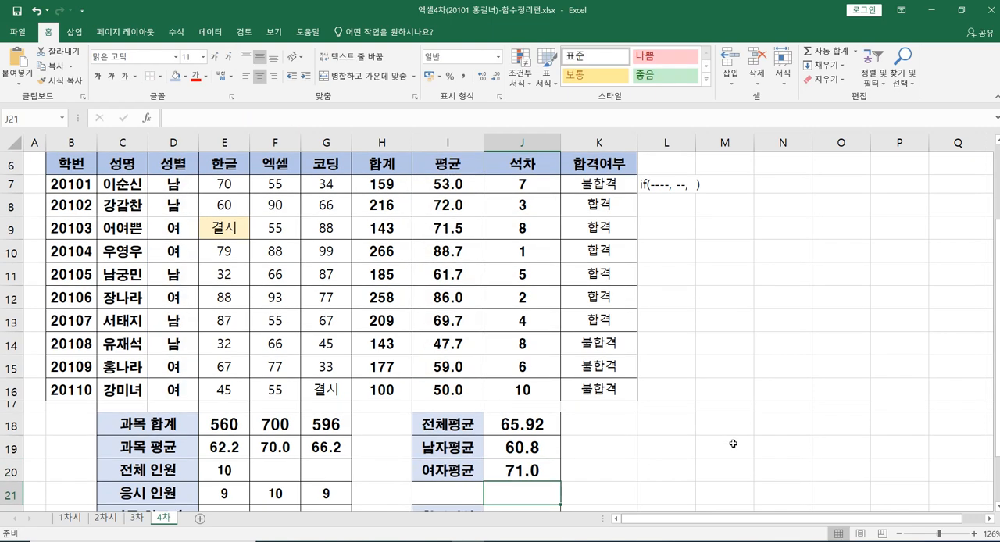
# Step: Start a COUNTIF formula in J22 for 합격인원, using the 합격여부 cells K7:K16 as the range
pyautogui.scroll(-1, 570, 464)
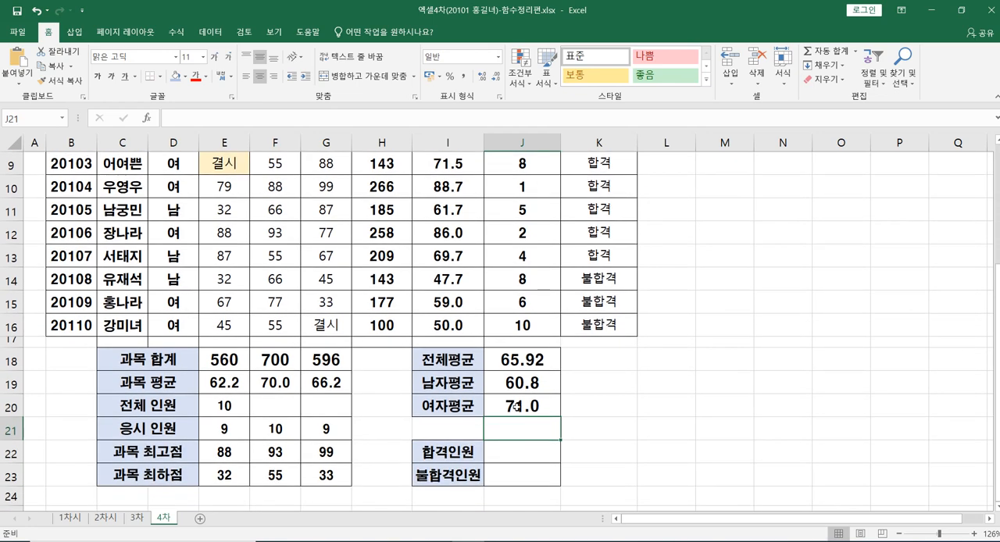
pyautogui.click(514, 454)
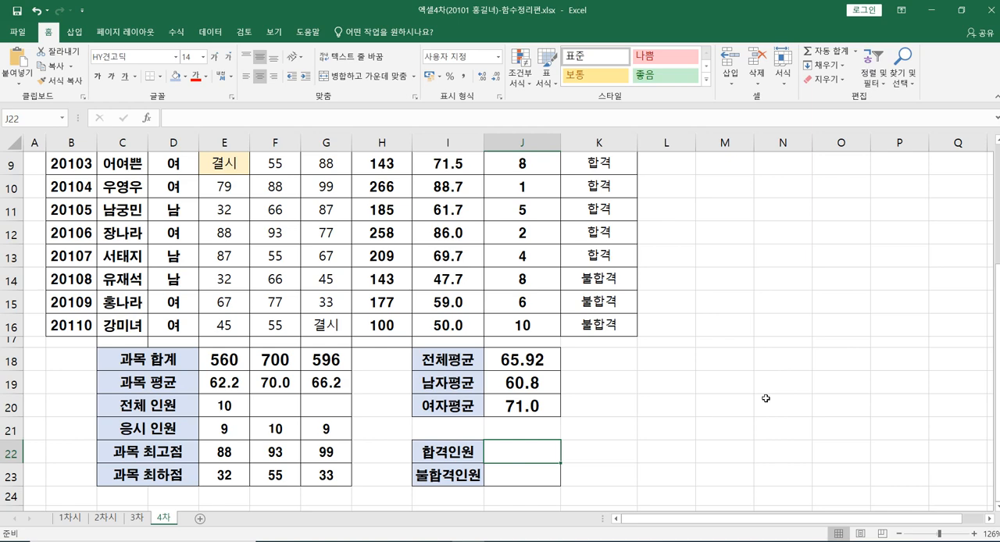
pyautogui.write('=')
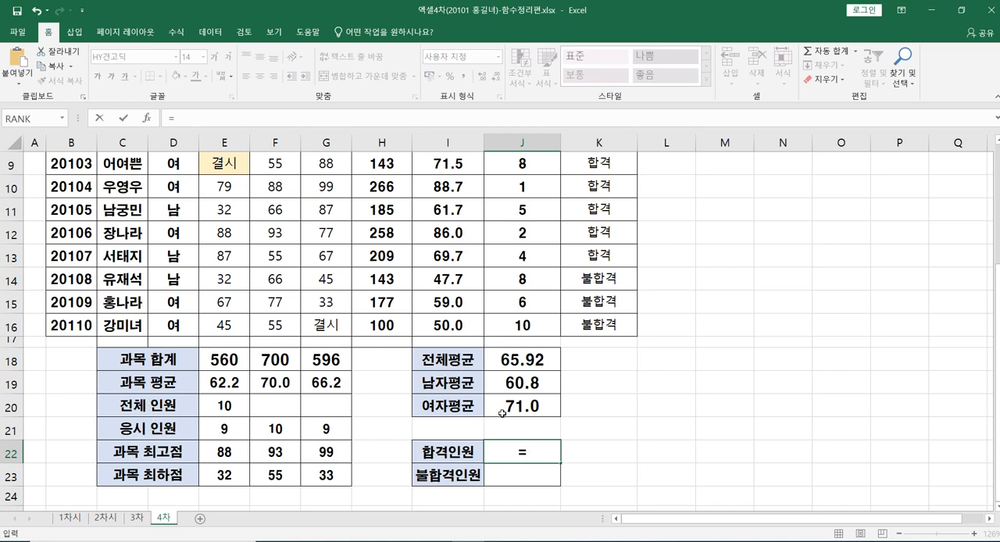
pyautogui.write('ㅊ')
pyautogui.press('BackSpace')
pyautogui.write('count')
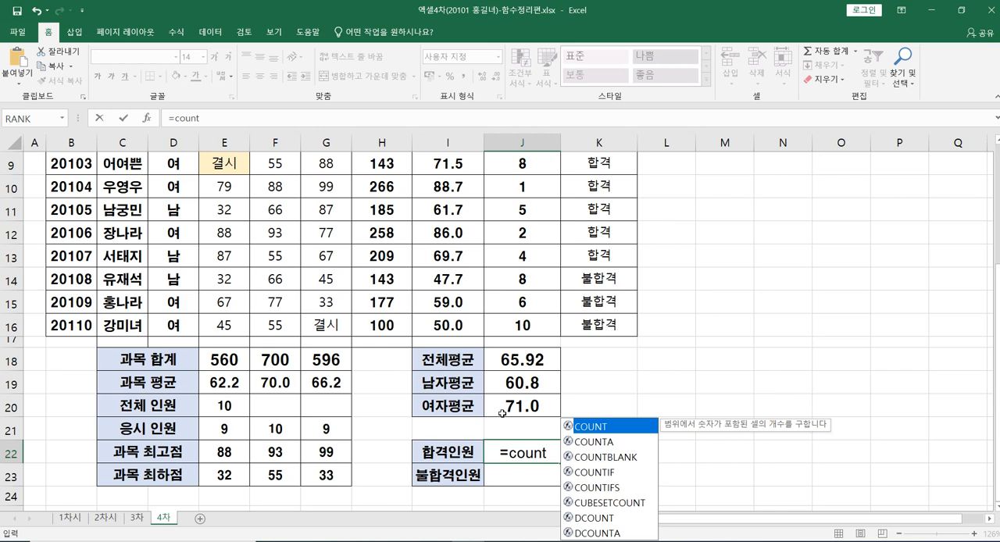
pyautogui.write('if')
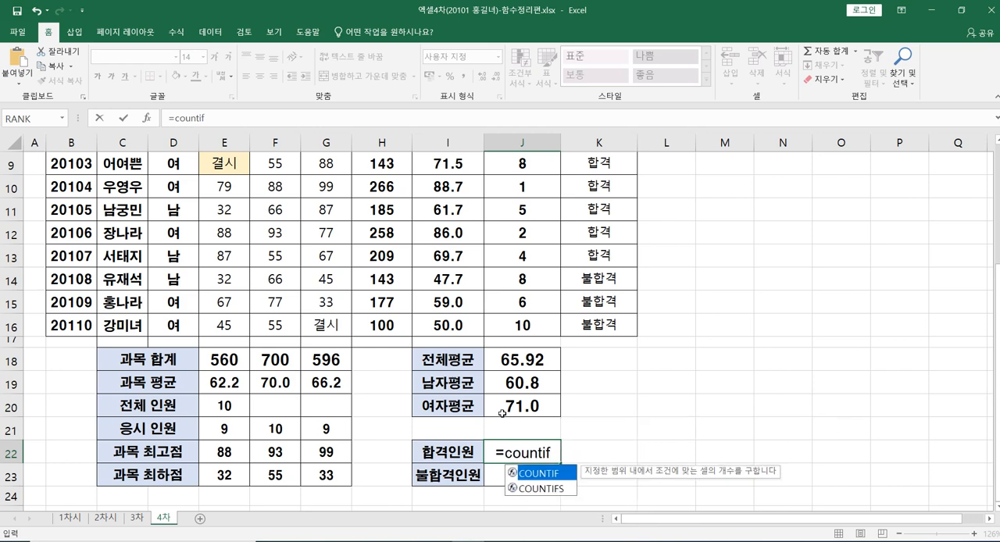
pyautogui.write('(')
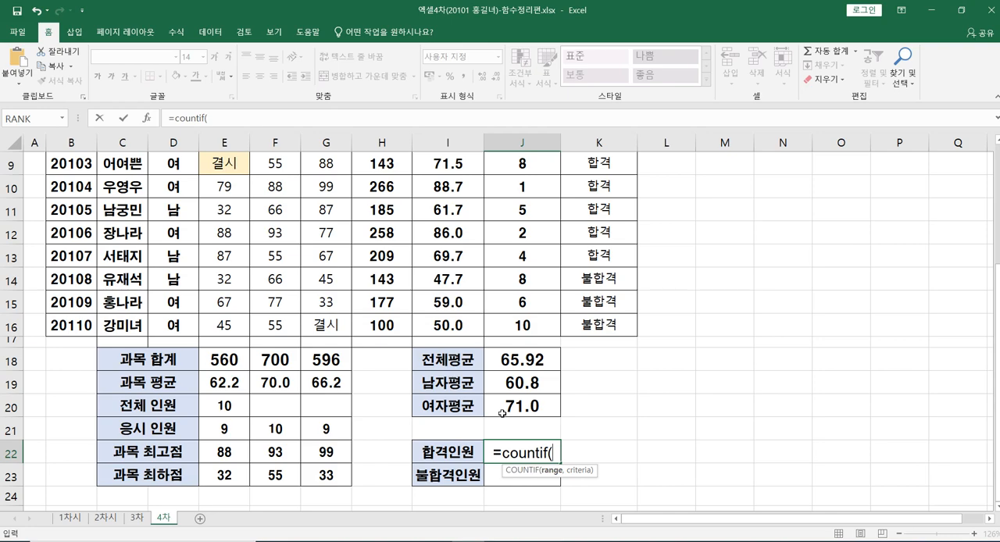
pyautogui.scroll(1, 683, 345)
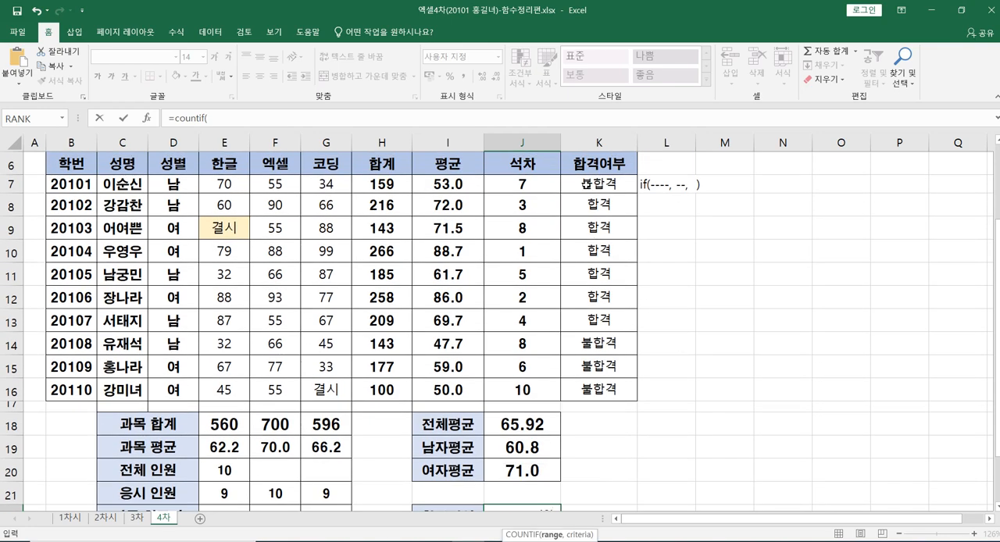
pyautogui.moveTo(586, 184); pyautogui.dragTo(607, 383)
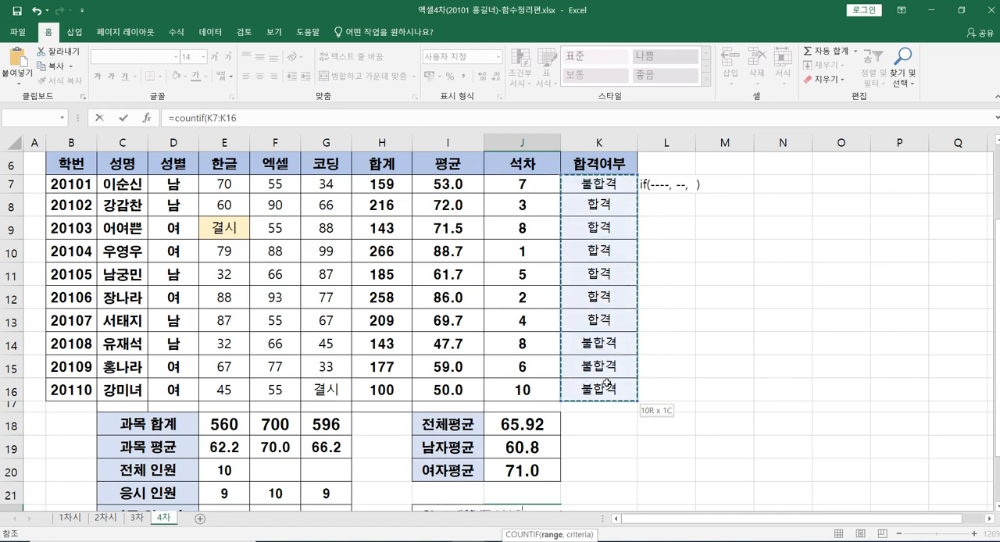
# Step: Complete the COUNTIF formula in J22 with the criterion "합격" and check the entered formula
pyautogui.scroll(-2, 606, 380)
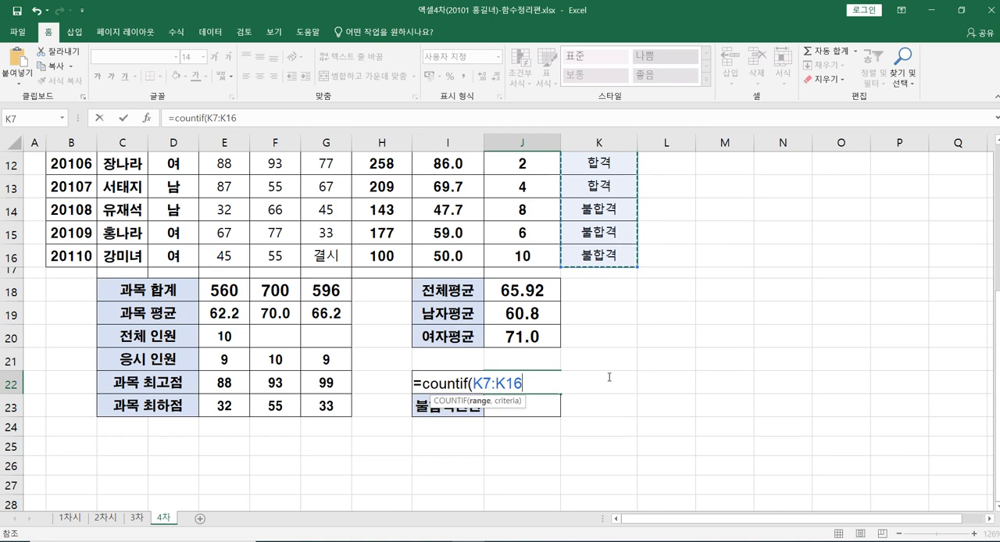
pyautogui.write(',')
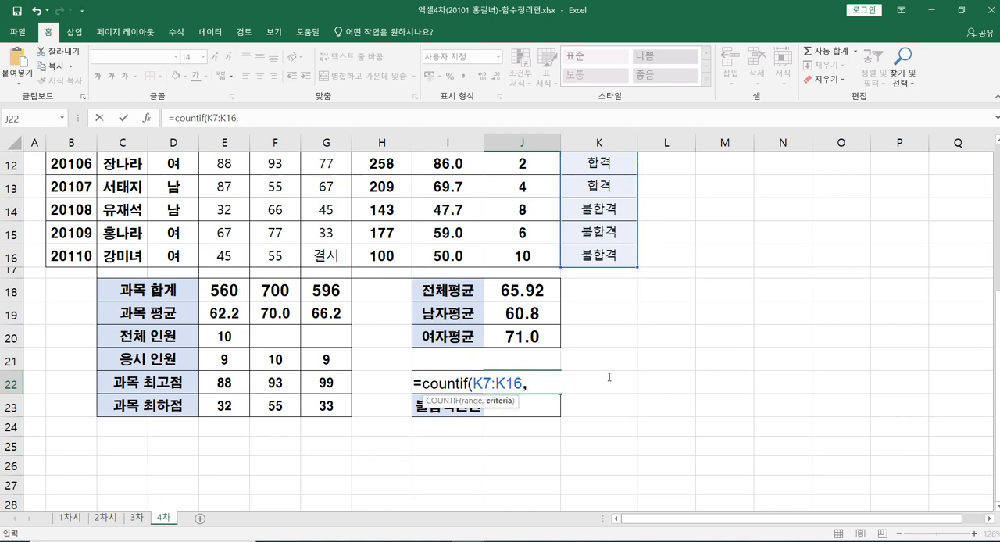
pyautogui.write('"합겨ㄱ"')
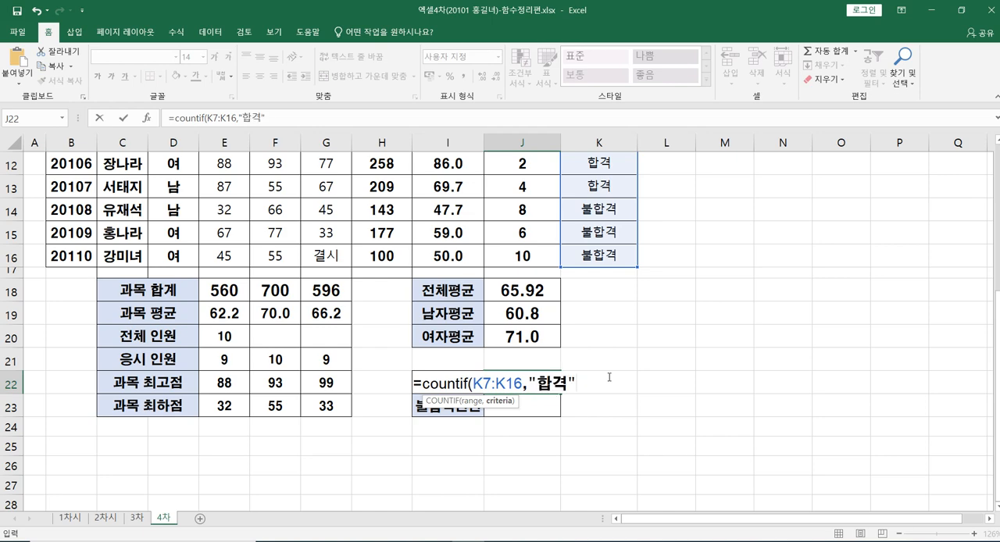
pyautogui.write(')')
pyautogui.press('Return')
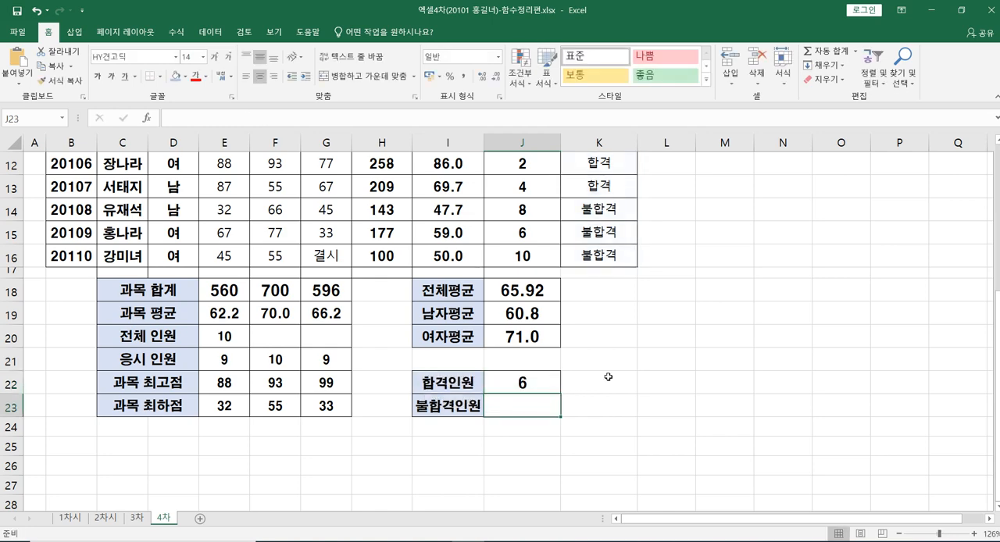
pyautogui.click(541, 383)
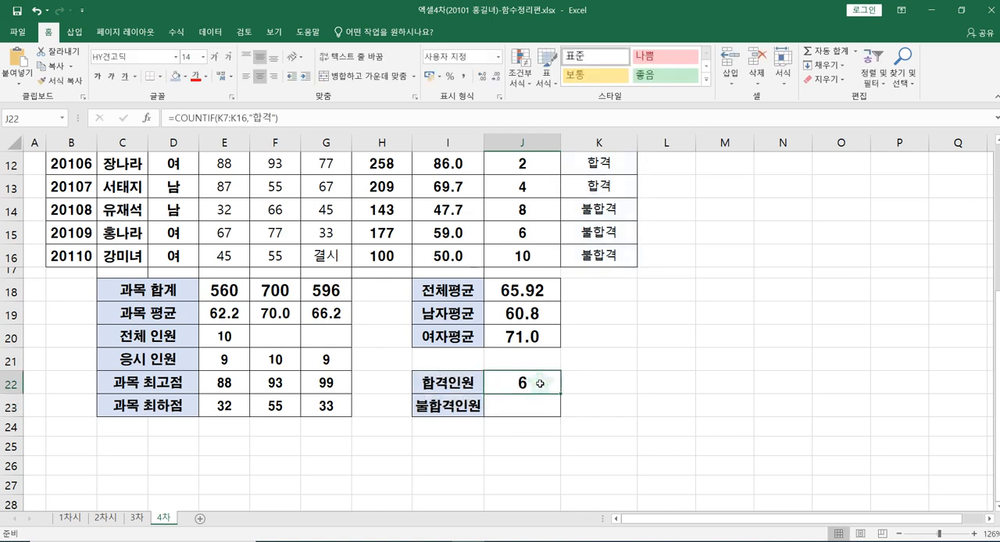
# Step: Start a COUNTIF formula in J23 for 불합격인원, using the 합격여부 cells K7:K16 as the range
pyautogui.click(519, 405)
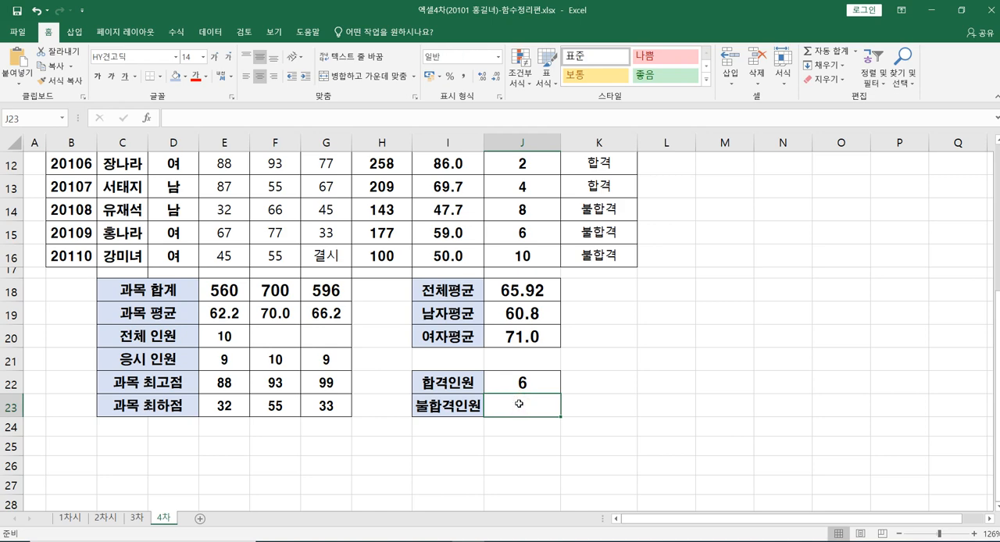
pyautogui.write('=')
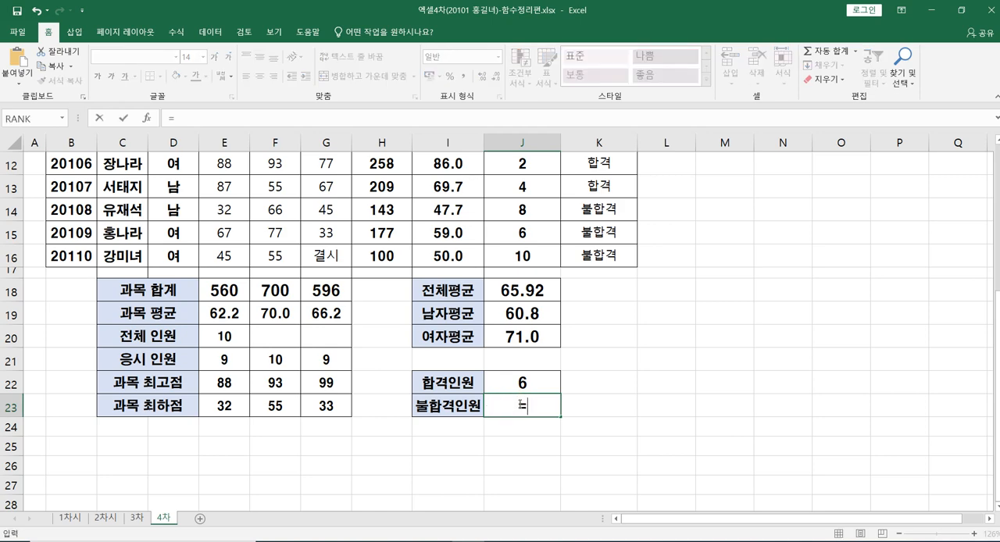
pyautogui.write('coun')
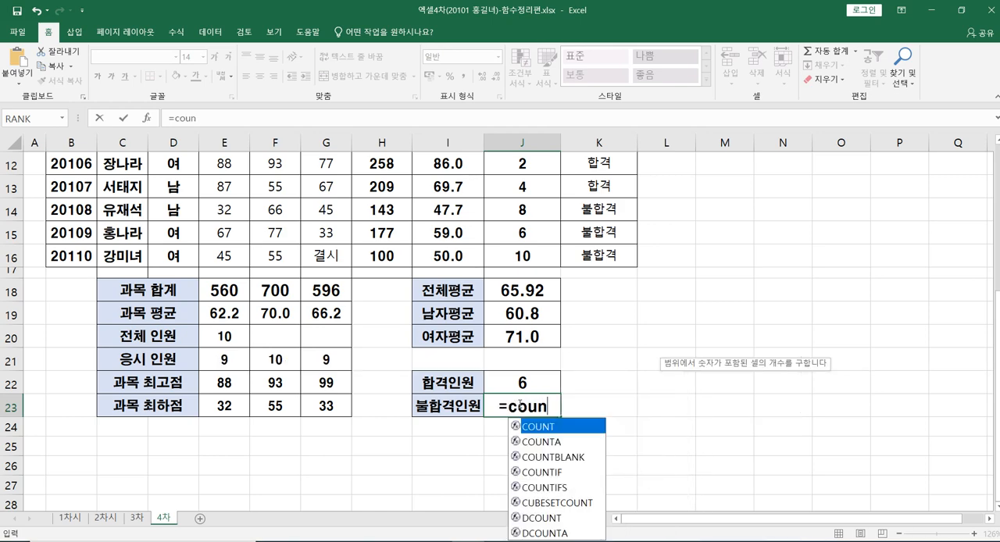
pyautogui.write('ta')
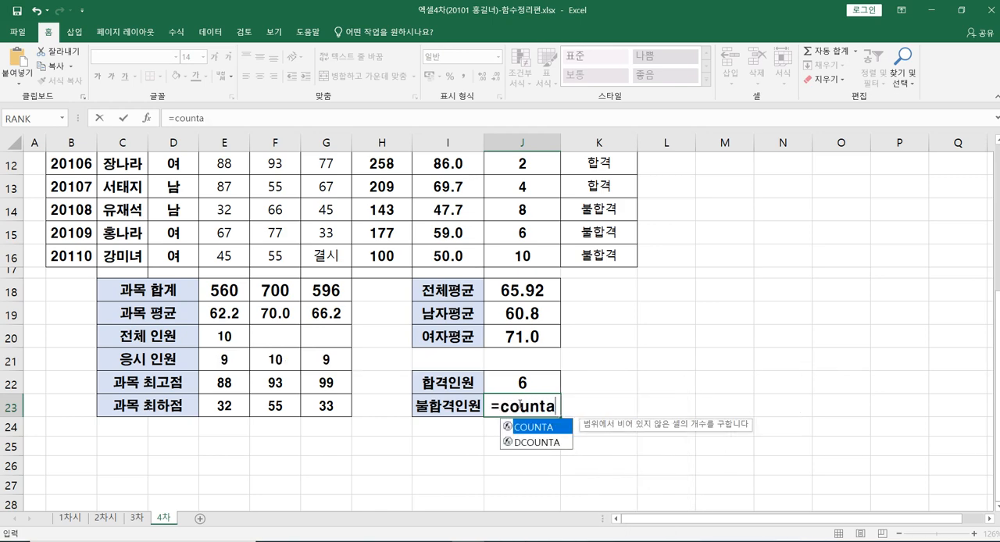
pyautogui.press('BackSpace')
pyautogui.write('if')
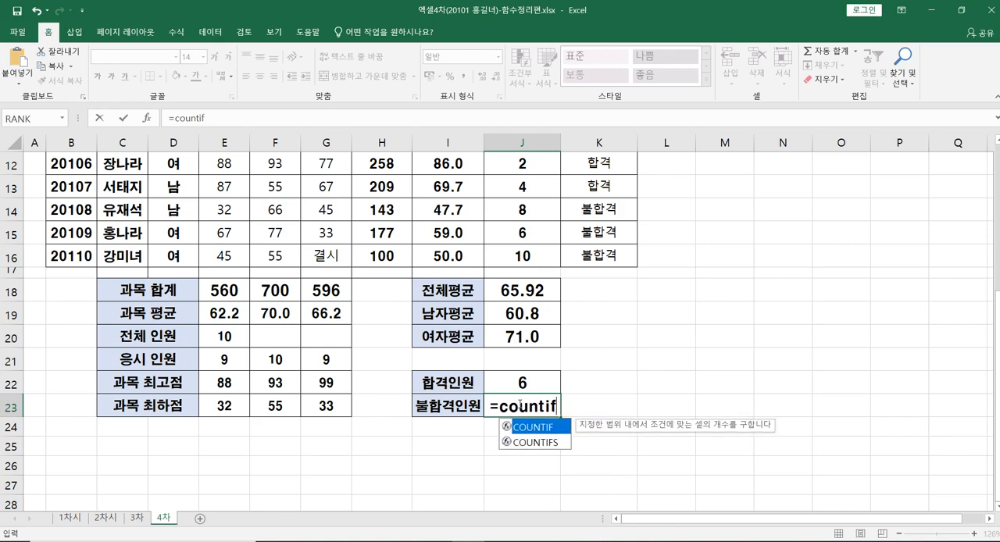
pyautogui.write('(')
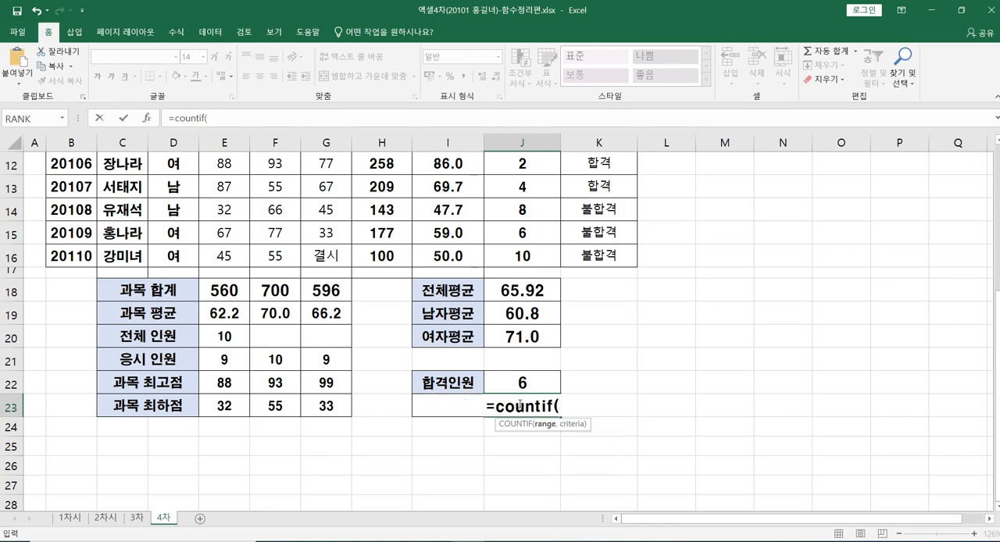
pyautogui.scroll(2, 520, 405)
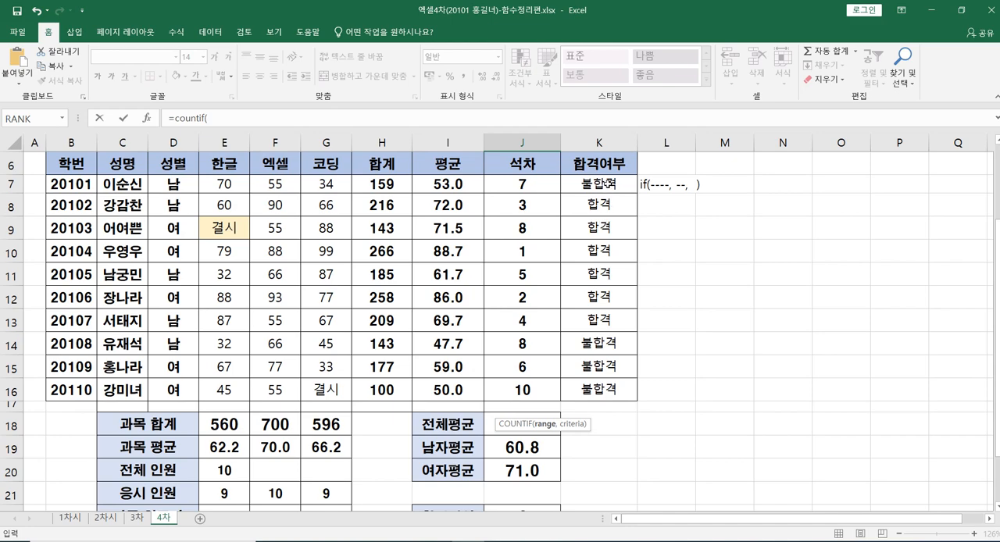
pyautogui.moveTo(606, 184); pyautogui.dragTo(637, 381)
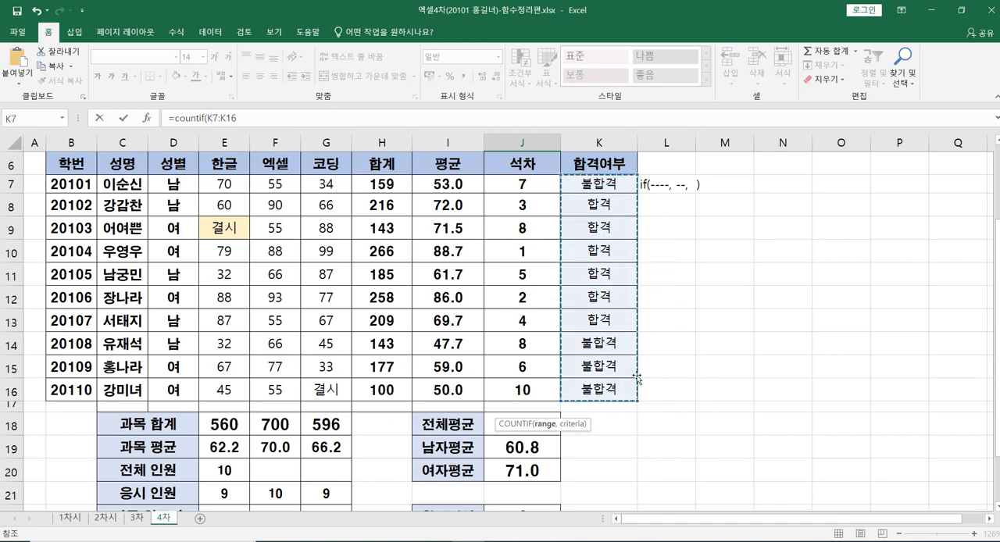
# Step: Complete the COUNTIF formula in J23 with the criterion "불합격"
pyautogui.scroll(-2, 638, 374)
pyautogui.write(',')
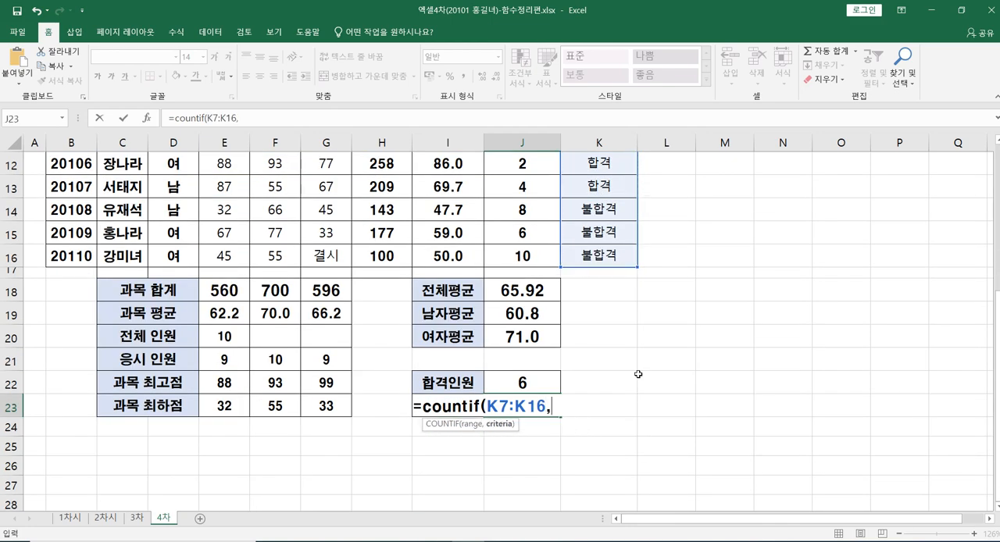
pyautogui.write('"불합')
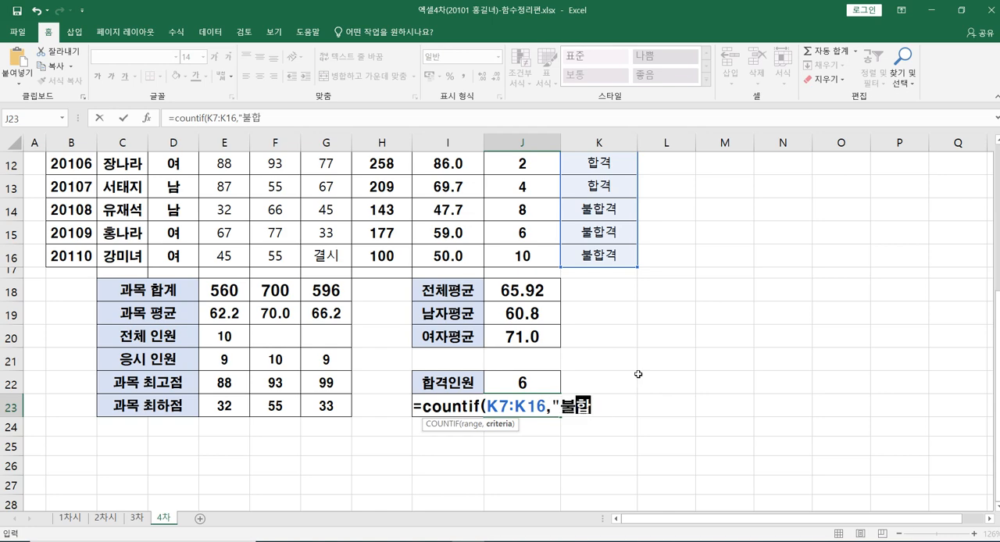
pyautogui.write('격"')
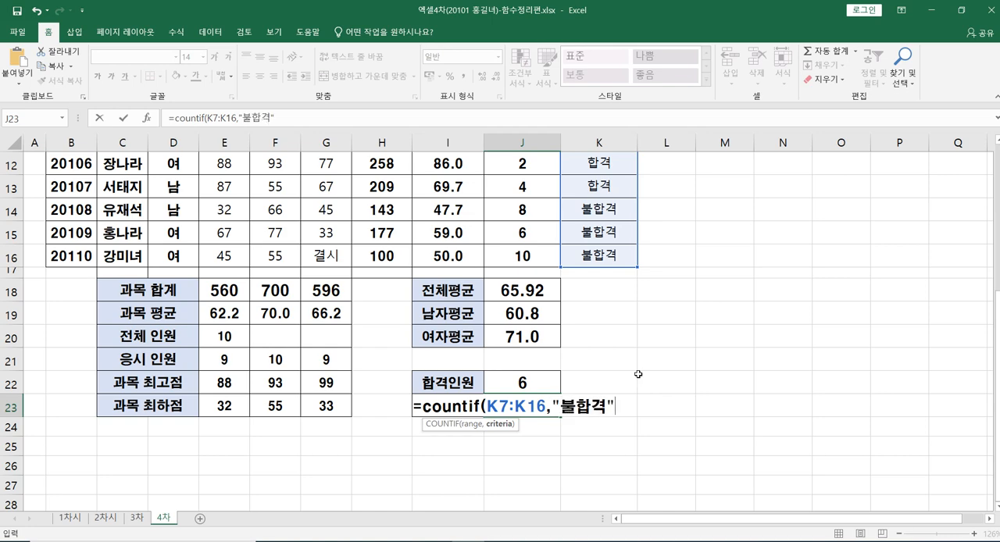
pyautogui.write(')')
pyautogui.press('Return')
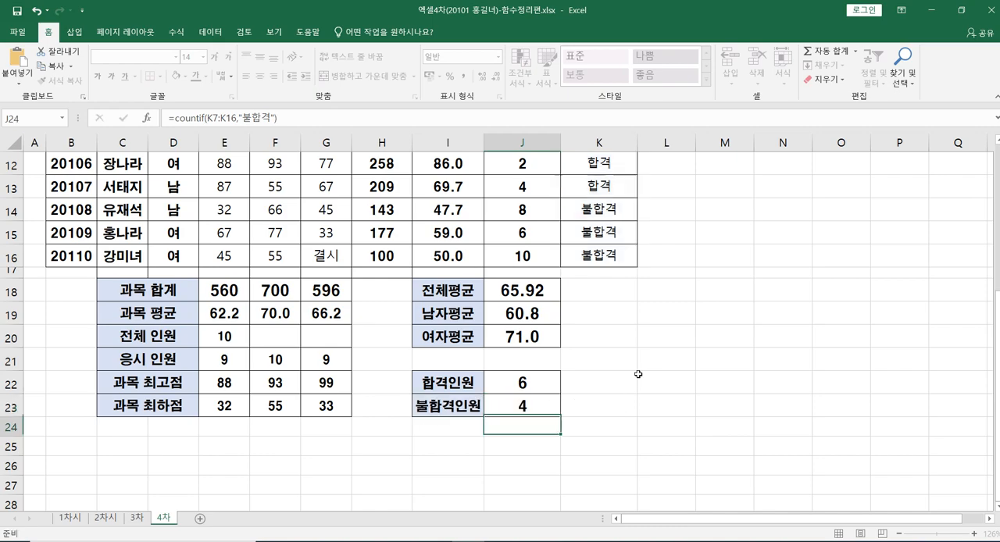
# Step: Review the row 7 formulas for 합계, 평균, 석차 and 합격여부, plus the E21:E23 subject statistics and the 남자평균 formula in J19
pyautogui.scroll(2, 639, 374)
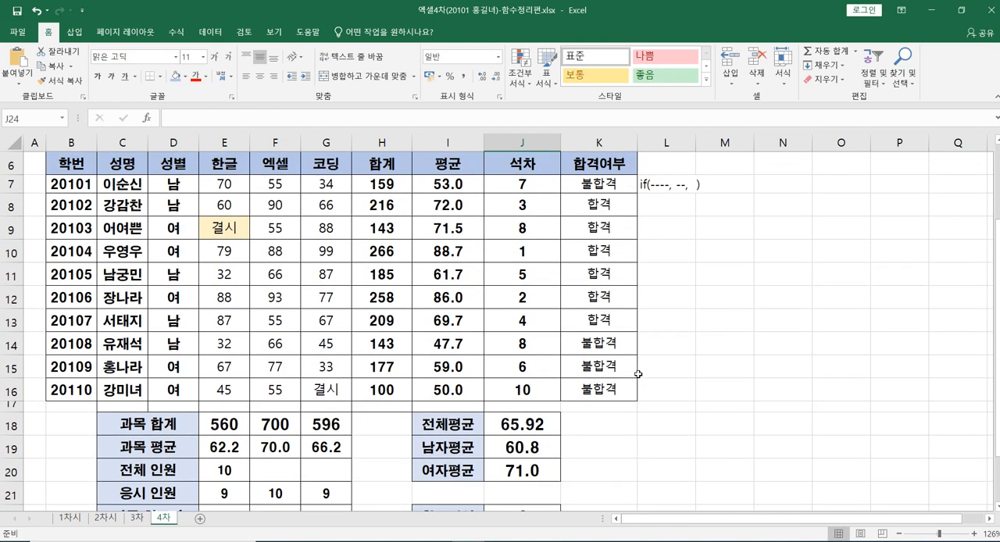
pyautogui.scroll(-2, 617, 309)
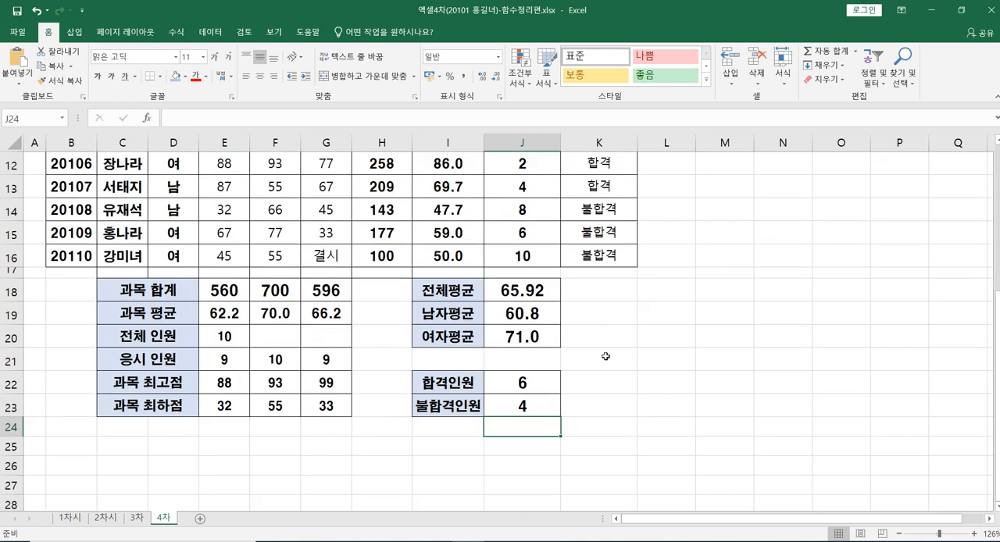
pyautogui.scroll(2, 605, 356)
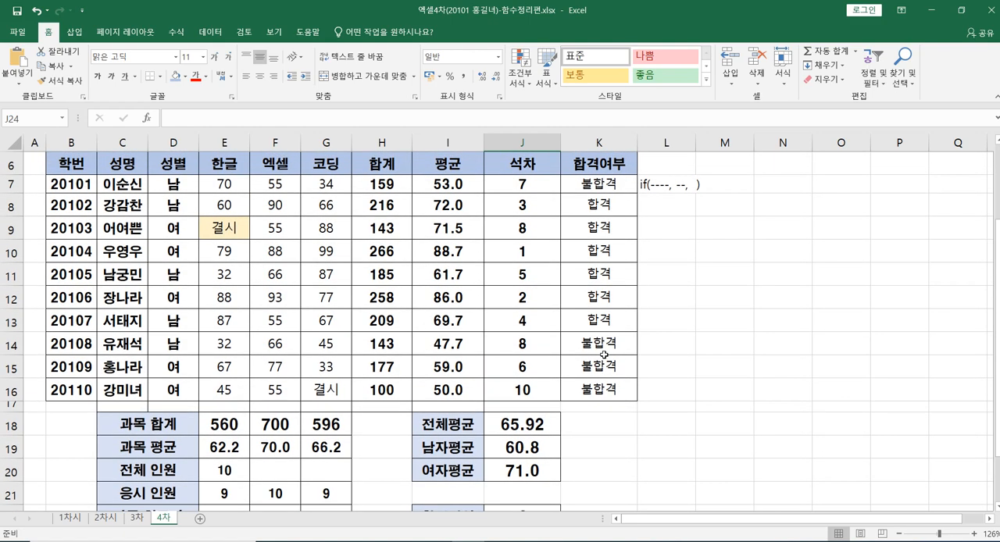
pyautogui.click(381, 184)
pyautogui.click(447, 187)
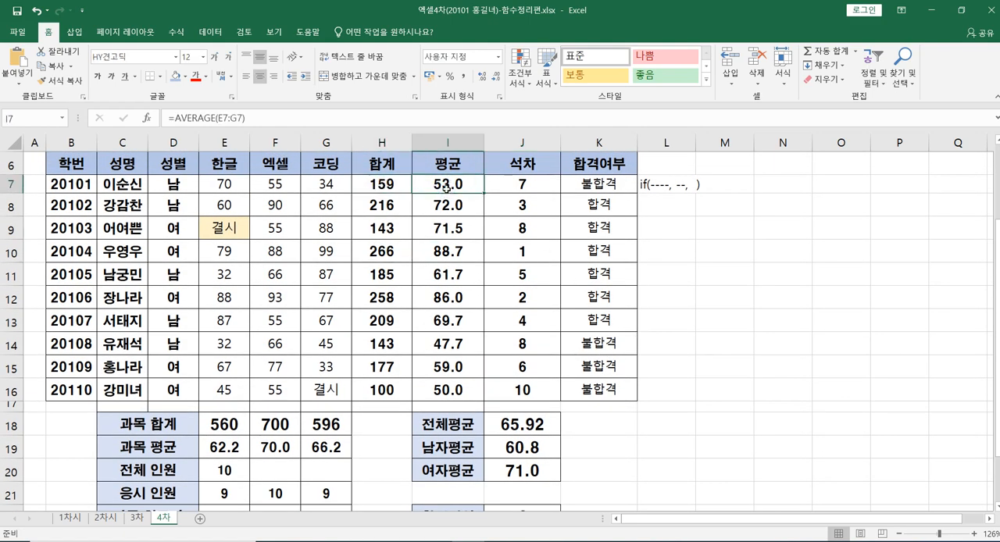
pyautogui.click(518, 184)
pyautogui.click(596, 186)
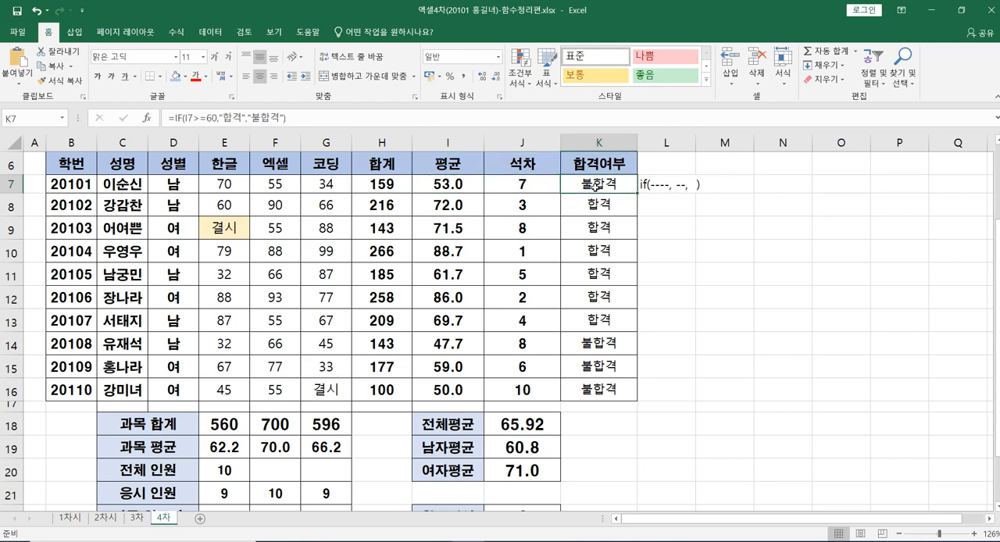
pyautogui.scroll(-1, 389, 333)
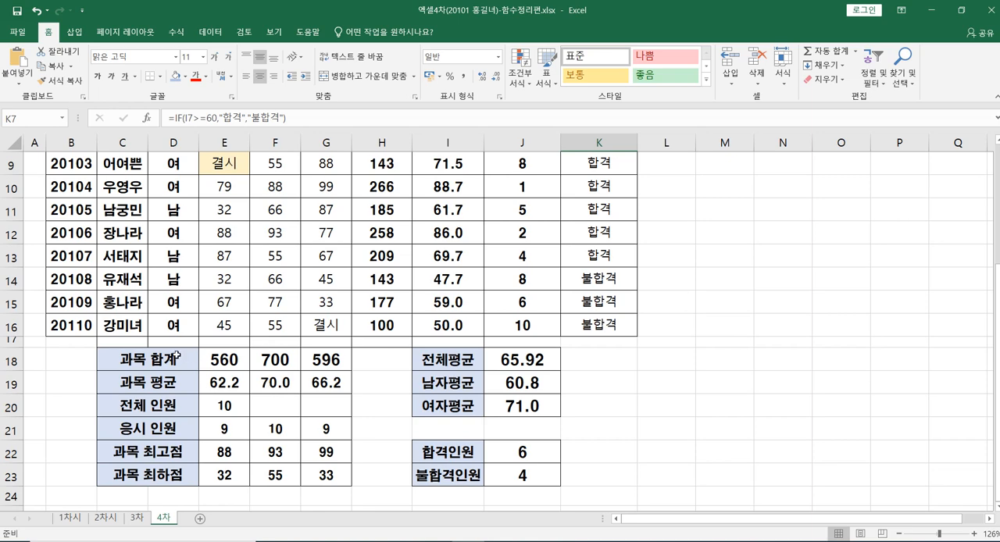
pyautogui.click(208, 428)
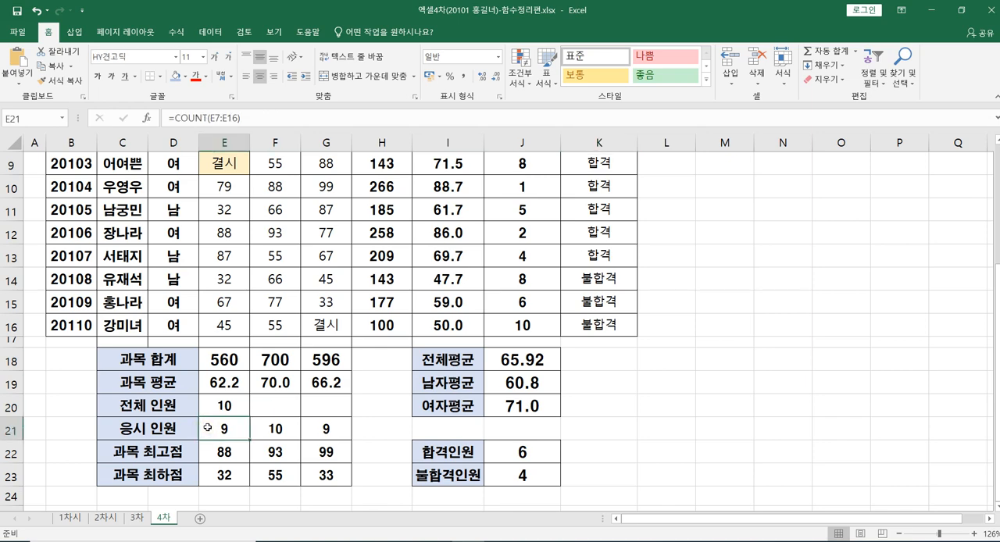
pyautogui.click(219, 454)
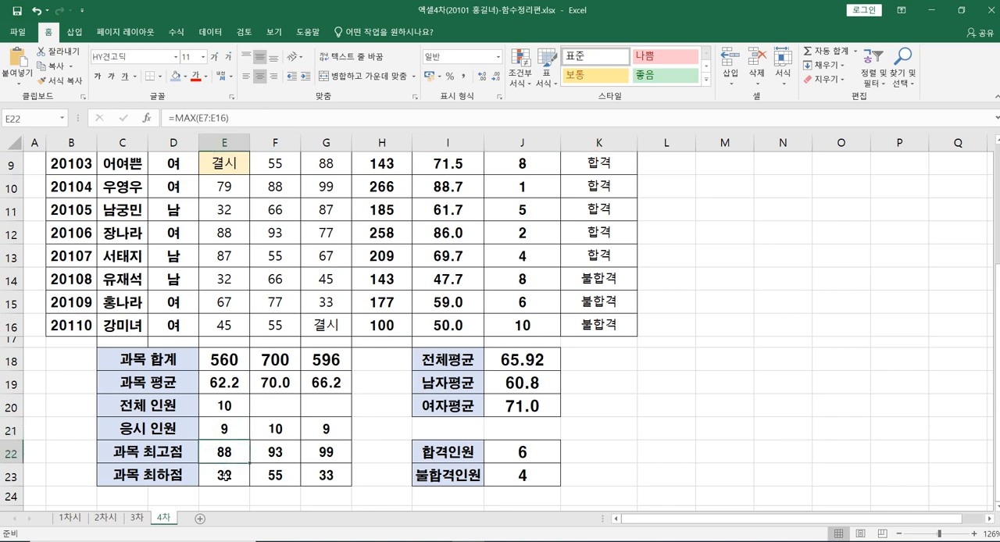
pyautogui.click(227, 473)
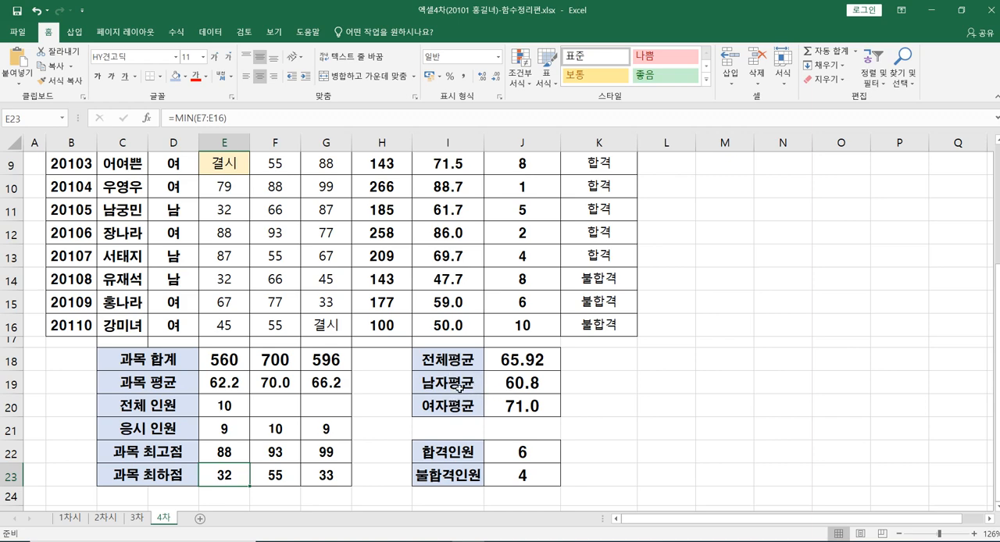
pyautogui.click(516, 386)
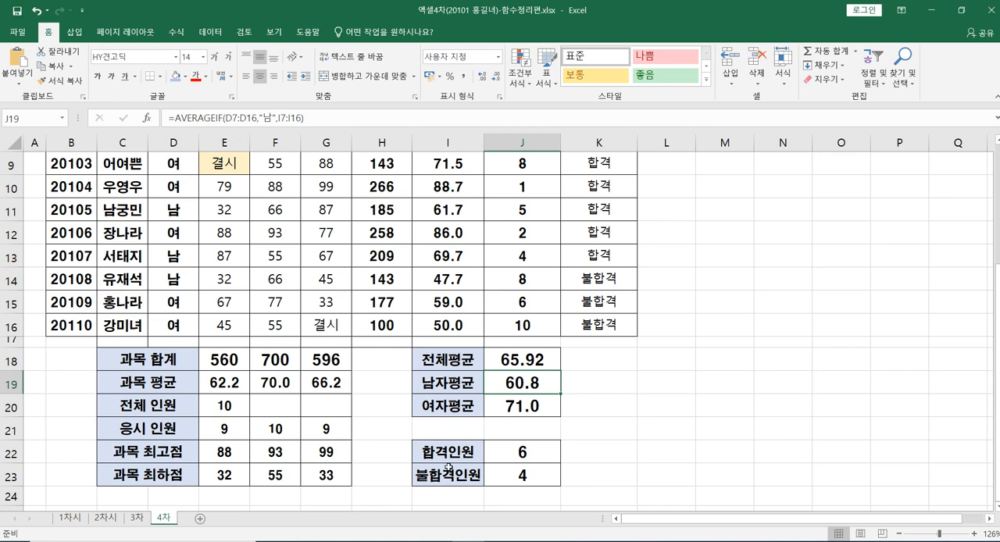
# Step: Review the 여자평균 formula in J20 and the 합격인원 and 불합격인원 formulas in J22 and J23
pyautogui.click(516, 406)
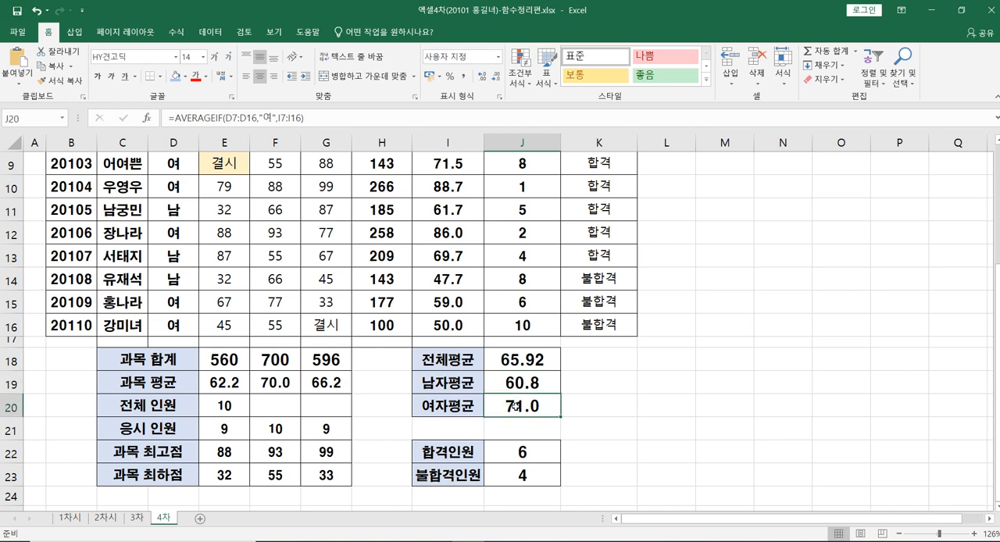
pyautogui.click(506, 453)
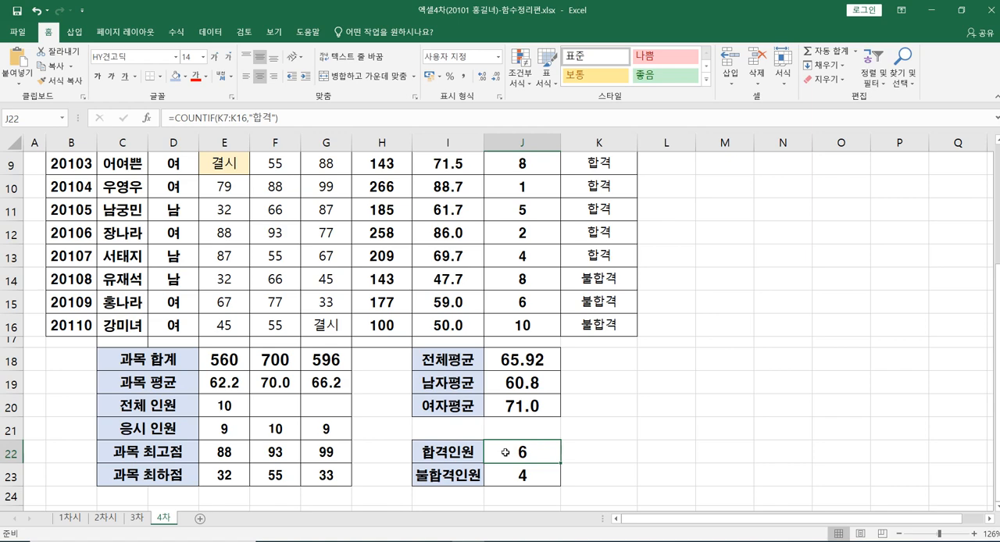
pyautogui.click(512, 475)
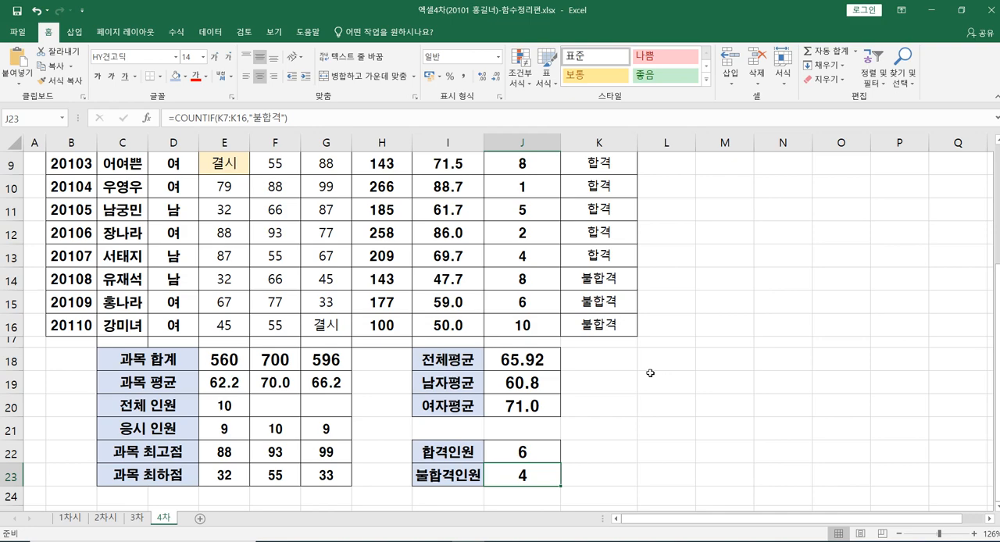
# Step: Delete the IF syntax note beside the 합격여부 column in L7
pyautogui.scroll(1, 650, 374)
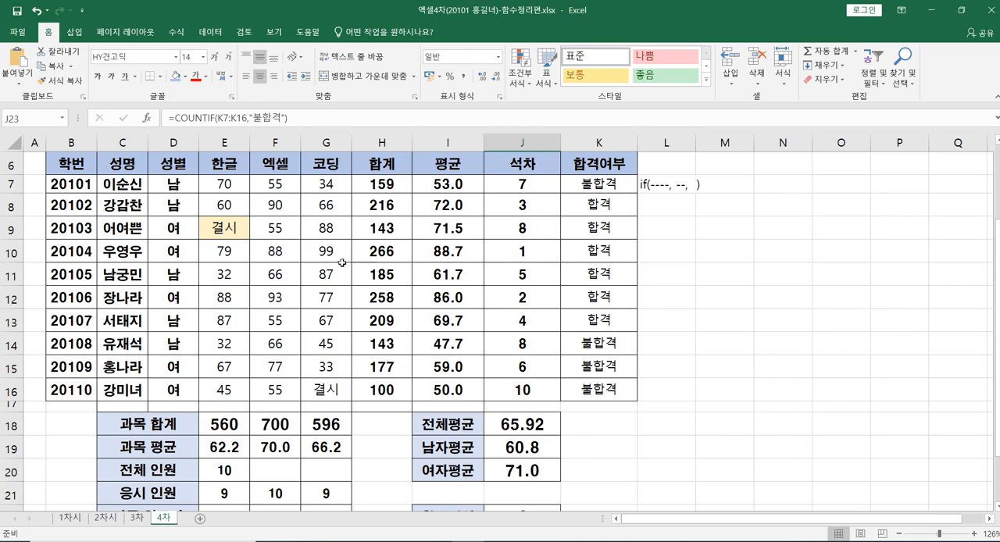
pyautogui.scroll(1, 311, 285)
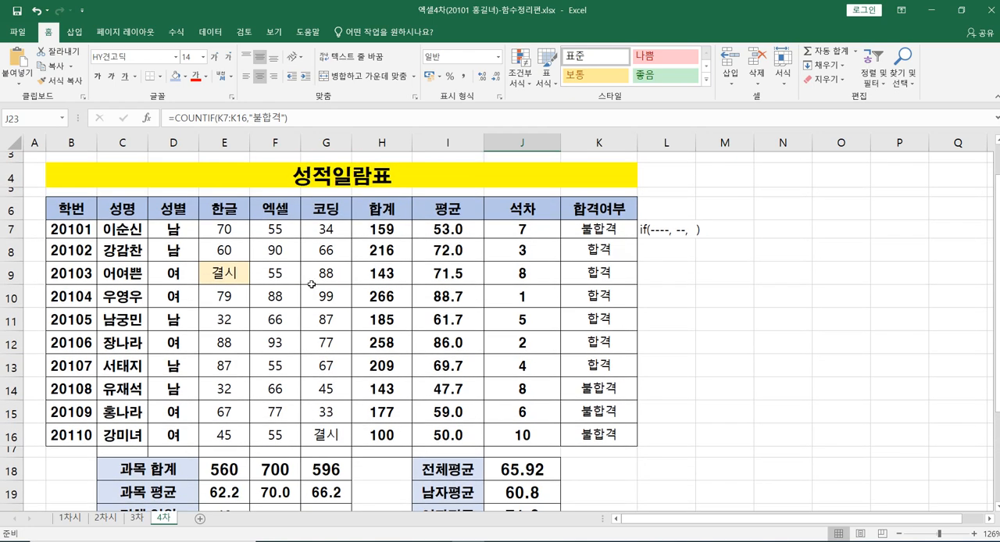
pyautogui.click(665, 232)
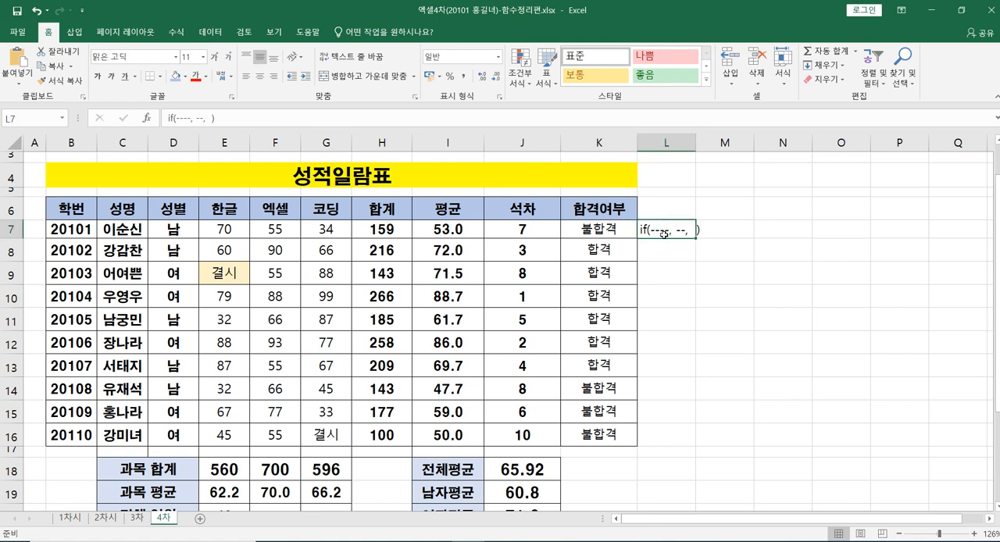
pyautogui.press('BackSpace')
pyautogui.click(703, 358)
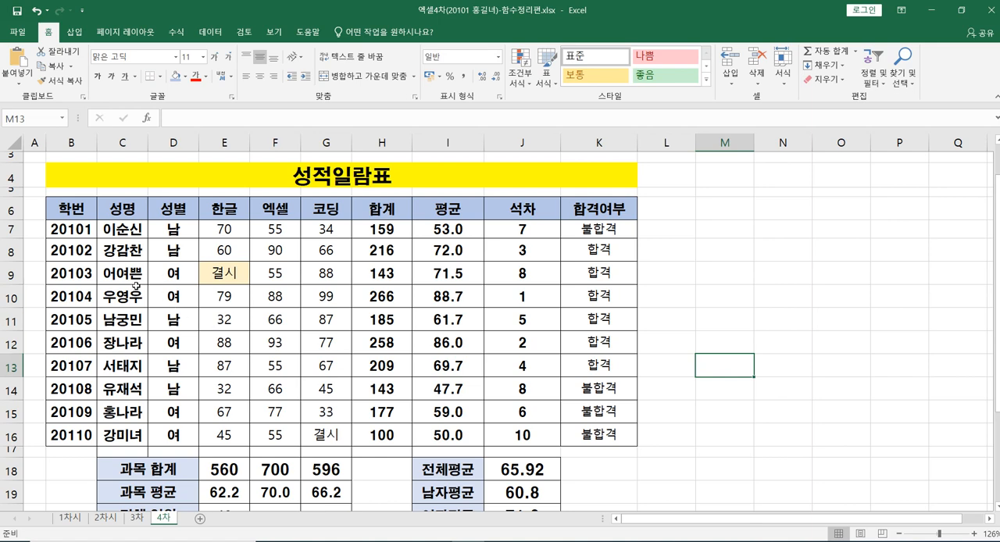
# Step: Look over the tables on the 3차 sheet and return to the heading of the 4차 sheet
pyautogui.click(136, 518)
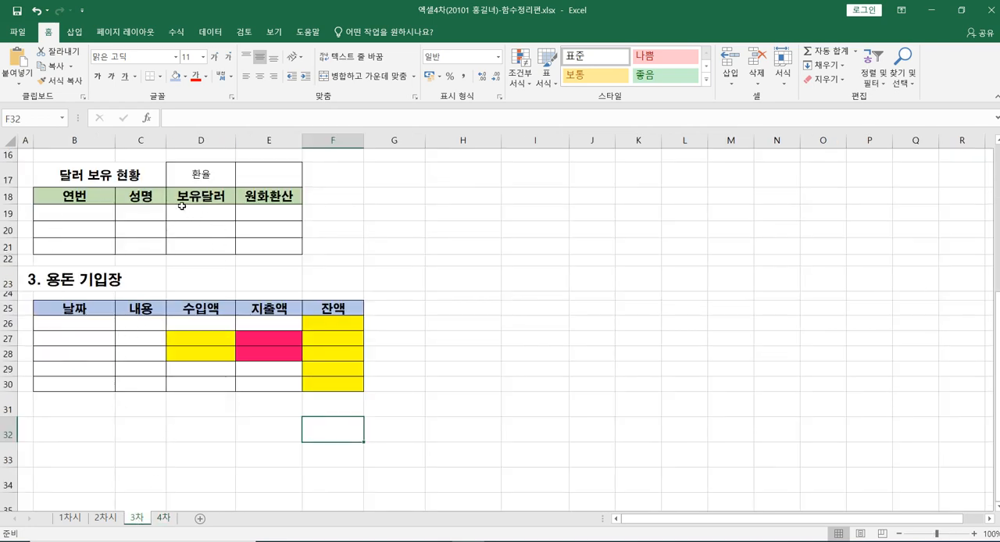
pyautogui.scroll(1, 139, 269)
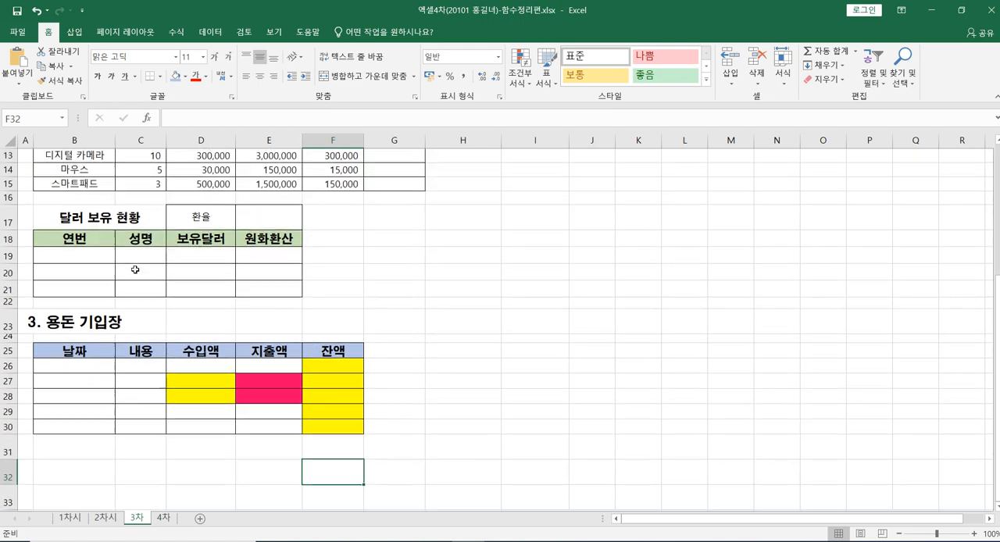
pyautogui.scroll(1, 240, 353)
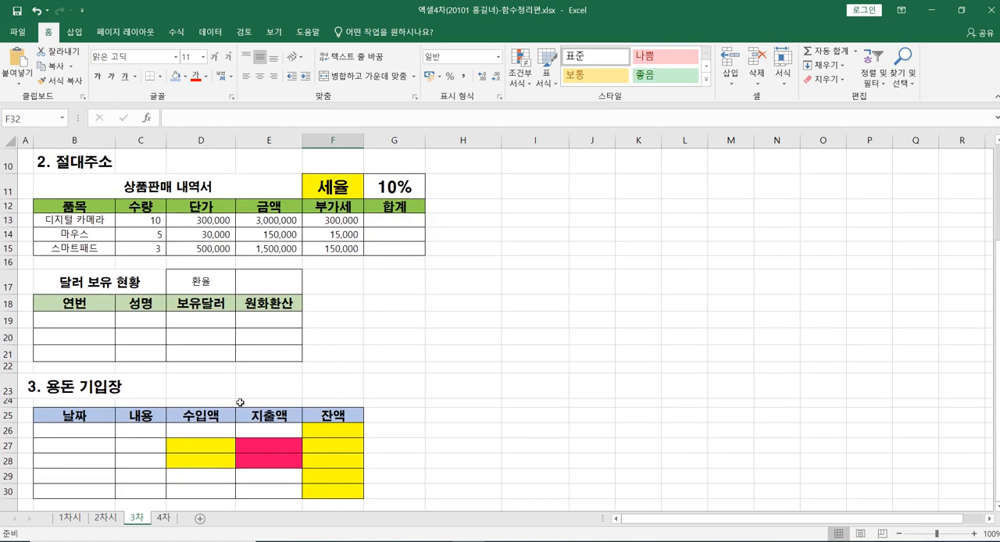
pyautogui.scroll(-1, 274, 398)
pyautogui.click(166, 519)
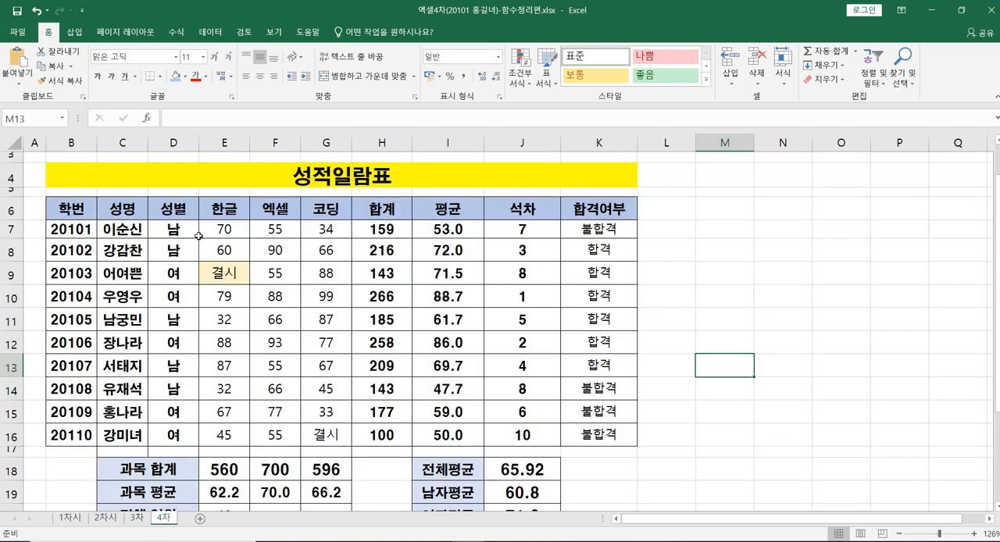
pyautogui.scroll(2, 84, 164)
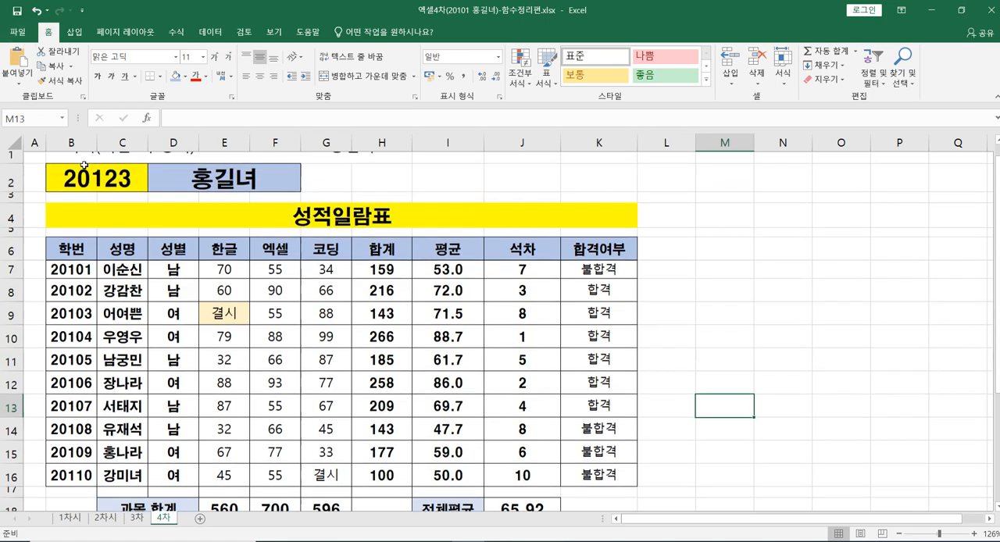
# Step: Start saving the workbook under another name, with the desktop folder 바탕 화면 as the destination
pyautogui.click(17, 33)
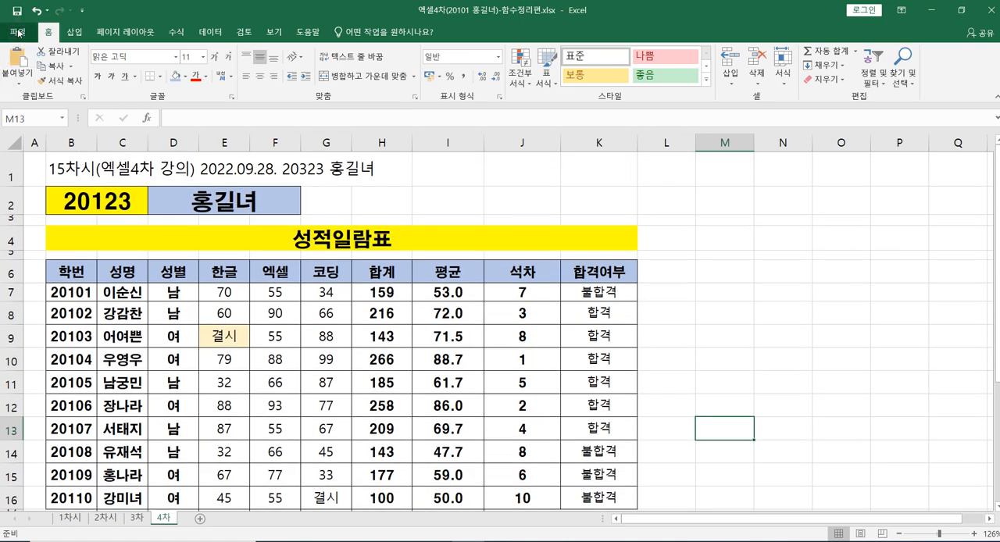
pyautogui.click(43, 153)
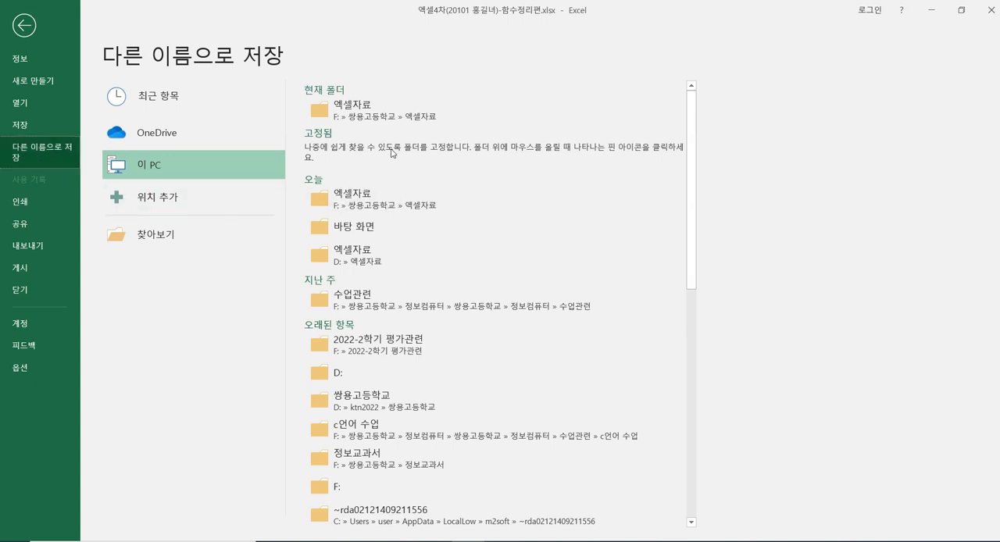
pyautogui.click(377, 110)
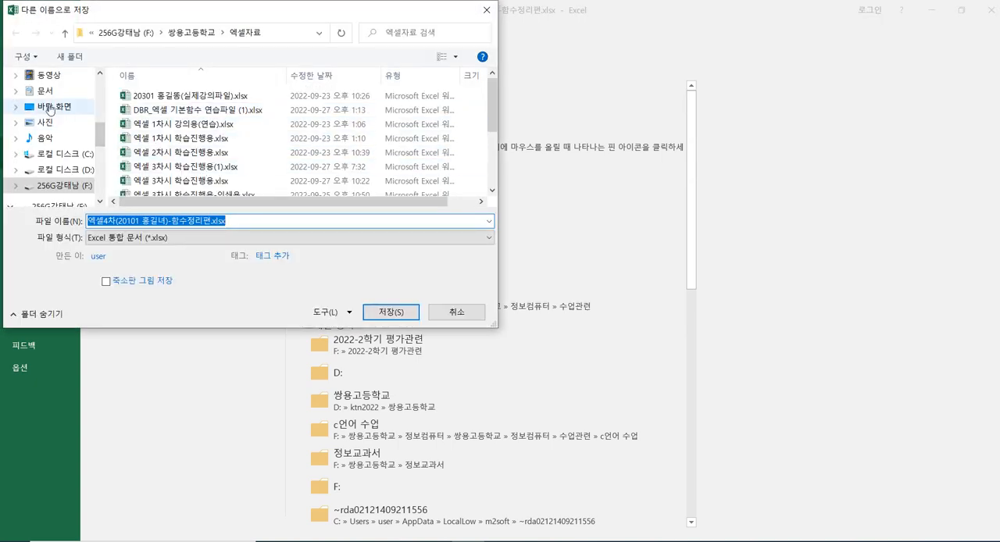
pyautogui.click(50, 106)
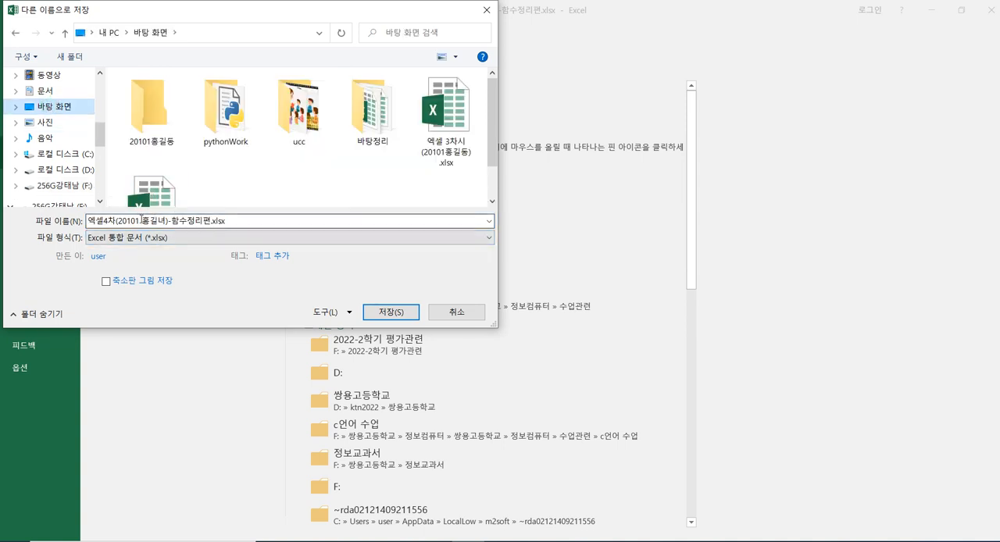
# Step: Remove the "-함수정리편" suffix from the file name, keeping the closing parenthesis, and save the workbook
pyautogui.click(160, 222)
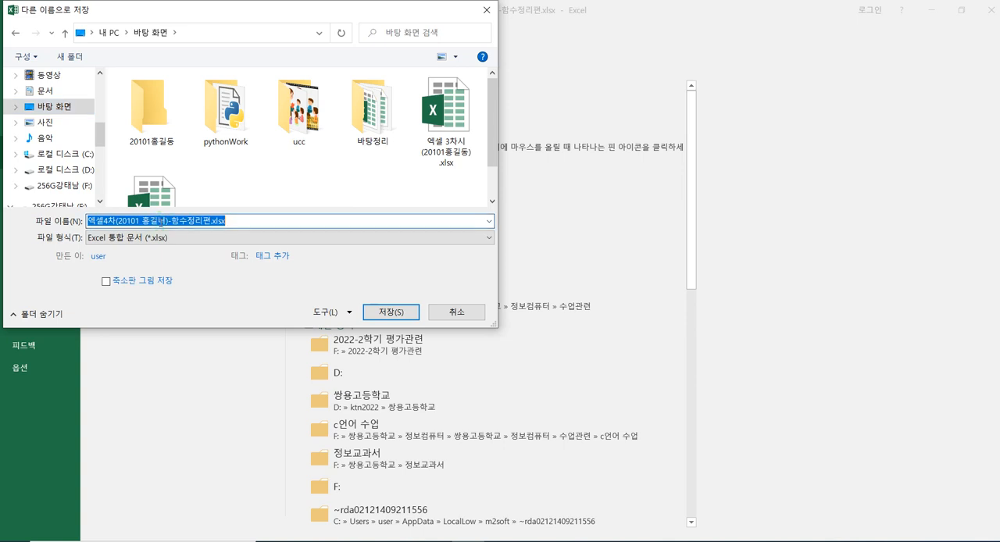
pyautogui.click(159, 221)
pyautogui.moveTo(160, 222); pyautogui.dragTo(236, 235)
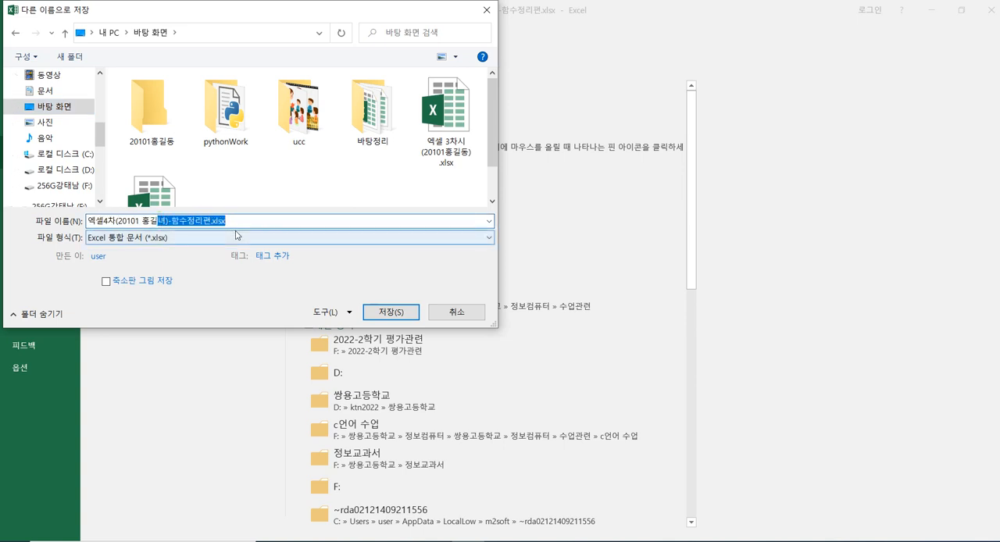
pyautogui.press('BackSpace')
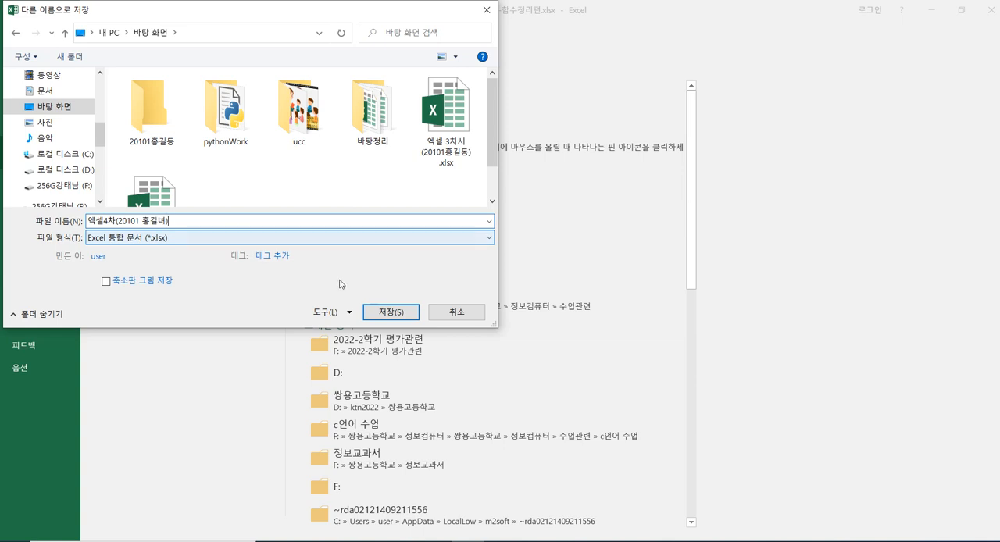
pyautogui.click(395, 312)
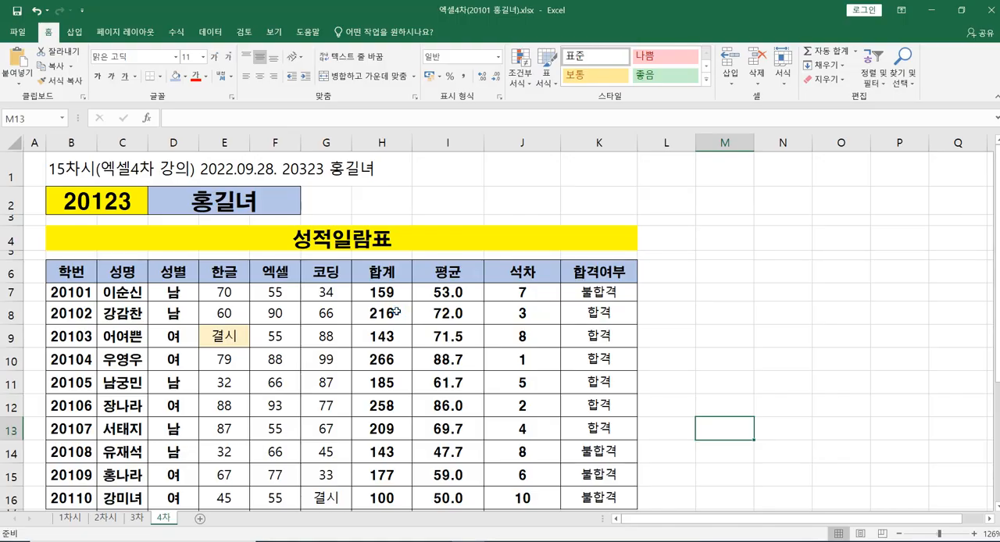
pyautogui.click(729, 272)
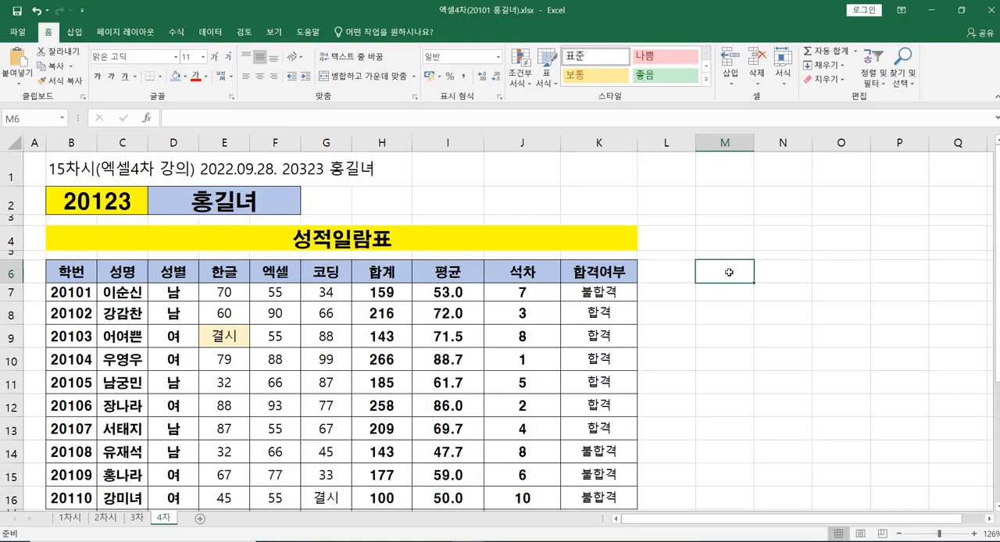